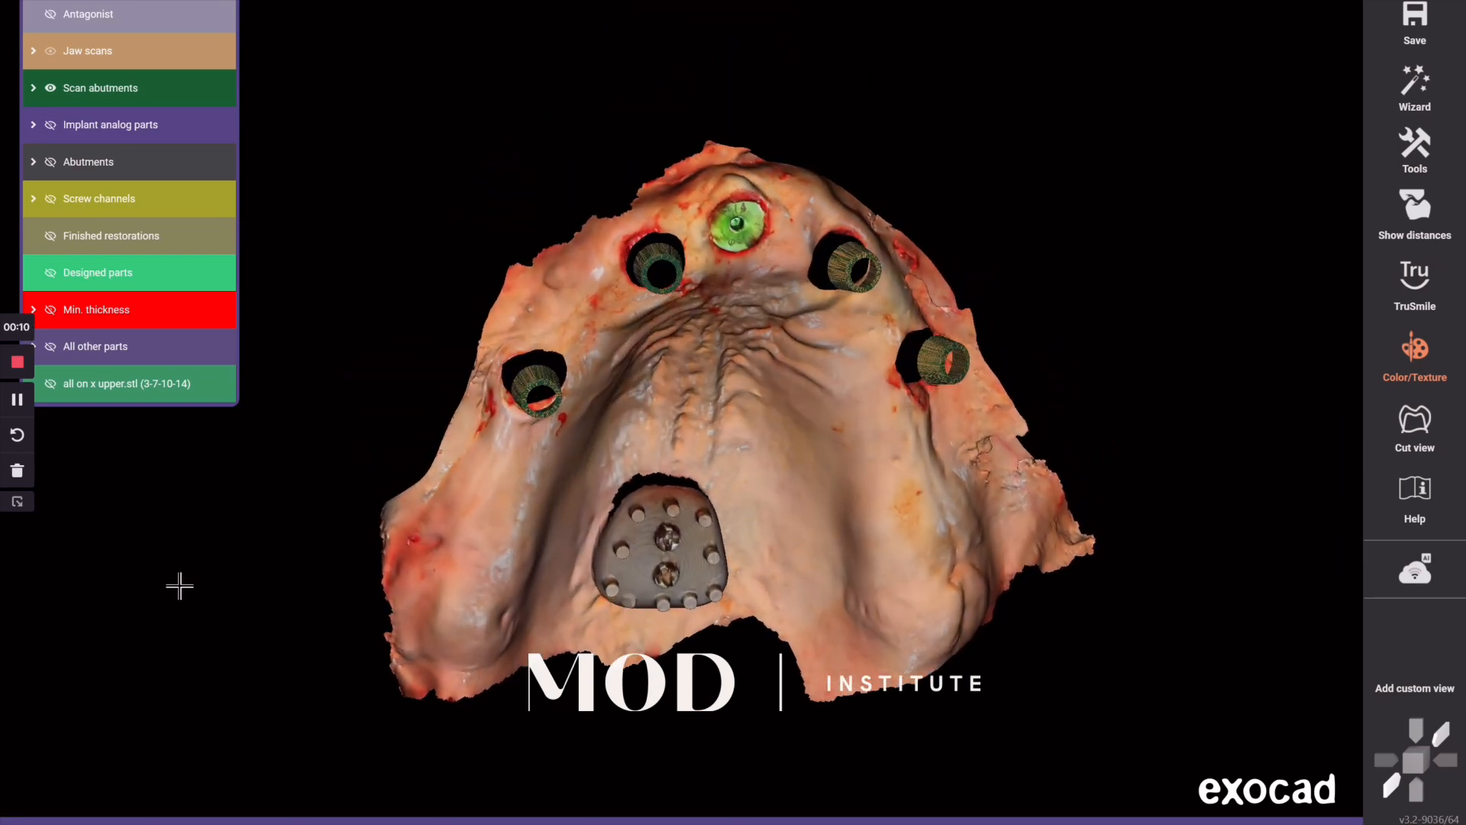
- Display only the finished restorations, with the scan abutments and jaw scans hidden
{"action": "left_click", "coordinate": [90, 238]}
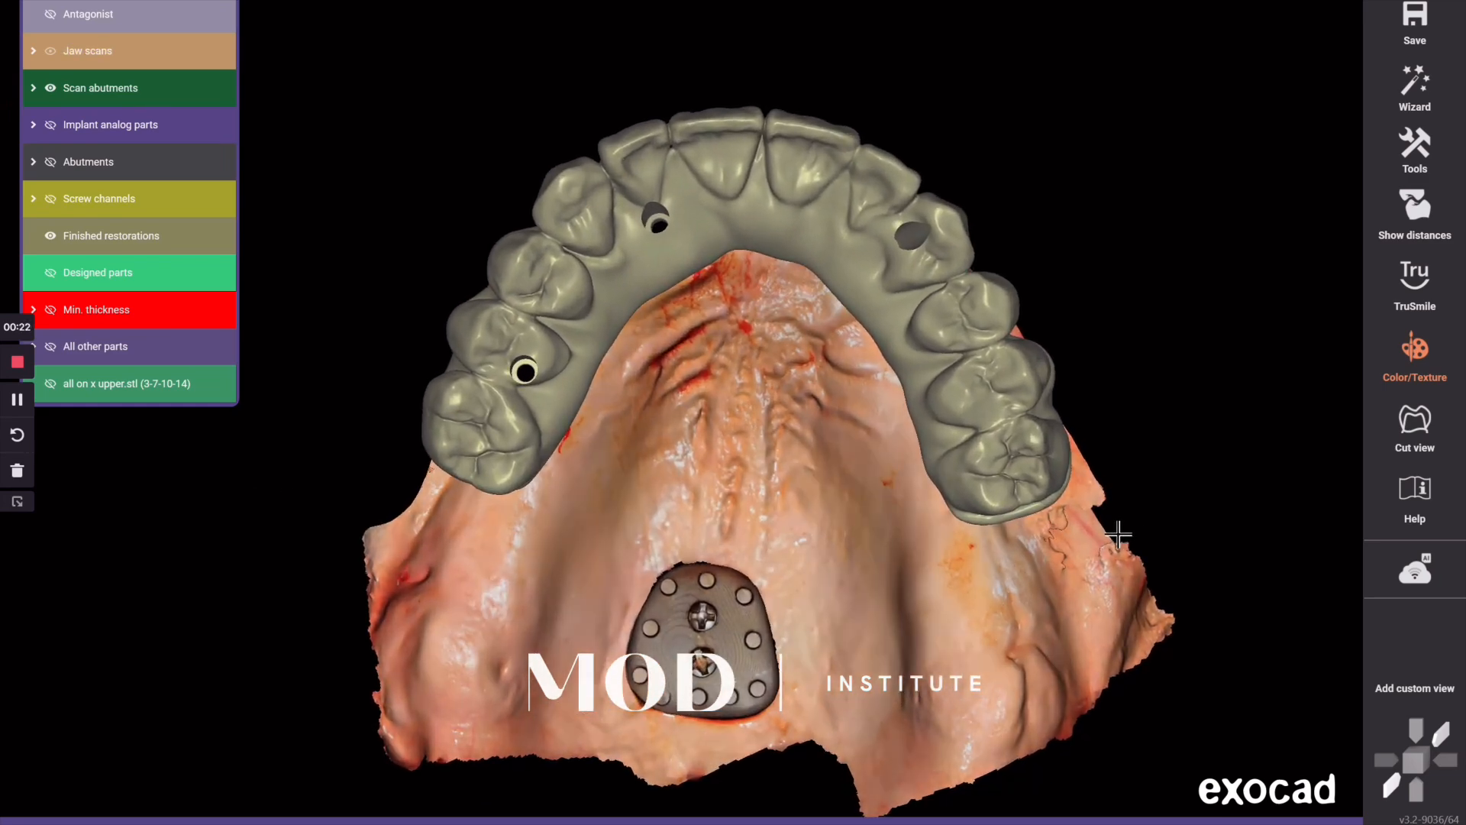
{"action": "left_click", "coordinate": [51, 87]}
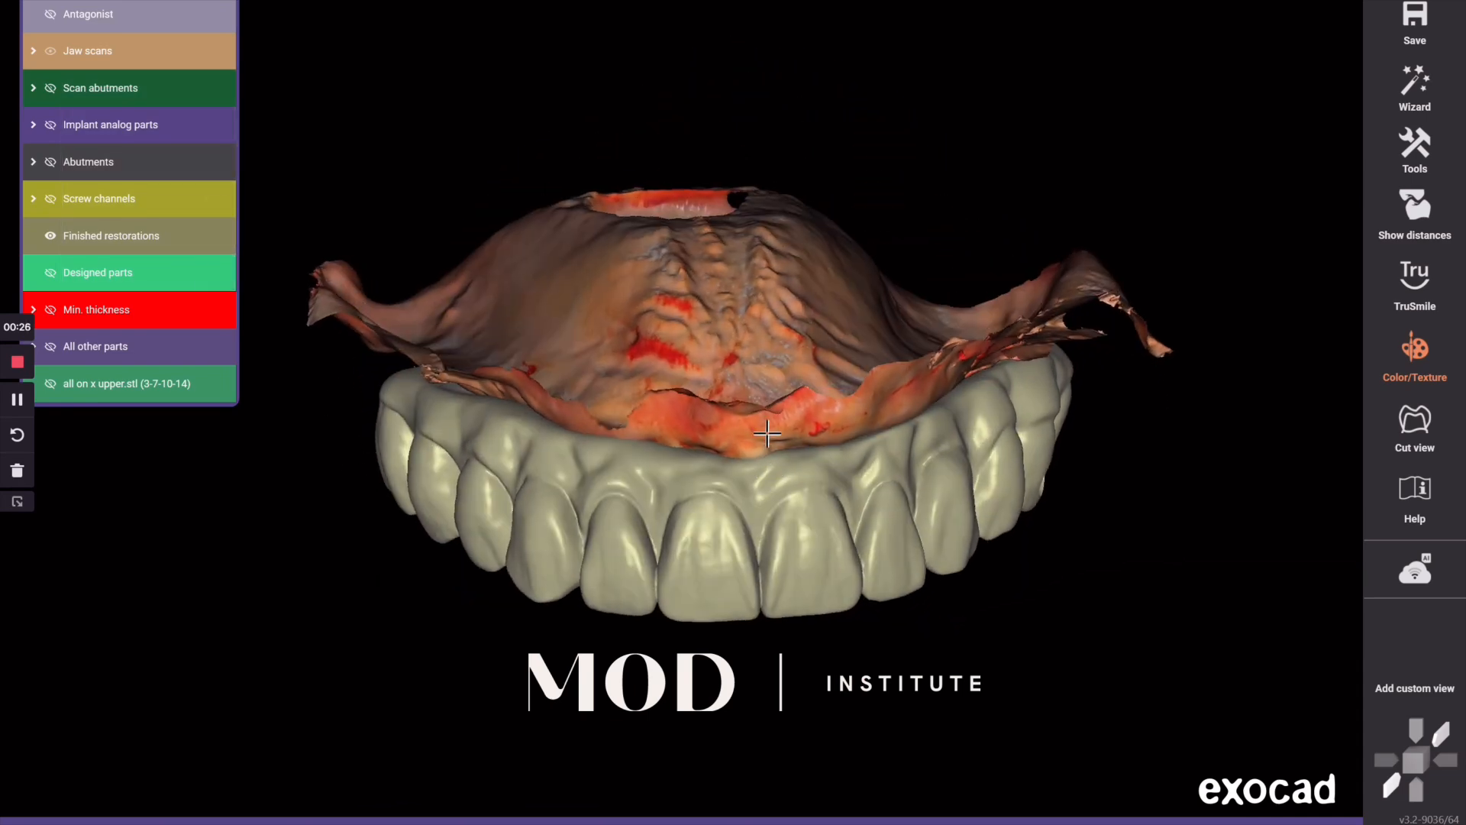
{"action": "left_click", "coordinate": [765, 421]}
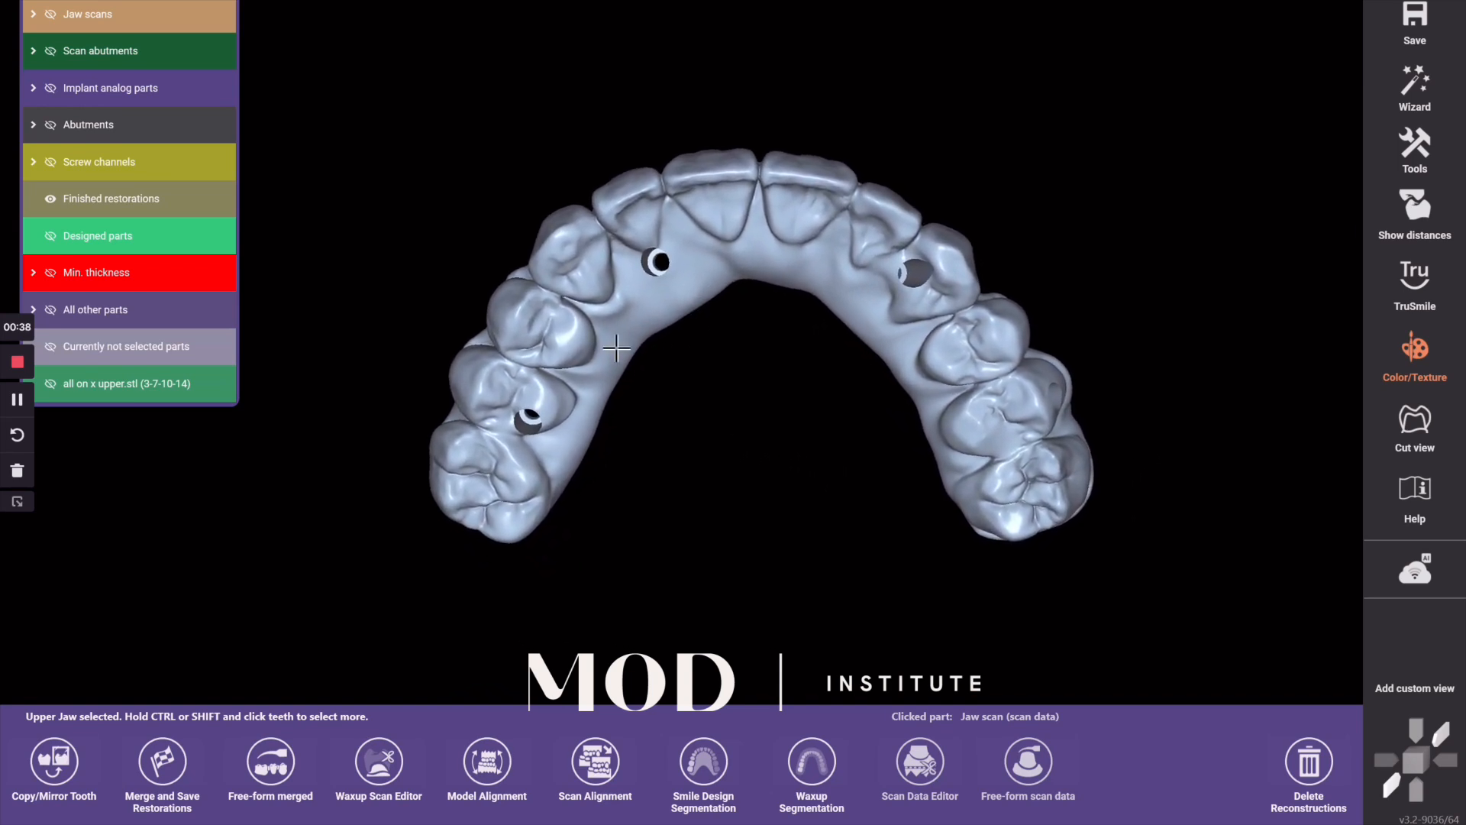
{"action": "left_click", "coordinate": [50, 198]}
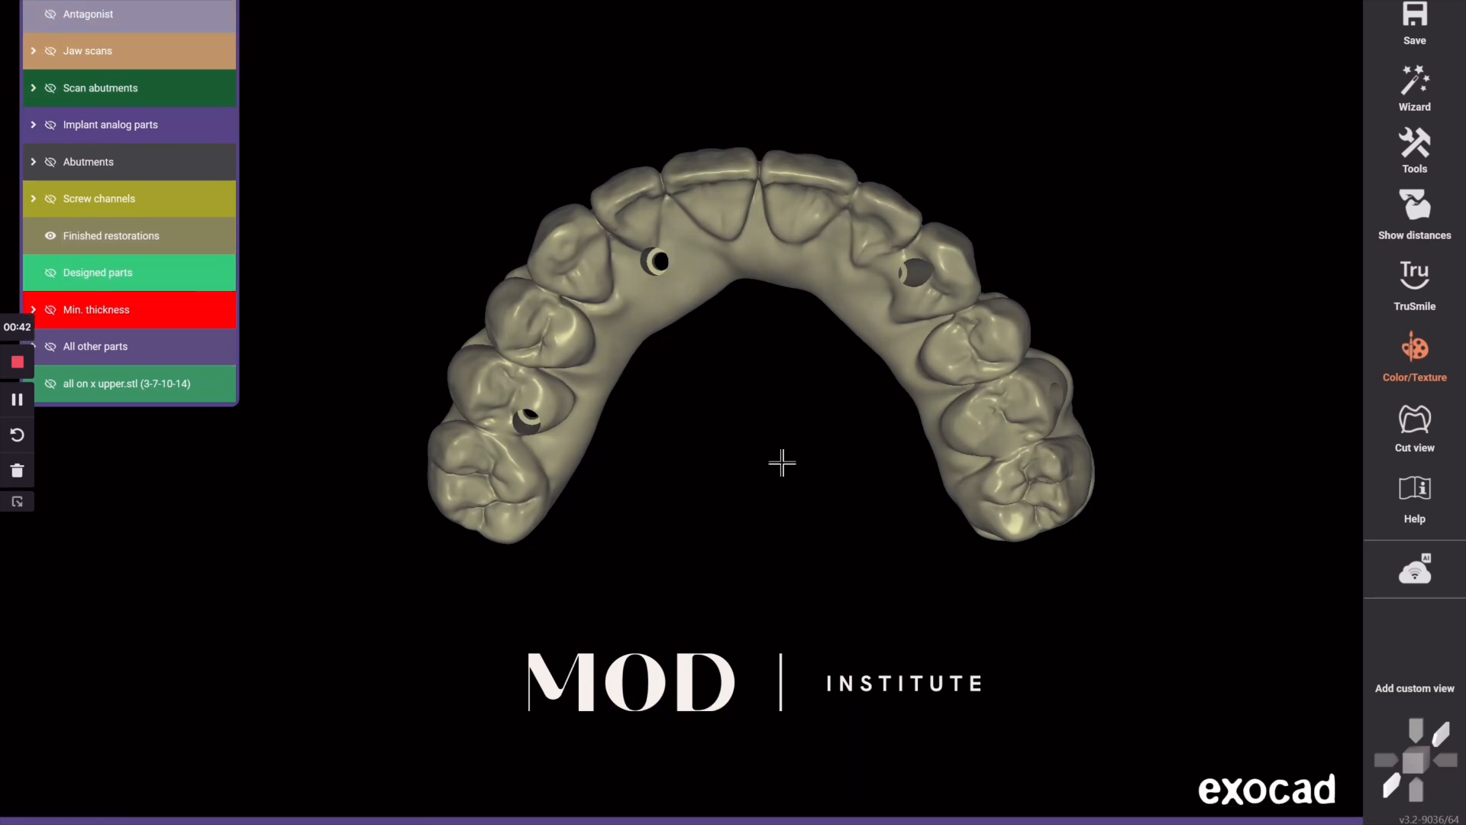
{"action": "left_click", "coordinate": [17, 502]}
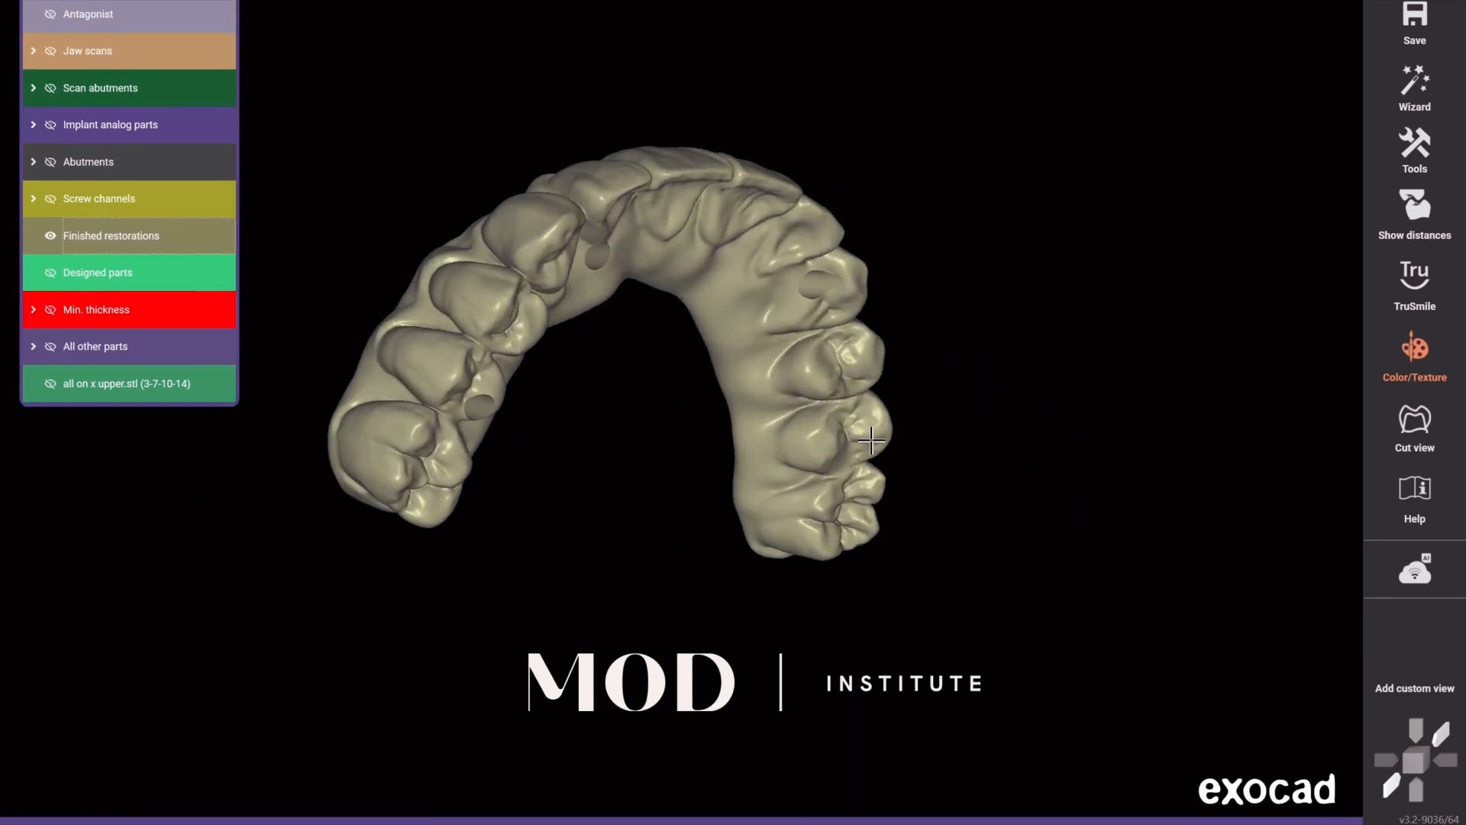
- Start saving the scene with Plain STL as the file type and Downloads as the destination folder
{"action": "right_click_drag", "start_coordinate": [1021, 521], "coordinate": [890, 576]}
{"action": "right_click", "coordinate": [886, 577]}
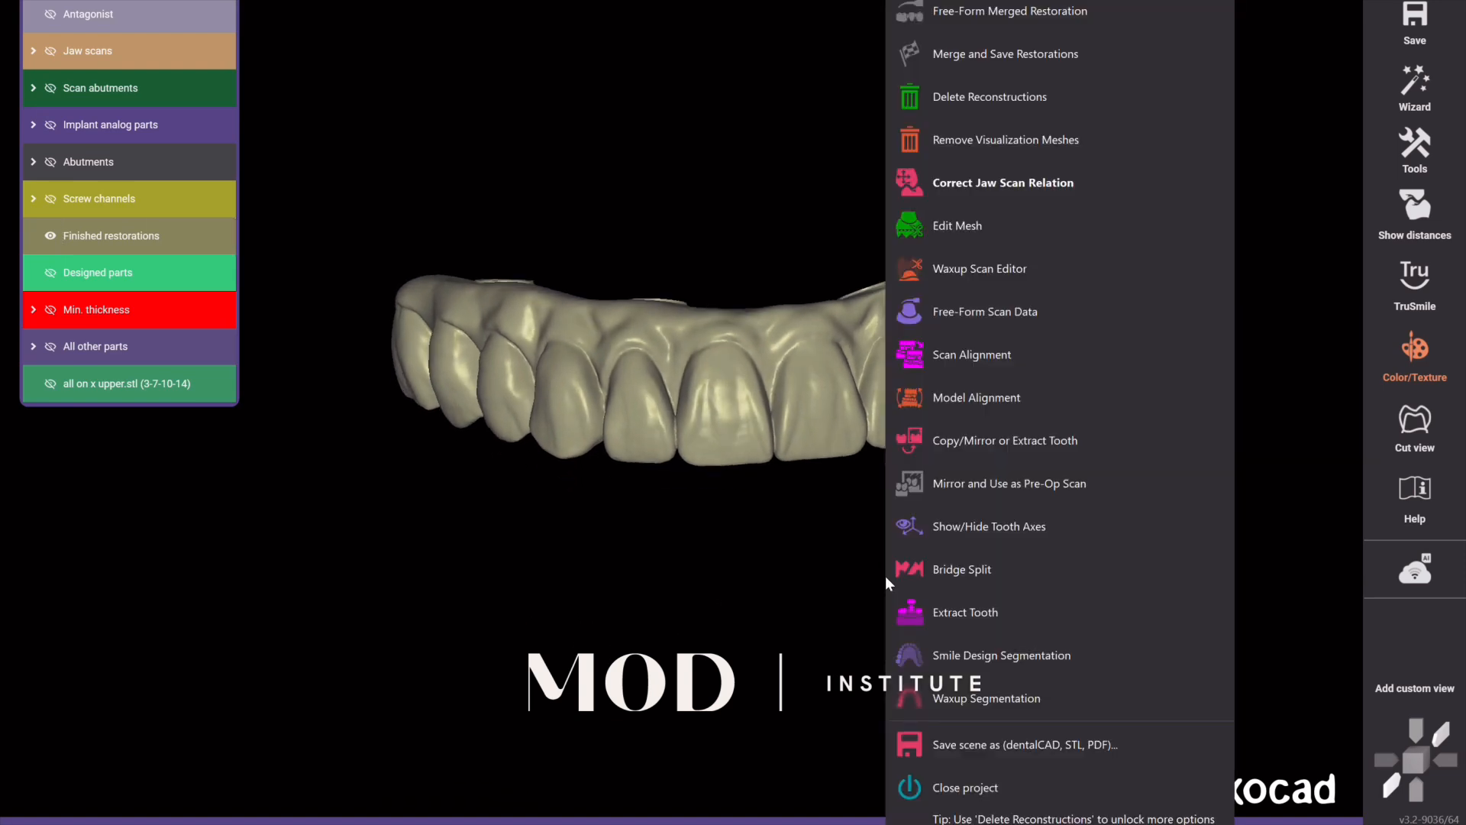
{"action": "left_click", "coordinate": [676, 604]}
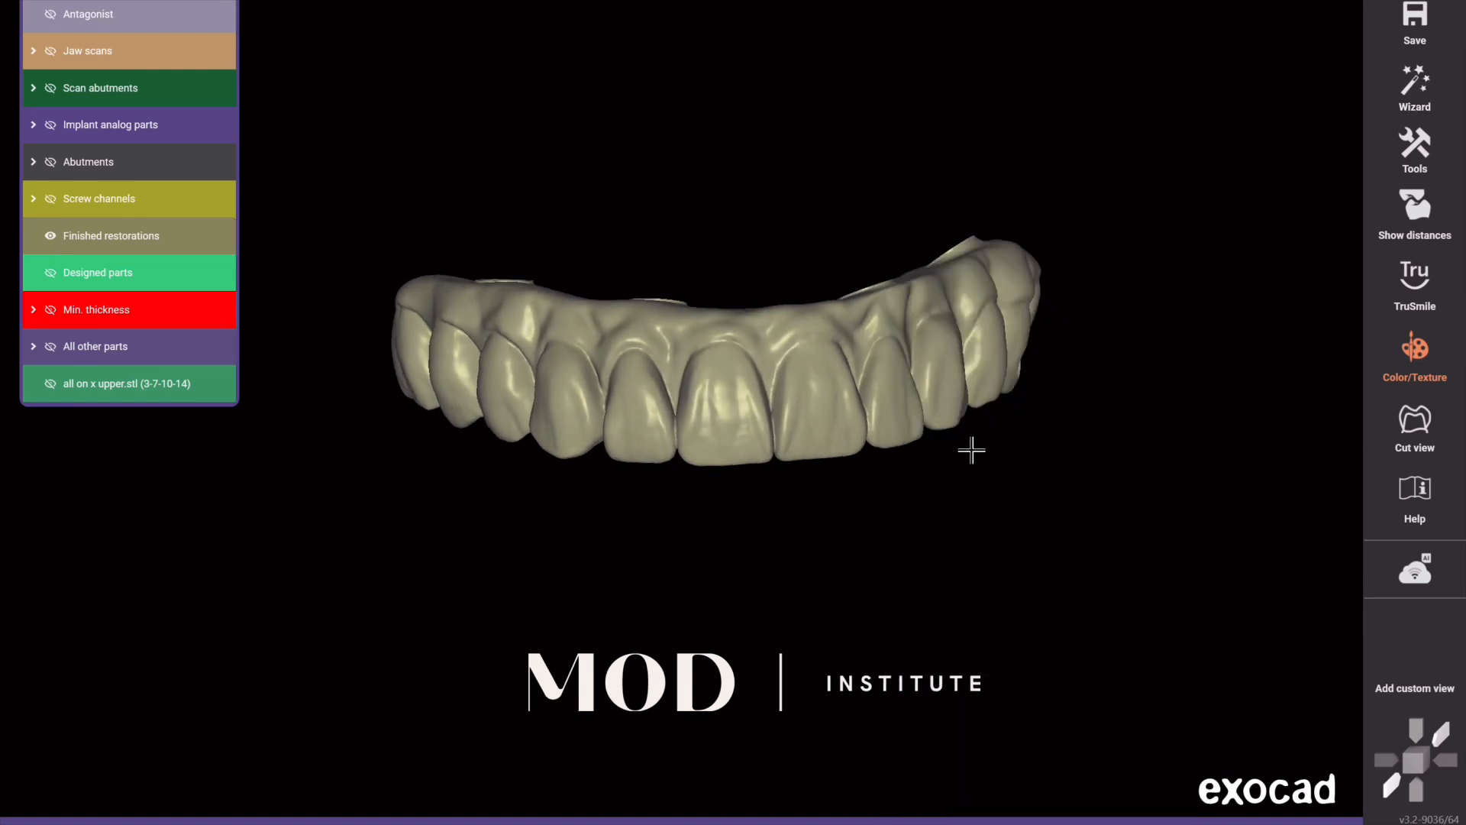
{"action": "right_click", "coordinate": [817, 544]}
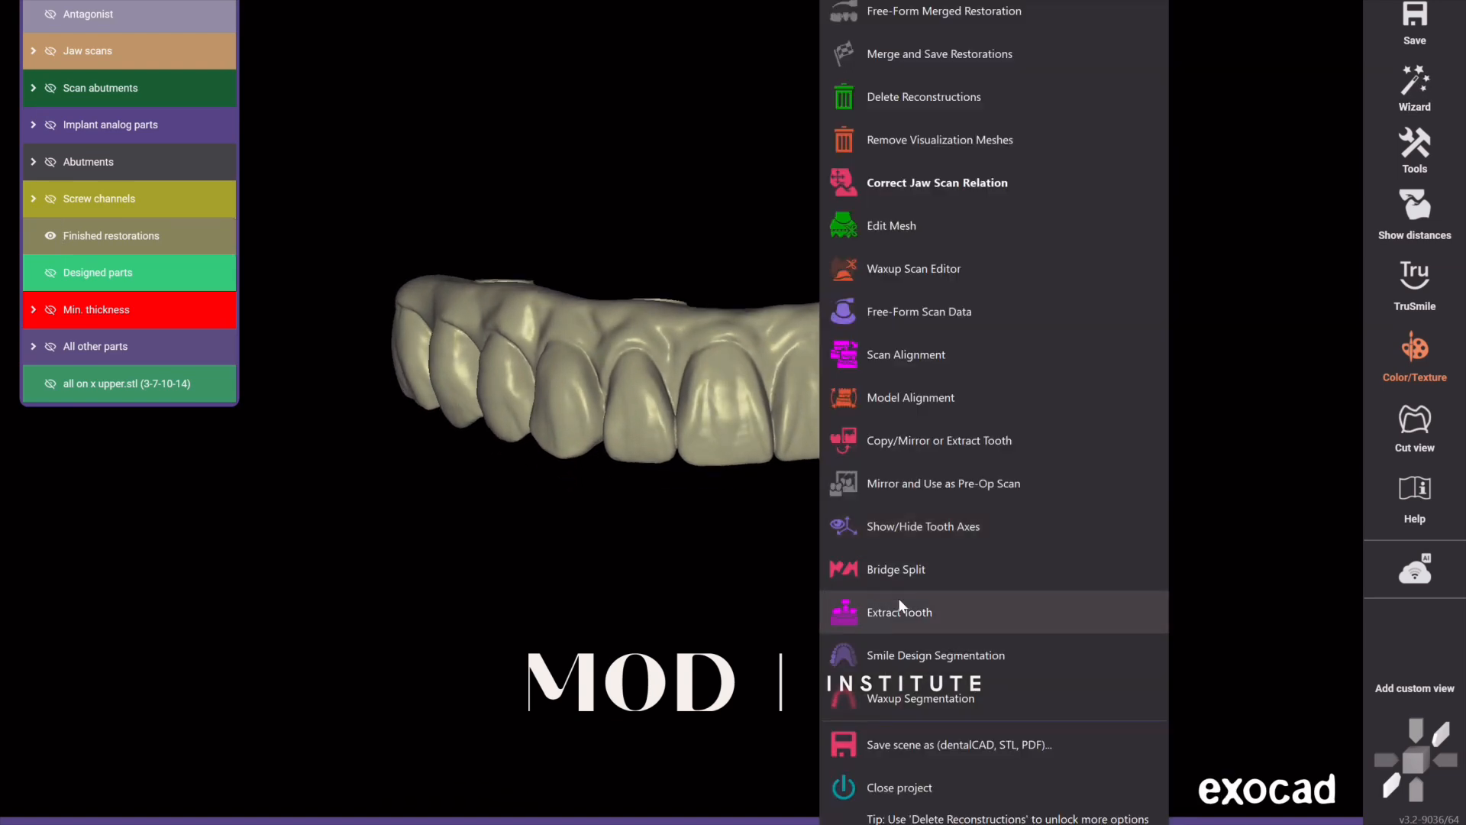
{"action": "left_click", "coordinate": [976, 730]}
{"action": "left_click", "coordinate": [236, 304]}
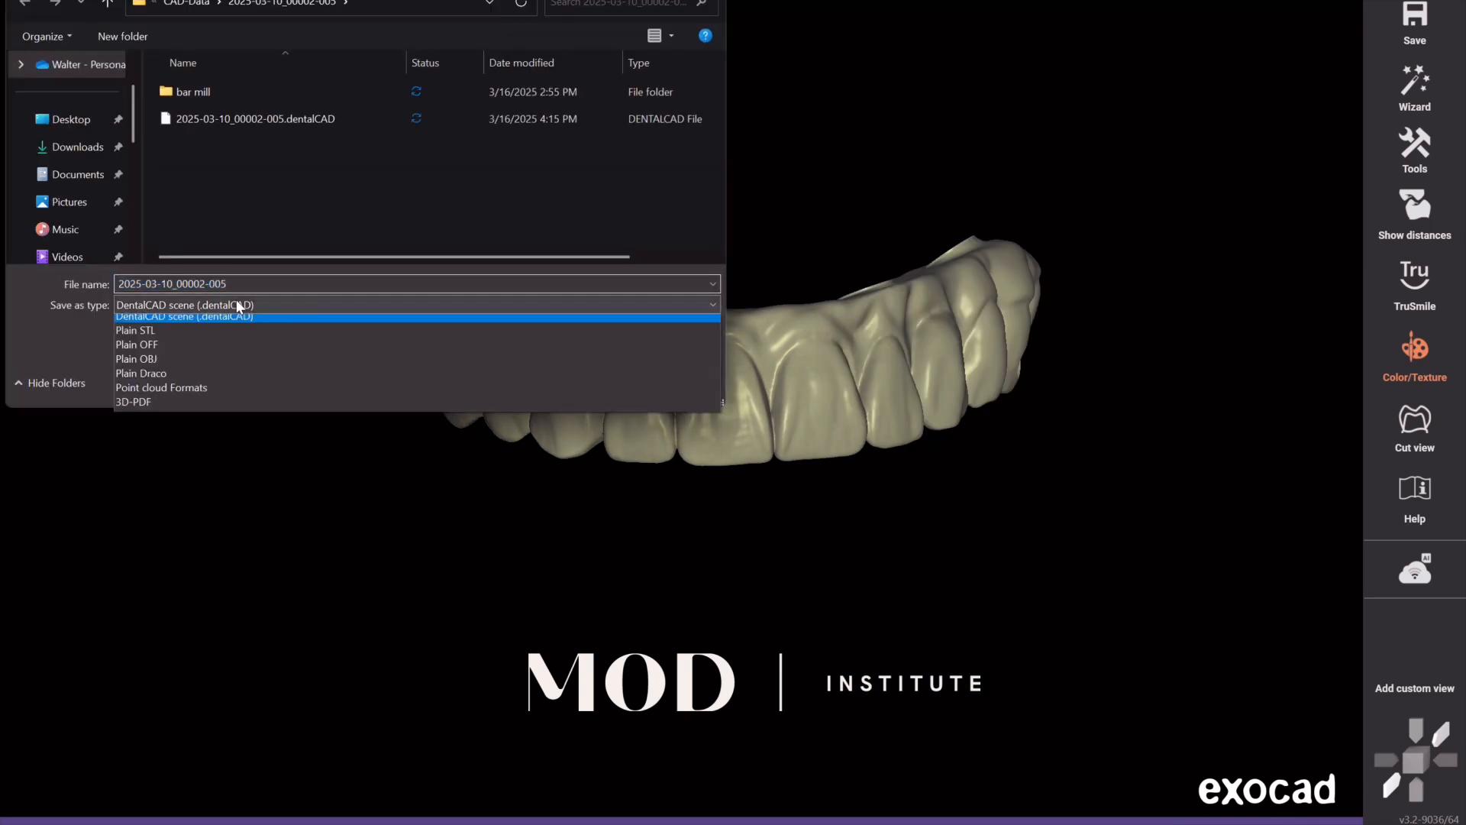
{"action": "left_click", "coordinate": [223, 336]}
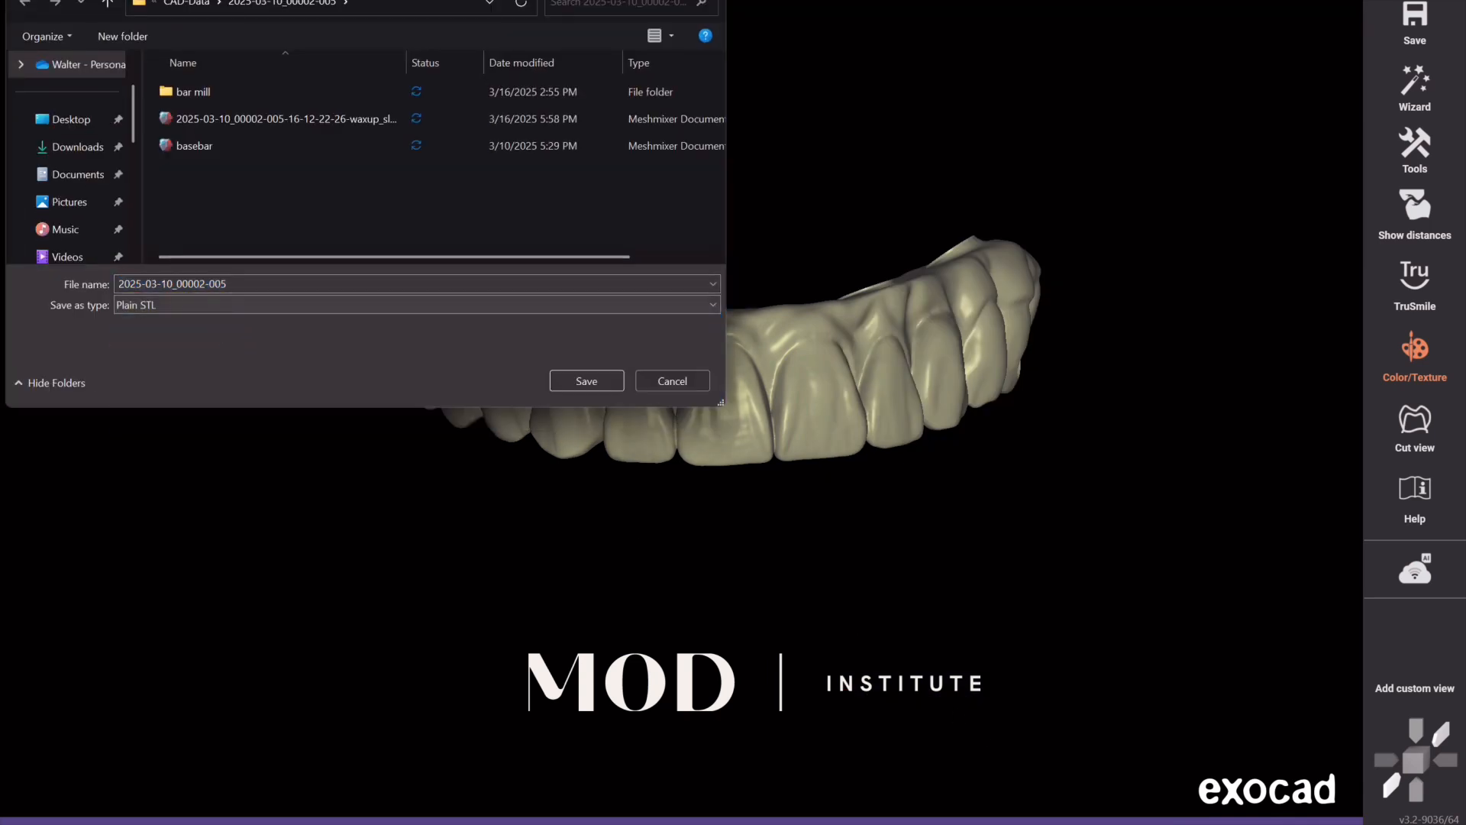
{"action": "left_click", "coordinate": [77, 146]}
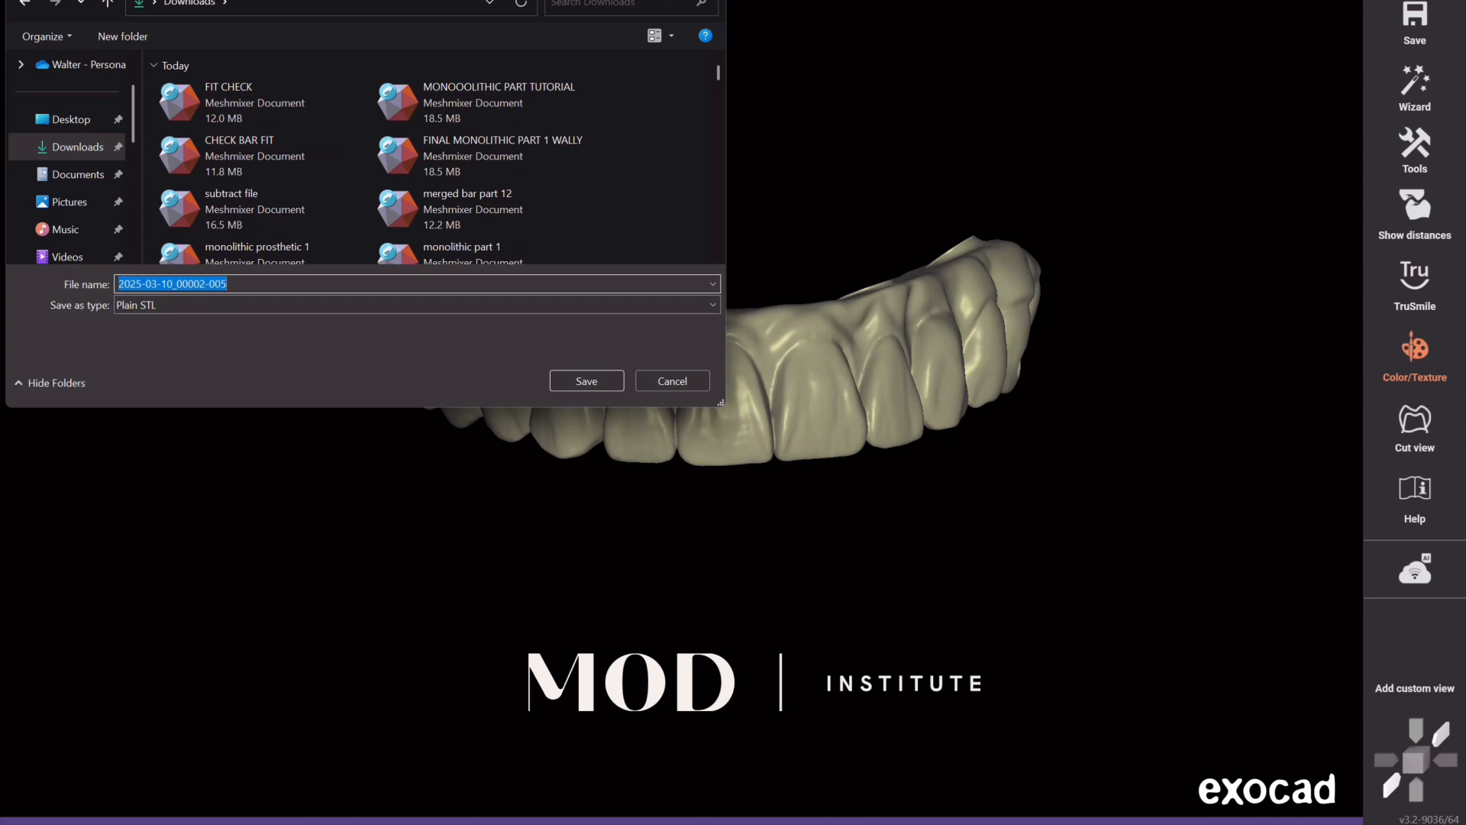
- Save the visible objects only as a "monolithic part" STL file, using the default coordinate system
{"action": "type", "text": "monolit"}
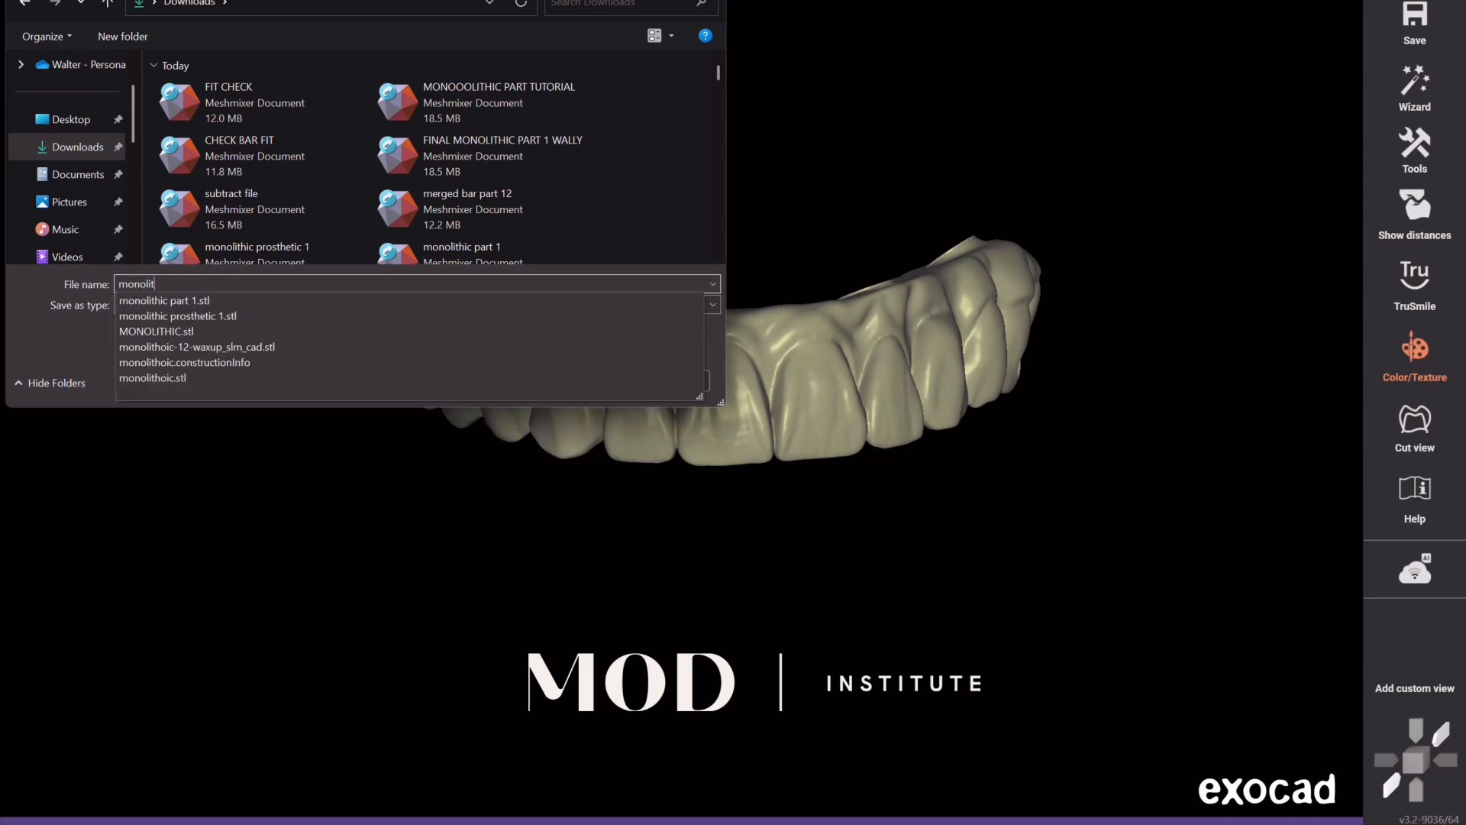
{"action": "type", "text": "hic "}
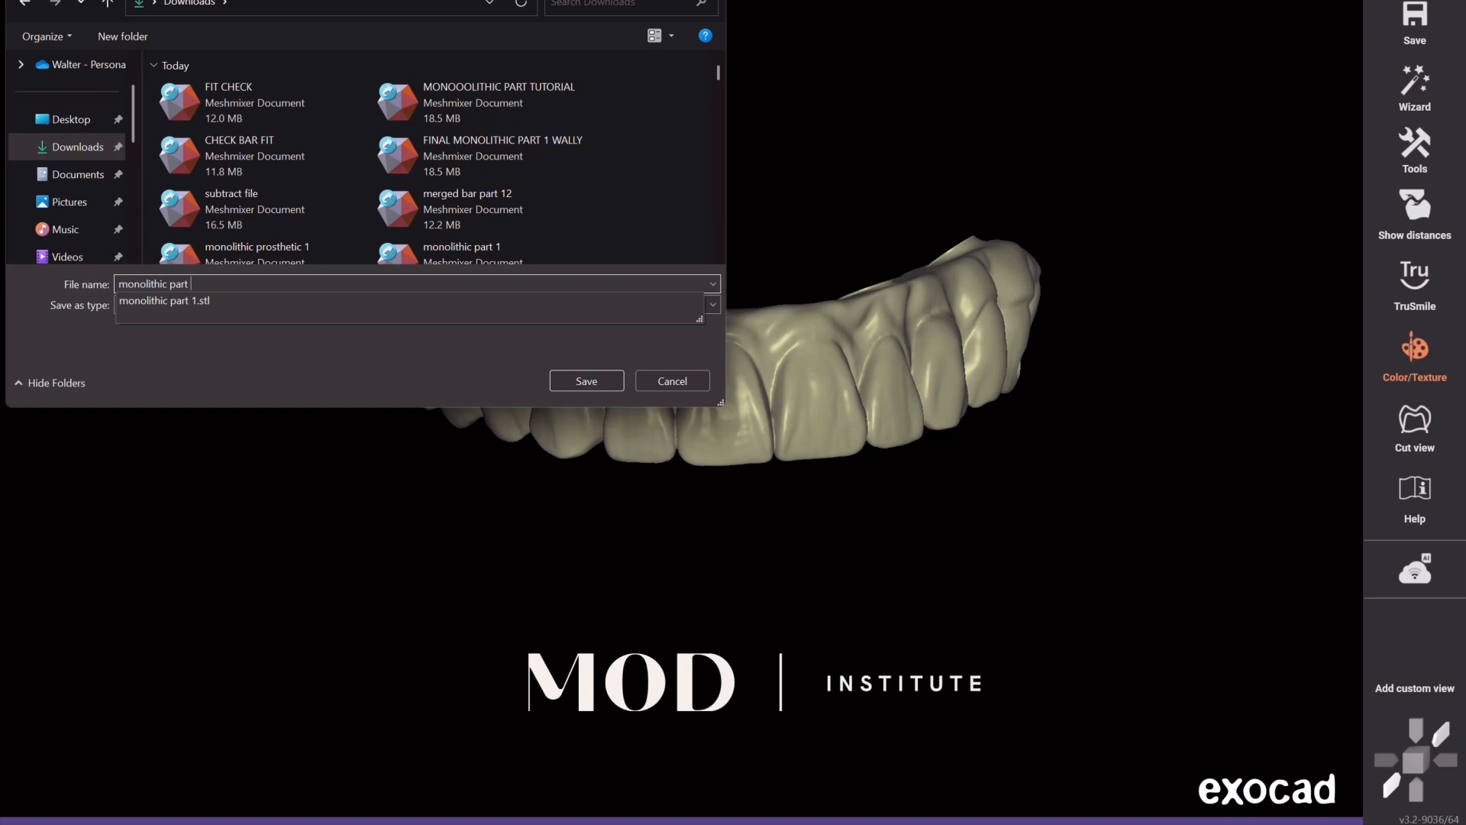
{"action": "type", "text": "part wall"}
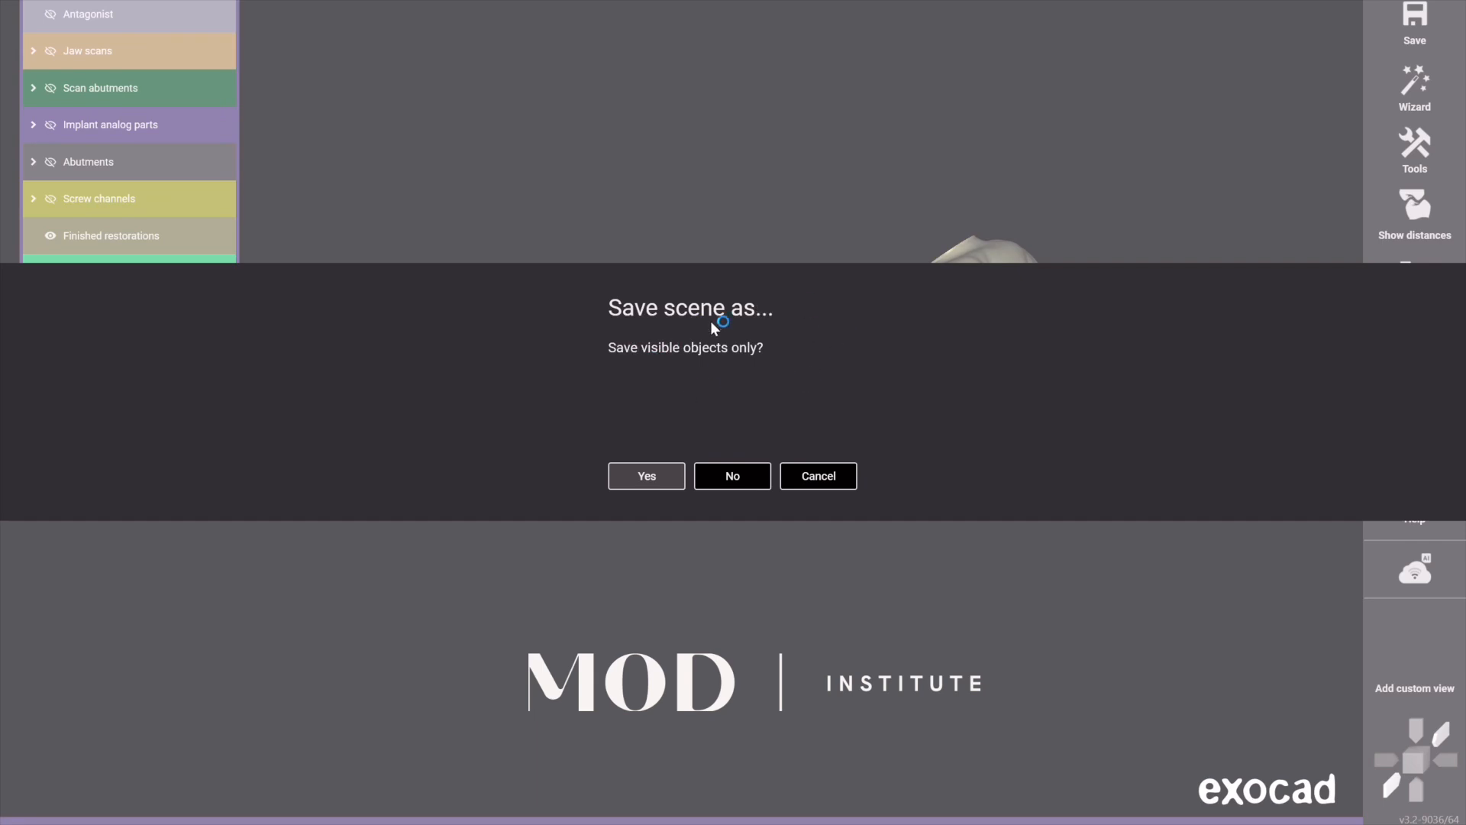
{"action": "left_click", "coordinate": [647, 481]}
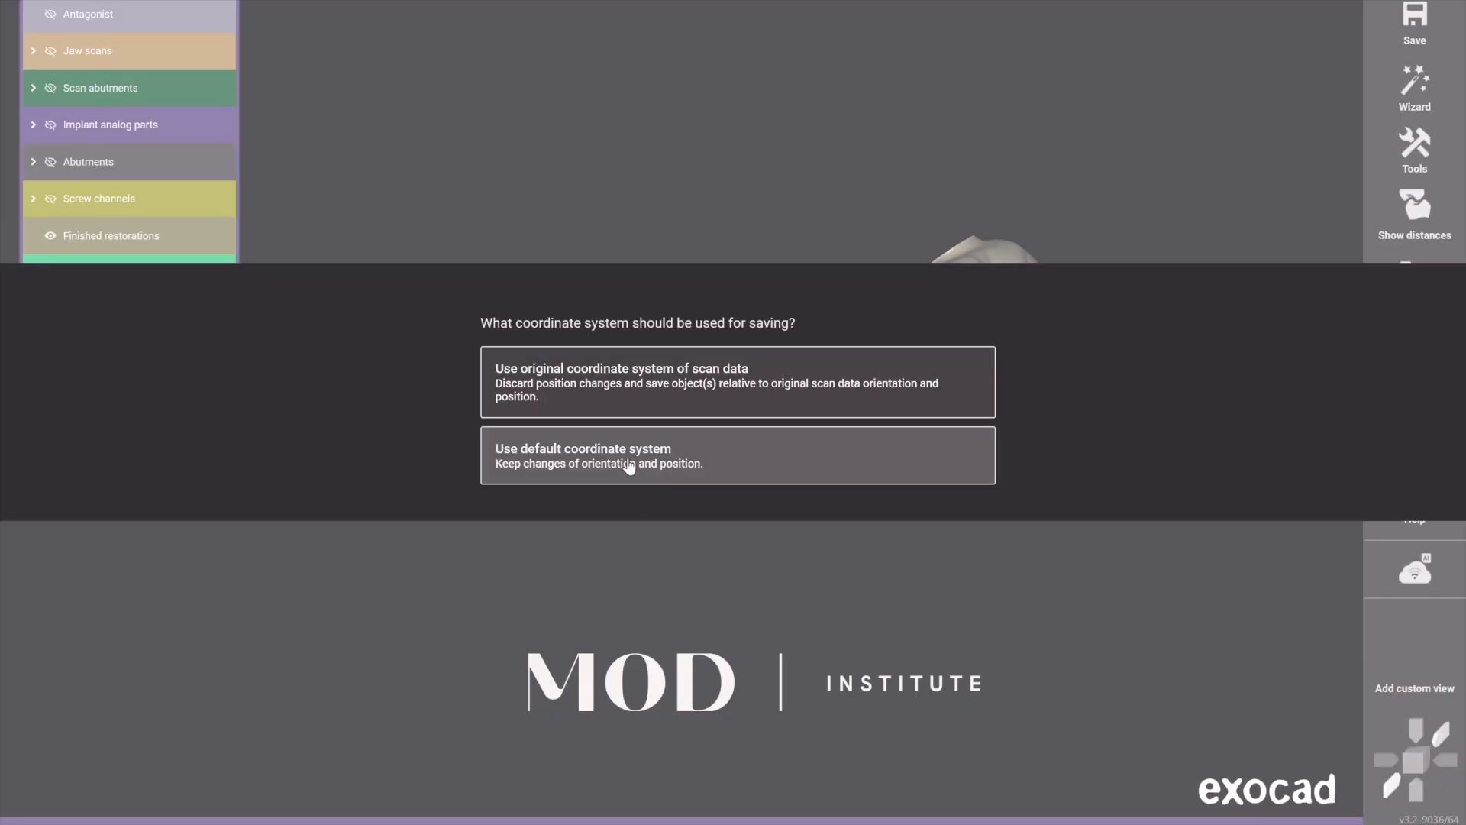
{"action": "left_click", "coordinate": [628, 466]}
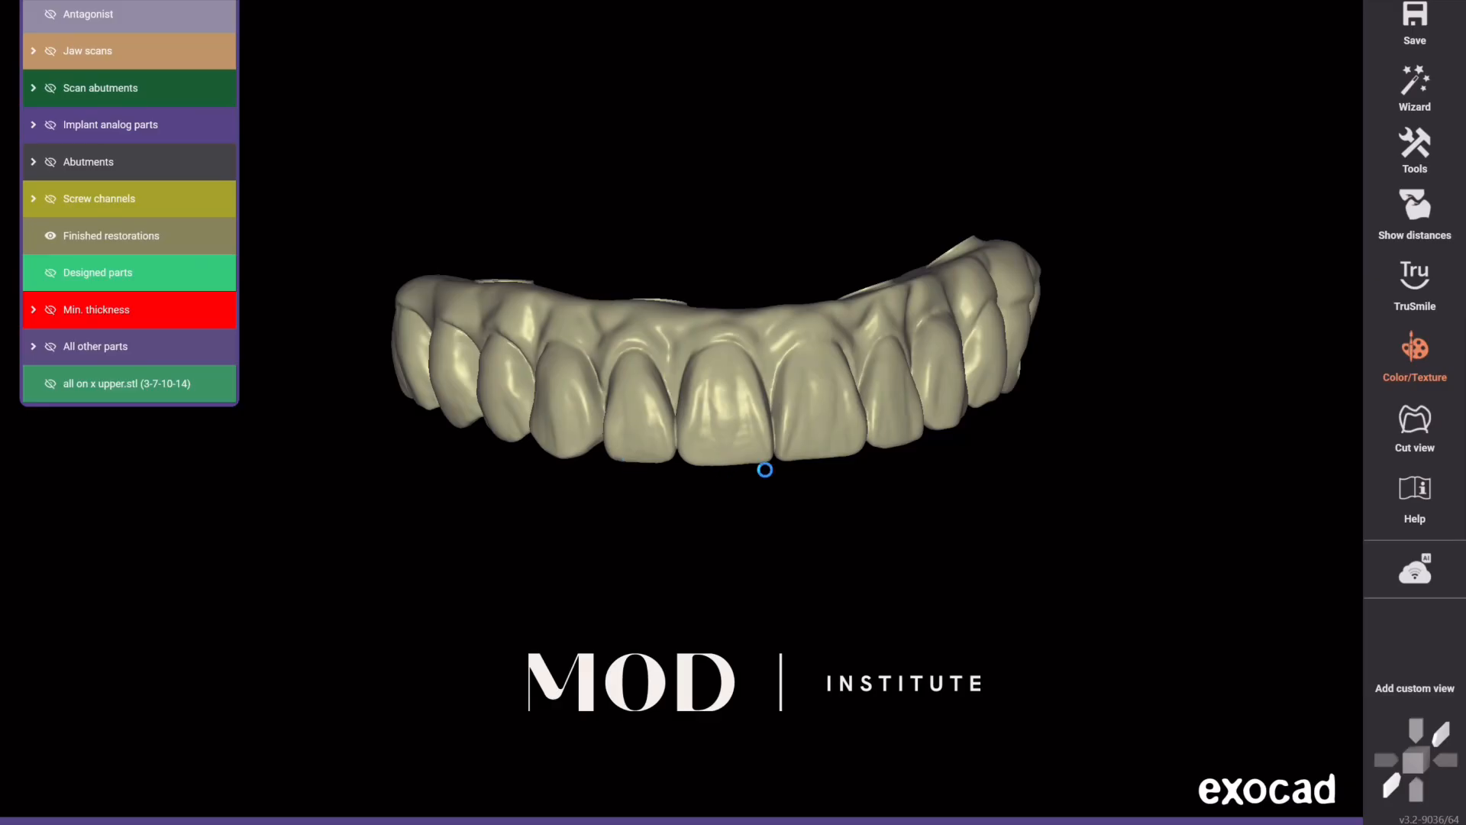
- Examine the implant connections on the underside of the finished restoration, toggling the minimum thickness display on and off
{"action": "right_click_drag", "start_coordinate": [814, 548], "coordinate": [799, 583]}
{"action": "right_click_drag", "start_coordinate": [794, 321], "coordinate": [801, 539]}
{"action": "scroll", "coordinate": [801, 538], "scroll_direction": "up", "scroll_amount": 2}
{"action": "scroll", "coordinate": [801, 538], "scroll_direction": "up", "scroll_amount": 8}
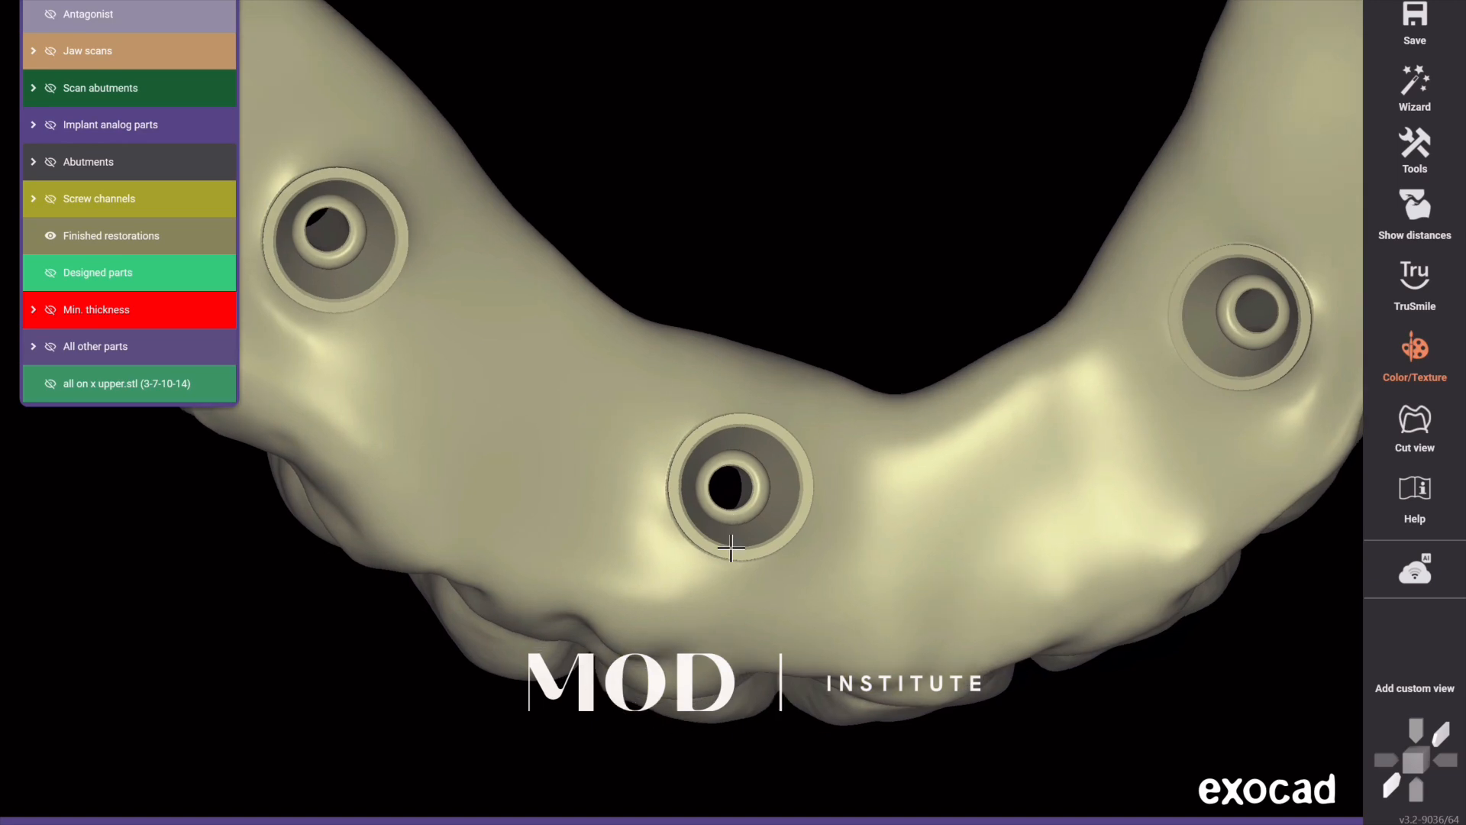
{"action": "scroll", "coordinate": [841, 523], "scroll_direction": "up", "scroll_amount": 3}
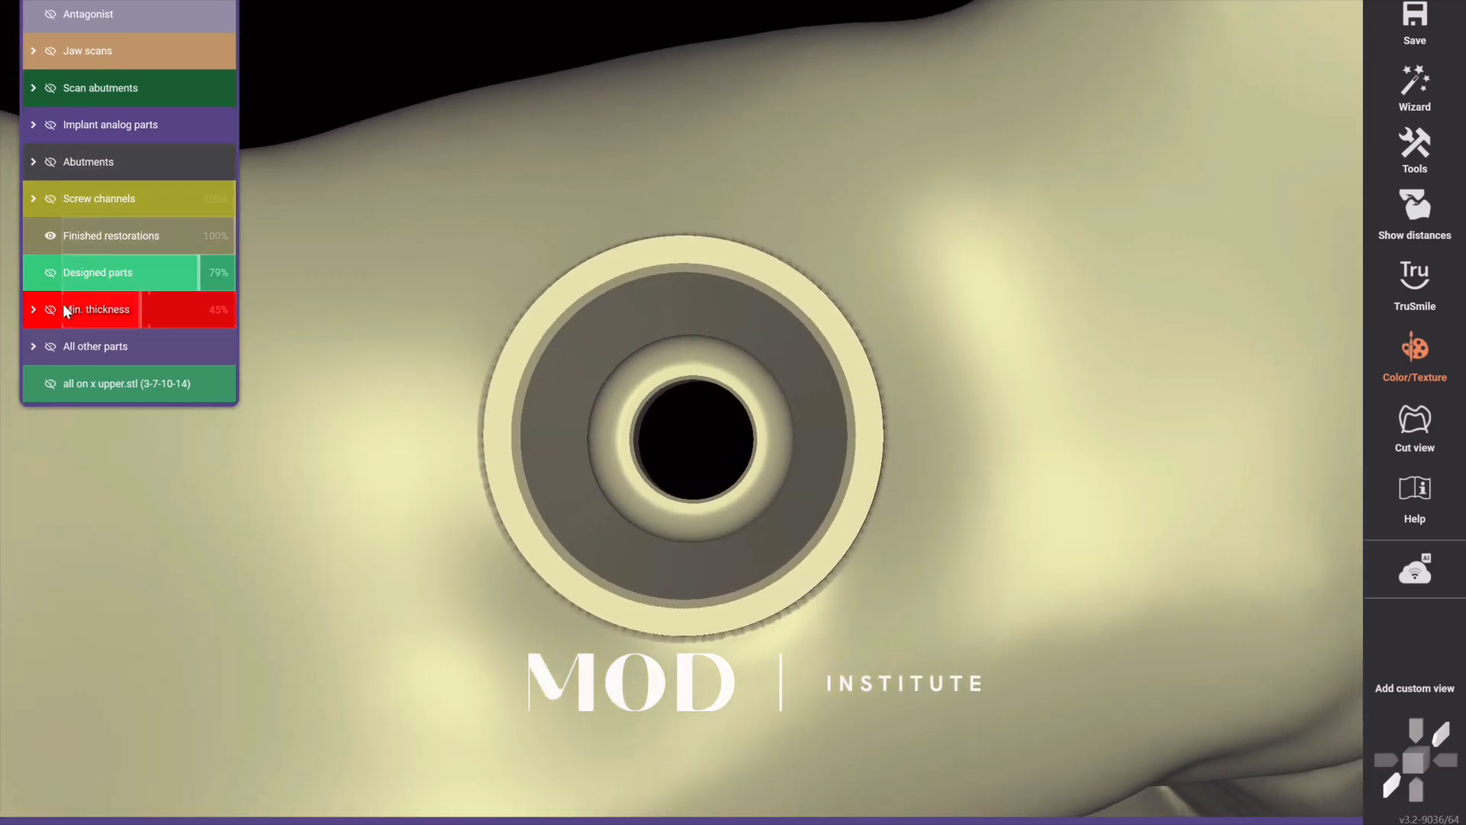
{"action": "left_click", "coordinate": [52, 312]}
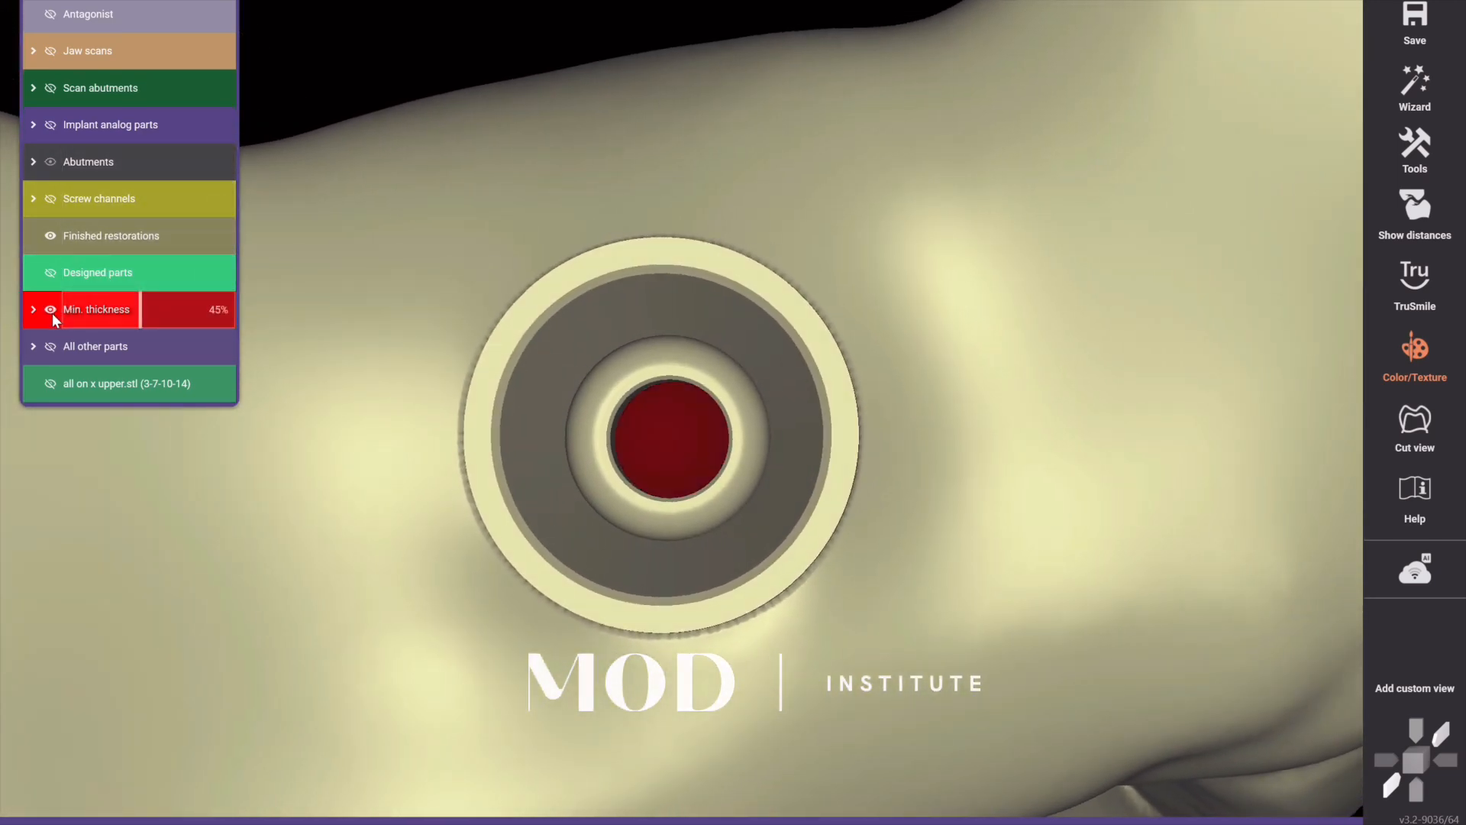
{"action": "left_click", "coordinate": [52, 313]}
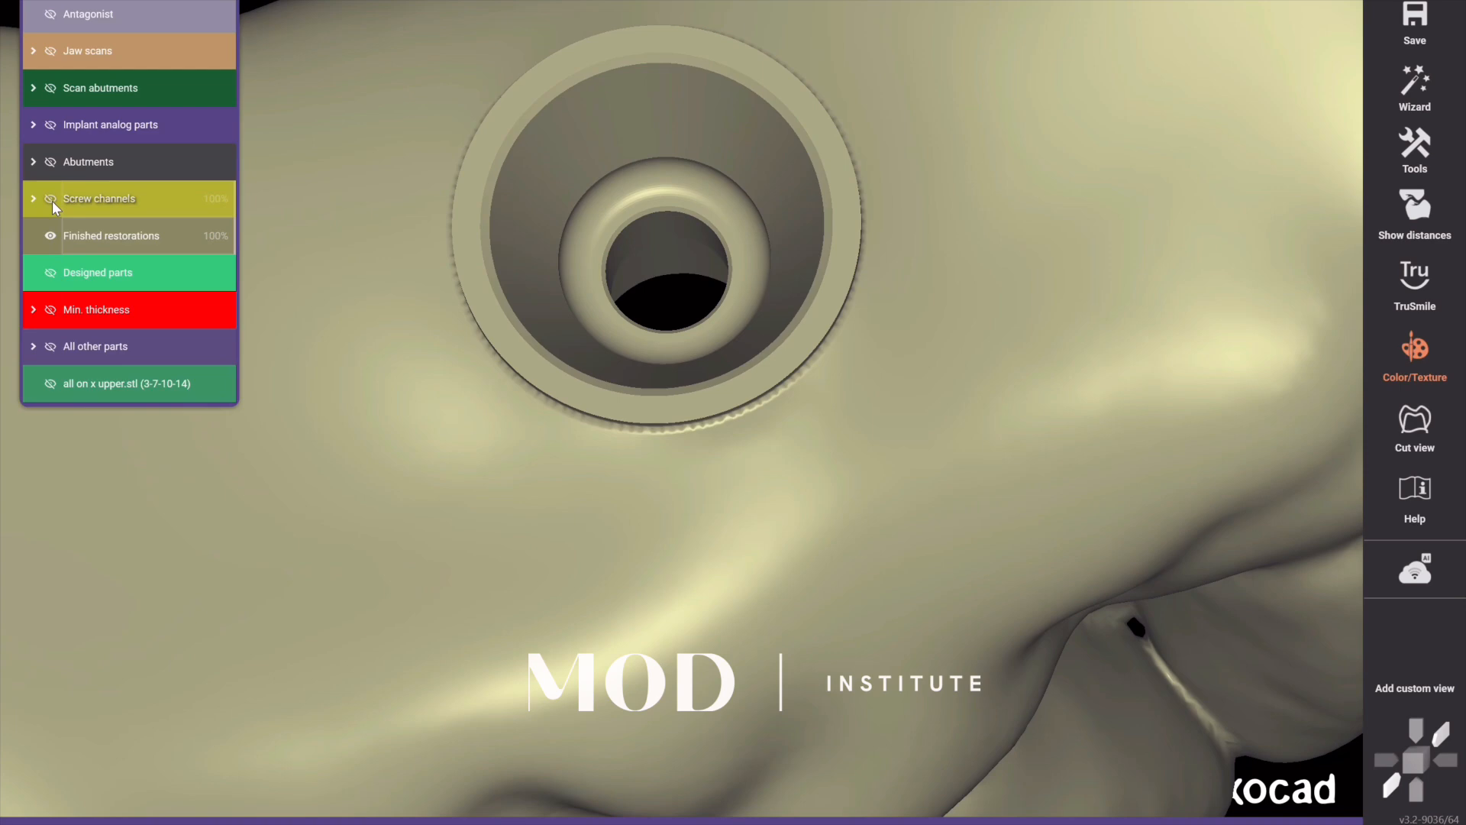
- Inspect the finished restoration with the screw channels and the abutments shown in turn, ending with both hidden
{"action": "left_click", "coordinate": [50, 199]}
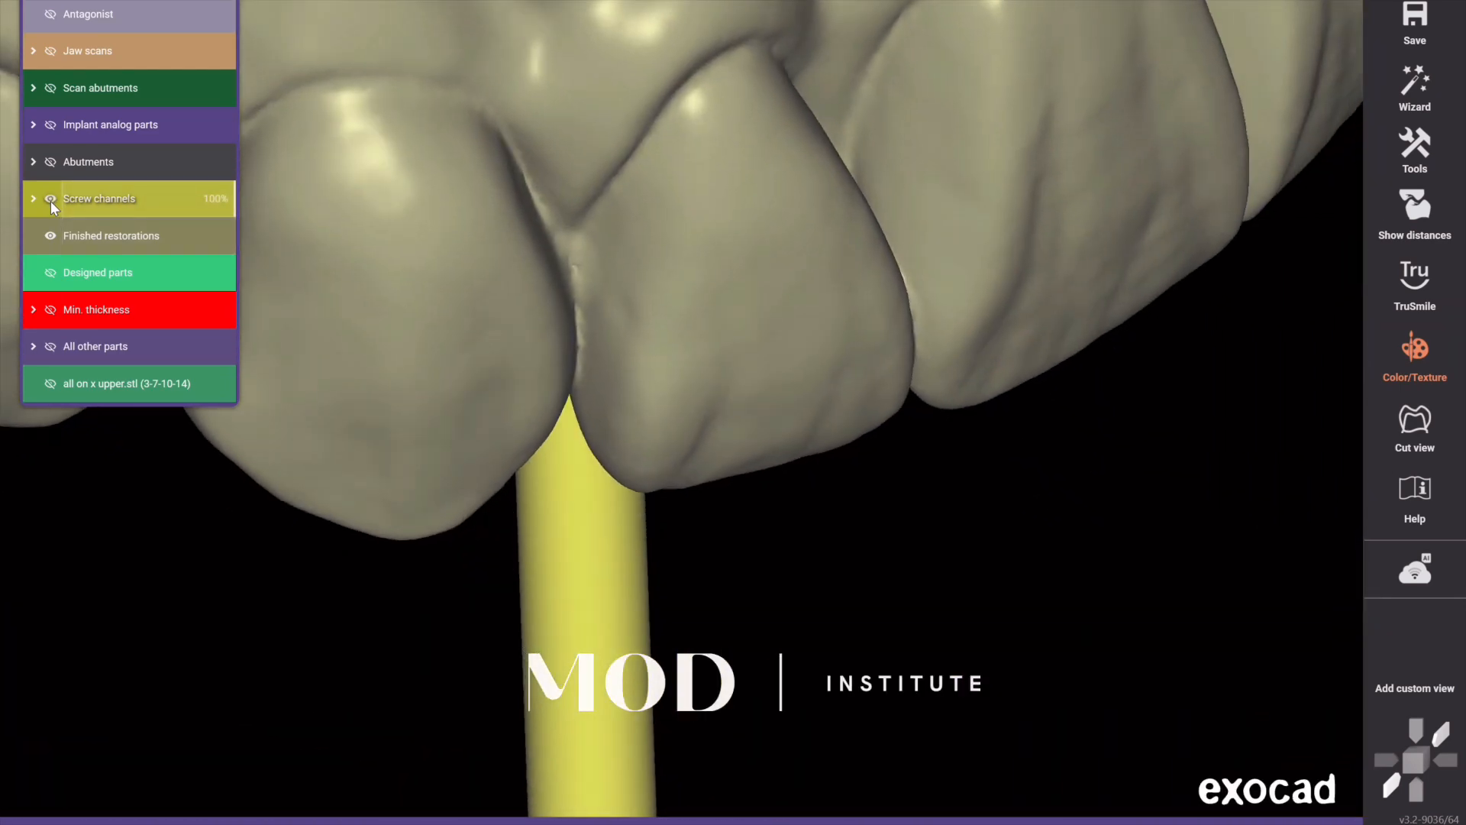
{"action": "left_click", "coordinate": [50, 199]}
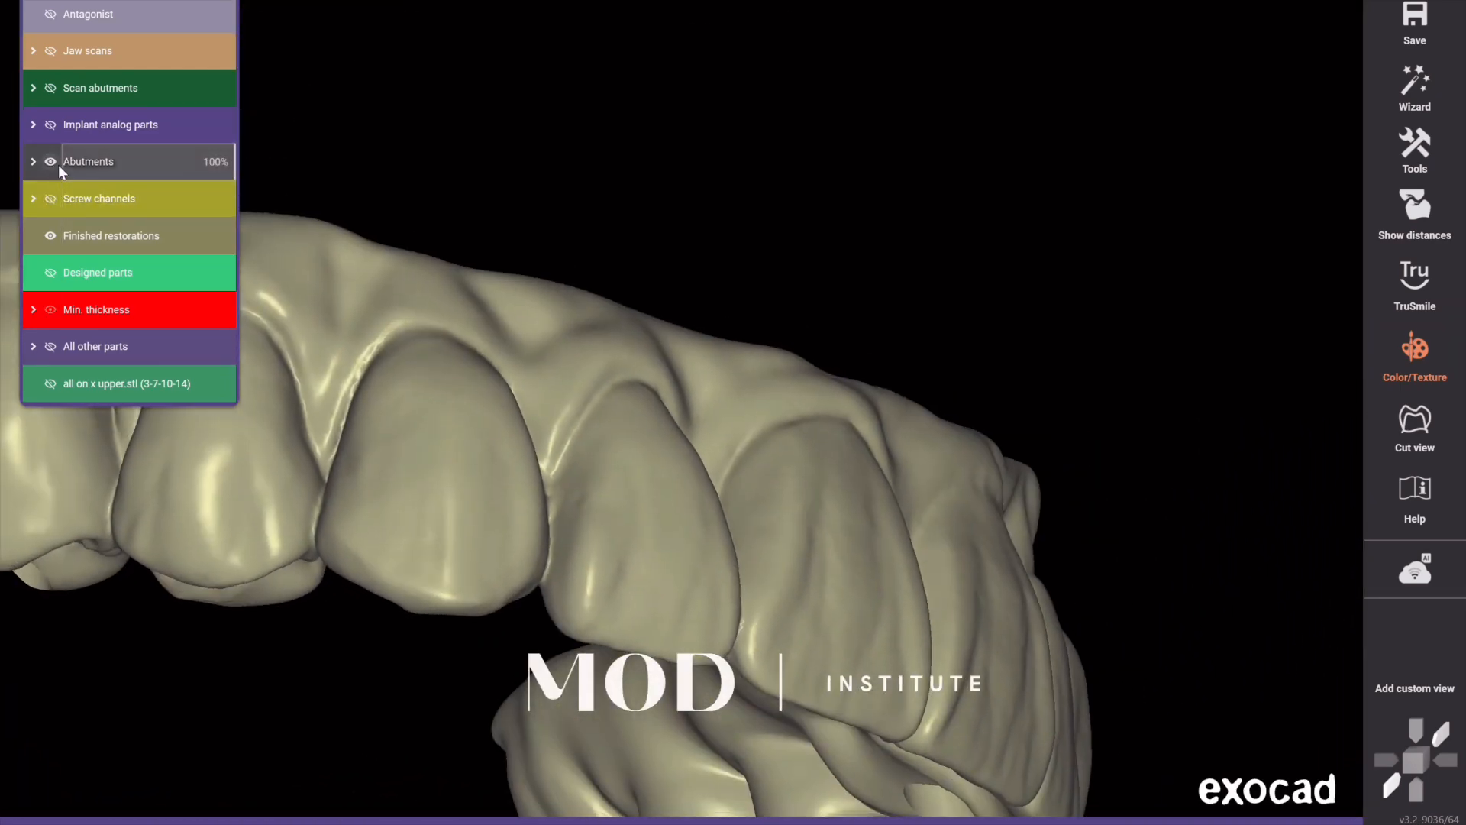
{"action": "left_click", "coordinate": [52, 162]}
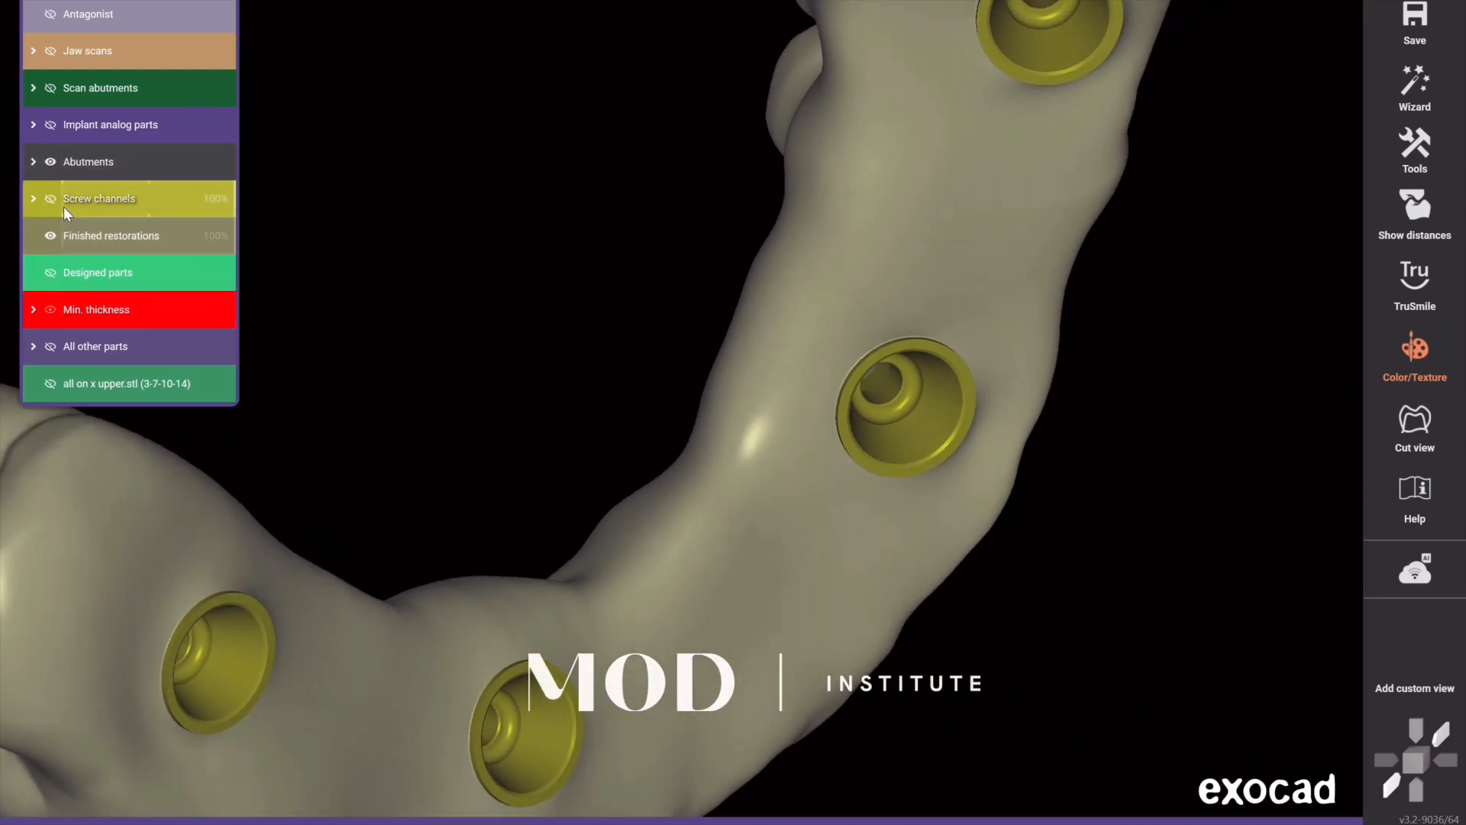
{"action": "left_click", "coordinate": [50, 199]}
{"action": "left_click", "coordinate": [51, 163]}
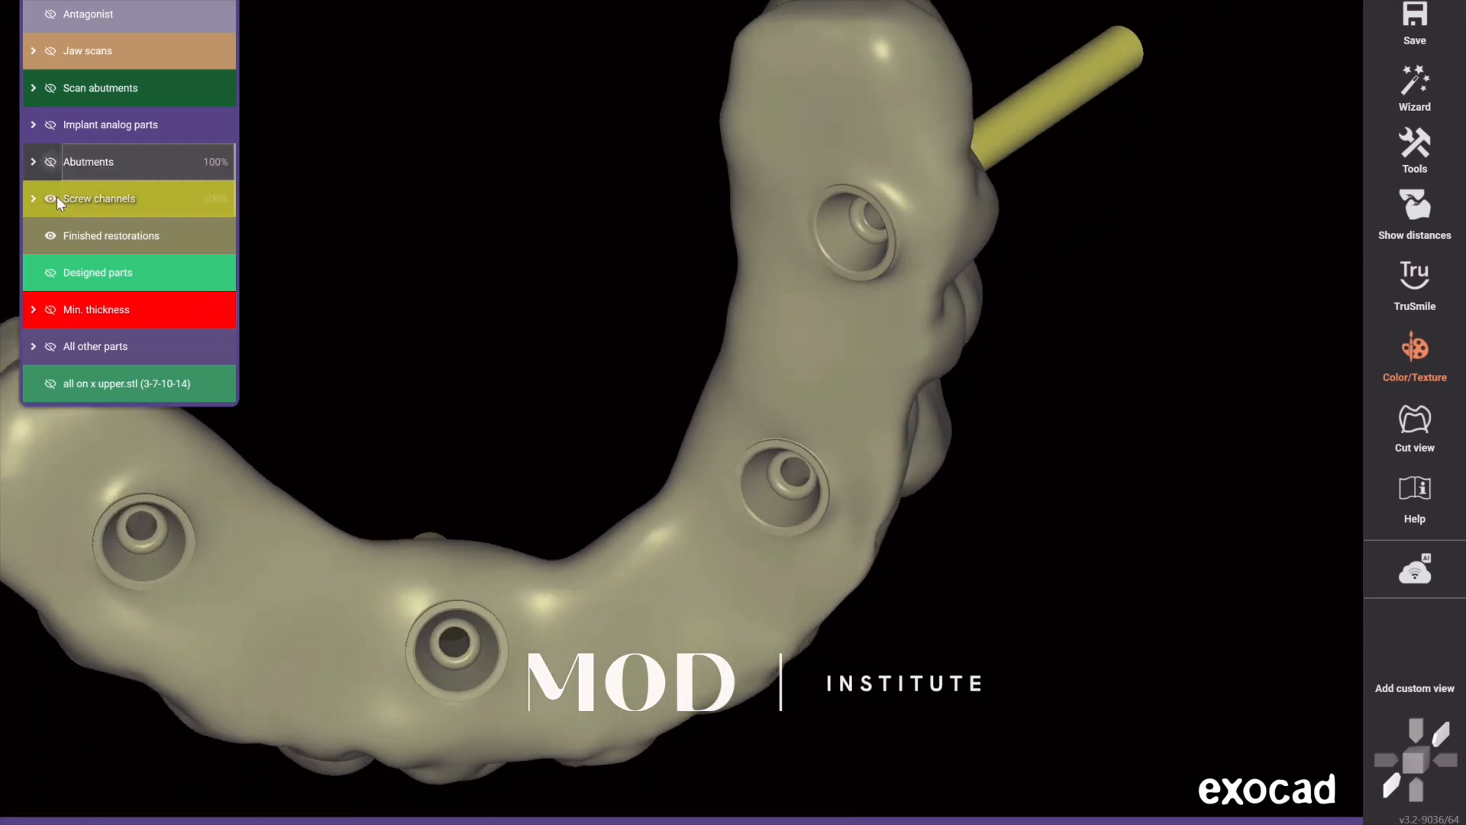
{"action": "left_click", "coordinate": [52, 199]}
{"action": "right_click_drag", "start_coordinate": [759, 480], "coordinate": [770, 438]}
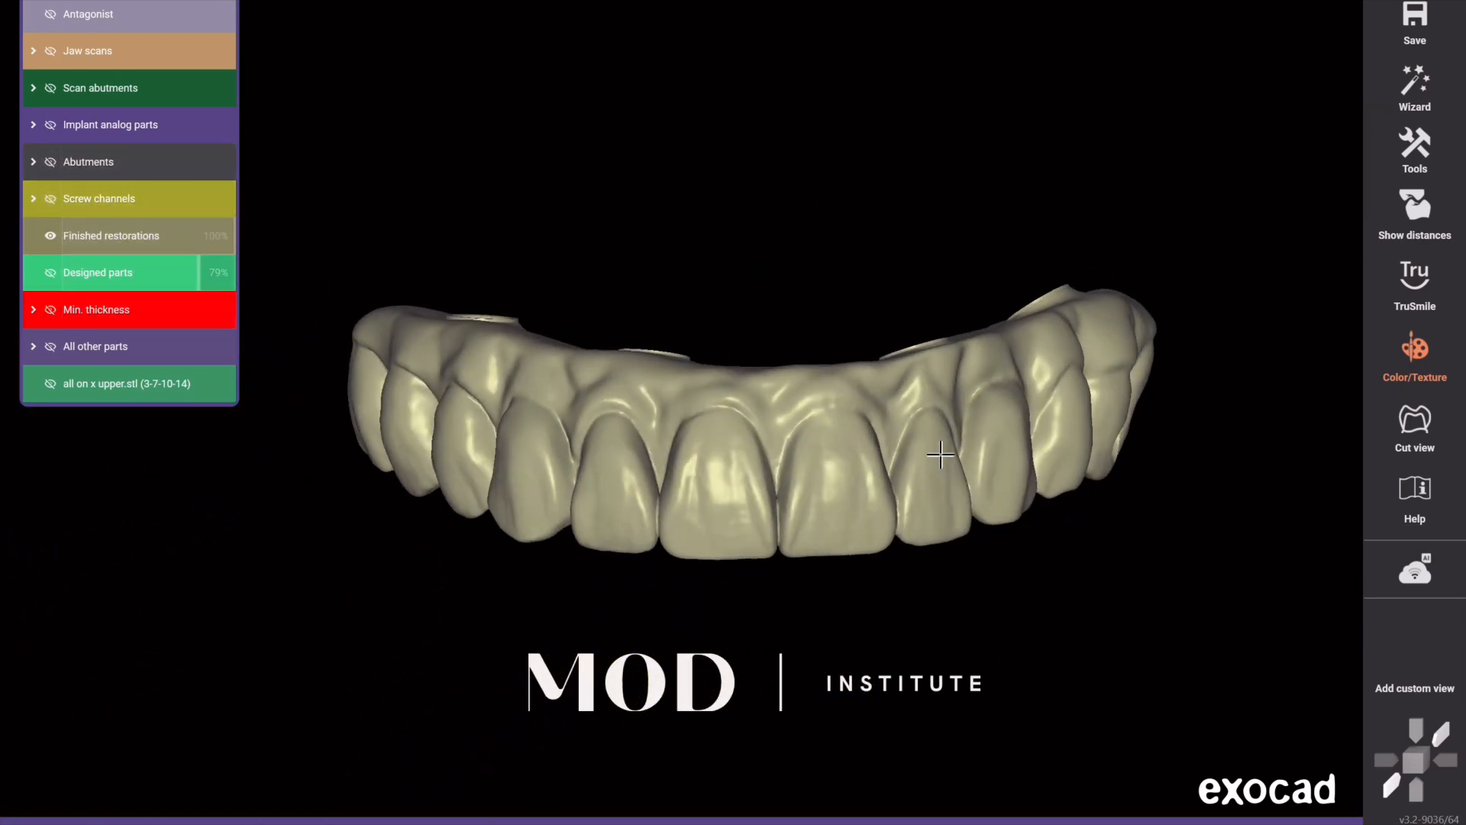
- Delete the merged parts reconstruction, Teeth 3-7-10-14 - Merged Waxup
{"action": "mouse_move", "coordinate": [1253, 820]}
{"action": "left_click", "coordinate": [1307, 777]}
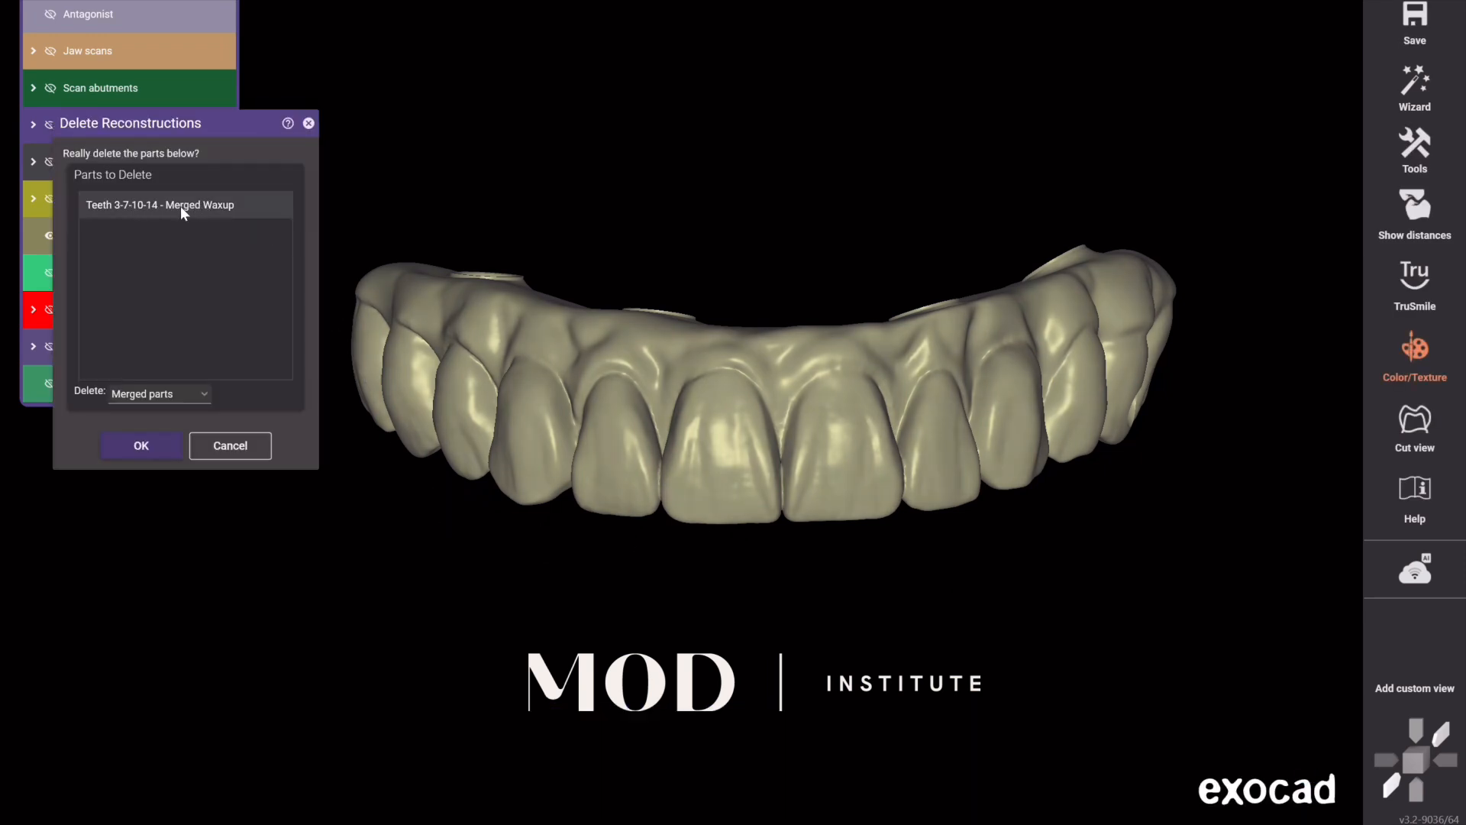
{"action": "left_click", "coordinate": [148, 391]}
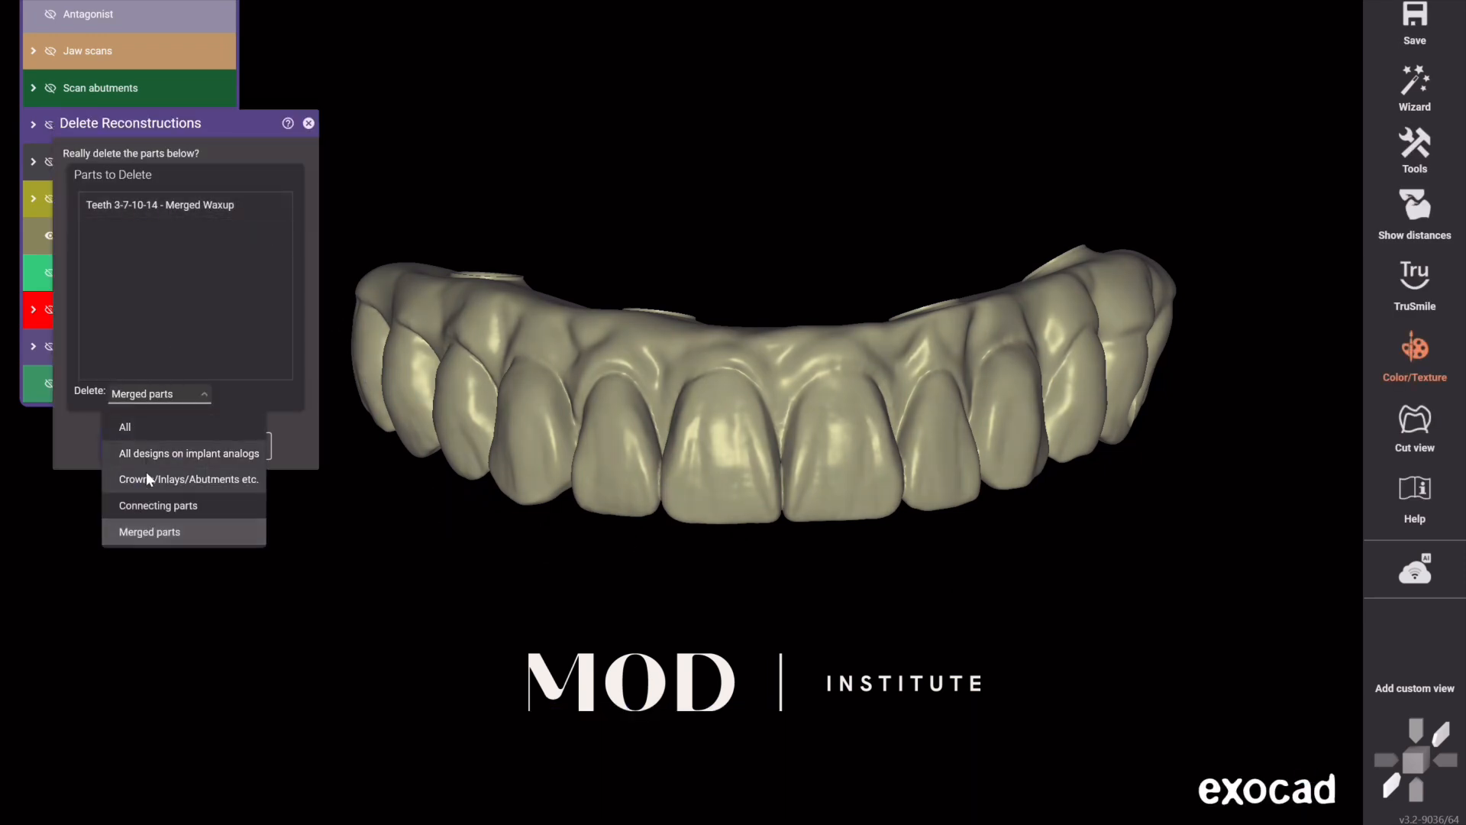
{"action": "left_click", "coordinate": [151, 534]}
{"action": "left_click", "coordinate": [142, 446]}
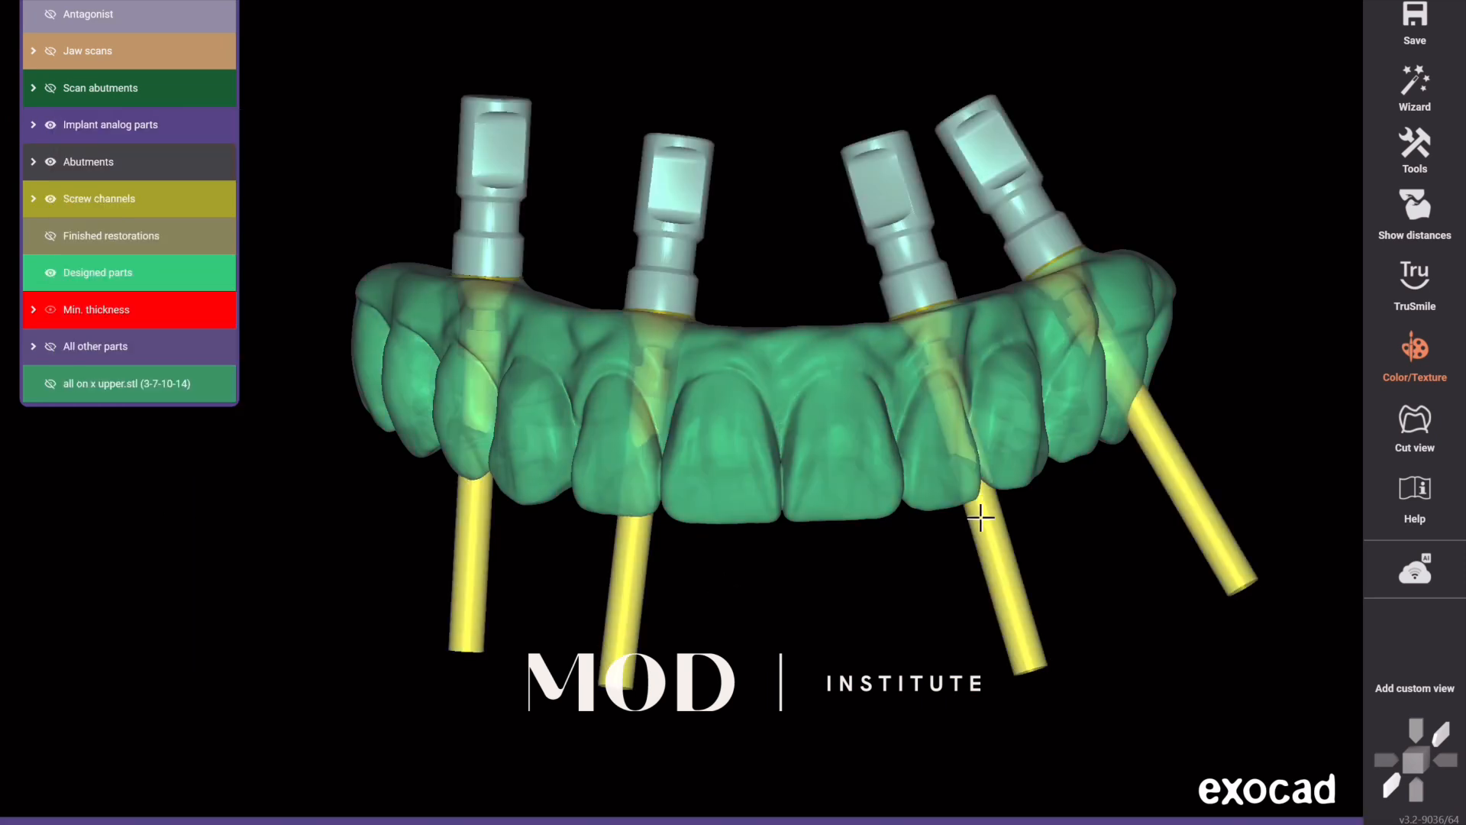
- Set the opacity of the designed parts to 100%
{"action": "right_click_drag", "start_coordinate": [966, 461], "coordinate": [963, 457]}
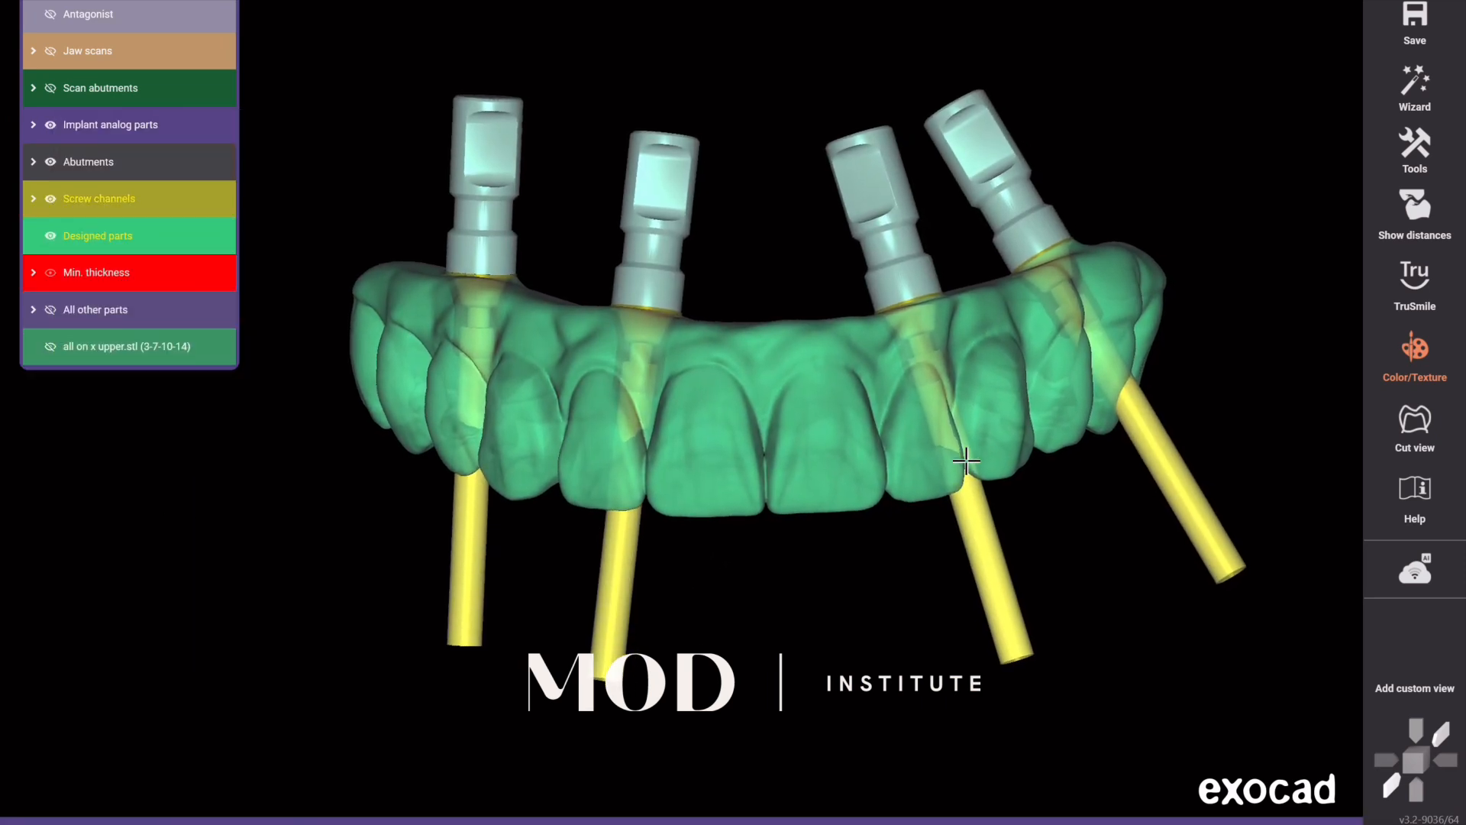
{"action": "left_click", "coordinate": [55, 236]}
{"action": "left_click_drag", "start_coordinate": [73, 237], "coordinate": [349, 254]}
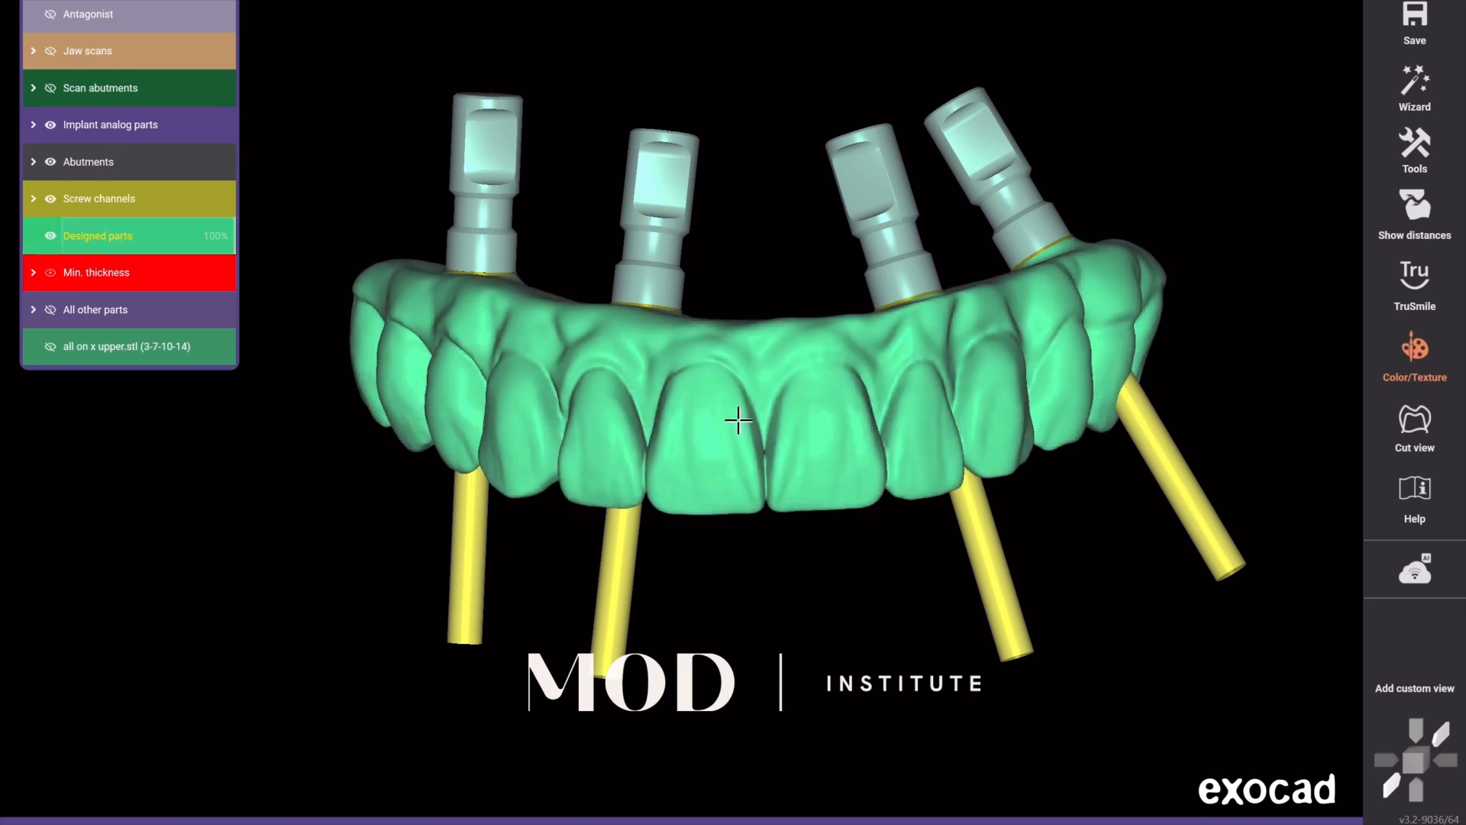
{"action": "mouse_move", "coordinate": [782, 426]}
{"action": "right_mouse_down"}
{"action": "mouse_move", "coordinate": [802, 419]}
{"action": "mouse_move", "coordinate": [805, 436]}
{"action": "right_mouse_up"}
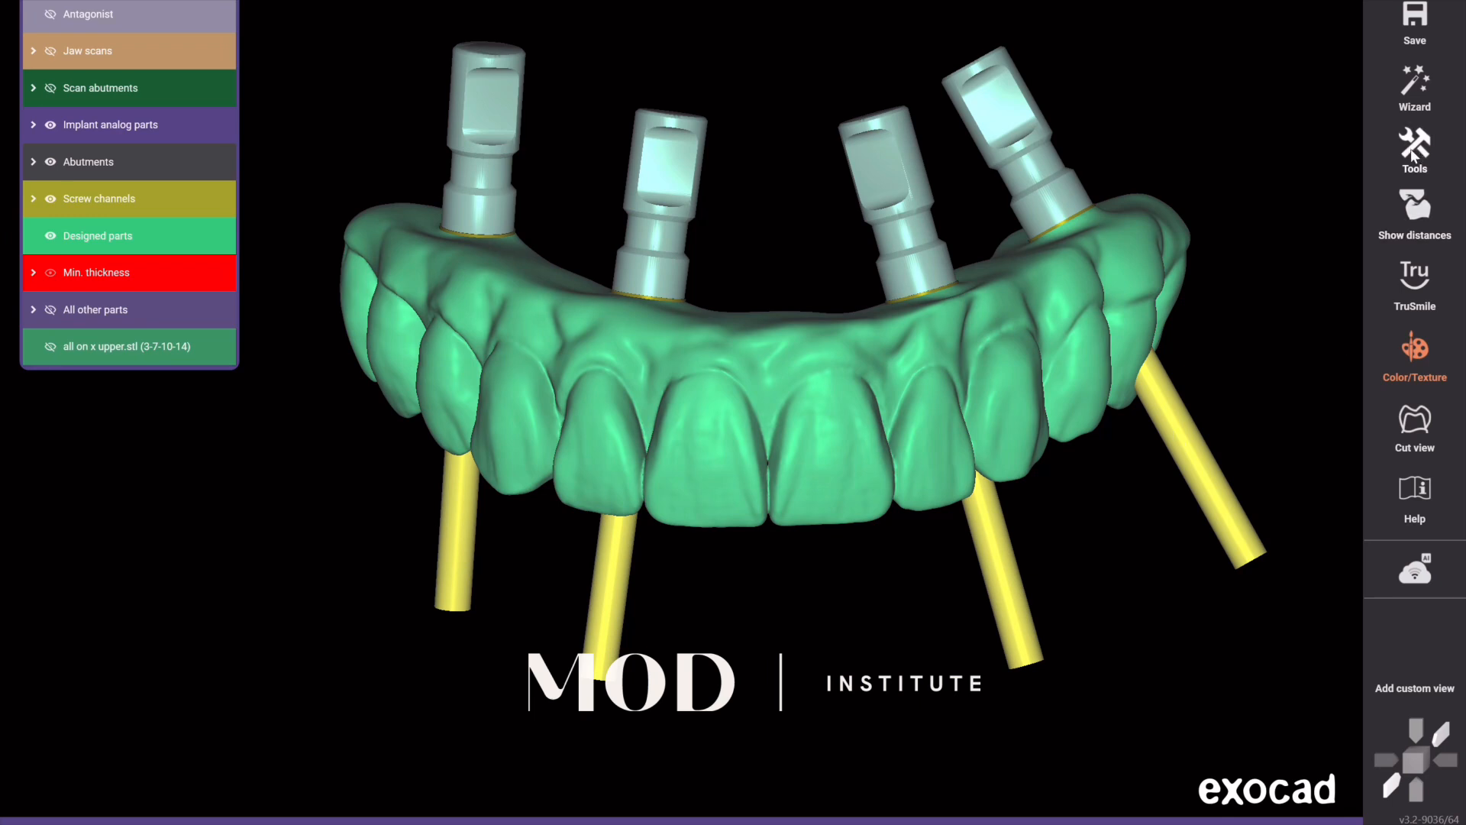
- Change the reconstruction type of tooth 14 to Reduced and apply the change
{"action": "left_click", "coordinate": [1411, 155]}
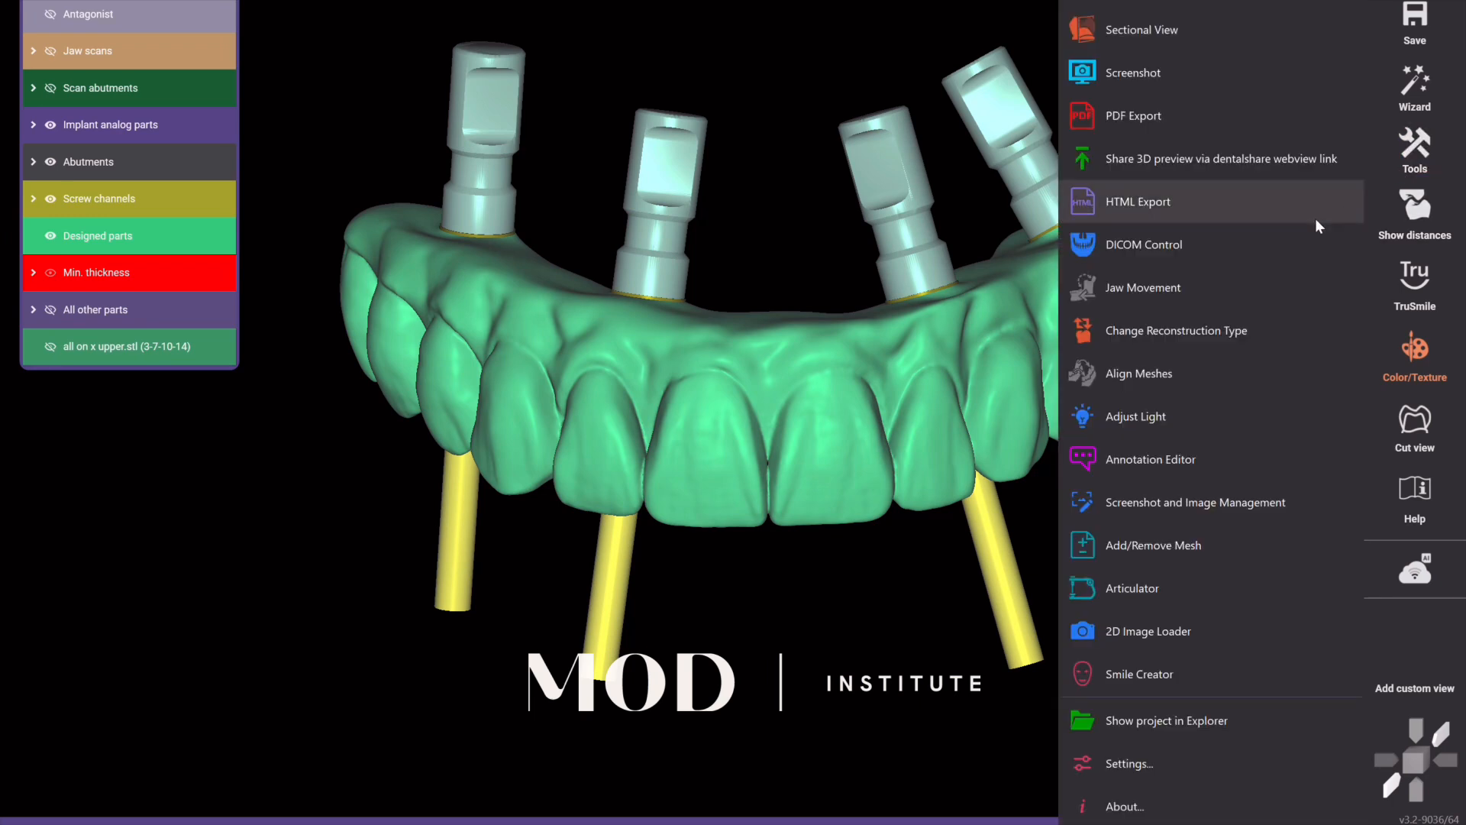
{"action": "left_click", "coordinate": [1170, 330]}
{"action": "left_click", "coordinate": [351, 363]}
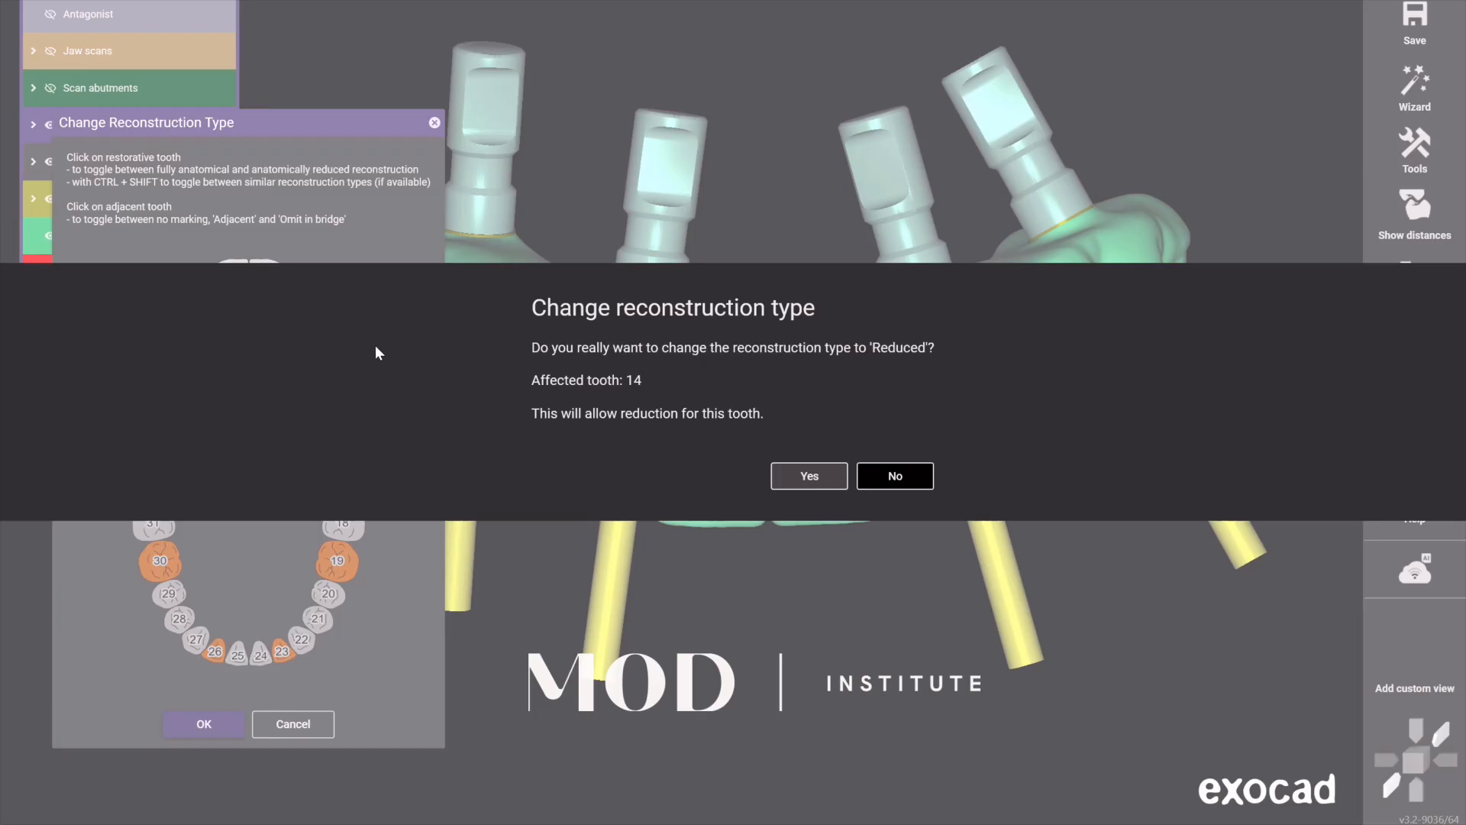
{"action": "left_click", "coordinate": [810, 475]}
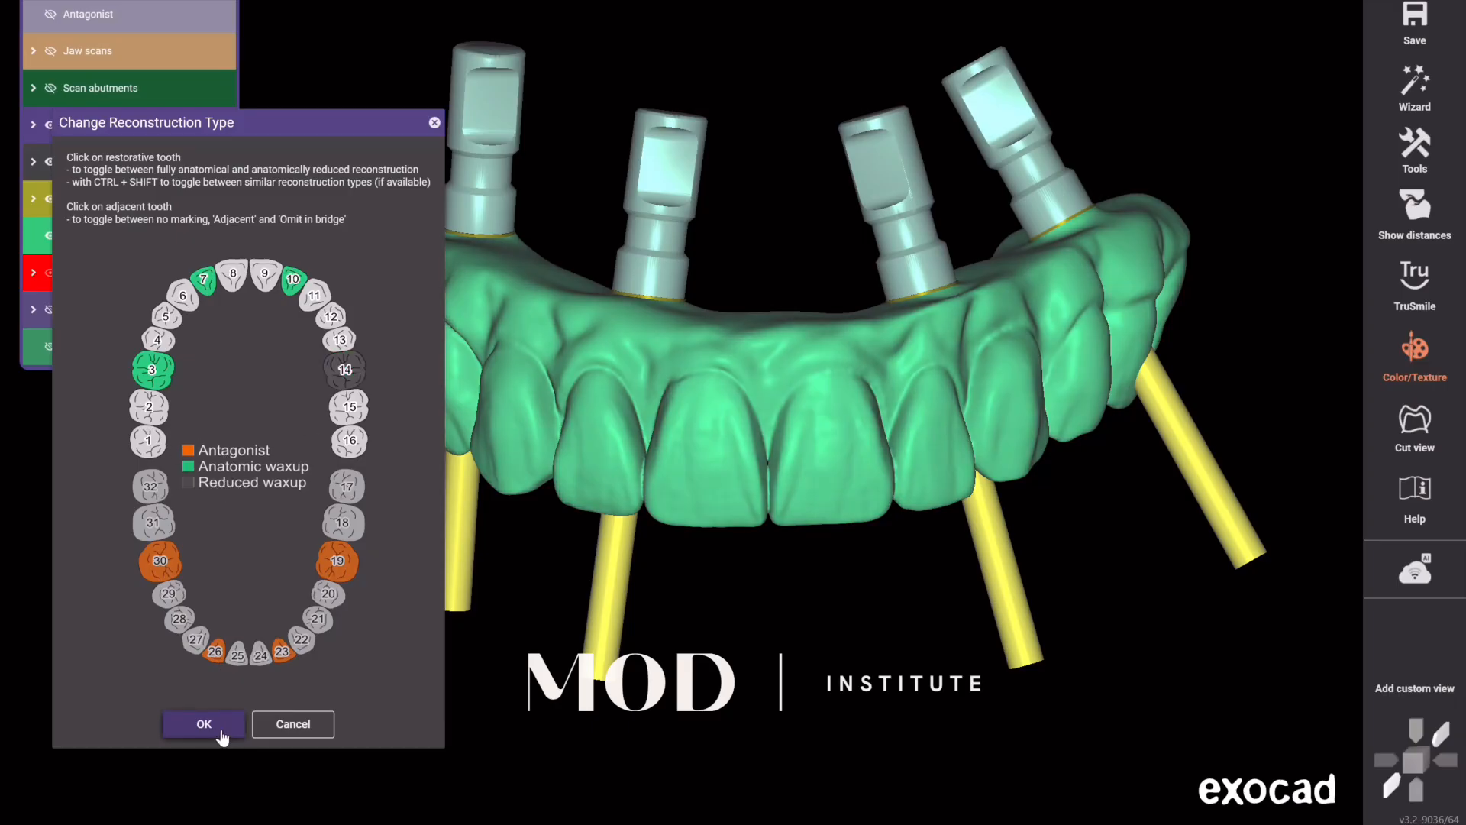
{"action": "left_click", "coordinate": [220, 734]}
- Start an Anatomic Reduction with 2.03 mm depth and a thicker brush, marking the entire restoration as excluded from reduction
{"action": "right_click", "coordinate": [718, 451]}
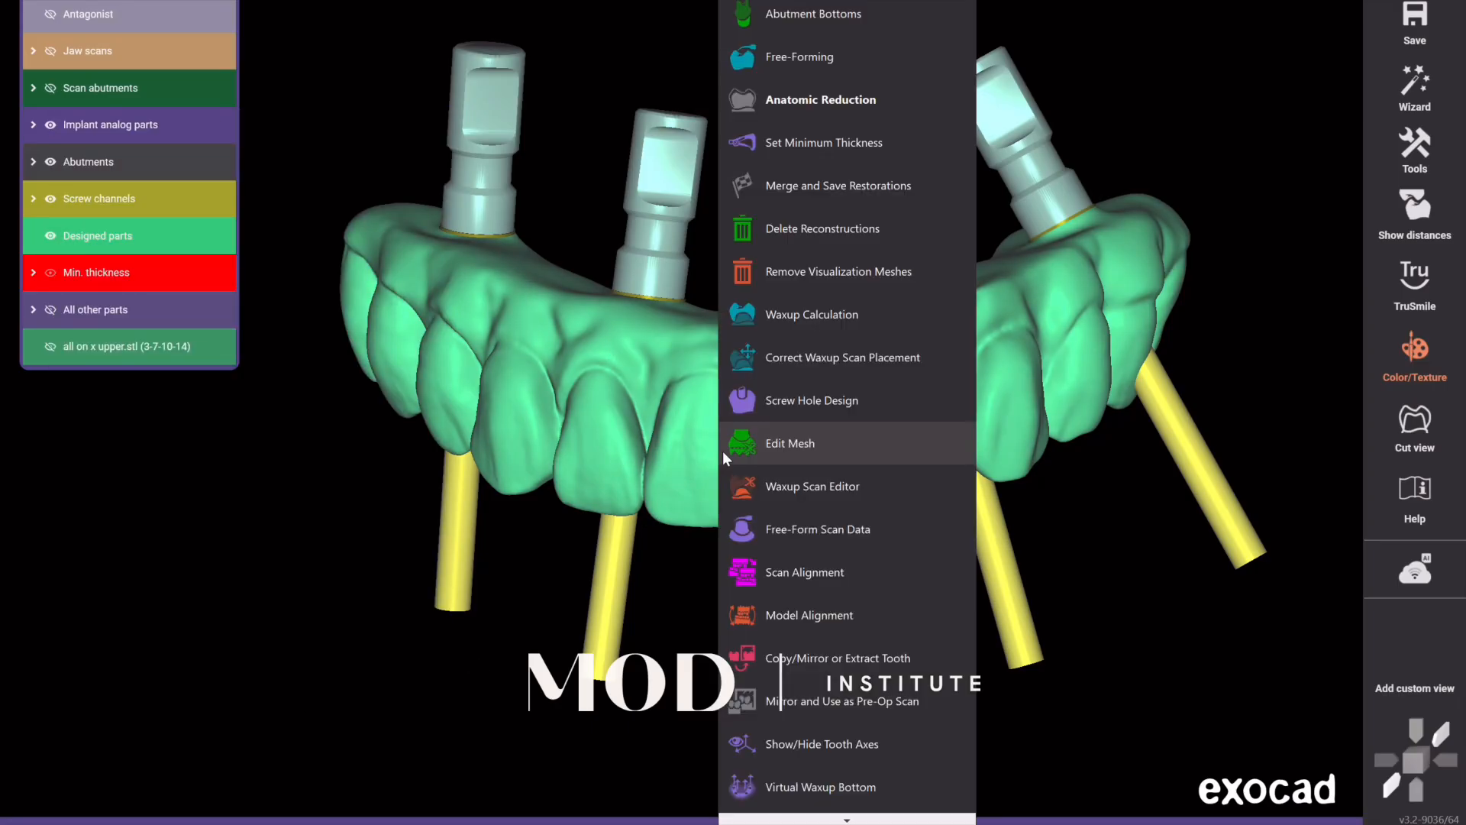
{"action": "left_click", "coordinate": [864, 111]}
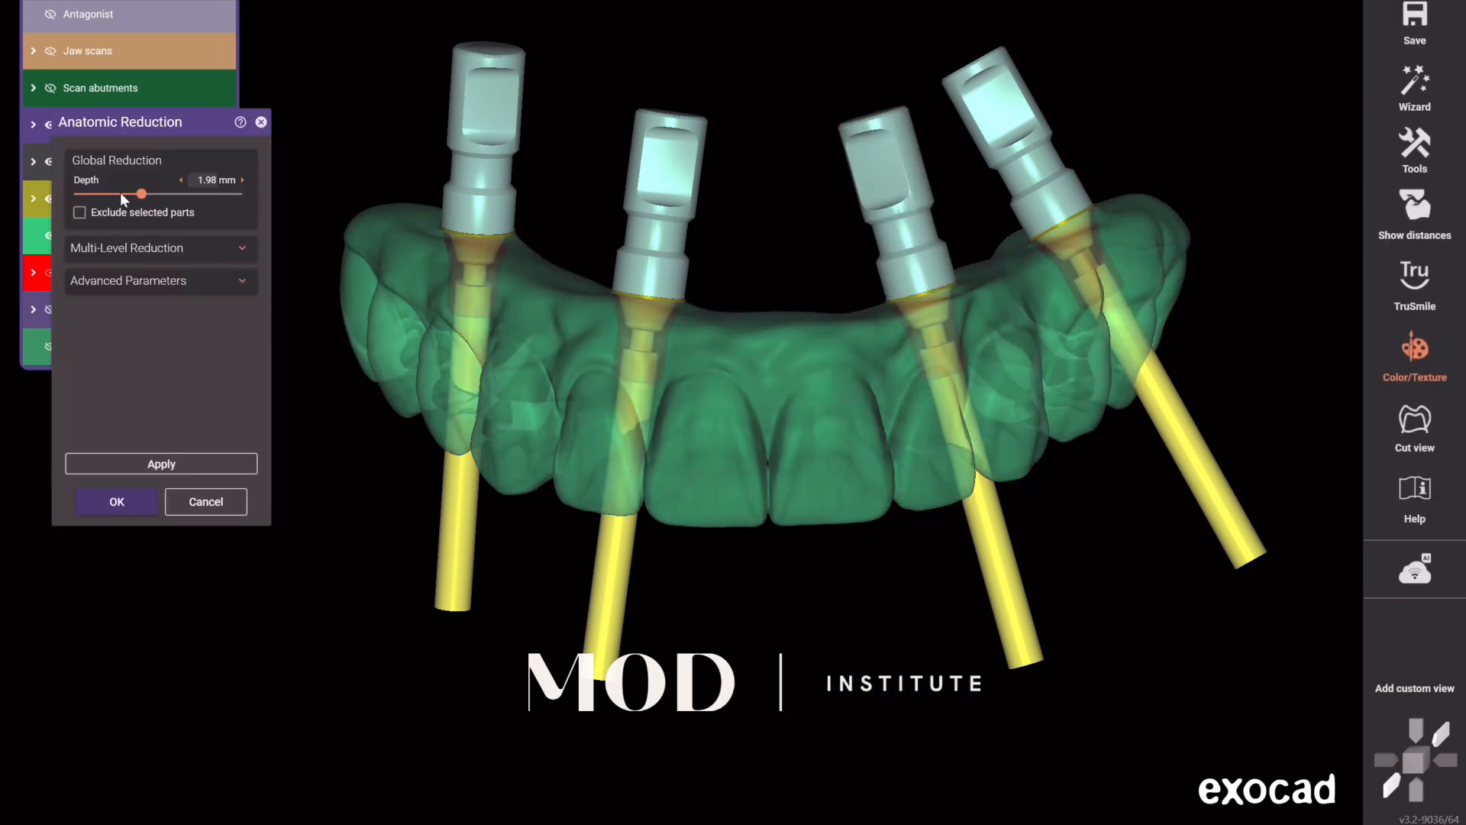
{"action": "left_click", "coordinate": [242, 179]}
{"action": "left_click", "coordinate": [79, 213]}
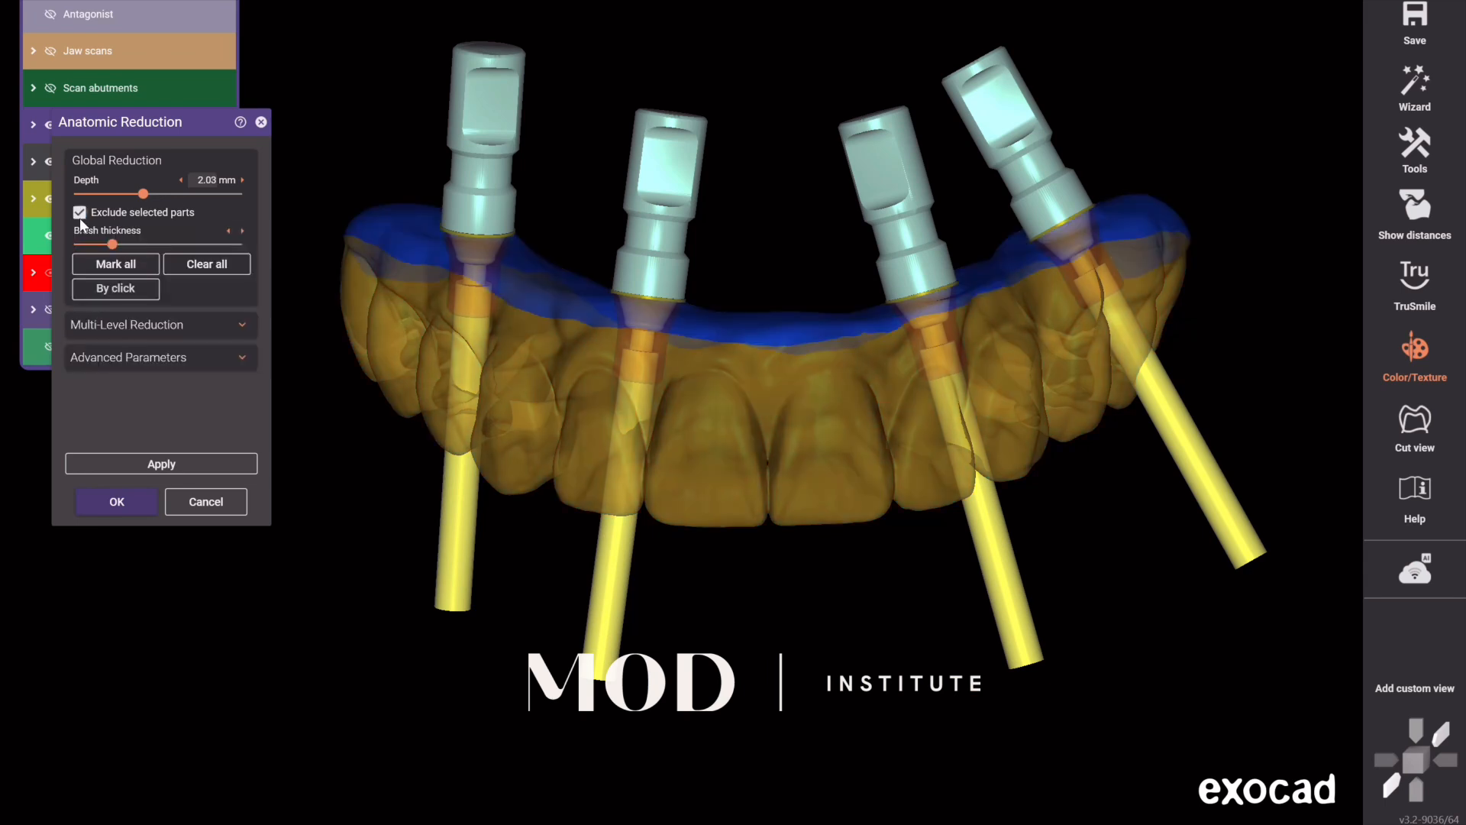
{"action": "left_click", "coordinate": [119, 264]}
{"action": "left_click", "coordinate": [192, 264]}
{"action": "left_click", "coordinate": [135, 266]}
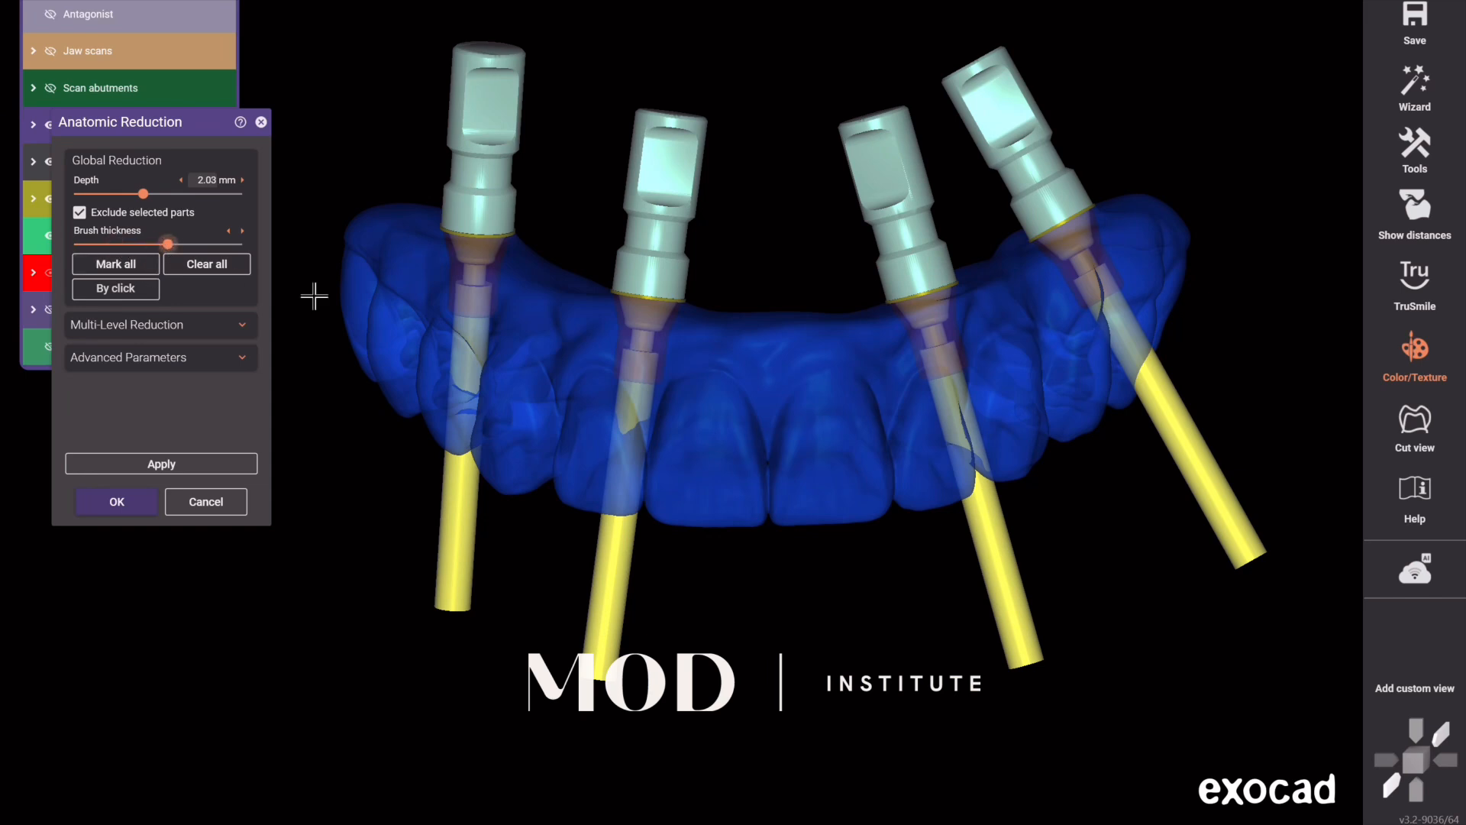
{"action": "left_click_drag", "start_coordinate": [182, 245], "coordinate": [185, 245]}
- Make the designed parts fully opaque and move the Anatomic Reduction dialog clear of their opacity control
{"action": "right_click_drag", "start_coordinate": [596, 527], "coordinate": [809, 496]}
{"action": "left_click_drag", "start_coordinate": [190, 131], "coordinate": [147, 318]}
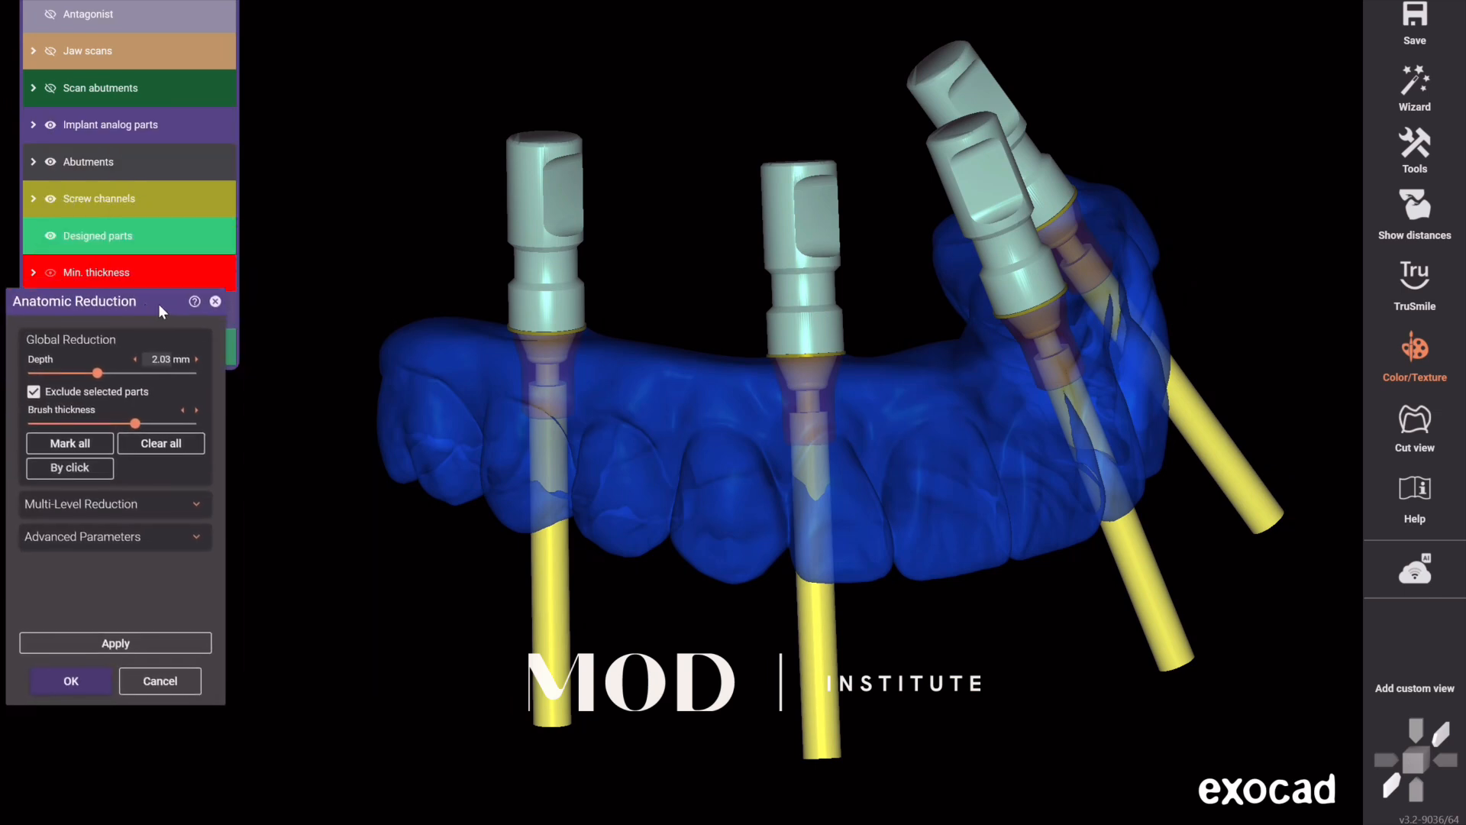
{"action": "left_click_drag", "start_coordinate": [122, 236], "coordinate": [355, 246]}
{"action": "right_click_drag", "start_coordinate": [696, 436], "coordinate": [703, 434]}
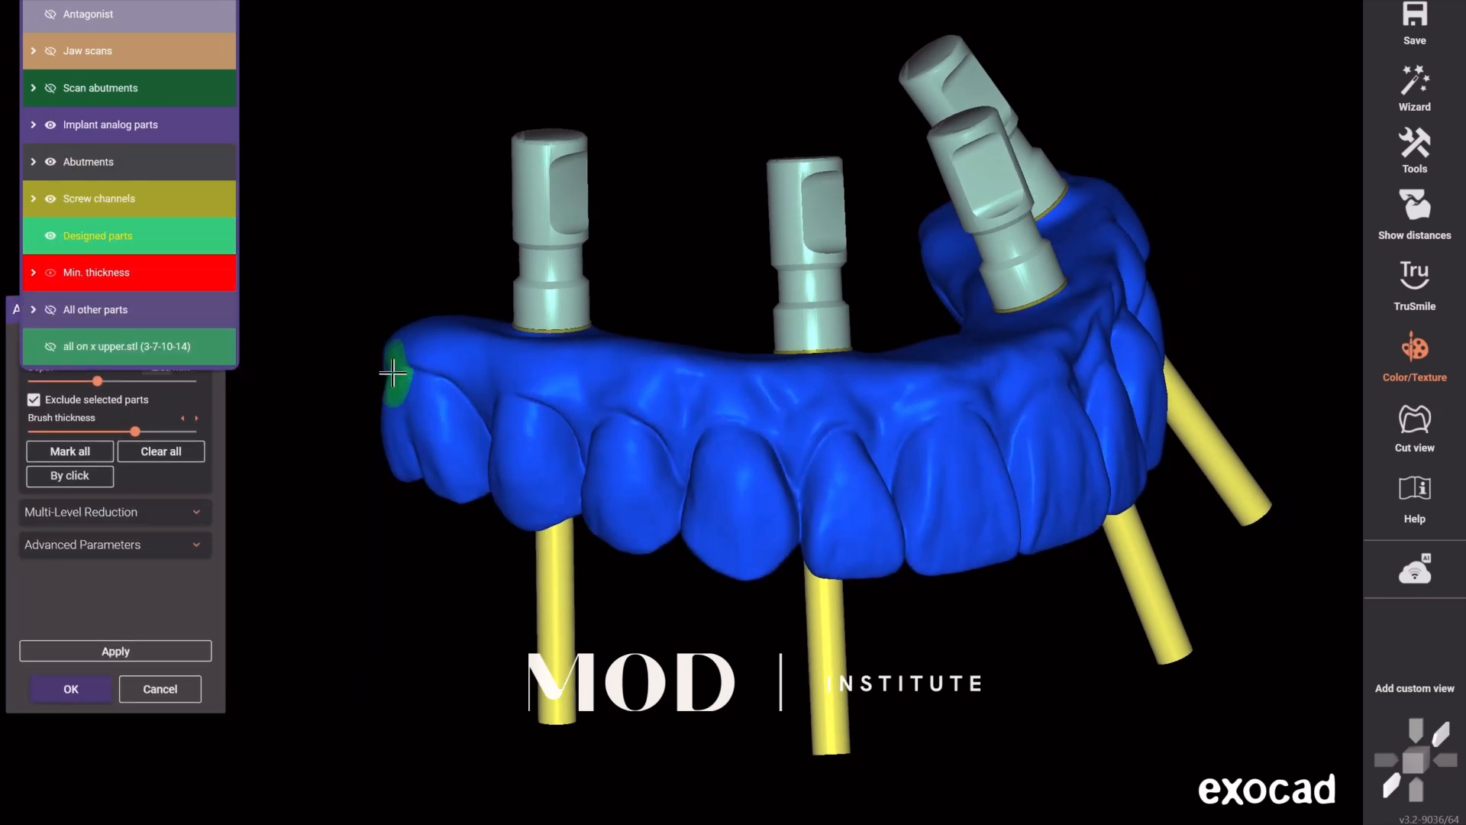
- Brush the facial surfaces of all teeth from molar to molar out of the exclusion, keeping the tissue side excluded
{"action": "mouse_move", "coordinate": [399, 373]}
{"action": "left_mouse_down"}
{"action": "mouse_move", "coordinate": [854, 422]}
{"action": "mouse_move", "coordinate": [991, 403]}
{"action": "mouse_move", "coordinate": [1066, 372]}
{"action": "mouse_move", "coordinate": [1099, 431]}
{"action": "mouse_move", "coordinate": [1008, 523]}
{"action": "mouse_move", "coordinate": [1078, 505]}
{"action": "mouse_move", "coordinate": [1068, 431]}
{"action": "mouse_move", "coordinate": [794, 507]}
{"action": "mouse_move", "coordinate": [492, 463]}
{"action": "mouse_move", "coordinate": [386, 413]}
{"action": "mouse_move", "coordinate": [605, 458]}
{"action": "left_mouse_up"}
{"action": "mouse_move", "coordinate": [1000, 543]}
{"action": "right_mouse_down"}
{"action": "mouse_move", "coordinate": [993, 558]}
{"action": "mouse_move", "coordinate": [718, 374]}
{"action": "right_mouse_up"}
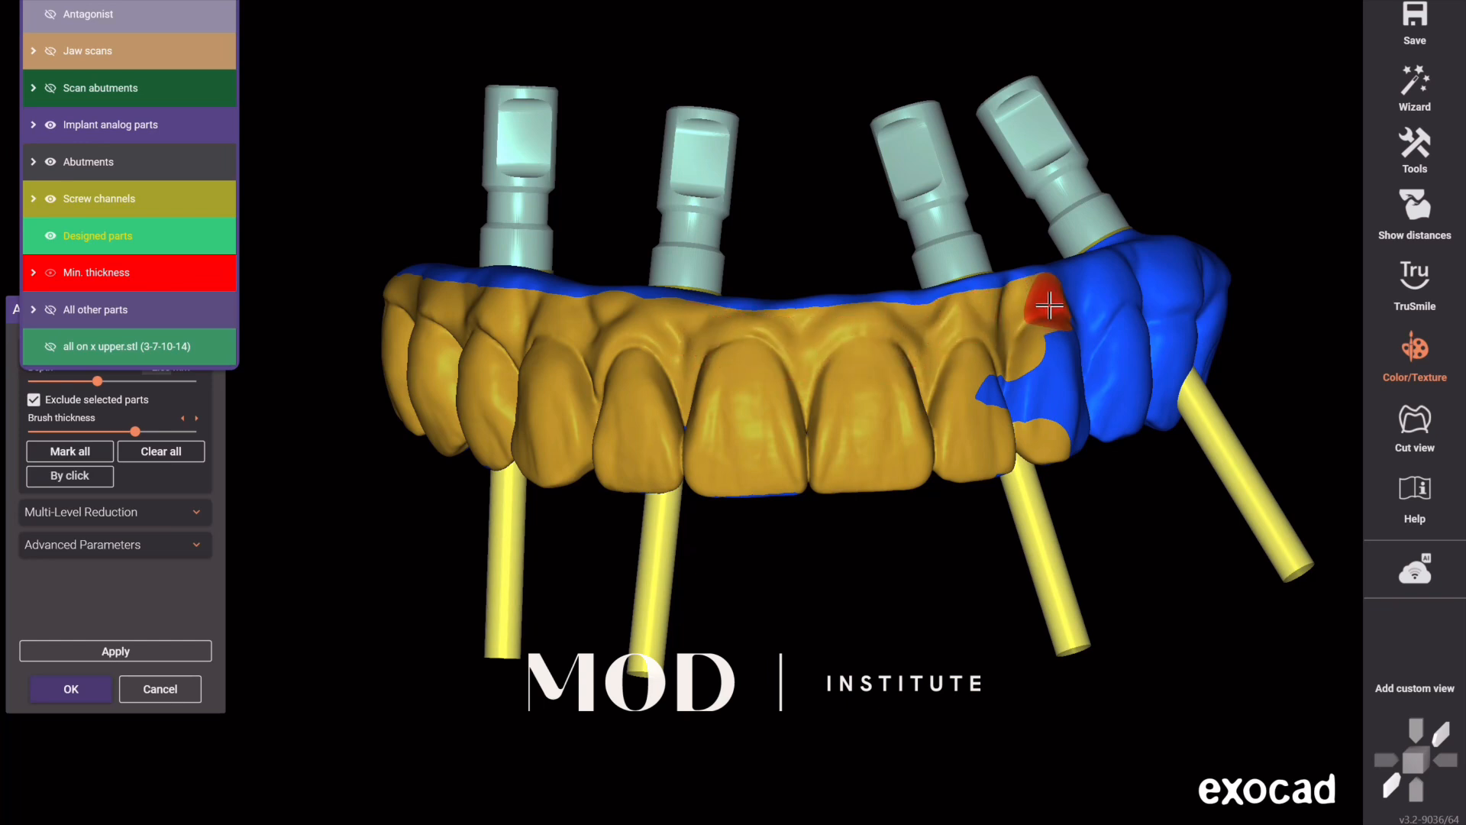
{"action": "mouse_move", "coordinate": [1143, 287]}
{"action": "left_mouse_down"}
{"action": "mouse_move", "coordinate": [1111, 291]}
{"action": "mouse_move", "coordinate": [1144, 282]}
{"action": "mouse_move", "coordinate": [968, 400]}
{"action": "mouse_move", "coordinate": [1112, 400]}
{"action": "mouse_move", "coordinate": [1057, 429]}
{"action": "left_mouse_up"}
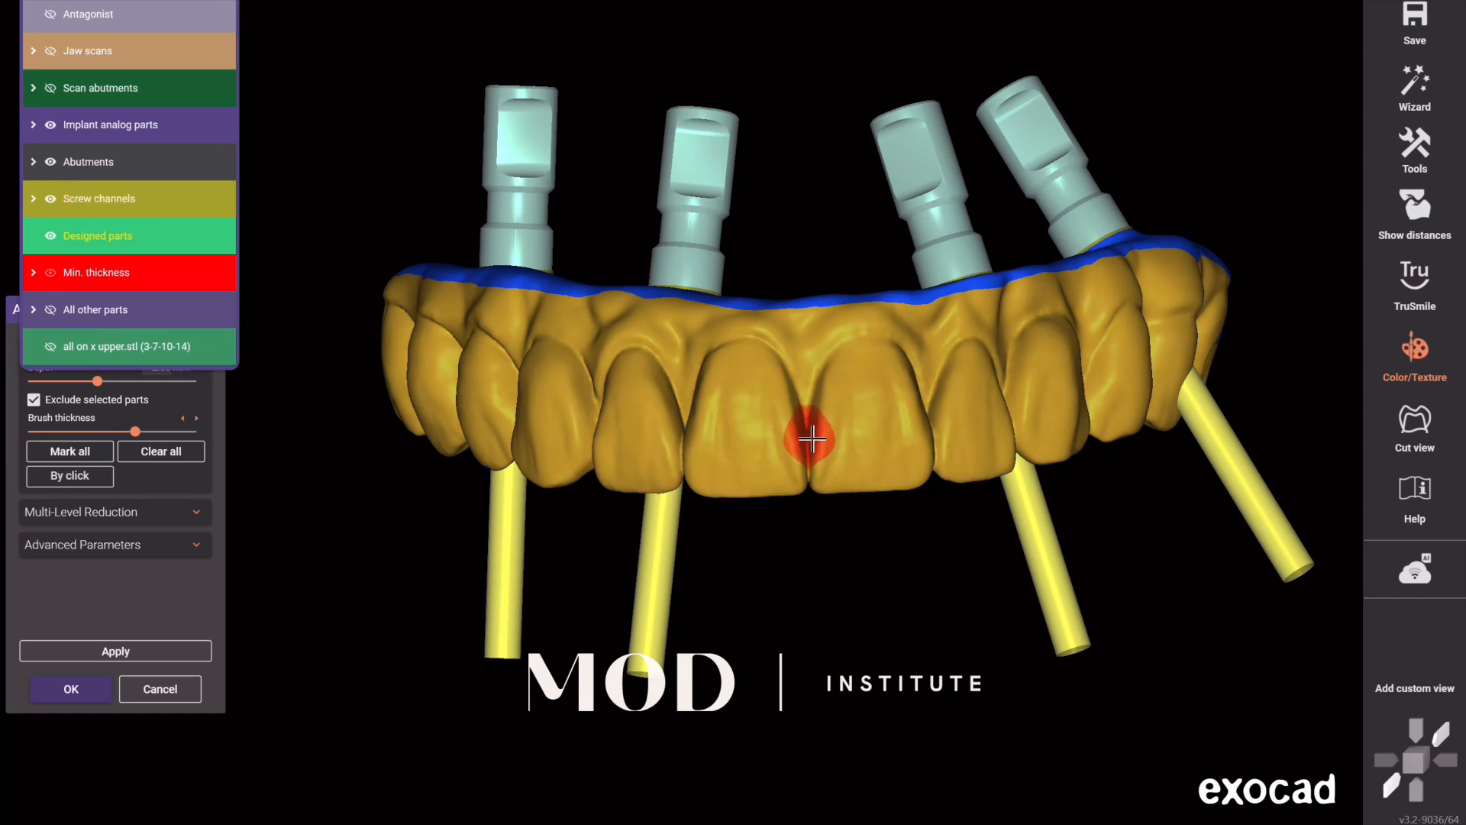
{"action": "mouse_move", "coordinate": [992, 588]}
{"action": "right_mouse_down"}
{"action": "mouse_move", "coordinate": [1055, 551]}
{"action": "mouse_move", "coordinate": [1015, 512]}
{"action": "right_mouse_up"}
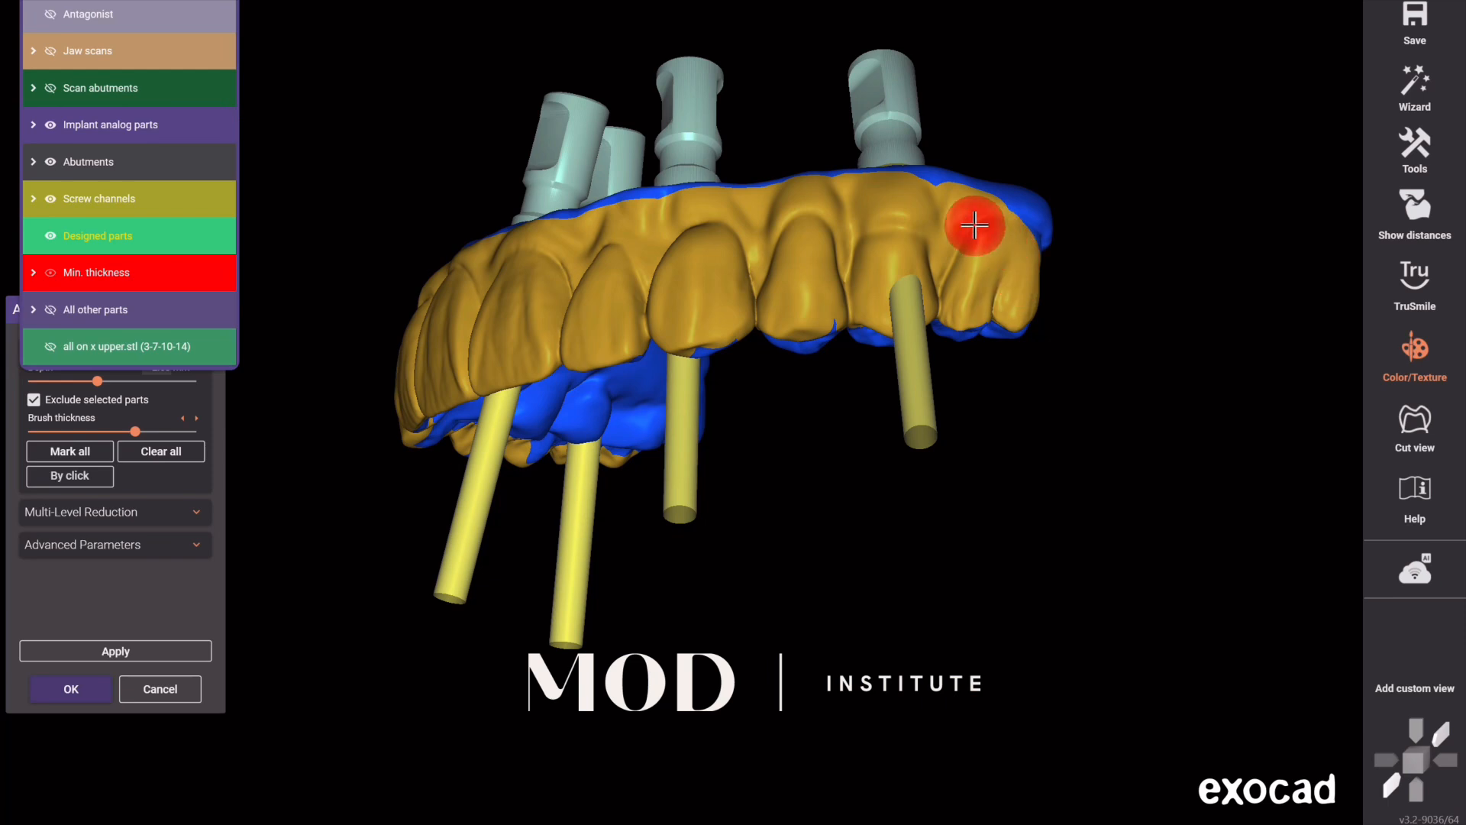
- Brush a continuous band along the palatal side and the distal ends of the arch out of the exclusion
{"action": "mouse_move", "coordinate": [988, 340]}
{"action": "right_mouse_down"}
{"action": "mouse_move", "coordinate": [982, 366]}
{"action": "mouse_move", "coordinate": [756, 366]}
{"action": "mouse_move", "coordinate": [752, 325]}
{"action": "mouse_move", "coordinate": [633, 325]}
{"action": "right_mouse_up"}
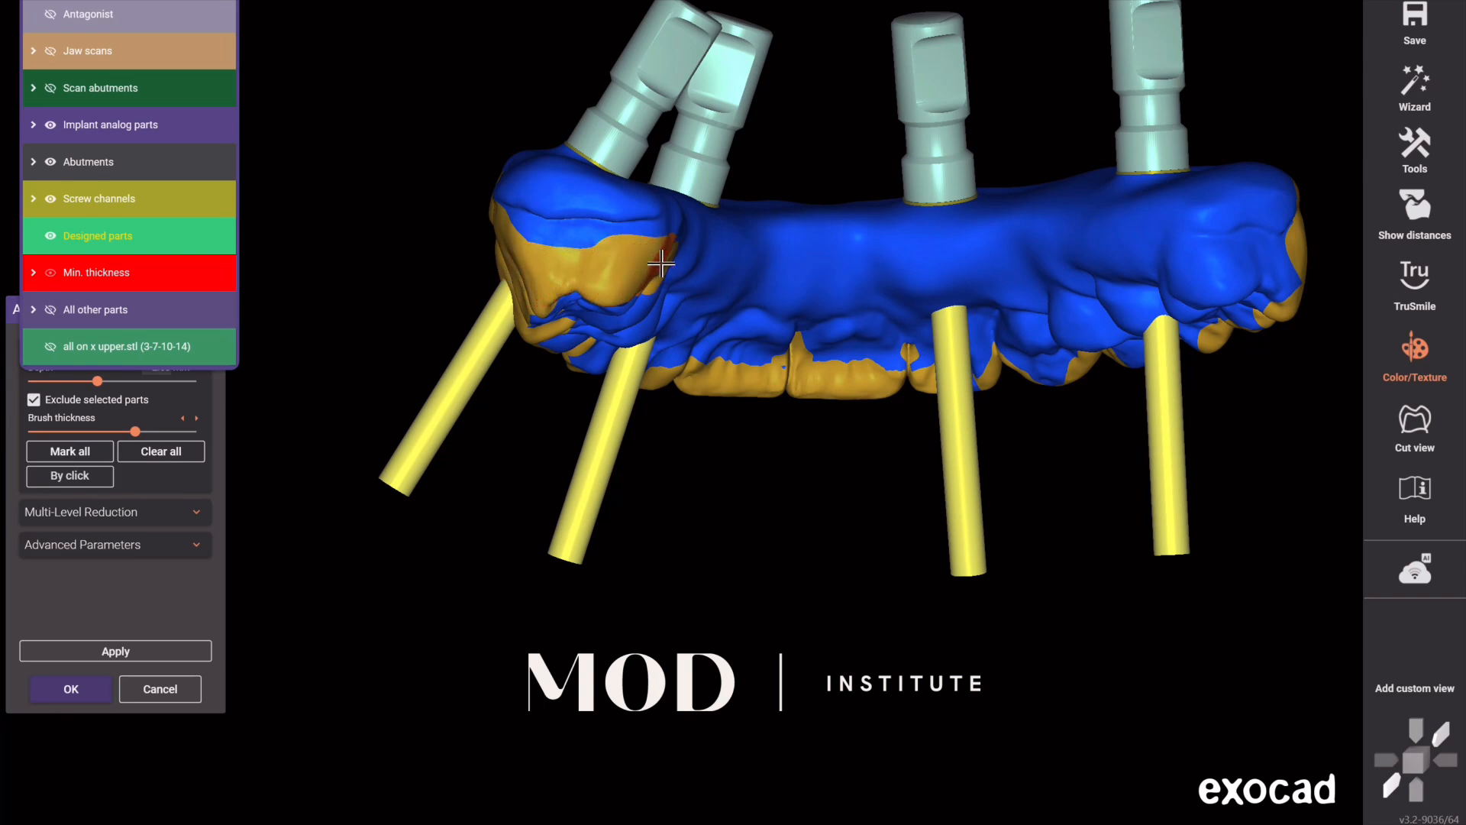
{"action": "left_click_drag", "start_coordinate": [703, 262], "coordinate": [782, 267]}
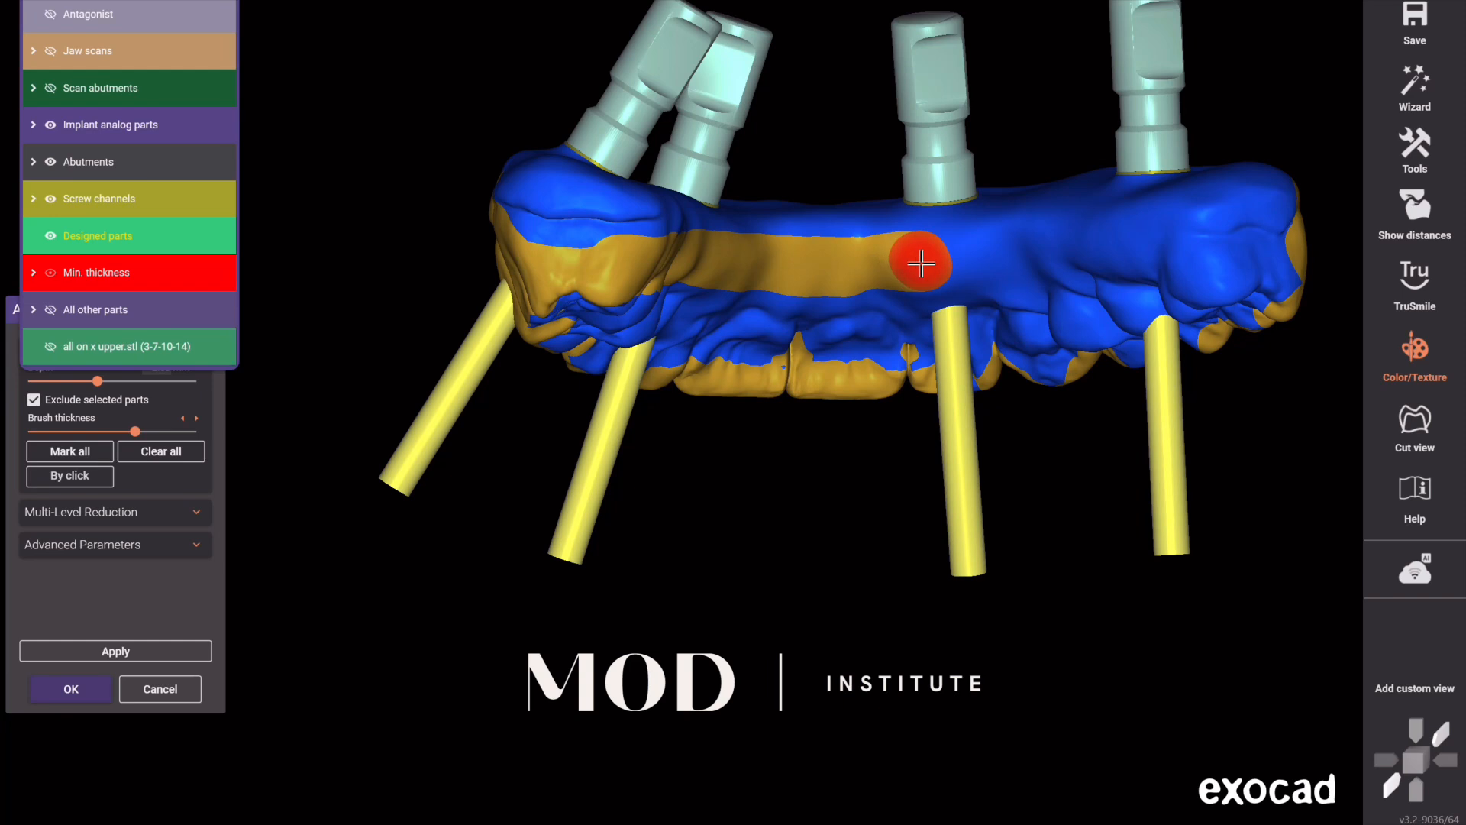
{"action": "left_click_drag", "start_coordinate": [920, 263], "coordinate": [999, 260]}
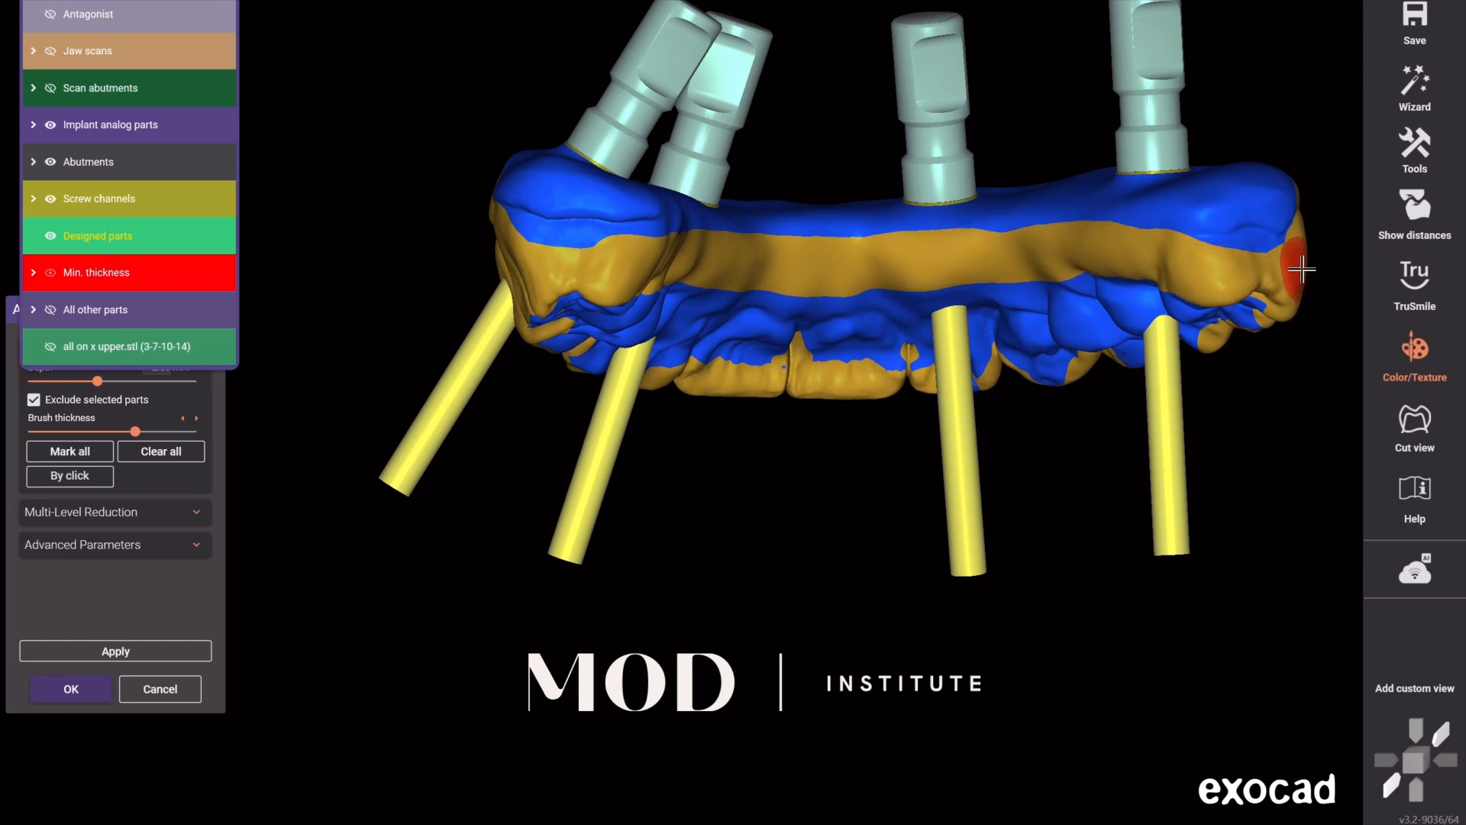
- Increase the brush thickness and brush the occlusal and remaining palatal surfaces of the whole arch out of the exclusion
{"action": "scroll", "coordinate": [814, 442], "scroll_direction": "down", "scroll_amount": 4}
{"action": "right_click_drag", "start_coordinate": [815, 442], "coordinate": [522, 429]}
{"action": "scroll", "coordinate": [522, 429], "scroll_direction": "up", "scroll_amount": 3}
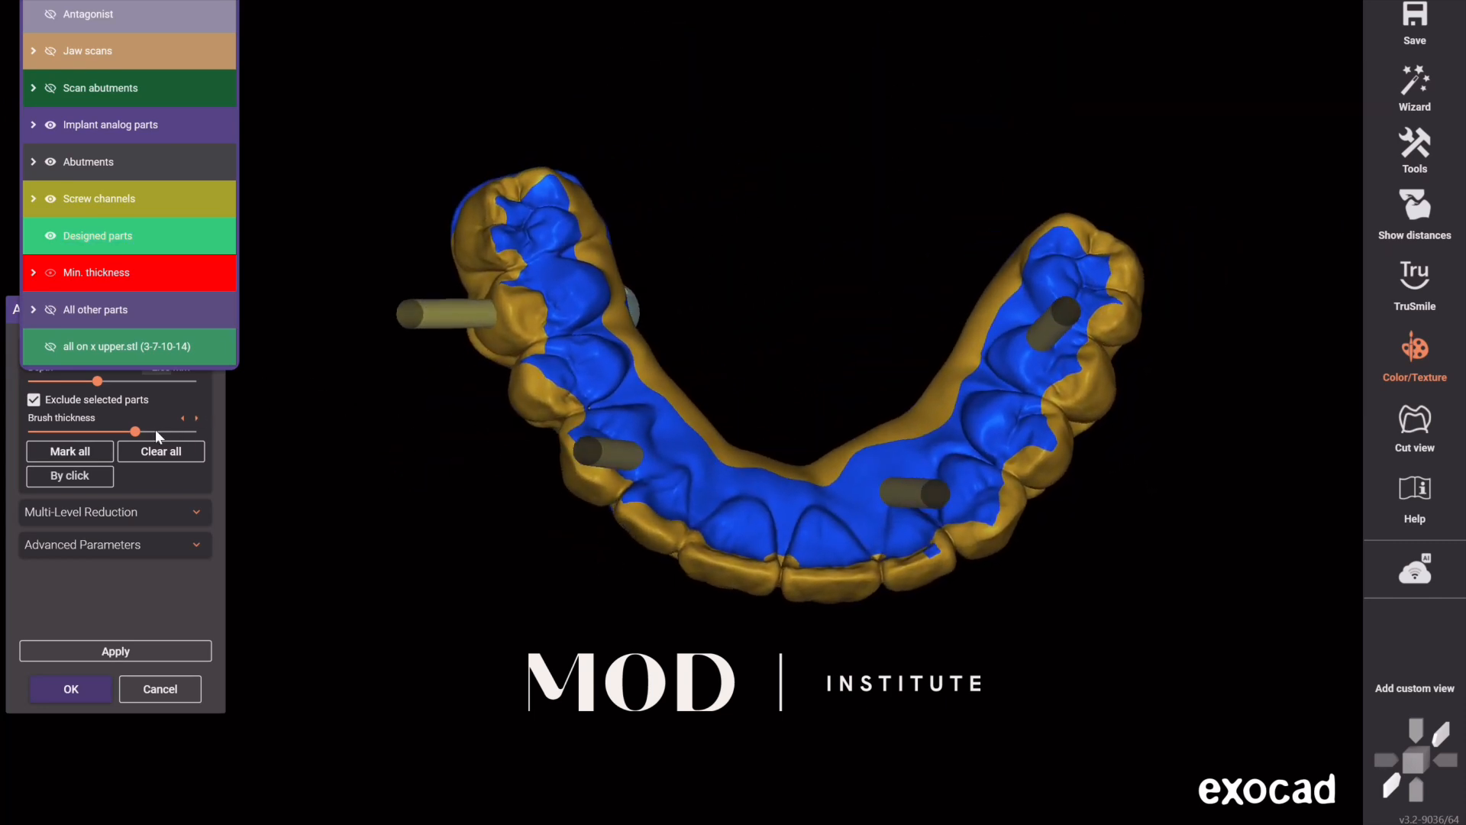
{"action": "left_click_drag", "start_coordinate": [154, 431], "coordinate": [181, 431]}
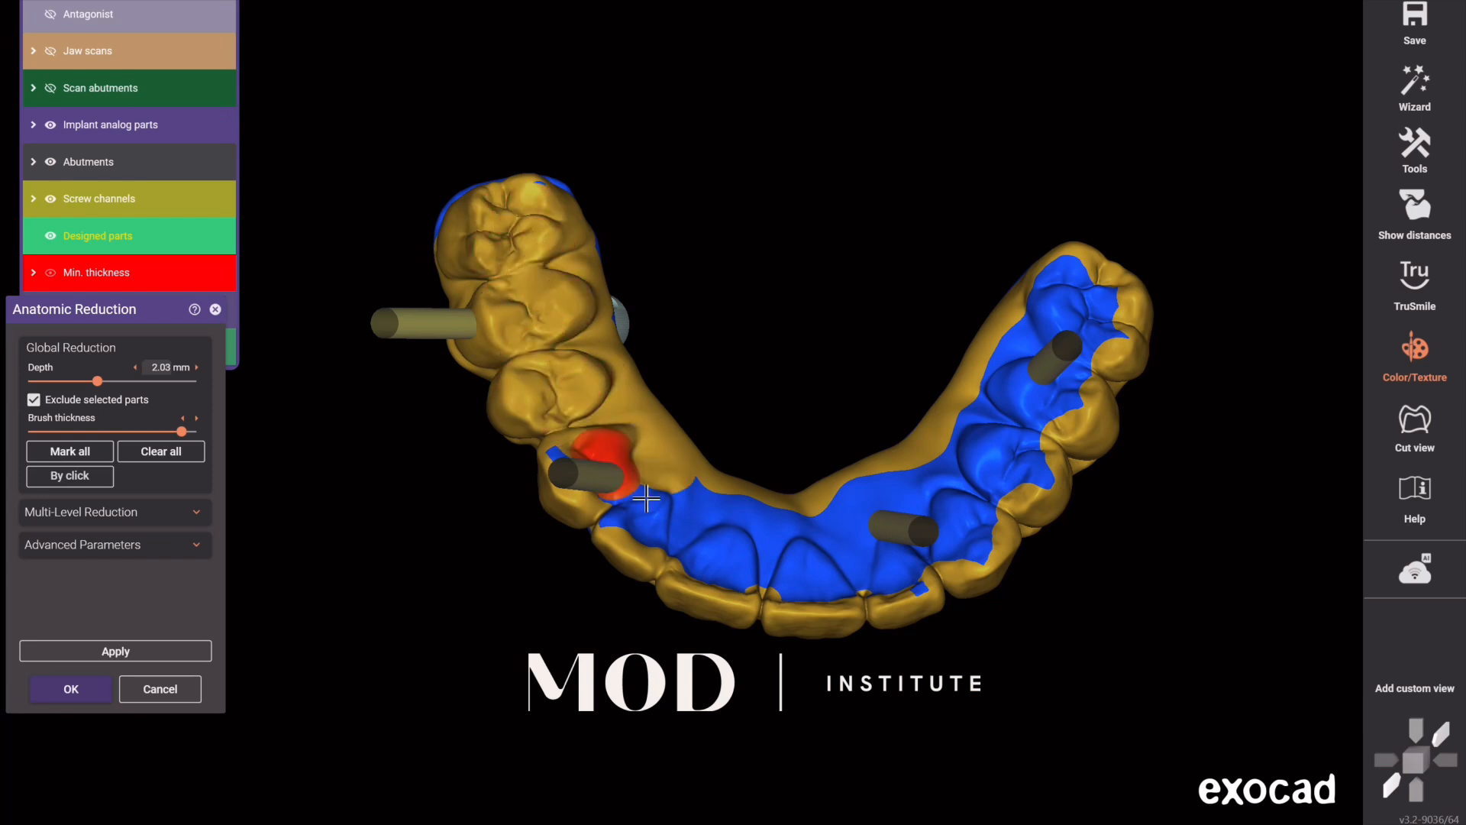
{"action": "mouse_move", "coordinate": [646, 498]}
{"action": "left_mouse_down"}
{"action": "mouse_move", "coordinate": [569, 439]}
{"action": "mouse_move", "coordinate": [627, 521]}
{"action": "left_mouse_up"}
{"action": "mouse_move", "coordinate": [716, 538]}
{"action": "left_mouse_down"}
{"action": "mouse_move", "coordinate": [763, 562]}
{"action": "mouse_move", "coordinate": [804, 524]}
{"action": "mouse_move", "coordinate": [907, 557]}
{"action": "mouse_move", "coordinate": [959, 539]}
{"action": "mouse_move", "coordinate": [985, 490]}
{"action": "mouse_move", "coordinate": [874, 566]}
{"action": "left_mouse_up"}
{"action": "mouse_move", "coordinate": [957, 537]}
{"action": "left_mouse_down"}
{"action": "mouse_move", "coordinate": [992, 424]}
{"action": "mouse_move", "coordinate": [1096, 310]}
{"action": "mouse_move", "coordinate": [1029, 358]}
{"action": "left_mouse_up"}
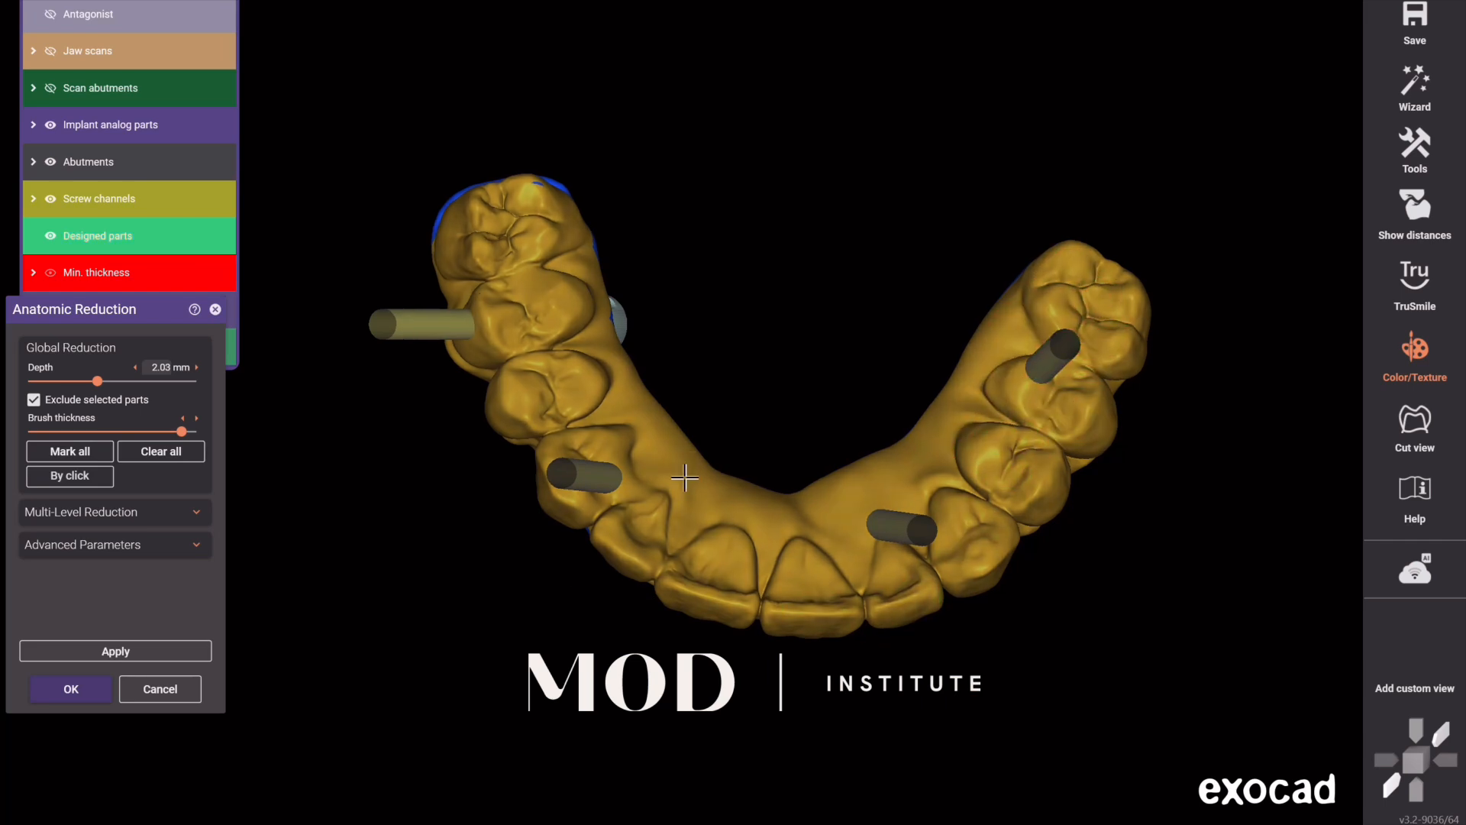
- Reduce the brush thickness and add a wider strip along the palatal edge of the tissue side back to the exclusion
{"action": "right_click_drag", "start_coordinate": [680, 481], "coordinate": [726, 621]}
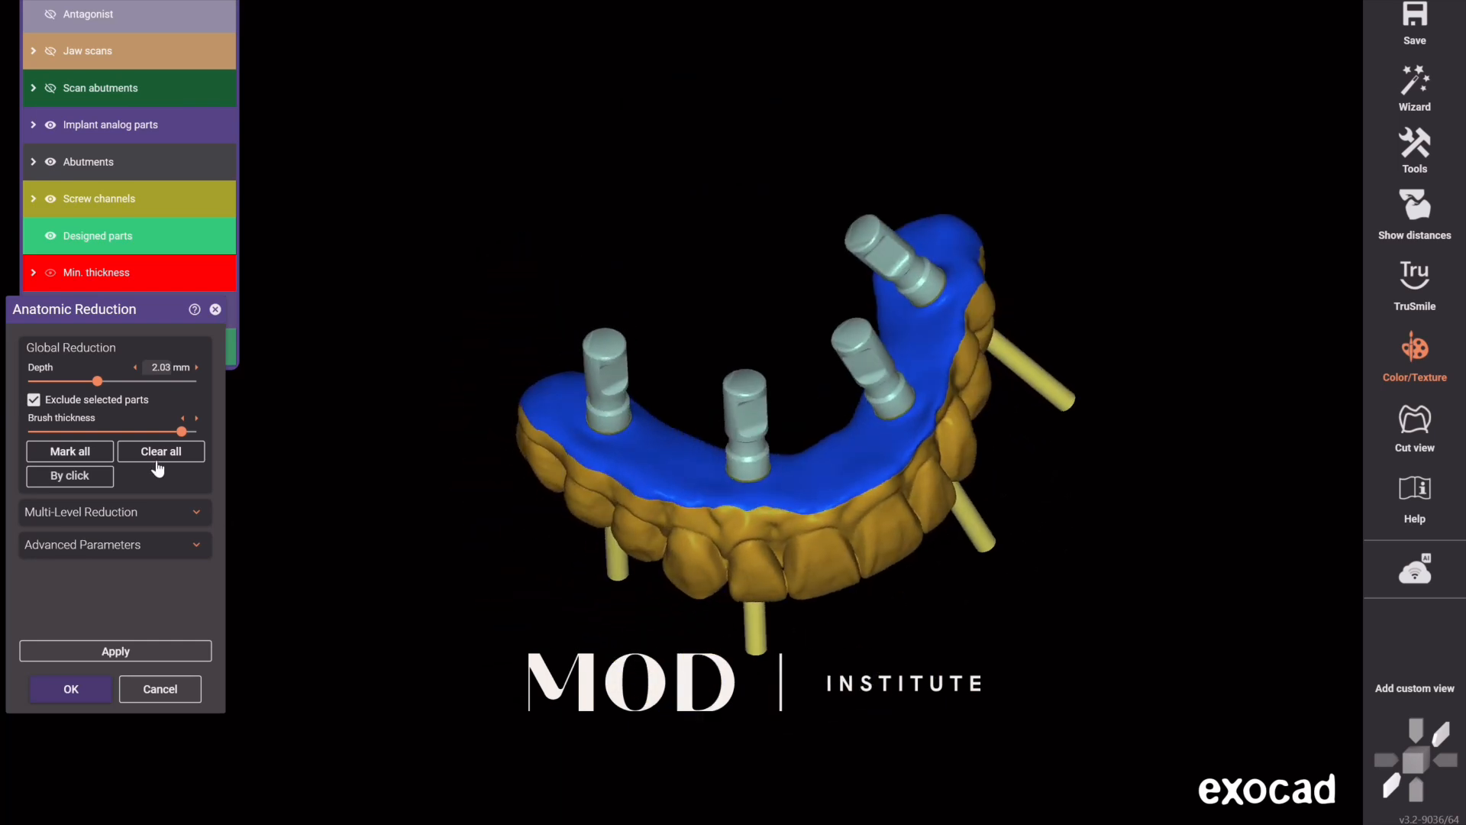
{"action": "left_click_drag", "start_coordinate": [182, 432], "coordinate": [139, 431]}
{"action": "scroll", "coordinate": [763, 535], "scroll_direction": "up", "scroll_amount": 5}
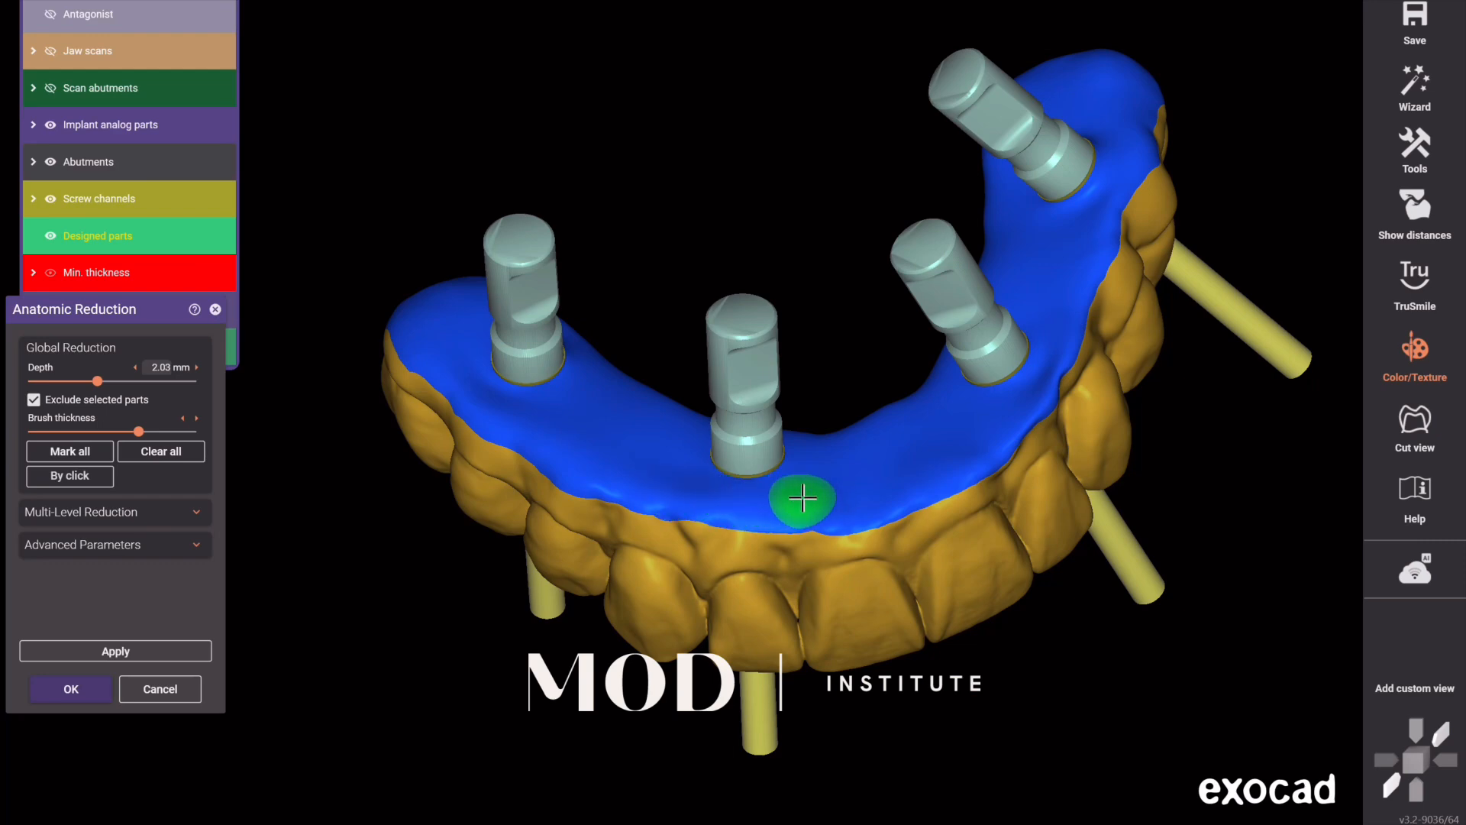
{"action": "mouse_move", "coordinate": [881, 485]}
{"action": "right_mouse_down"}
{"action": "mouse_move", "coordinate": [932, 638]}
{"action": "mouse_move", "coordinate": [959, 387]}
{"action": "mouse_move", "coordinate": [863, 458]}
{"action": "mouse_move", "coordinate": [885, 254]}
{"action": "mouse_move", "coordinate": [916, 301]}
{"action": "mouse_move", "coordinate": [1063, 219]}
{"action": "right_mouse_up"}
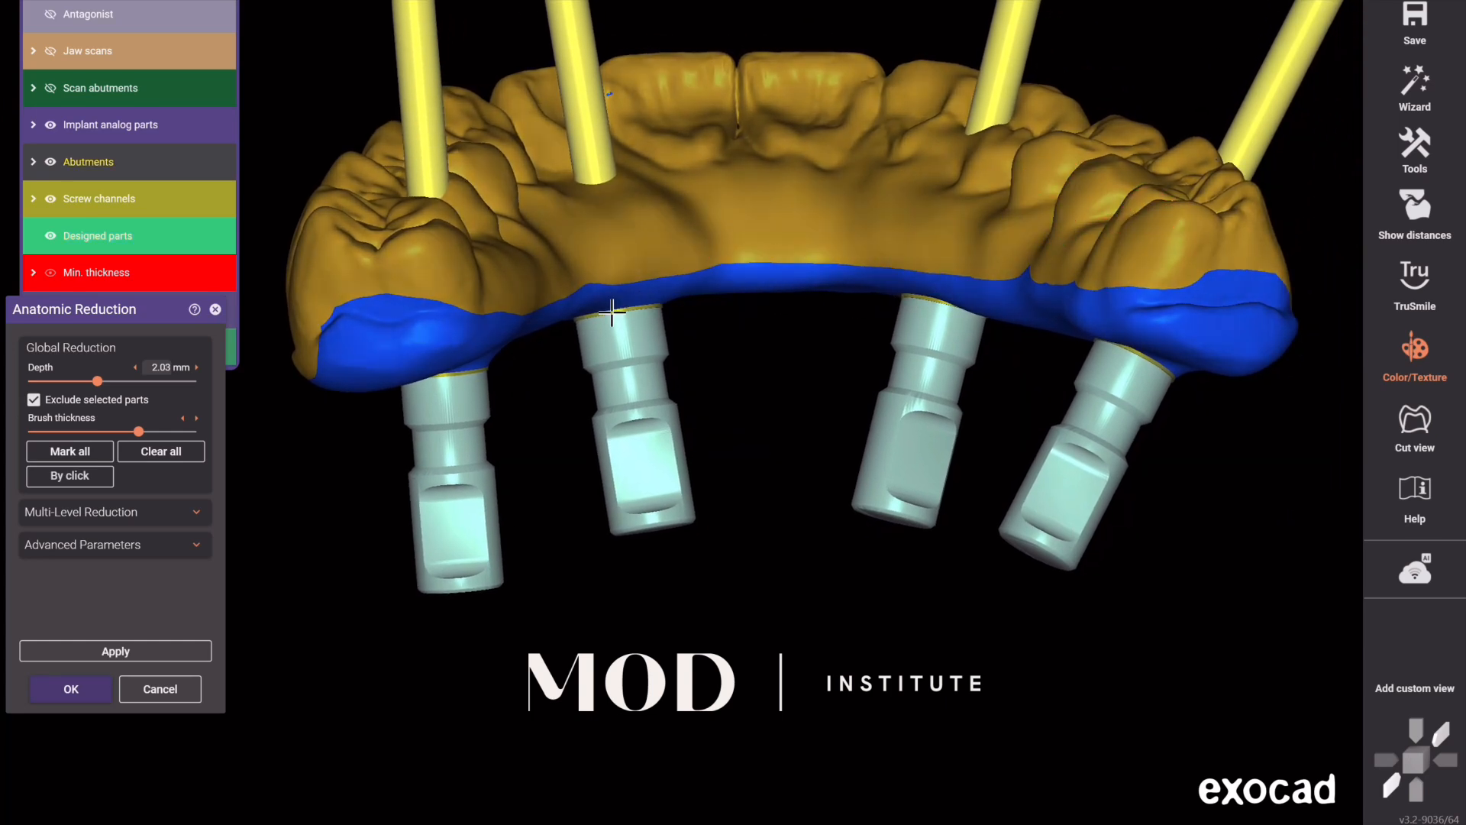
{"action": "left_click_drag", "start_coordinate": [668, 269], "coordinate": [818, 266]}
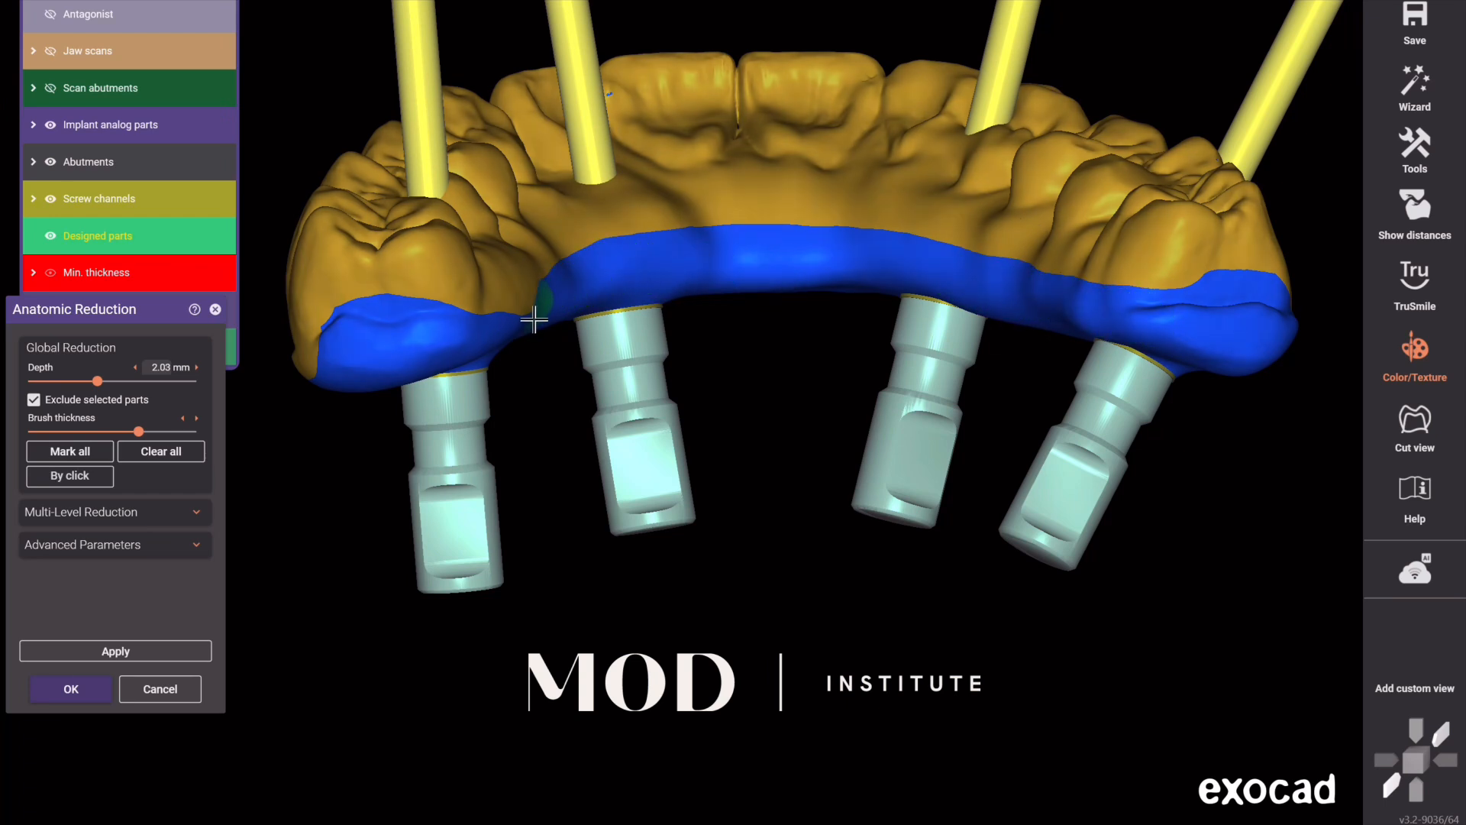
{"action": "mouse_move", "coordinate": [429, 322]}
{"action": "left_mouse_down"}
{"action": "mouse_move", "coordinate": [379, 321]}
{"action": "mouse_move", "coordinate": [364, 340]}
{"action": "left_mouse_up"}
- Apply the anatomic reduction and hide the anatomic waxup, leaving the reduced waxup shown
{"action": "mouse_move", "coordinate": [727, 495]}
{"action": "right_mouse_down"}
{"action": "mouse_move", "coordinate": [798, 458]}
{"action": "mouse_move", "coordinate": [834, 324]}
{"action": "mouse_move", "coordinate": [787, 207]}
{"action": "mouse_move", "coordinate": [562, 288]}
{"action": "mouse_move", "coordinate": [713, 392]}
{"action": "mouse_move", "coordinate": [908, 565]}
{"action": "mouse_move", "coordinate": [888, 576]}
{"action": "mouse_move", "coordinate": [915, 604]}
{"action": "right_mouse_up"}
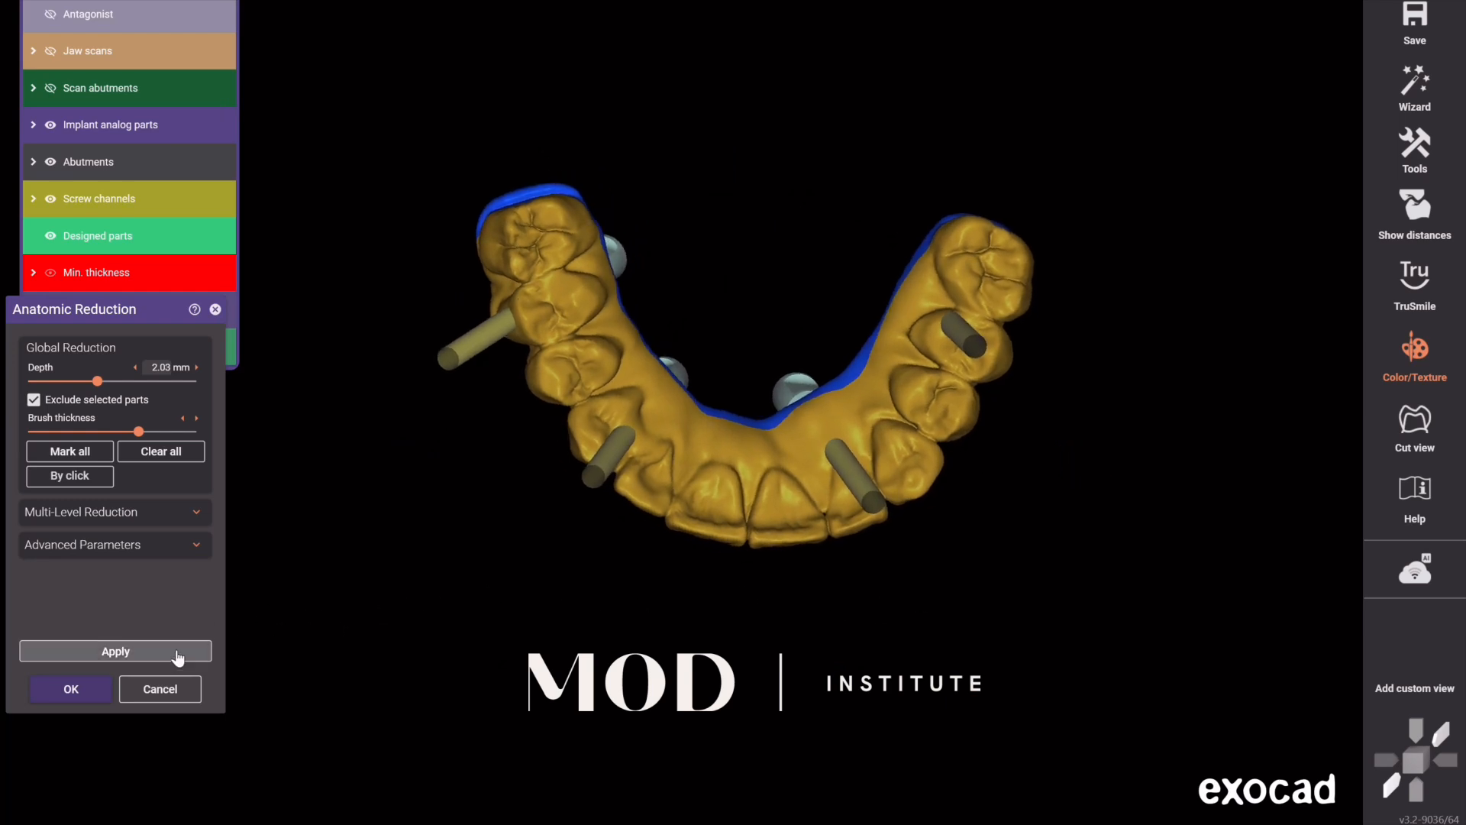
{"action": "left_click", "coordinate": [116, 650]}
{"action": "right_click_drag", "start_coordinate": [735, 649], "coordinate": [488, 557]}
{"action": "left_click_drag", "start_coordinate": [122, 309], "coordinate": [139, 420]}
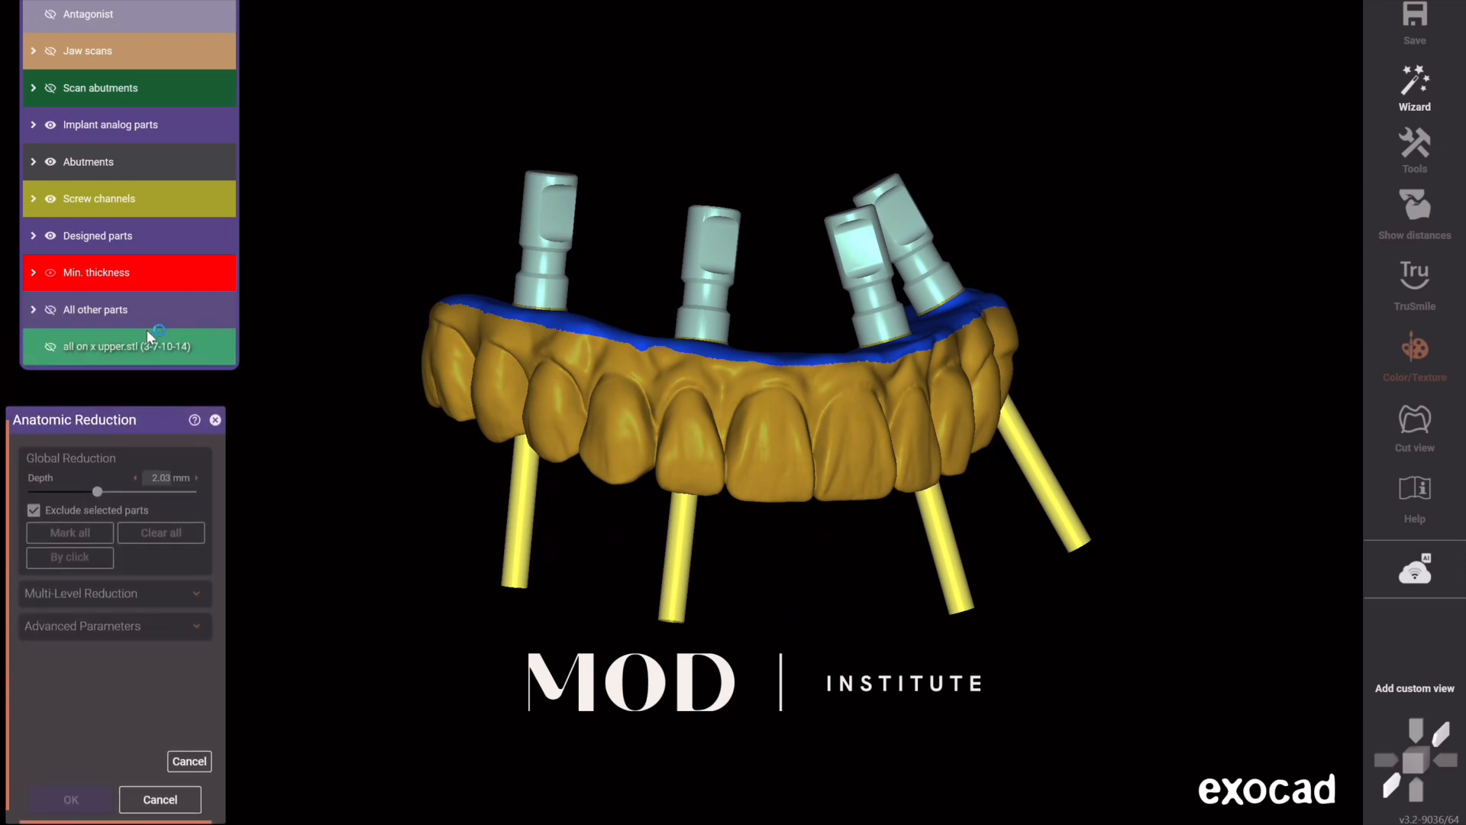
{"action": "left_click", "coordinate": [35, 236]}
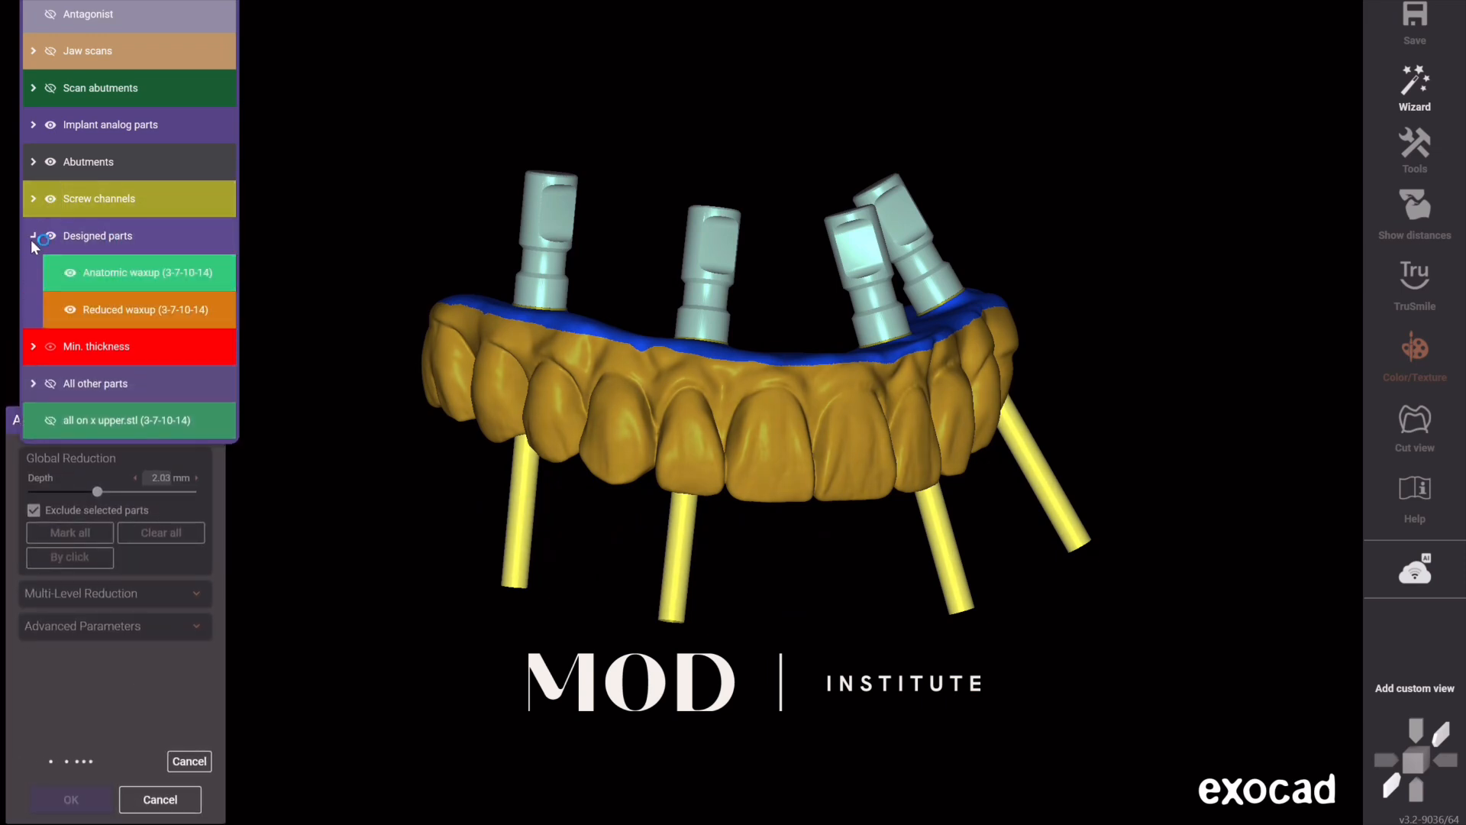
{"action": "left_click_drag", "start_coordinate": [195, 282], "coordinate": [55, 282]}
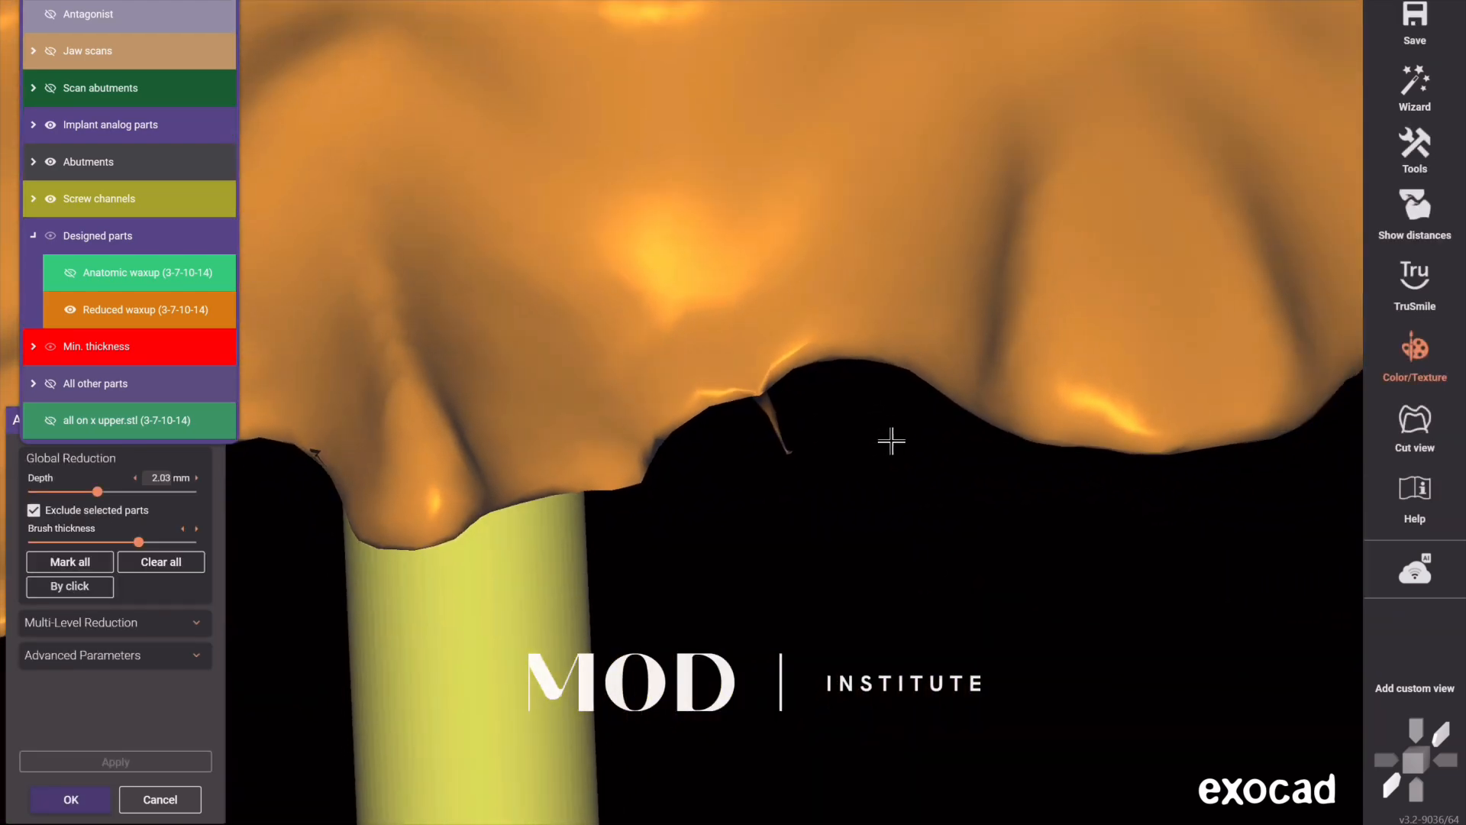
- Check the reduced waxup from several sides and accept the anatomic reduction
{"action": "scroll", "coordinate": [891, 440], "scroll_direction": "down", "scroll_amount": 10}
{"action": "right_click_drag", "start_coordinate": [891, 441], "coordinate": [907, 498]}
{"action": "scroll", "coordinate": [907, 498], "scroll_direction": "down", "scroll_amount": 3}
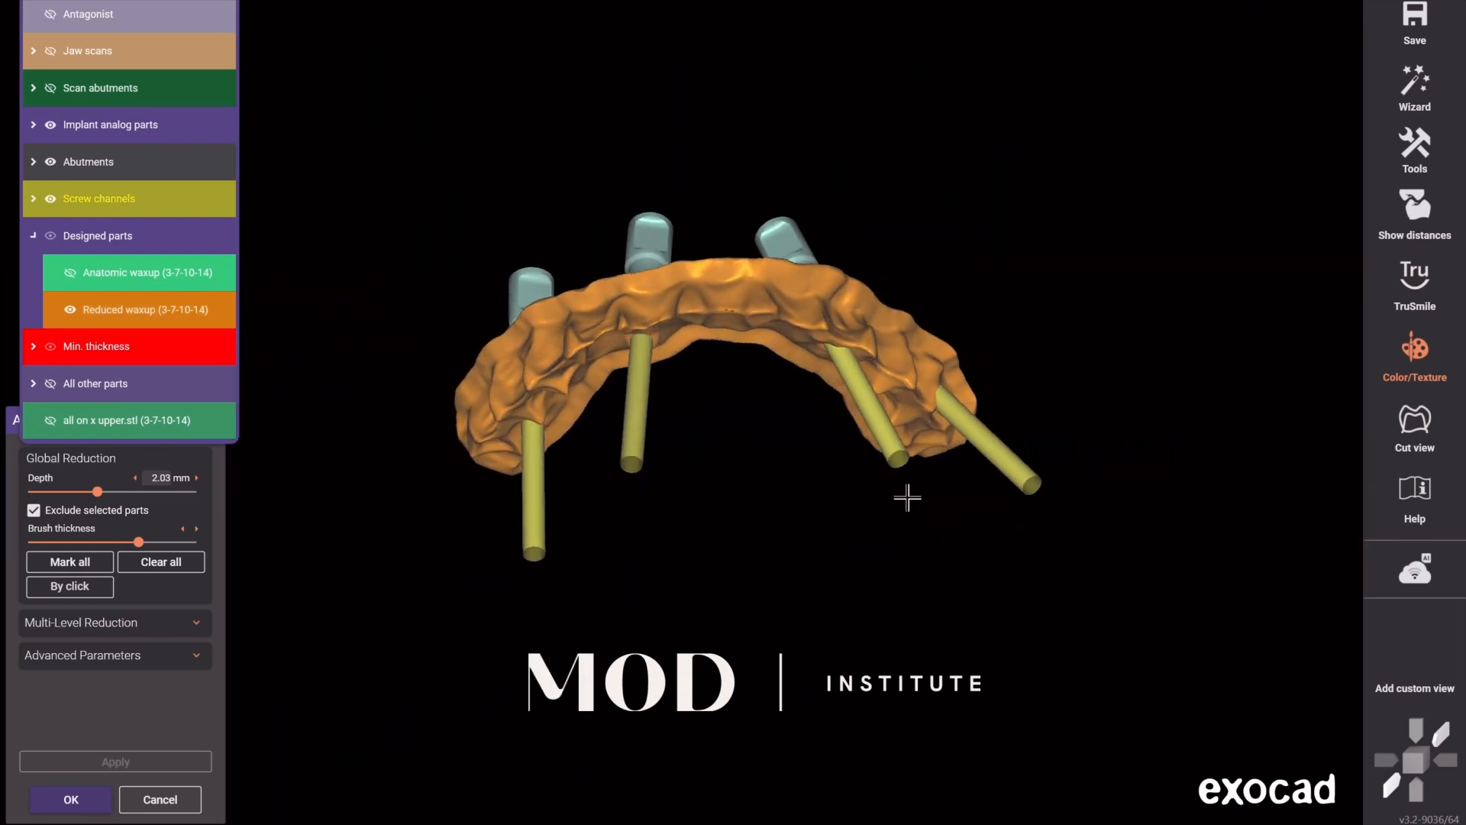
{"action": "left_click", "coordinate": [95, 799]}
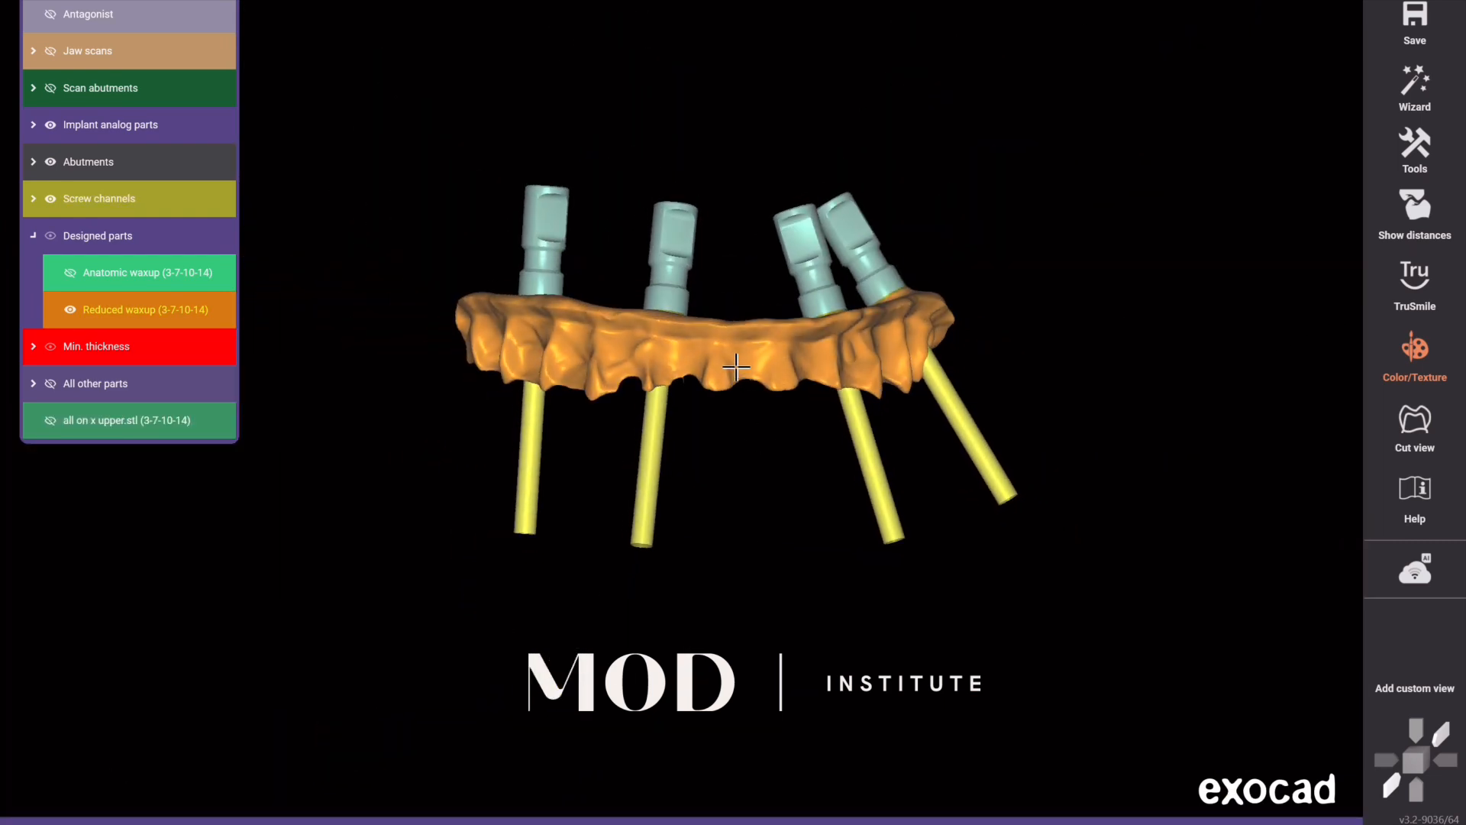
- Open the reduced waxup in the 3D Data Editor and hide all other objects, including the abutments, analogs and screw channels
{"action": "right_click", "coordinate": [736, 367]}
{"action": "left_click", "coordinate": [796, 430]}
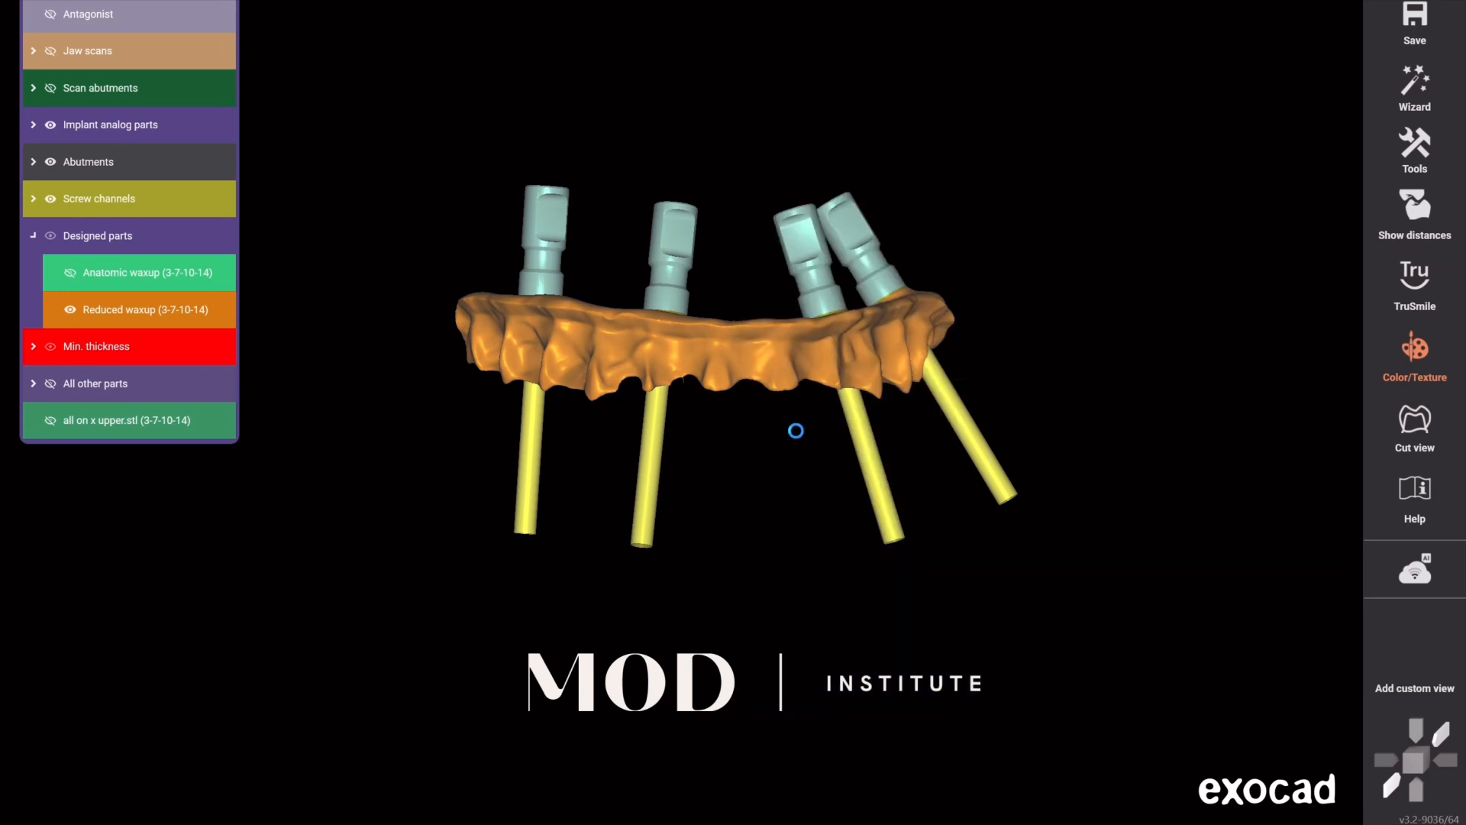
{"action": "left_click", "coordinate": [49, 236]}
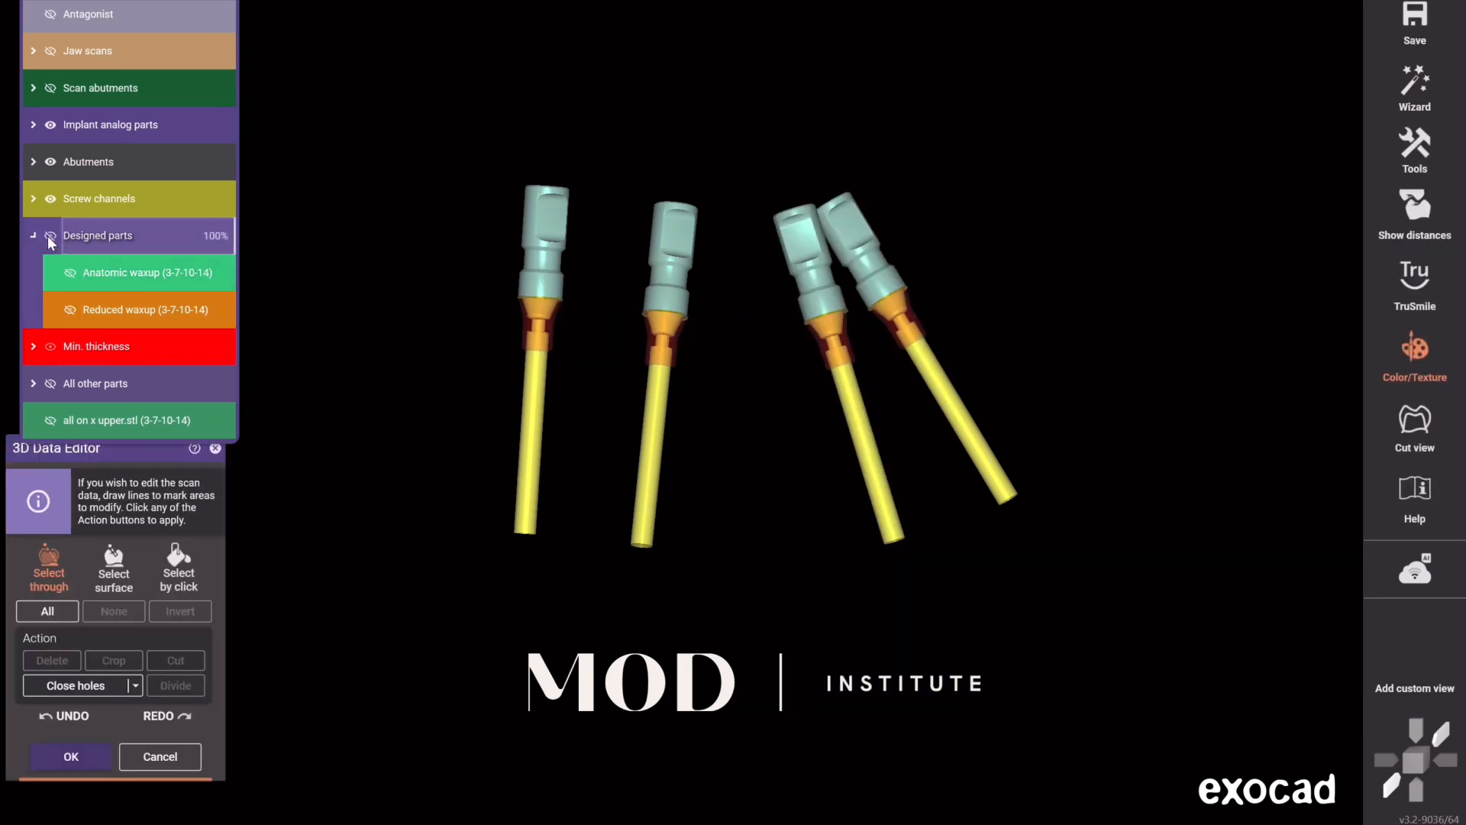
{"action": "left_click", "coordinate": [49, 199]}
{"action": "left_click", "coordinate": [49, 125]}
{"action": "left_click", "coordinate": [49, 162]}
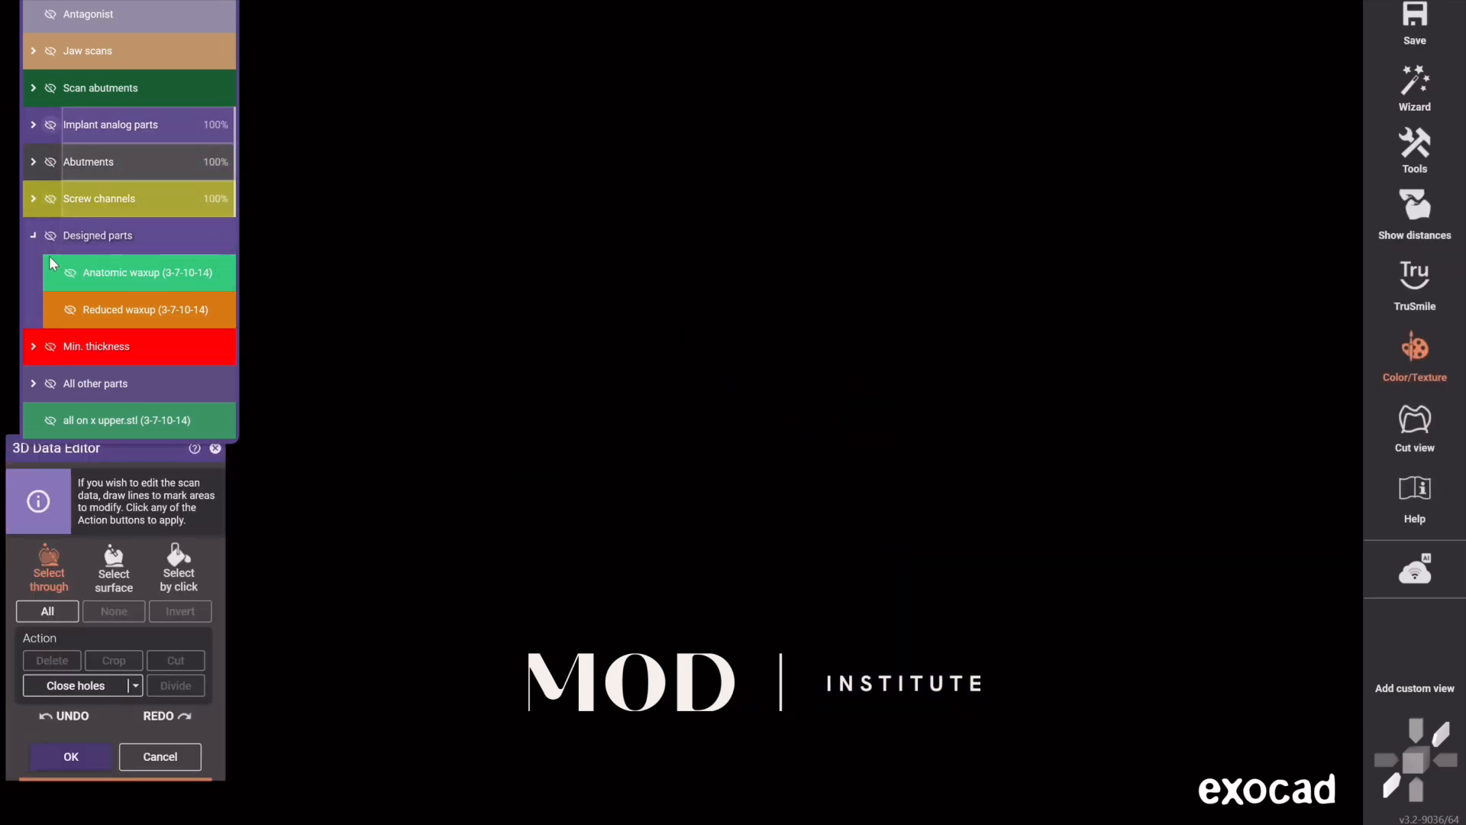
{"action": "left_click", "coordinate": [70, 309]}
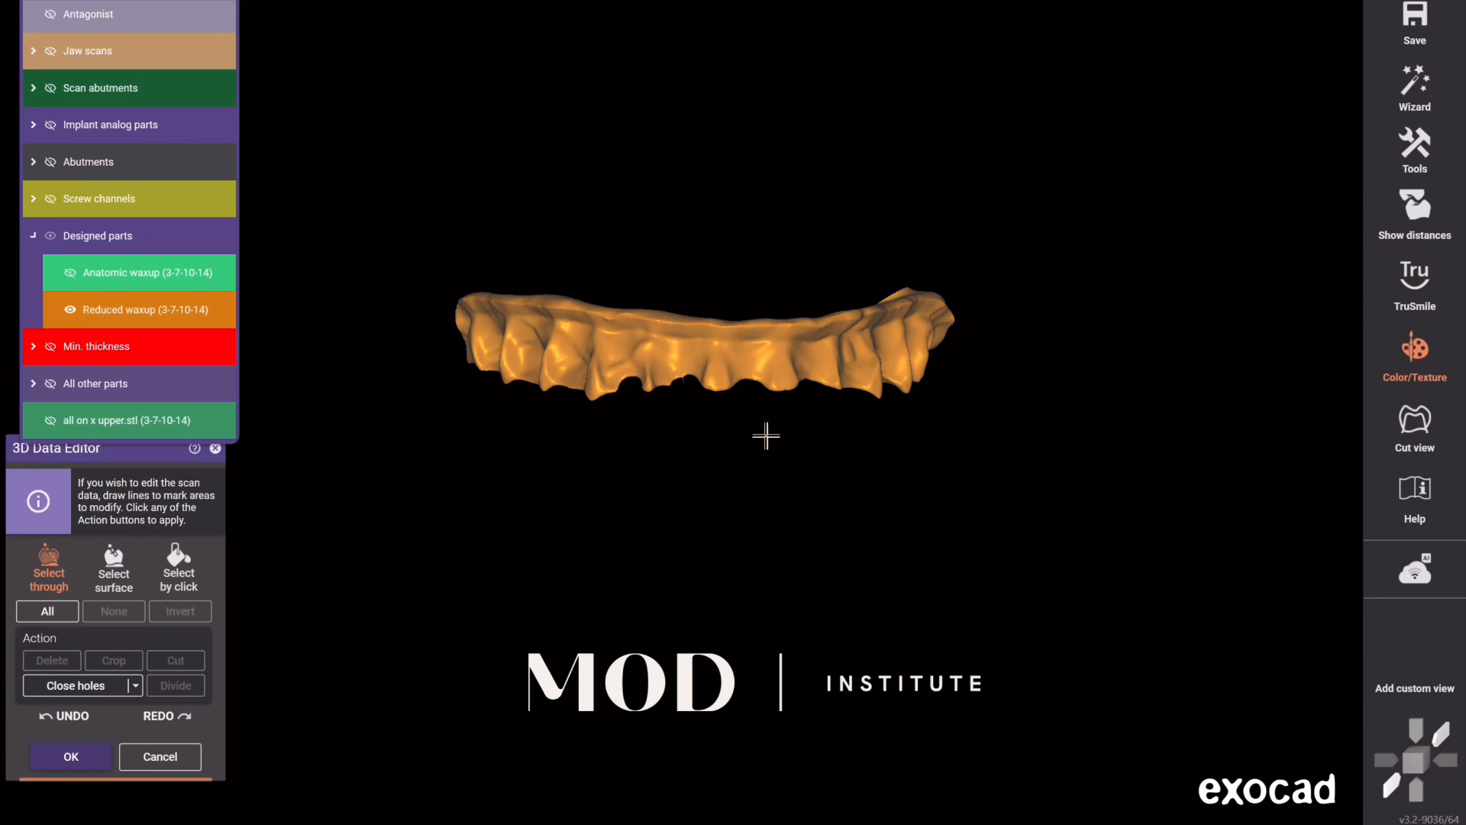
- Outline the jagged incisal portion across the full width of the reduced waxup and cut it away
{"action": "right_click_drag", "start_coordinate": [765, 436], "coordinate": [929, 590]}
{"action": "scroll", "coordinate": [982, 494], "scroll_direction": "up", "scroll_amount": 3}
{"action": "right_click_drag", "start_coordinate": [432, 432], "coordinate": [849, 497]}
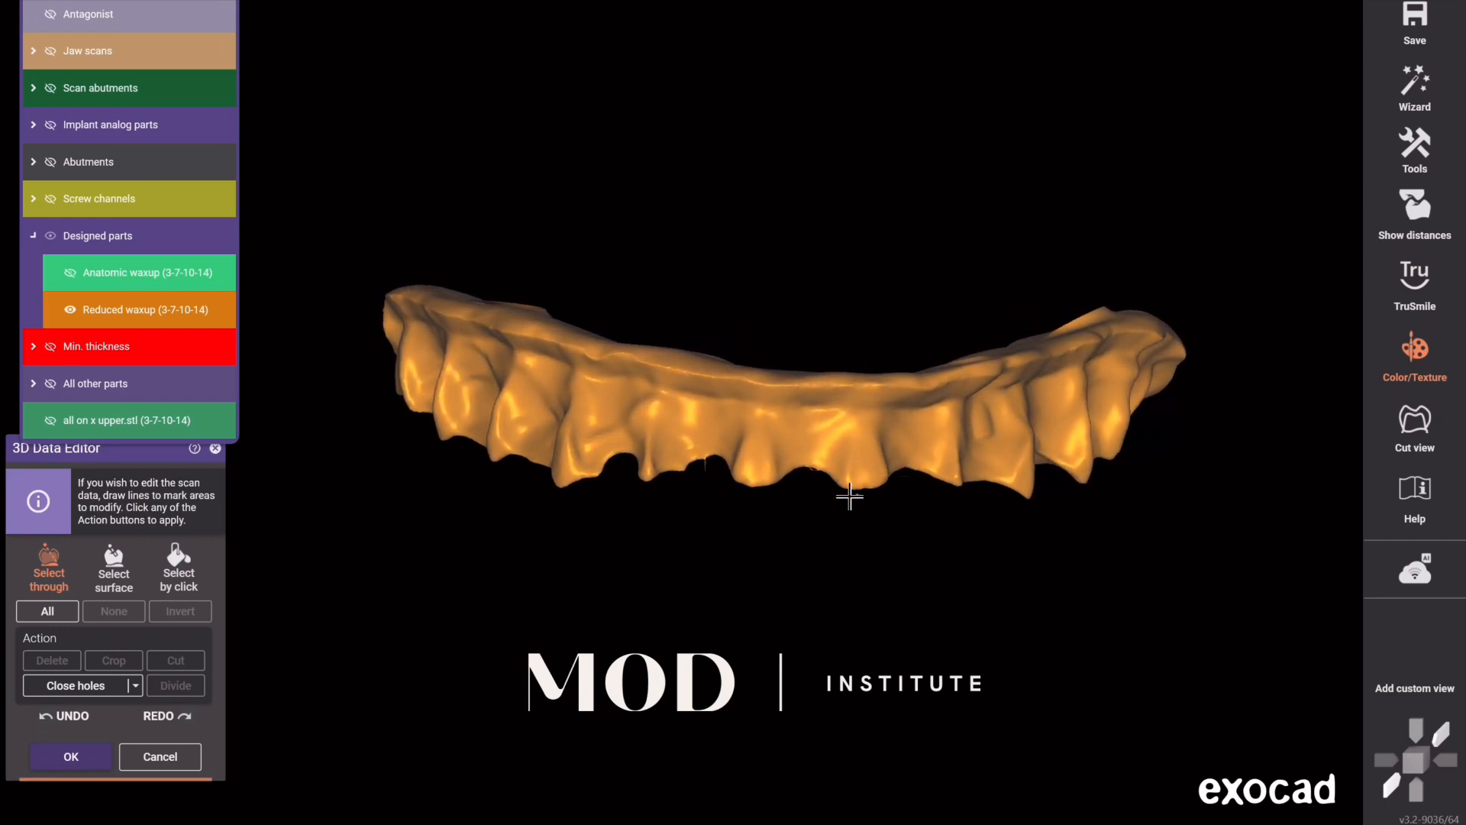
{"action": "left_click", "coordinate": [308, 348]}
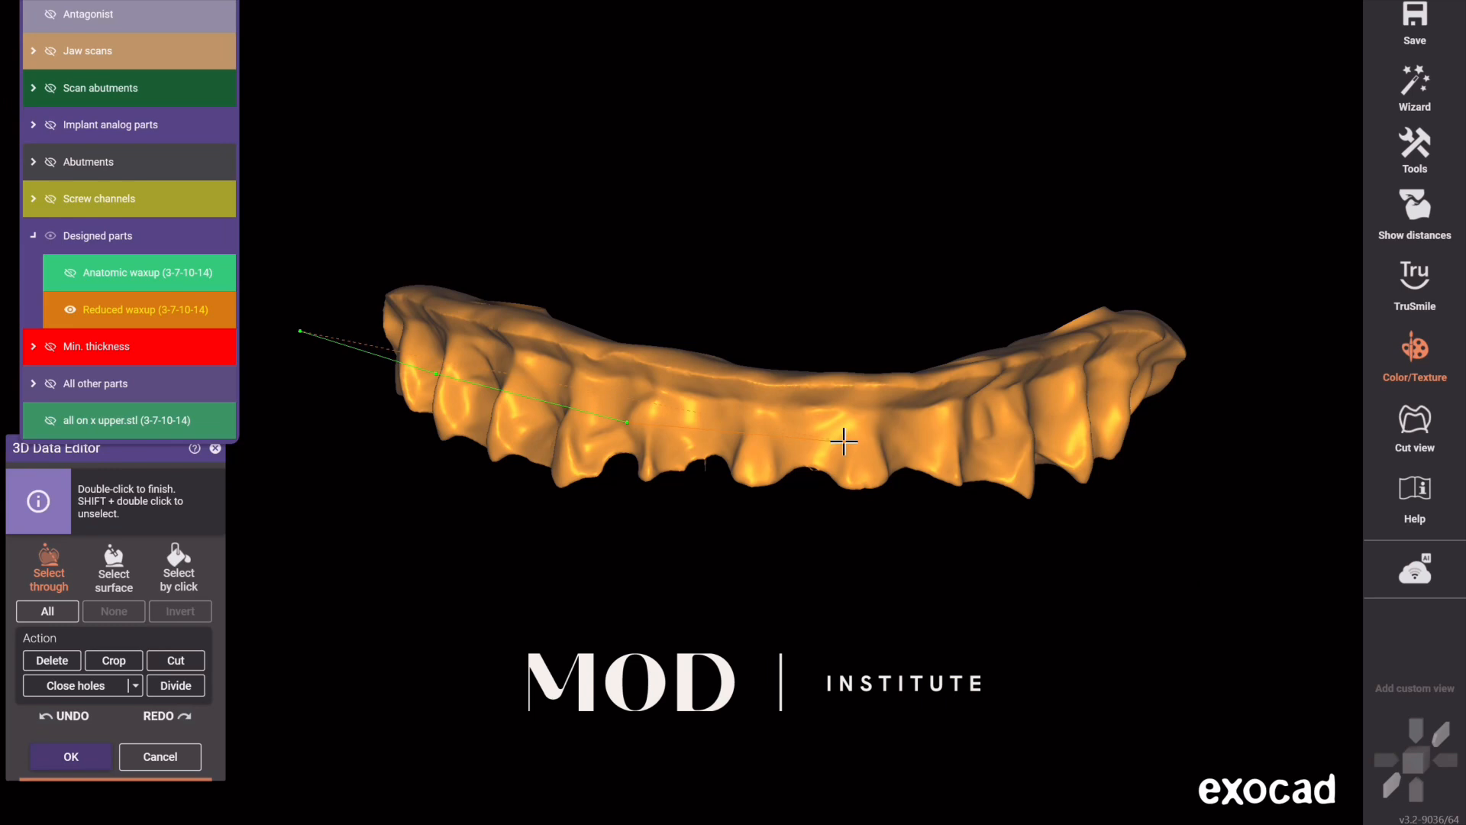
{"action": "left_click", "coordinate": [1166, 365]}
{"action": "left_click_drag", "start_coordinate": [1235, 349], "coordinate": [1253, 369]}
{"action": "left_click_drag", "start_coordinate": [1217, 584], "coordinate": [1081, 656]}
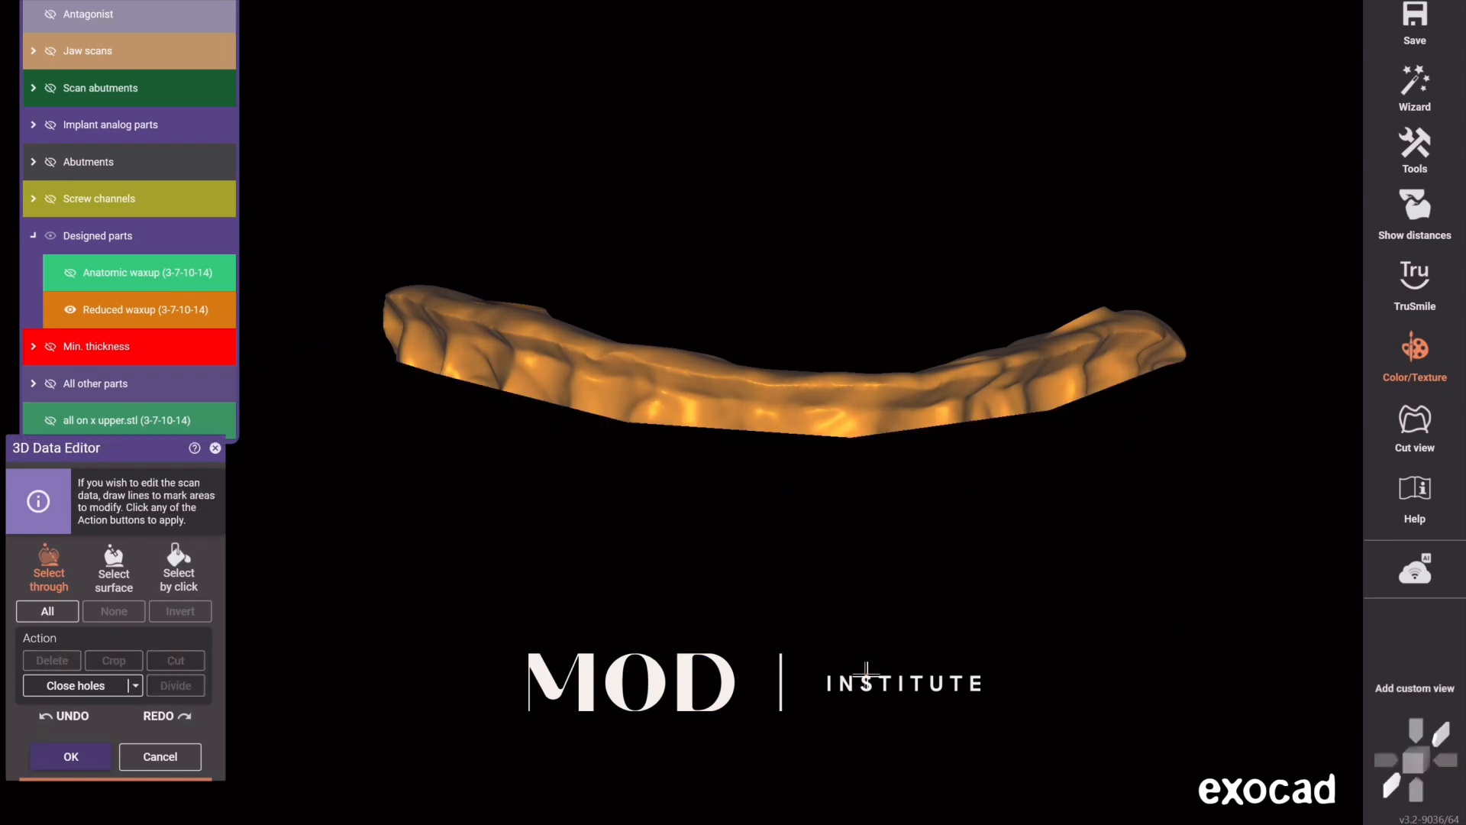
- Outline the remaining uneven incisal edge along one side of the reduced waxup and delete it
{"action": "right_click_drag", "start_coordinate": [865, 674], "coordinate": [840, 538]}
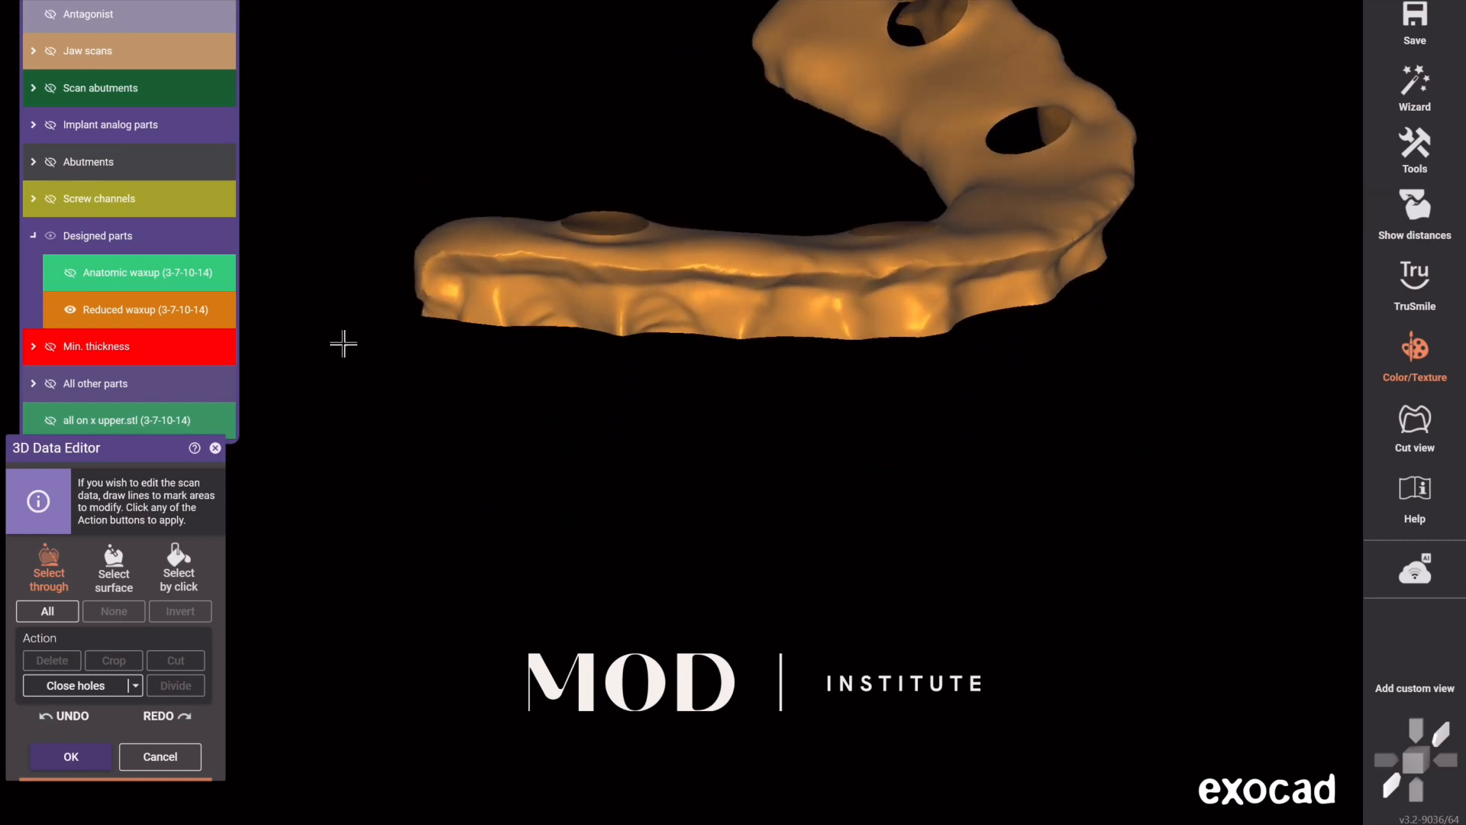
{"action": "left_click", "coordinate": [321, 316]}
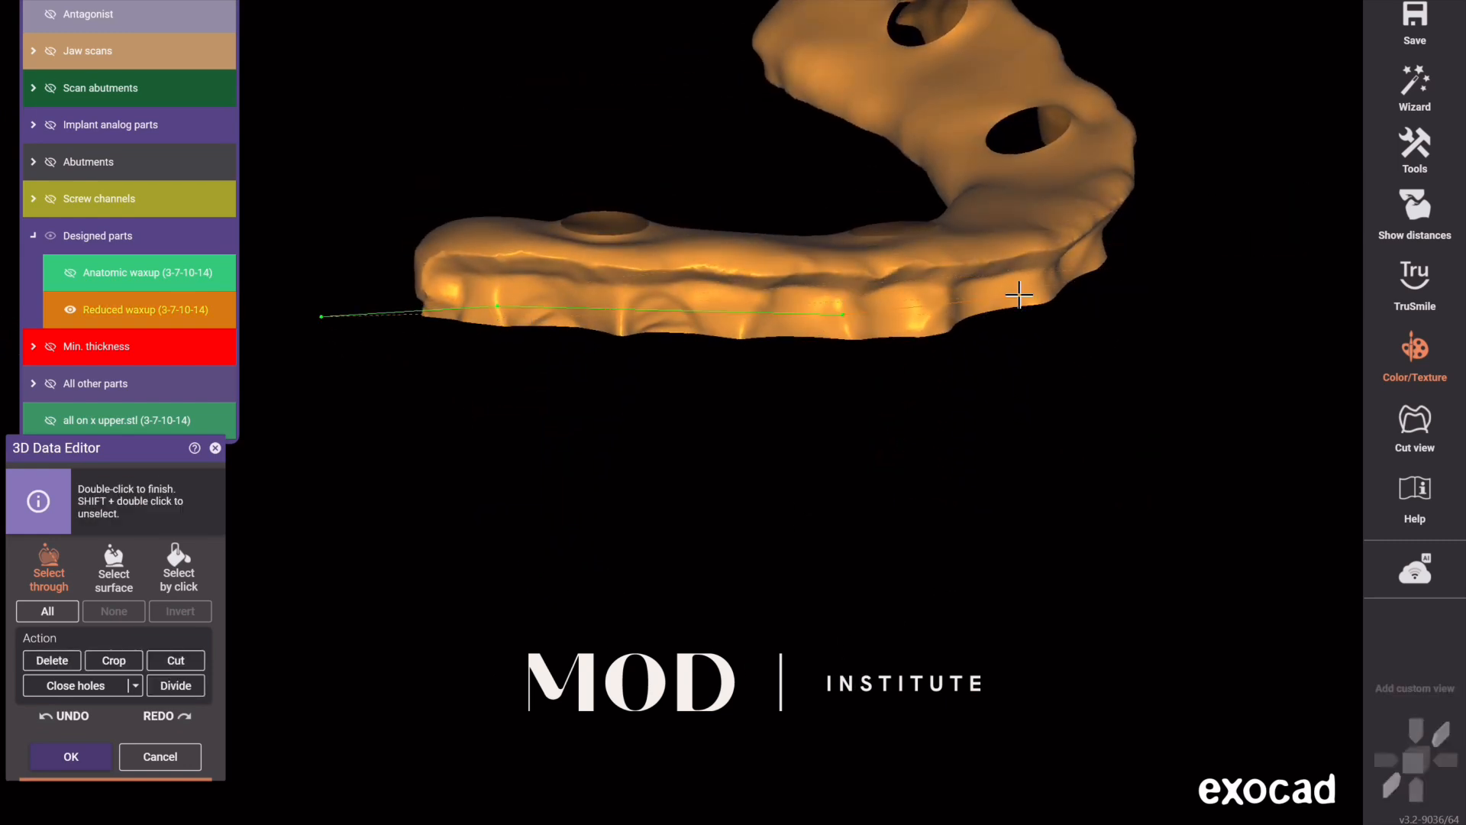
{"action": "mouse_move", "coordinate": [1053, 286]}
{"action": "left_mouse_down"}
{"action": "mouse_move", "coordinate": [537, 523]}
{"action": "mouse_move", "coordinate": [306, 438]}
{"action": "left_mouse_up"}
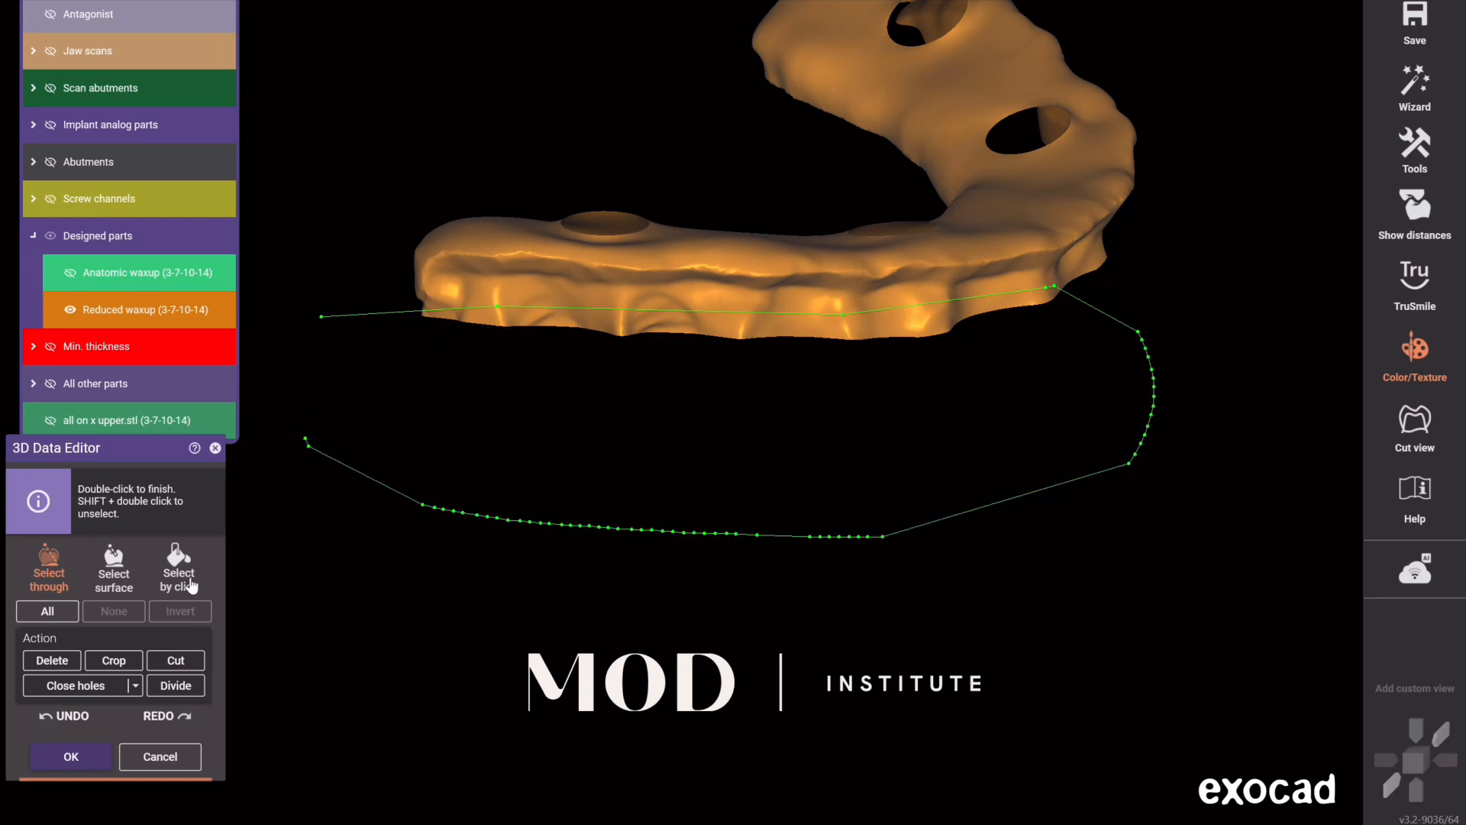
{"action": "left_click", "coordinate": [30, 661]}
- Select the incisal band of the reduced waxup with outlines drawn from the front and the opposite side, and accept the mesh editing
{"action": "mouse_move", "coordinate": [321, 676]}
{"action": "right_mouse_down"}
{"action": "mouse_move", "coordinate": [829, 645]}
{"action": "mouse_move", "coordinate": [906, 611]}
{"action": "mouse_move", "coordinate": [848, 613]}
{"action": "mouse_move", "coordinate": [791, 586]}
{"action": "mouse_move", "coordinate": [847, 585]}
{"action": "mouse_move", "coordinate": [627, 501]}
{"action": "right_mouse_up"}
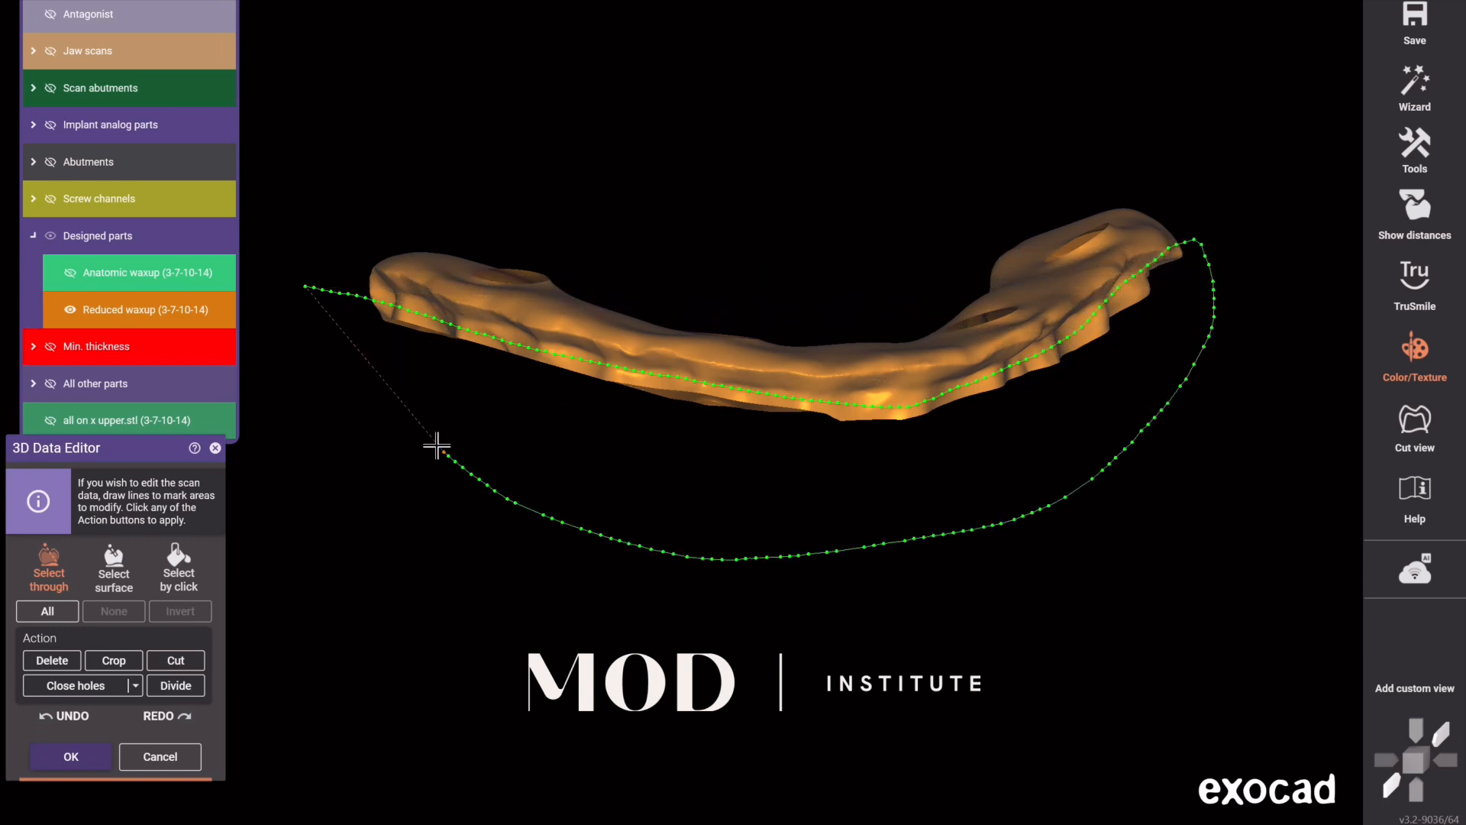
{"action": "left_click", "coordinate": [324, 293]}
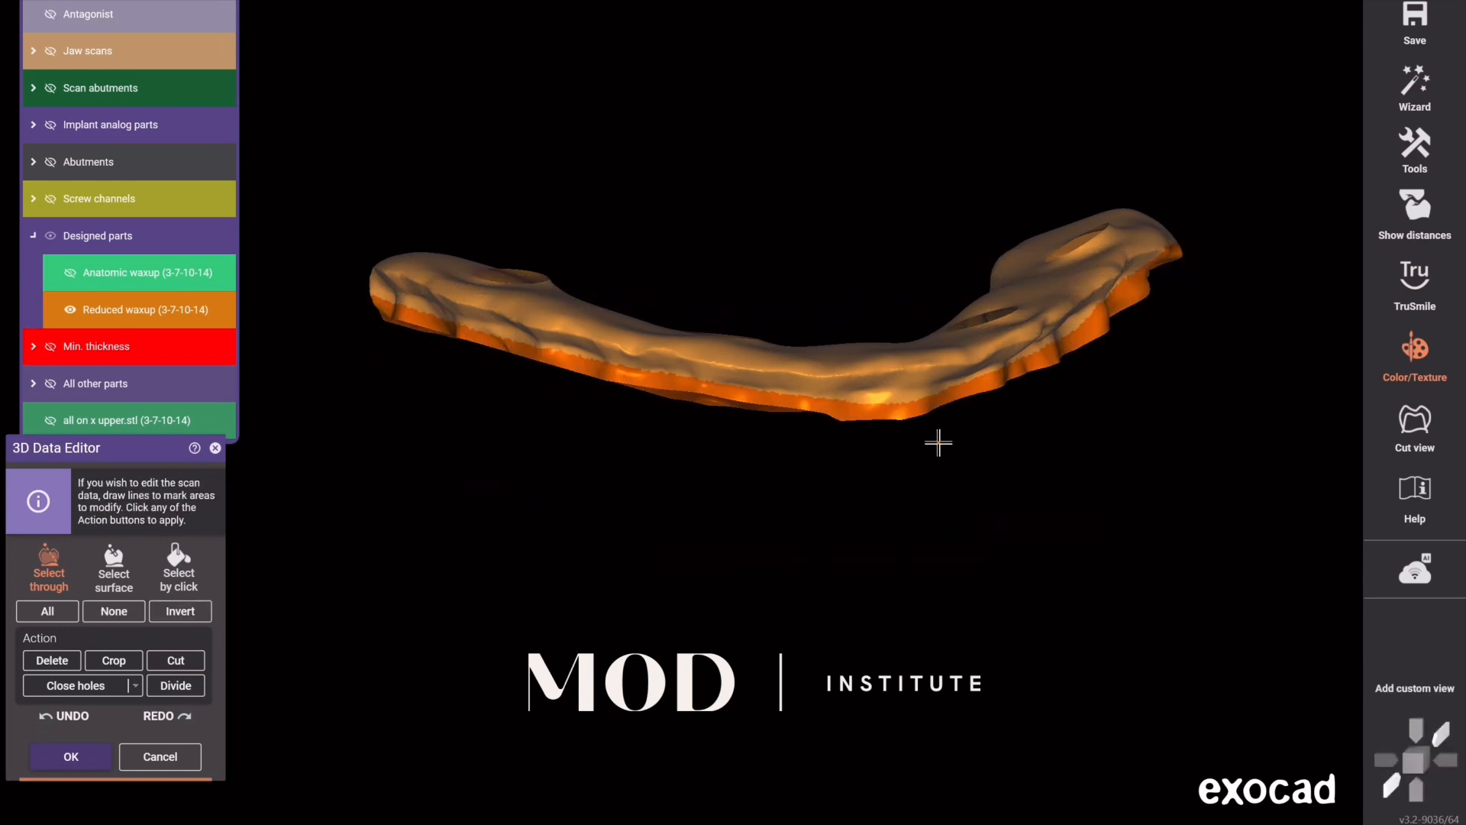
{"action": "right_click_drag", "start_coordinate": [938, 443], "coordinate": [1056, 242]}
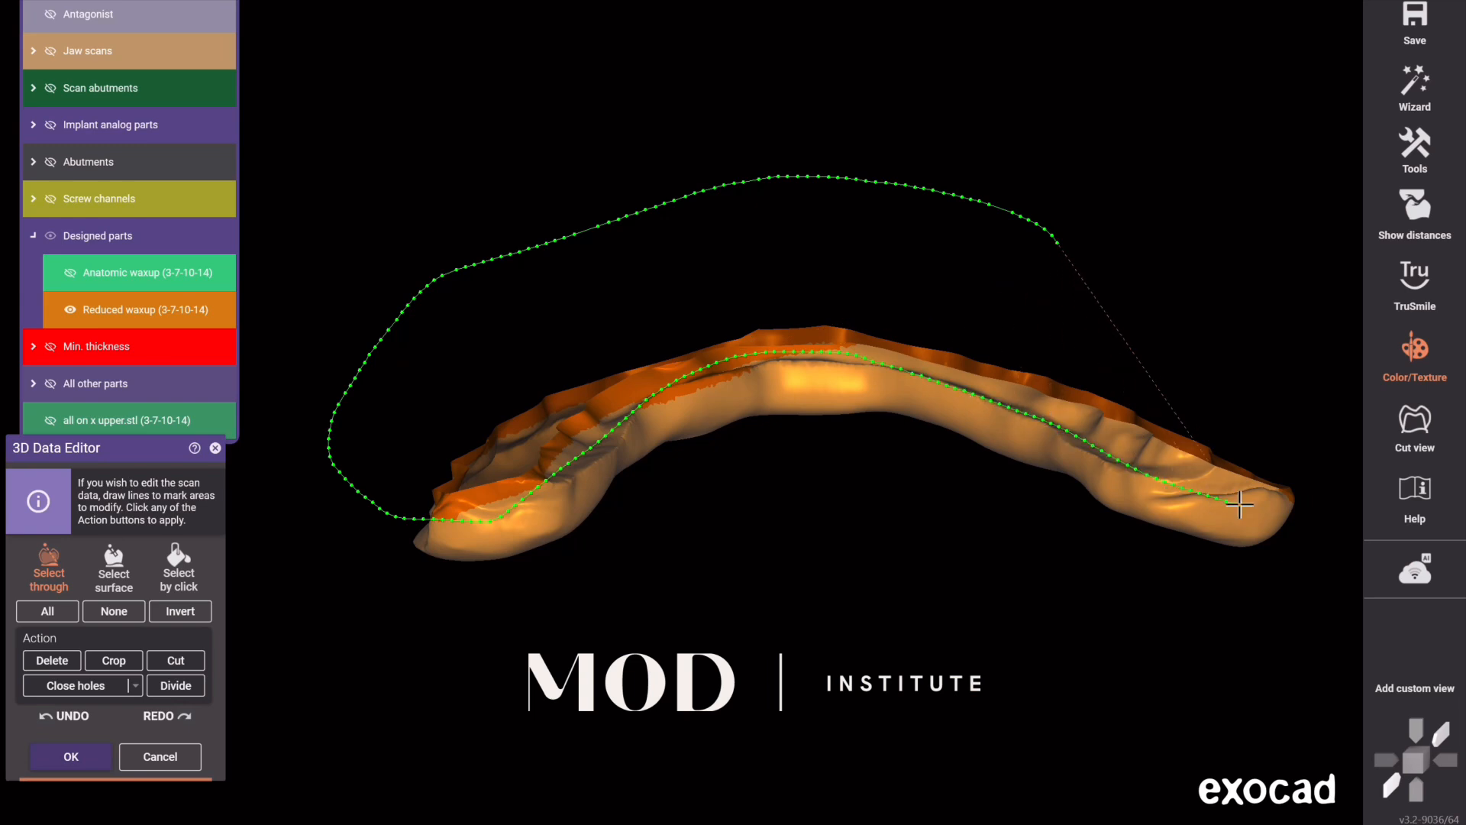
{"action": "left_click_drag", "start_coordinate": [1240, 504], "coordinate": [1133, 294]}
{"action": "double_click", "coordinate": [1133, 294]}
{"action": "right_click_drag", "start_coordinate": [1132, 291], "coordinate": [985, 539]}
{"action": "scroll", "coordinate": [1037, 532], "scroll_direction": "up", "scroll_amount": 5}
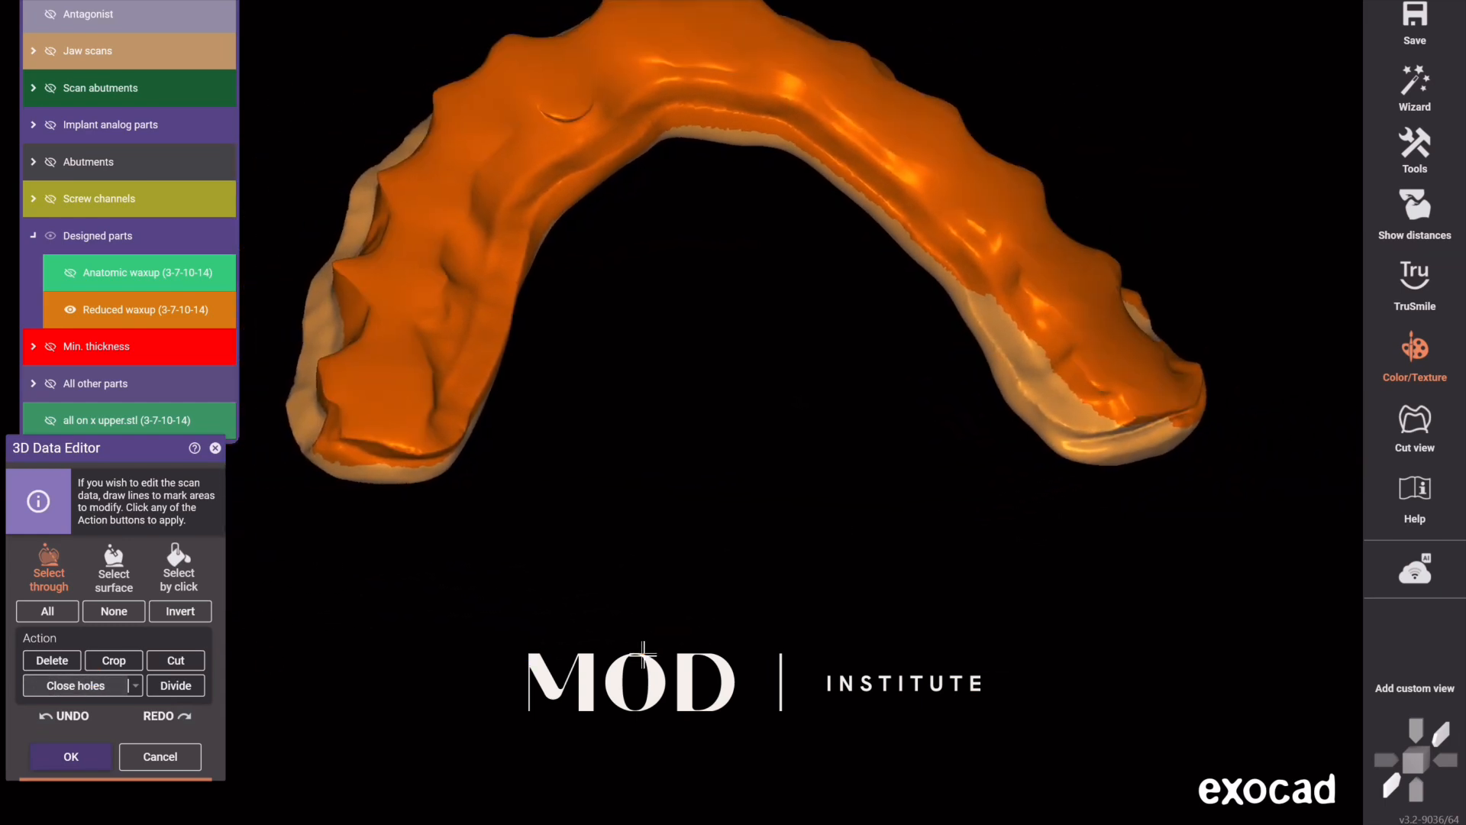
{"action": "right_click_drag", "start_coordinate": [643, 654], "coordinate": [756, 672]}
{"action": "left_click", "coordinate": [71, 755]}
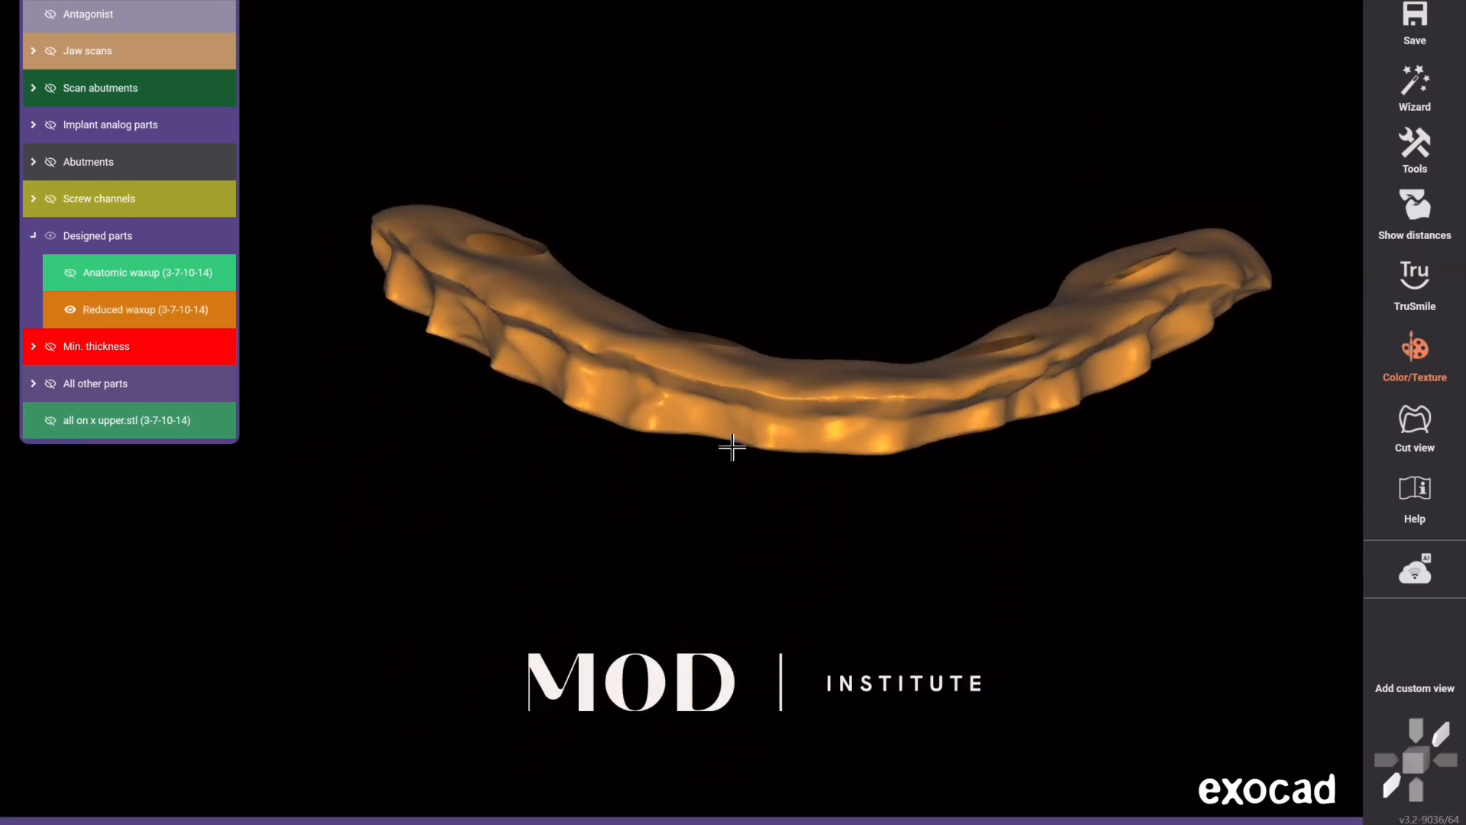
- Start free-forming the reduced waxup and smooth one posterior segment's jagged occlusal surface with Smooth/Flatten at high strength
{"action": "left_click", "coordinate": [746, 416]}
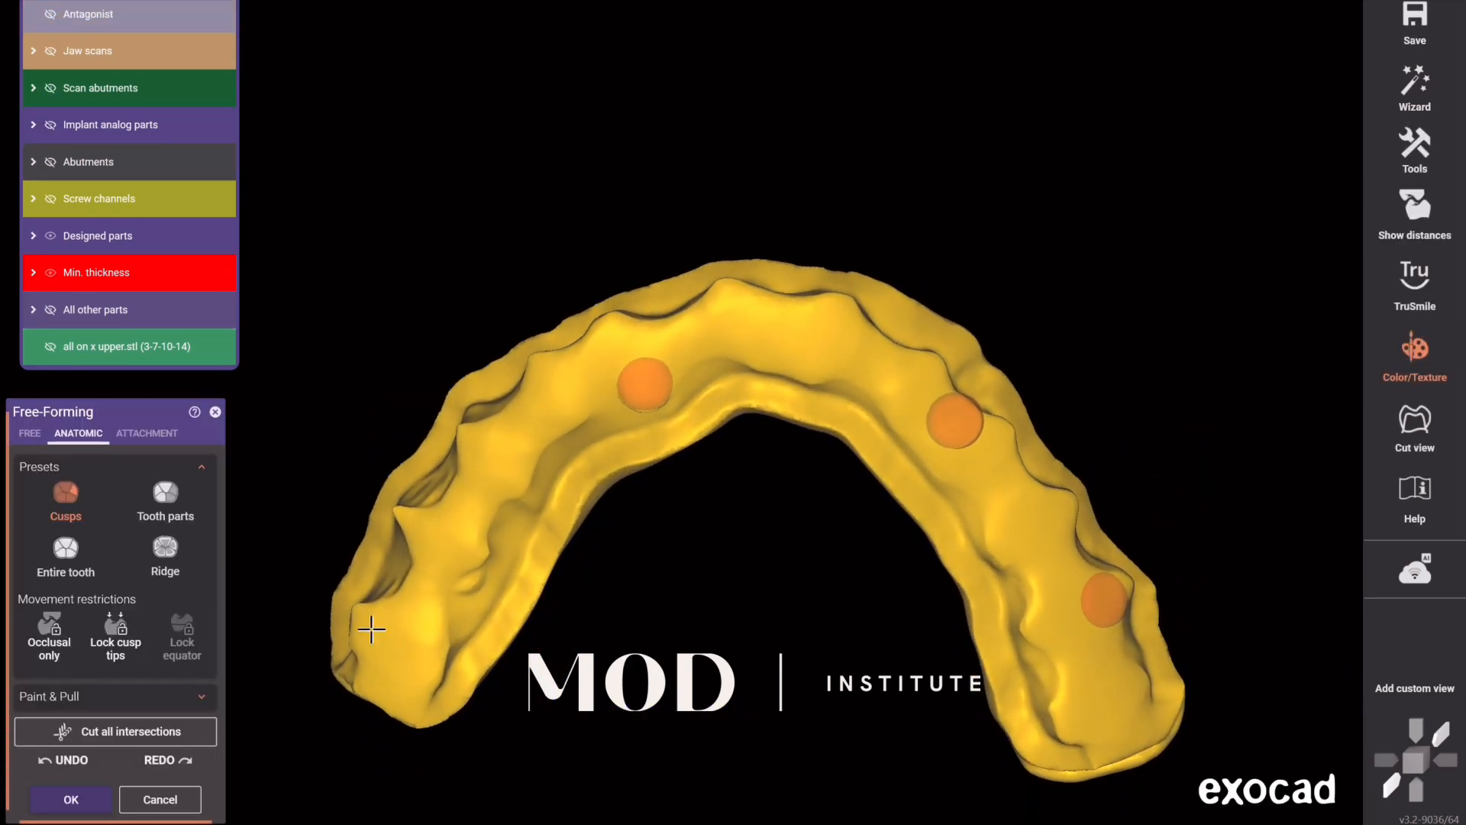
{"action": "left_click", "coordinate": [42, 437]}
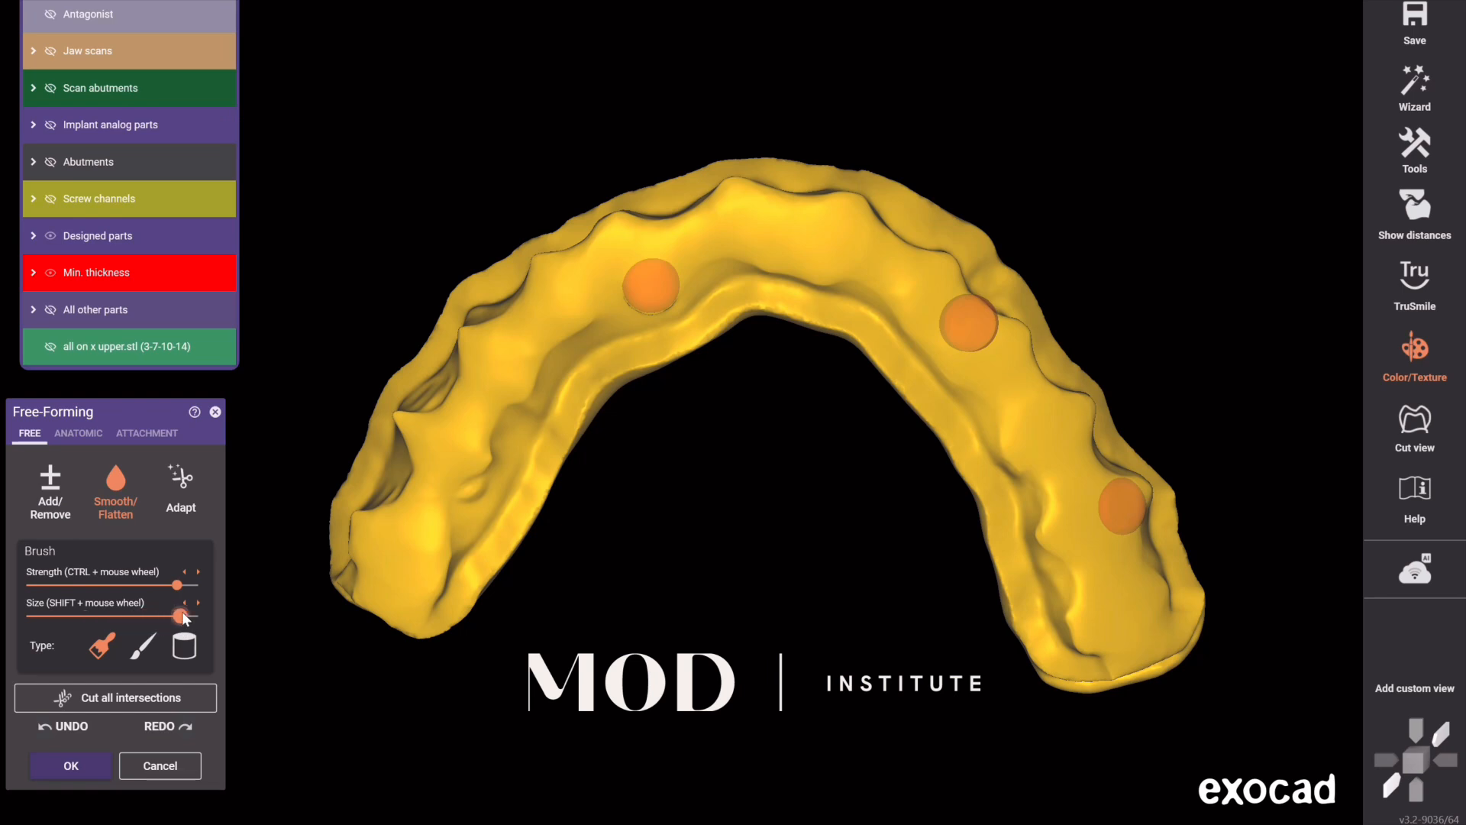
{"action": "left_click_drag", "start_coordinate": [171, 588], "coordinate": [193, 587]}
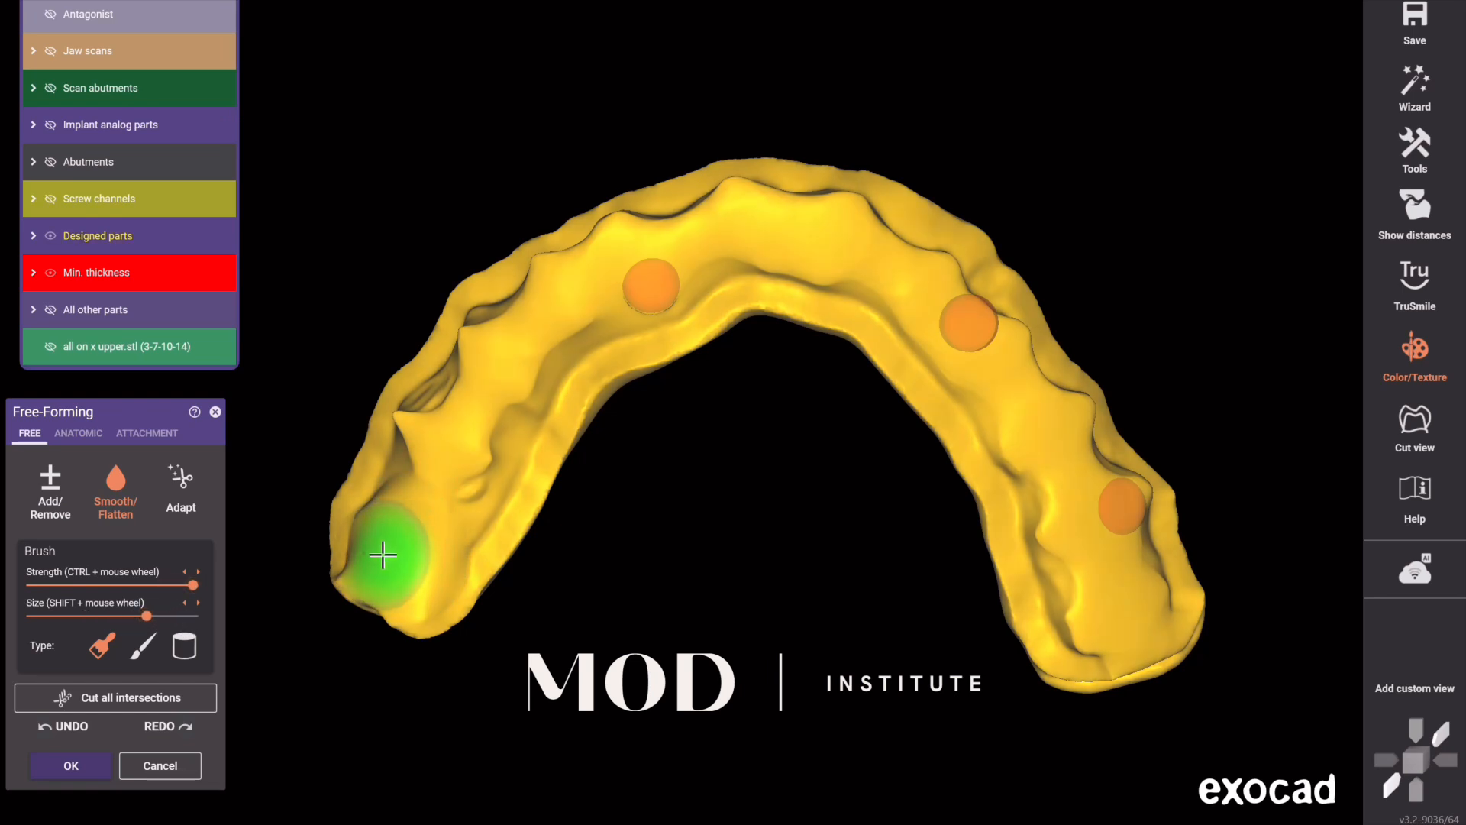
{"action": "right_click_drag", "start_coordinate": [415, 568], "coordinate": [390, 636]}
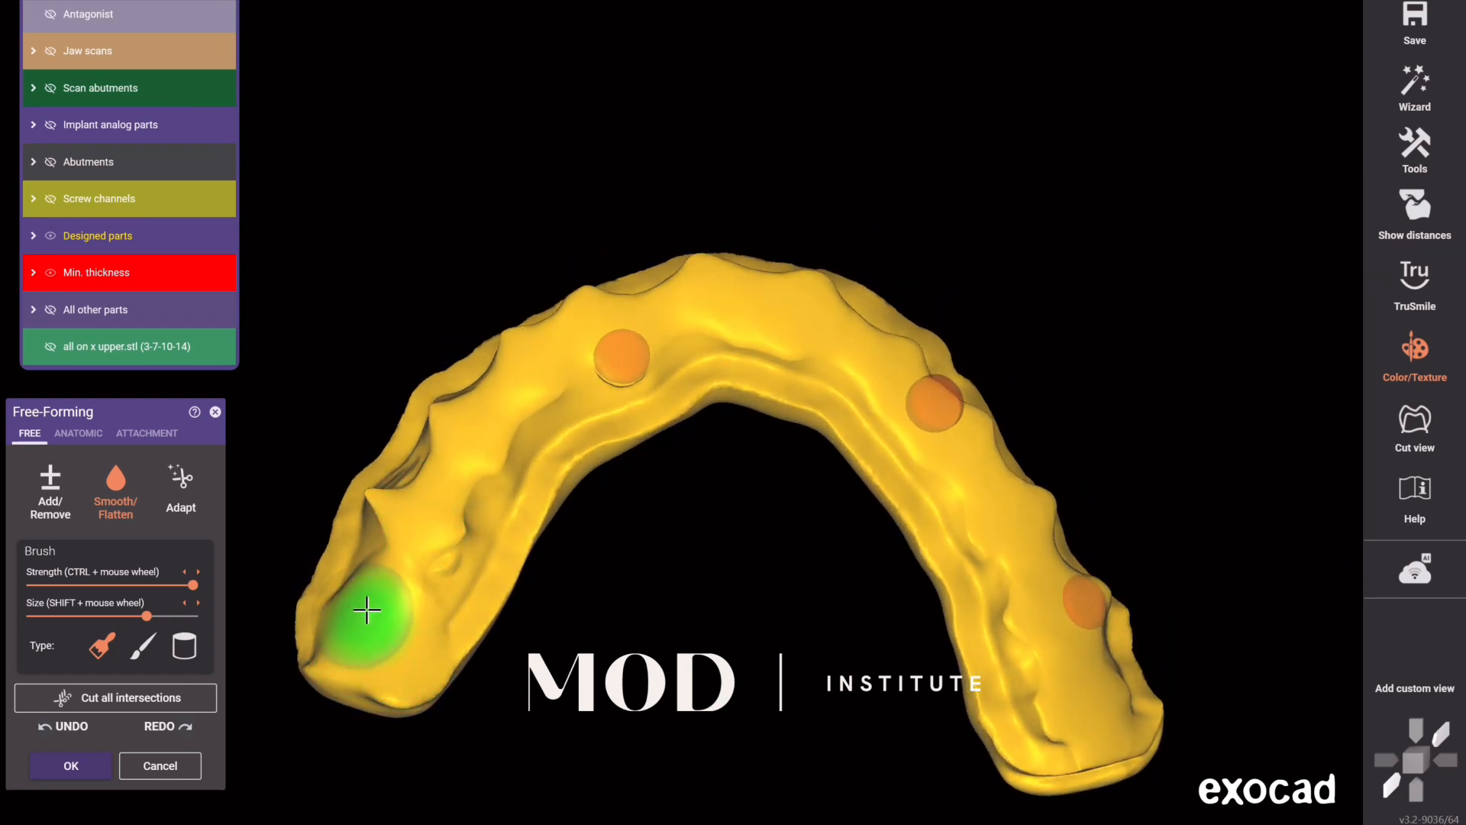
{"action": "mouse_move", "coordinate": [366, 609]}
{"action": "left_mouse_down"}
{"action": "mouse_move", "coordinate": [389, 530]}
{"action": "mouse_move", "coordinate": [432, 514]}
{"action": "mouse_move", "coordinate": [483, 418]}
{"action": "mouse_move", "coordinate": [409, 524]}
{"action": "mouse_move", "coordinate": [469, 460]}
{"action": "left_mouse_up"}
{"action": "right_click_drag", "start_coordinate": [468, 460], "coordinate": [478, 446]}
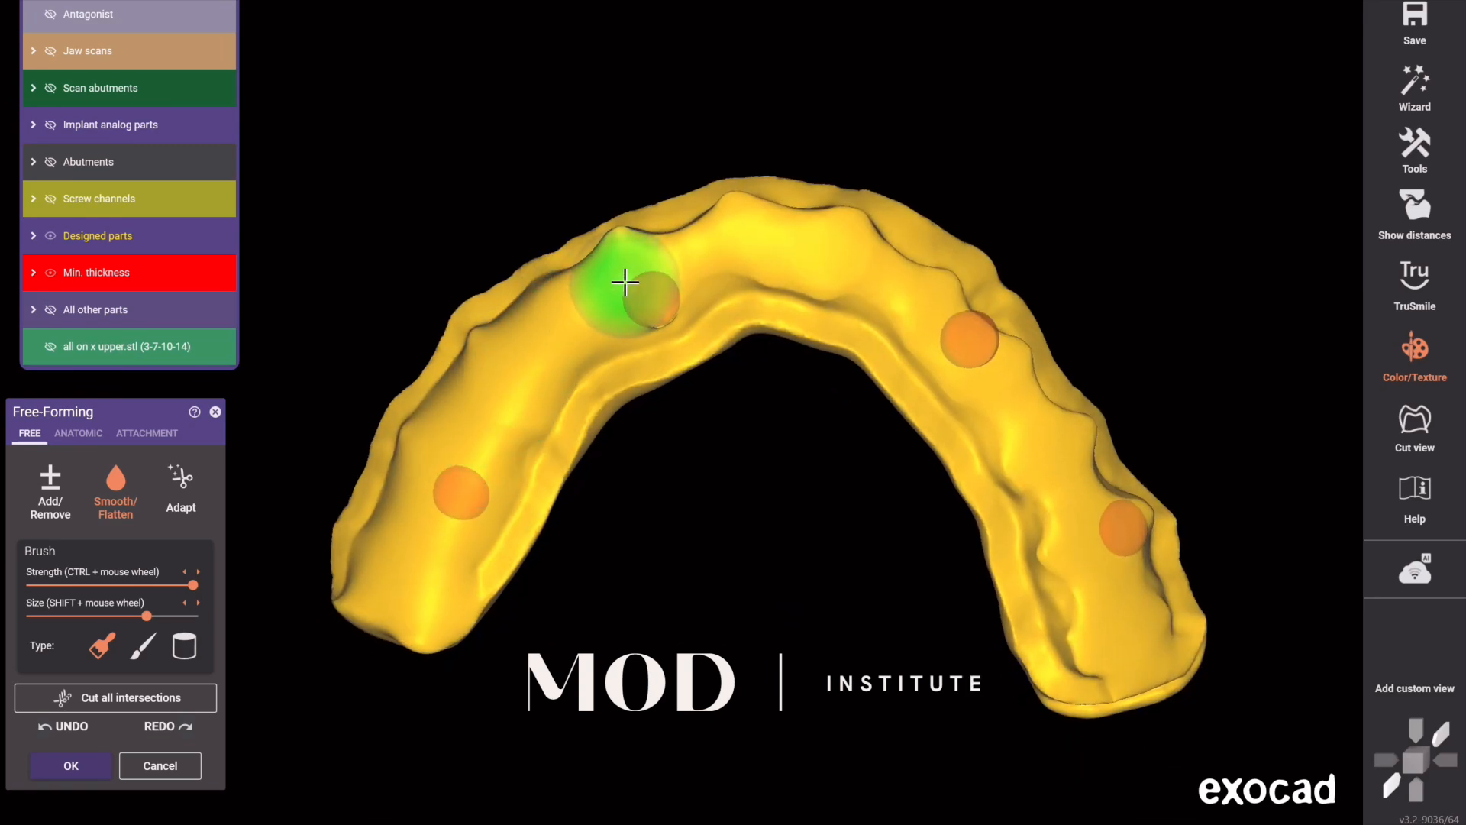
- Smooth the jagged occlusal surface across the anterior area and along the opposite posterior segment
{"action": "mouse_move", "coordinate": [627, 274]}
{"action": "left_mouse_down"}
{"action": "mouse_move", "coordinate": [756, 243]}
{"action": "mouse_move", "coordinate": [862, 267]}
{"action": "left_mouse_up"}
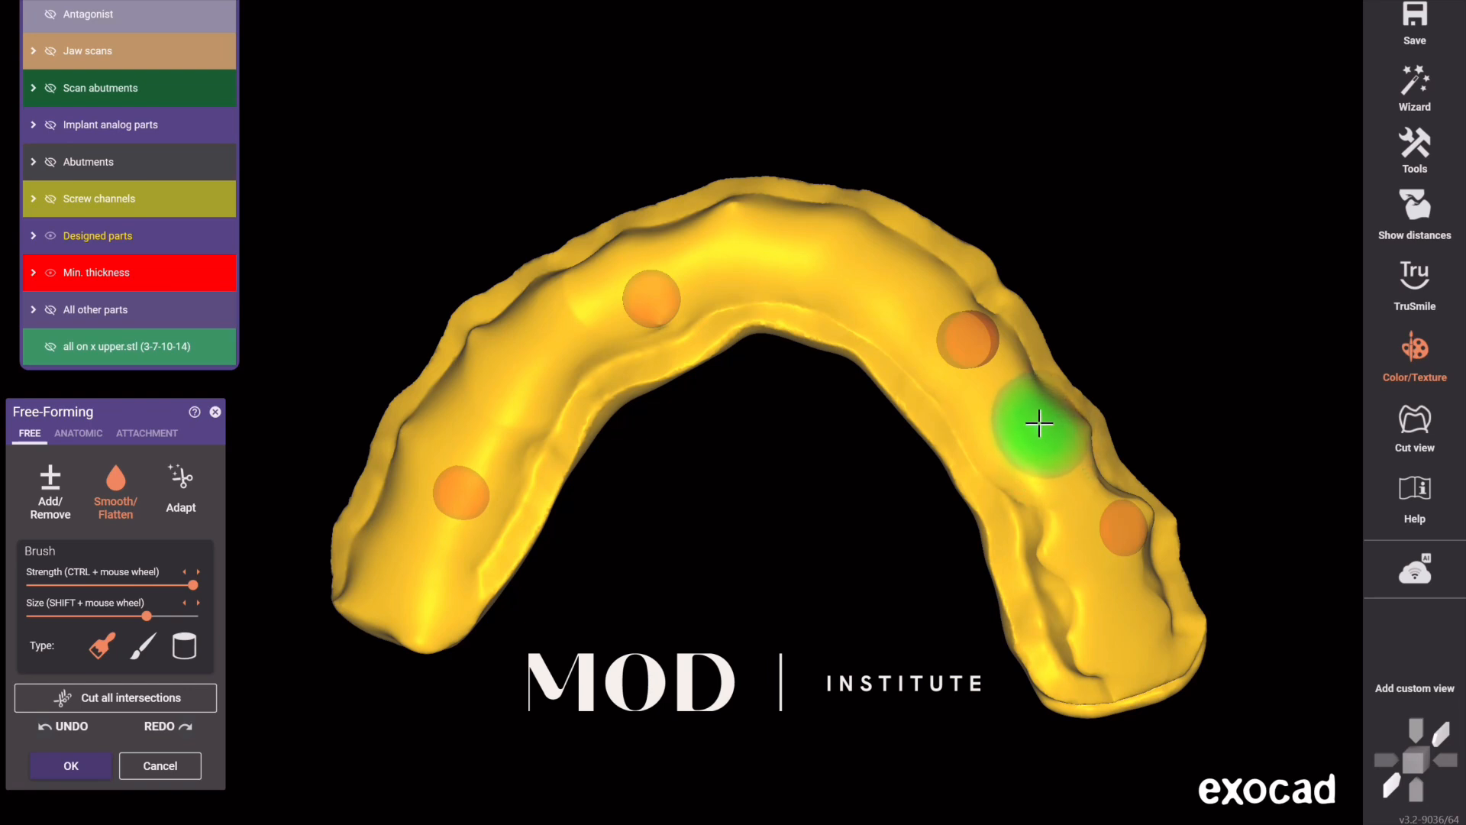
{"action": "mouse_move", "coordinate": [1039, 423]}
{"action": "left_mouse_down"}
{"action": "mouse_move", "coordinate": [1089, 602]}
{"action": "mouse_move", "coordinate": [1119, 626]}
{"action": "mouse_move", "coordinate": [1125, 572]}
{"action": "left_mouse_up"}
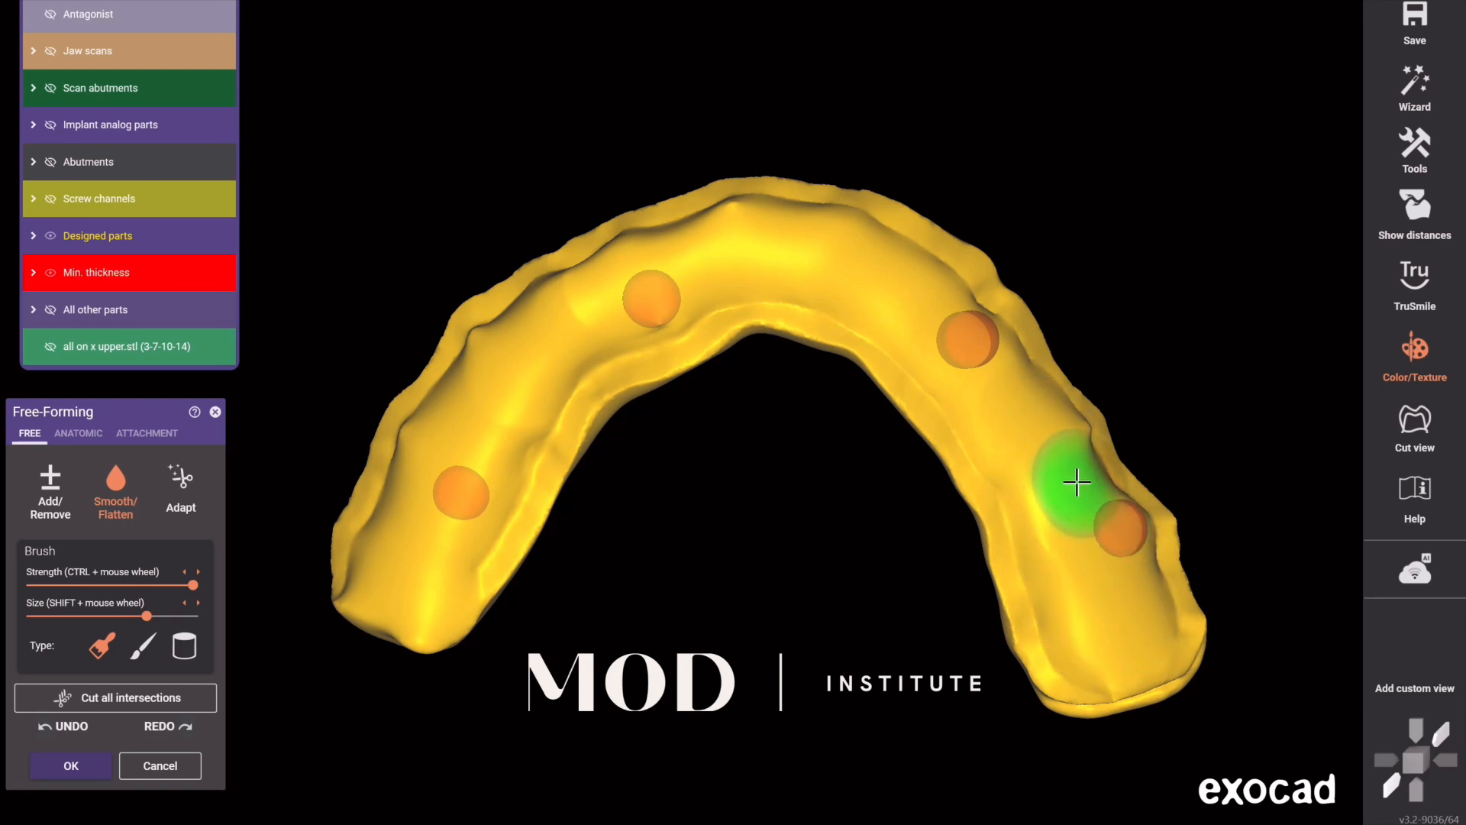
{"action": "left_click_drag", "start_coordinate": [1058, 449], "coordinate": [985, 373]}
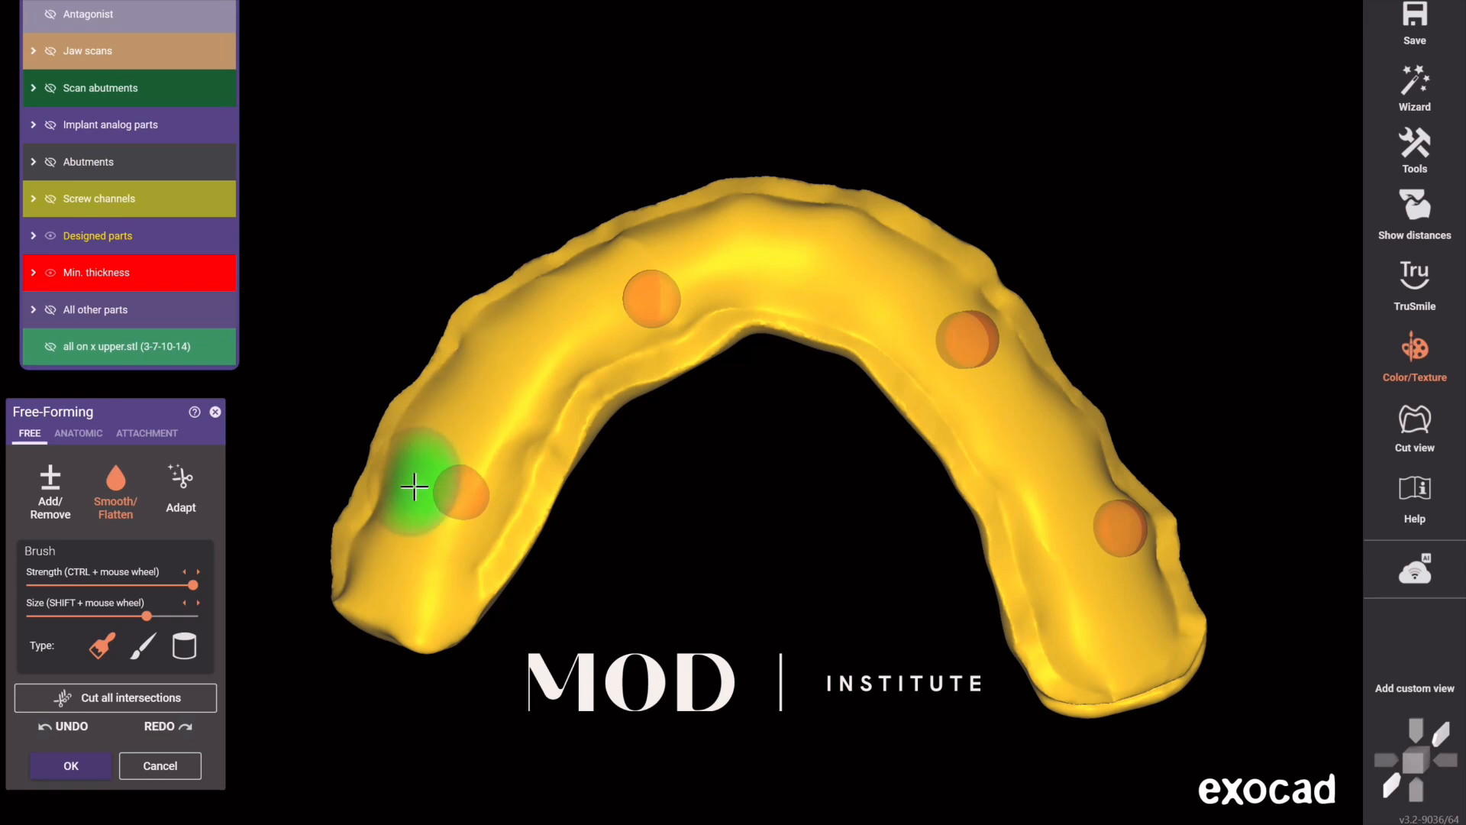
- Examine the smoothed reduced waxup from the occlusal, side and distal views for remaining uneven areas
{"action": "right_click_drag", "start_coordinate": [413, 555], "coordinate": [449, 472]}
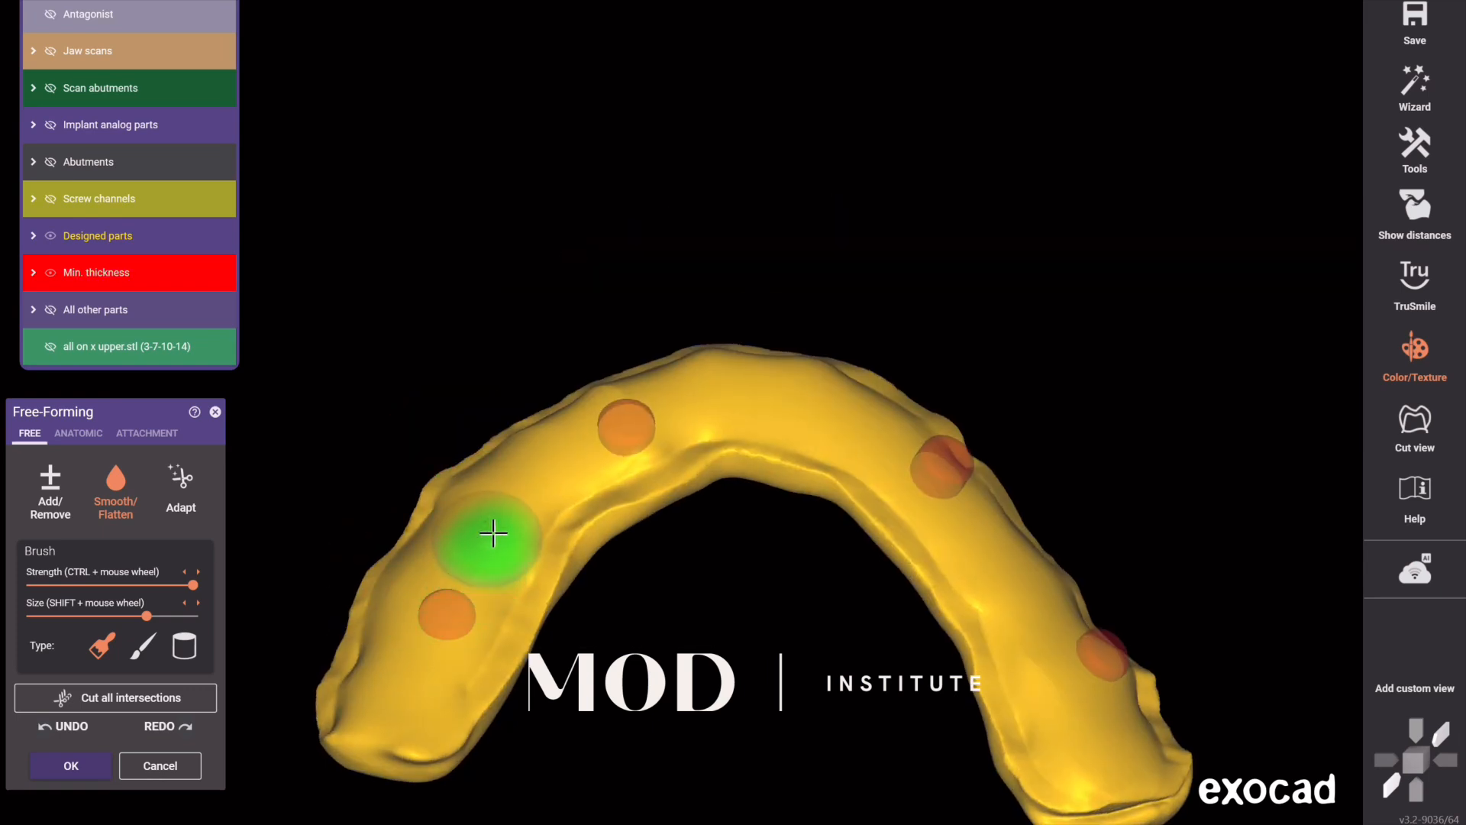
{"action": "mouse_move", "coordinate": [594, 440]}
{"action": "right_mouse_down"}
{"action": "mouse_move", "coordinate": [1015, 445]}
{"action": "mouse_move", "coordinate": [850, 540]}
{"action": "right_mouse_up"}
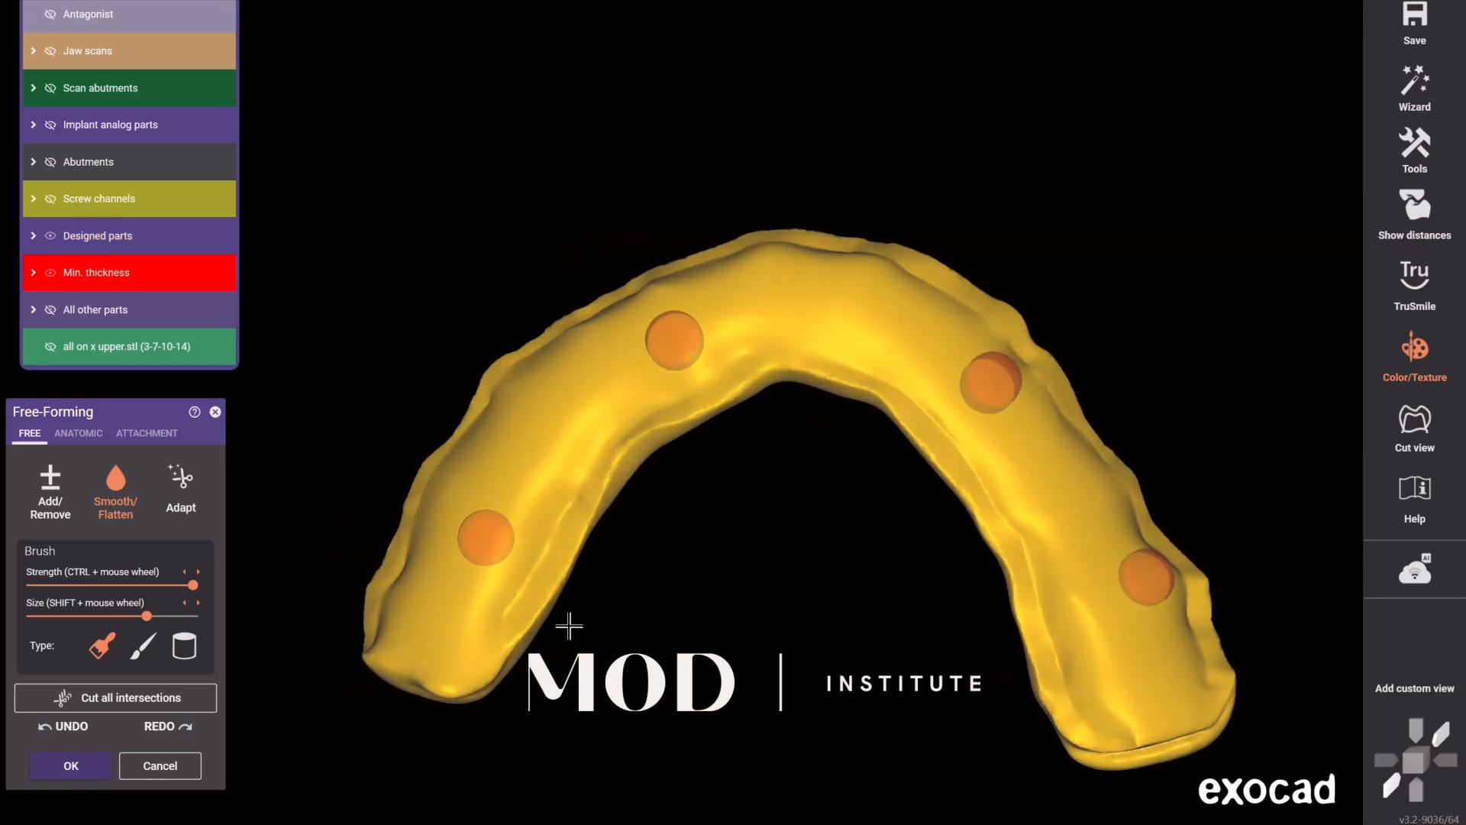
{"action": "right_click_drag", "start_coordinate": [579, 669], "coordinate": [905, 595]}
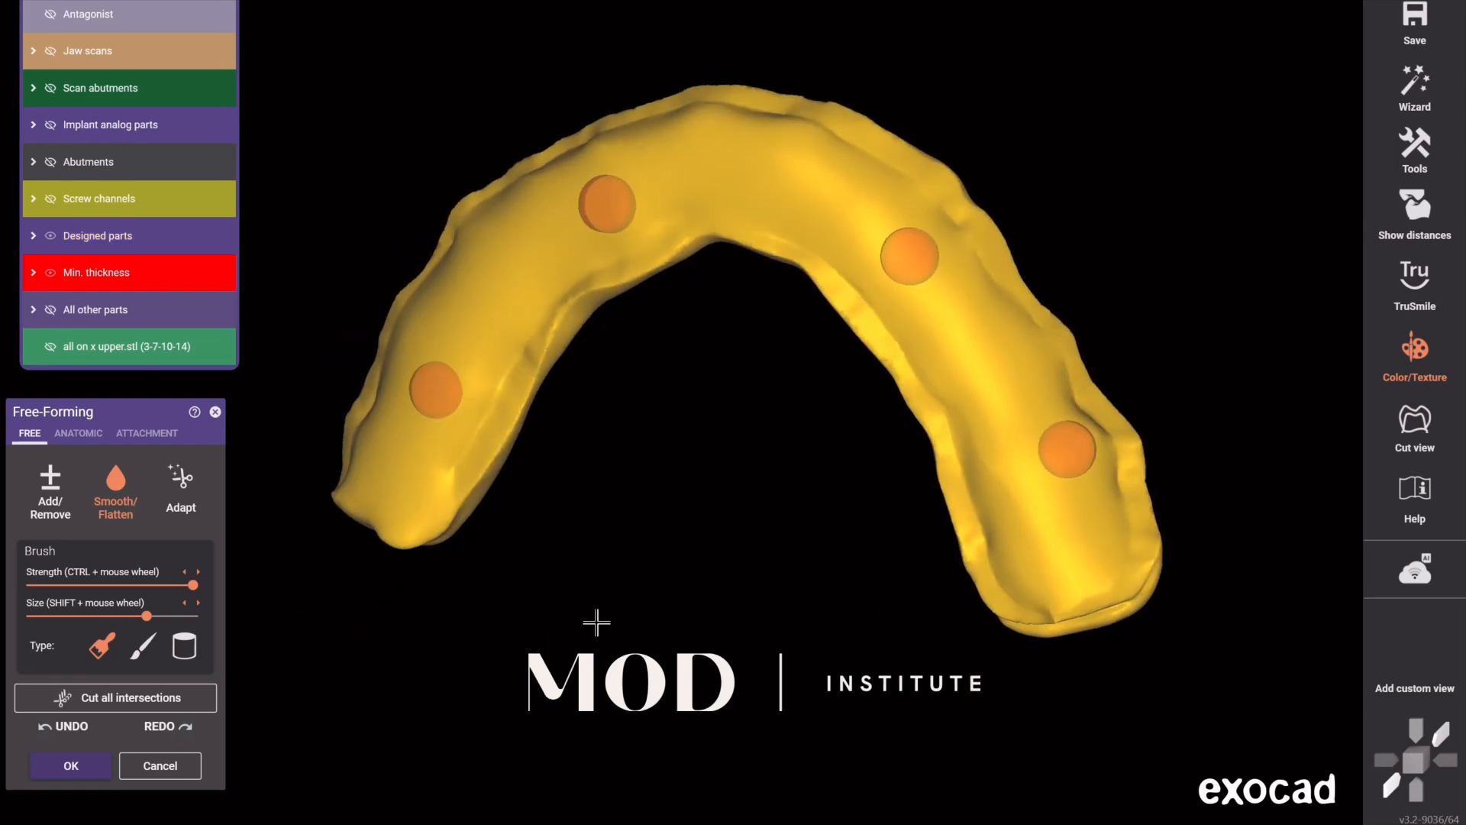
{"action": "middle_click_drag", "start_coordinate": [597, 622], "coordinate": [472, 626]}
{"action": "right_click_drag", "start_coordinate": [859, 649], "coordinate": [972, 409]}
{"action": "scroll", "coordinate": [974, 513], "scroll_direction": "up", "scroll_amount": 5}
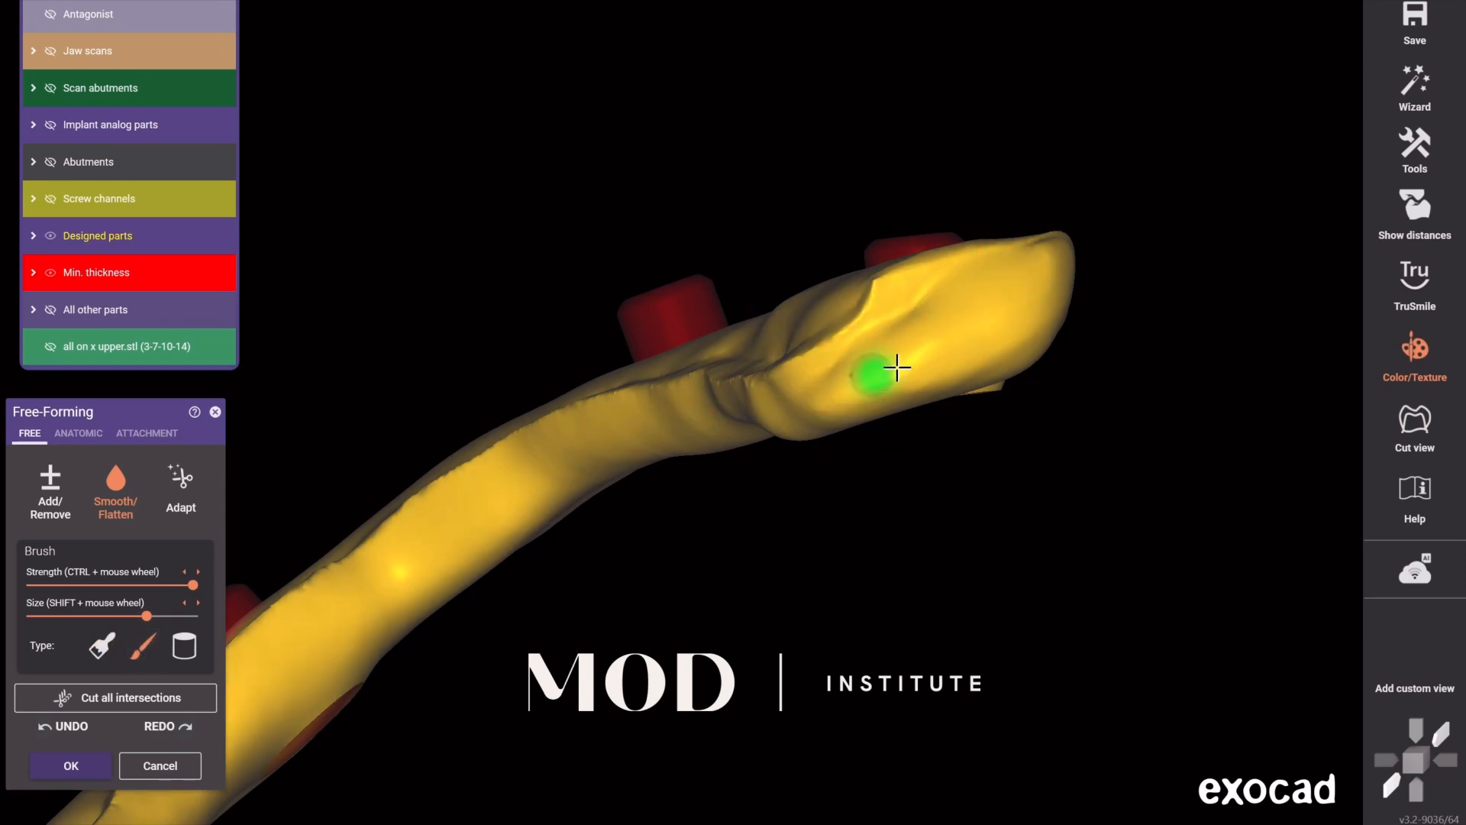
{"action": "right_click_drag", "start_coordinate": [897, 368], "coordinate": [1077, 352]}
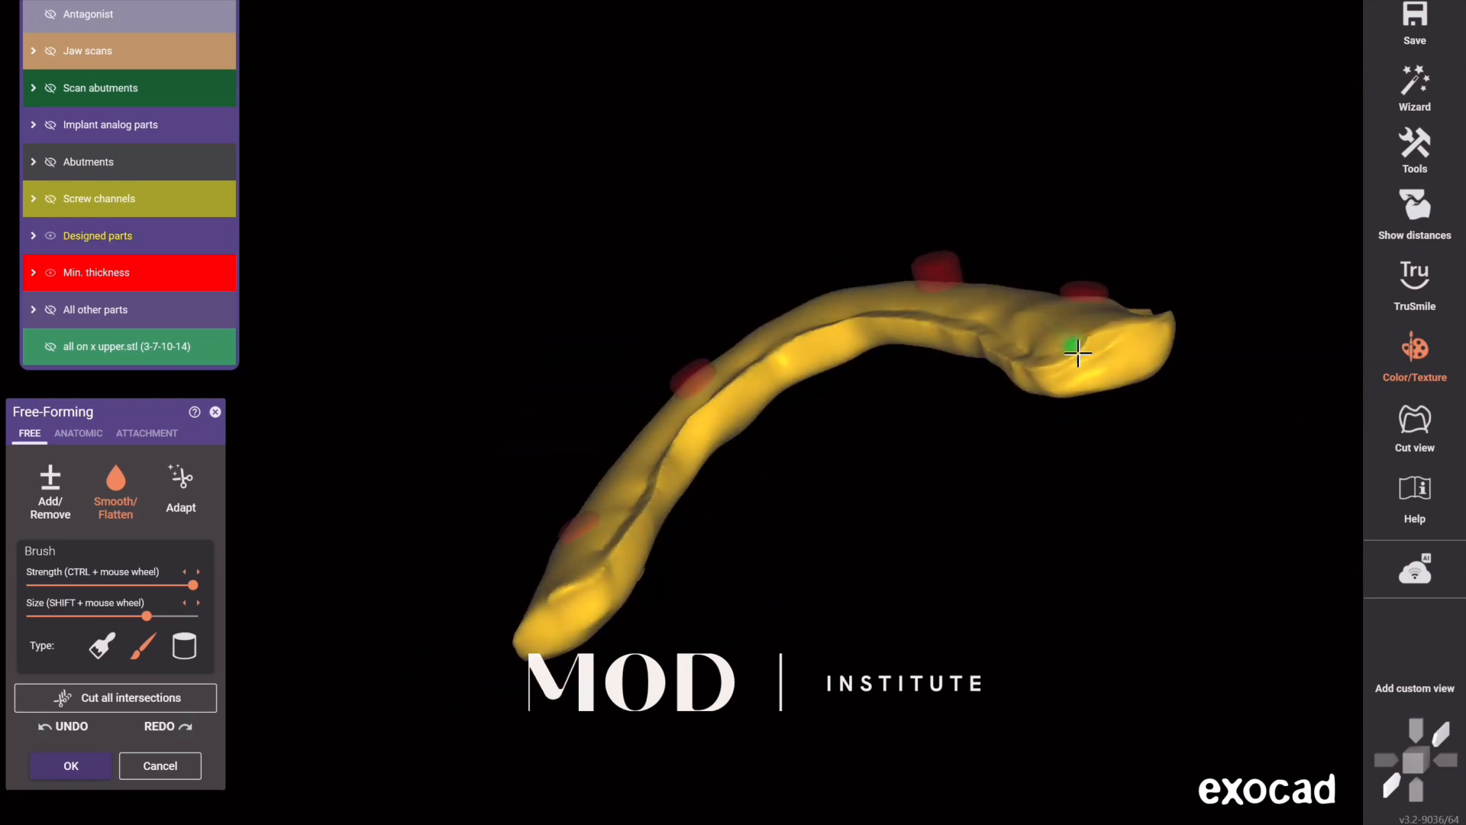
{"action": "scroll", "coordinate": [1077, 352], "scroll_direction": "up", "scroll_amount": 2}
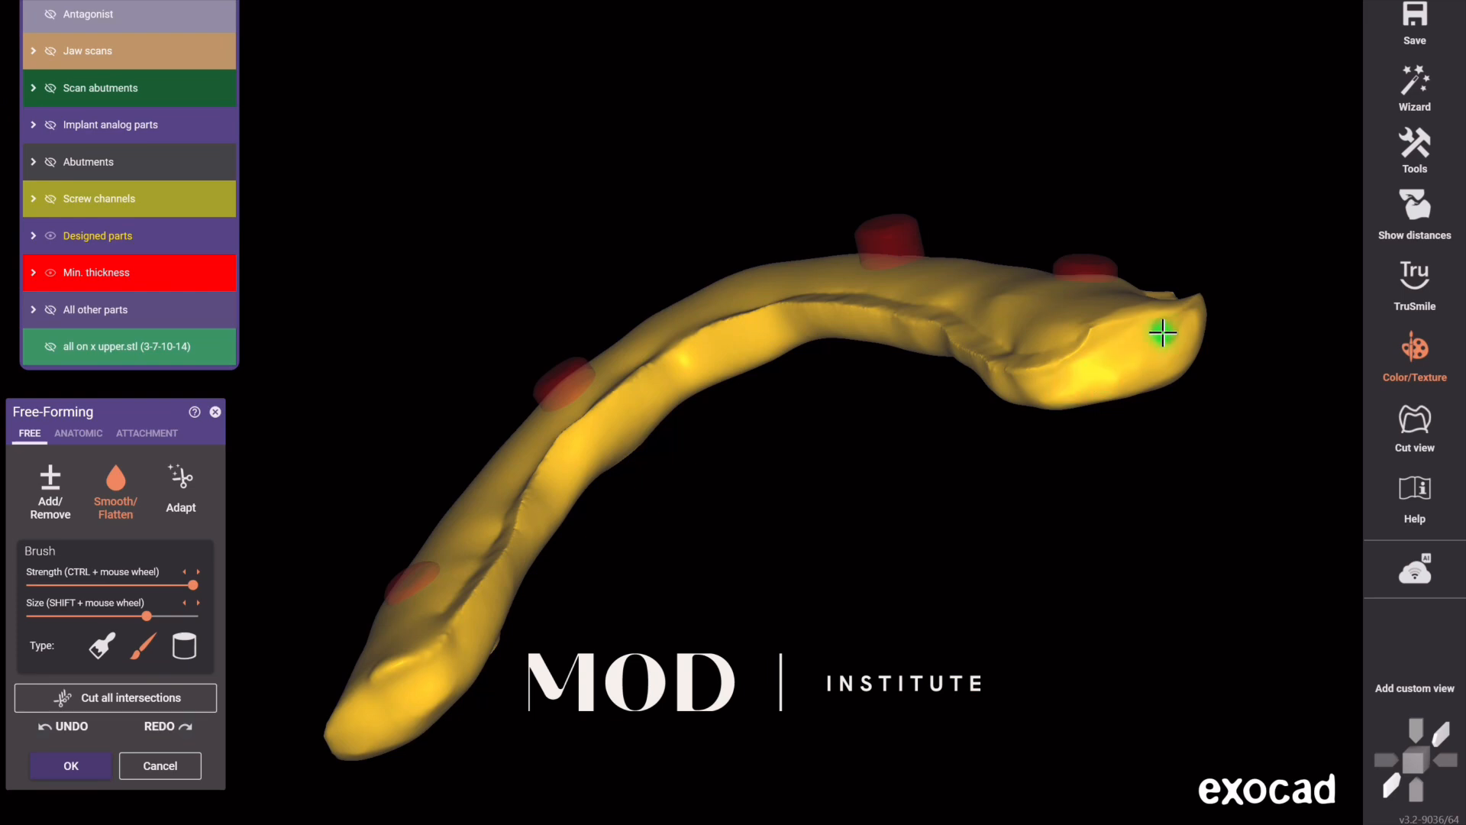
{"action": "right_click_drag", "start_coordinate": [1115, 371], "coordinate": [107, 438]}
- Set up Paint & Pull free-forming with a brush size of 2 mm and an elastic area of 1.5 mm
{"action": "left_click", "coordinate": [98, 435]}
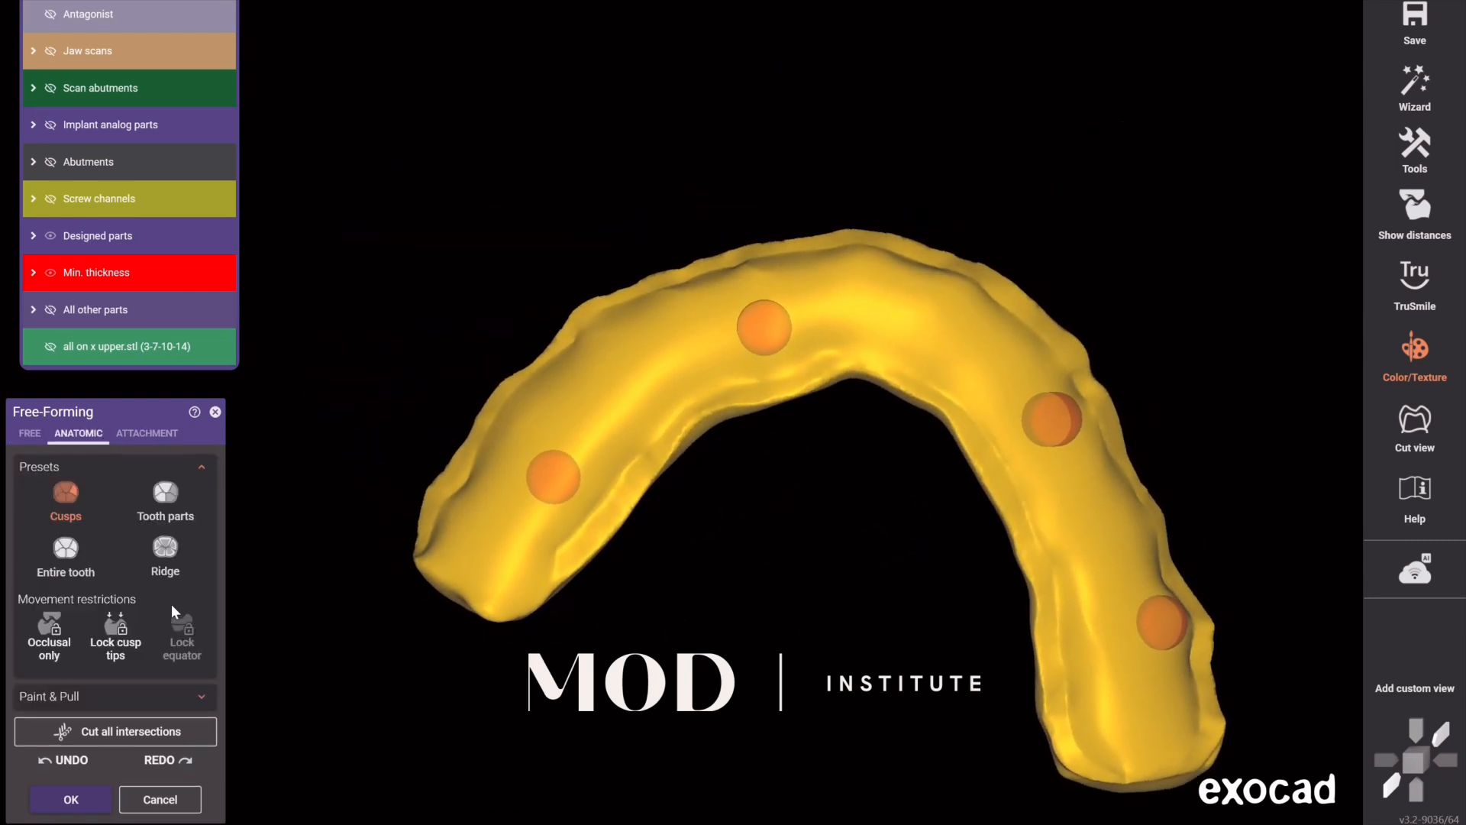
{"action": "left_click", "coordinate": [70, 697]}
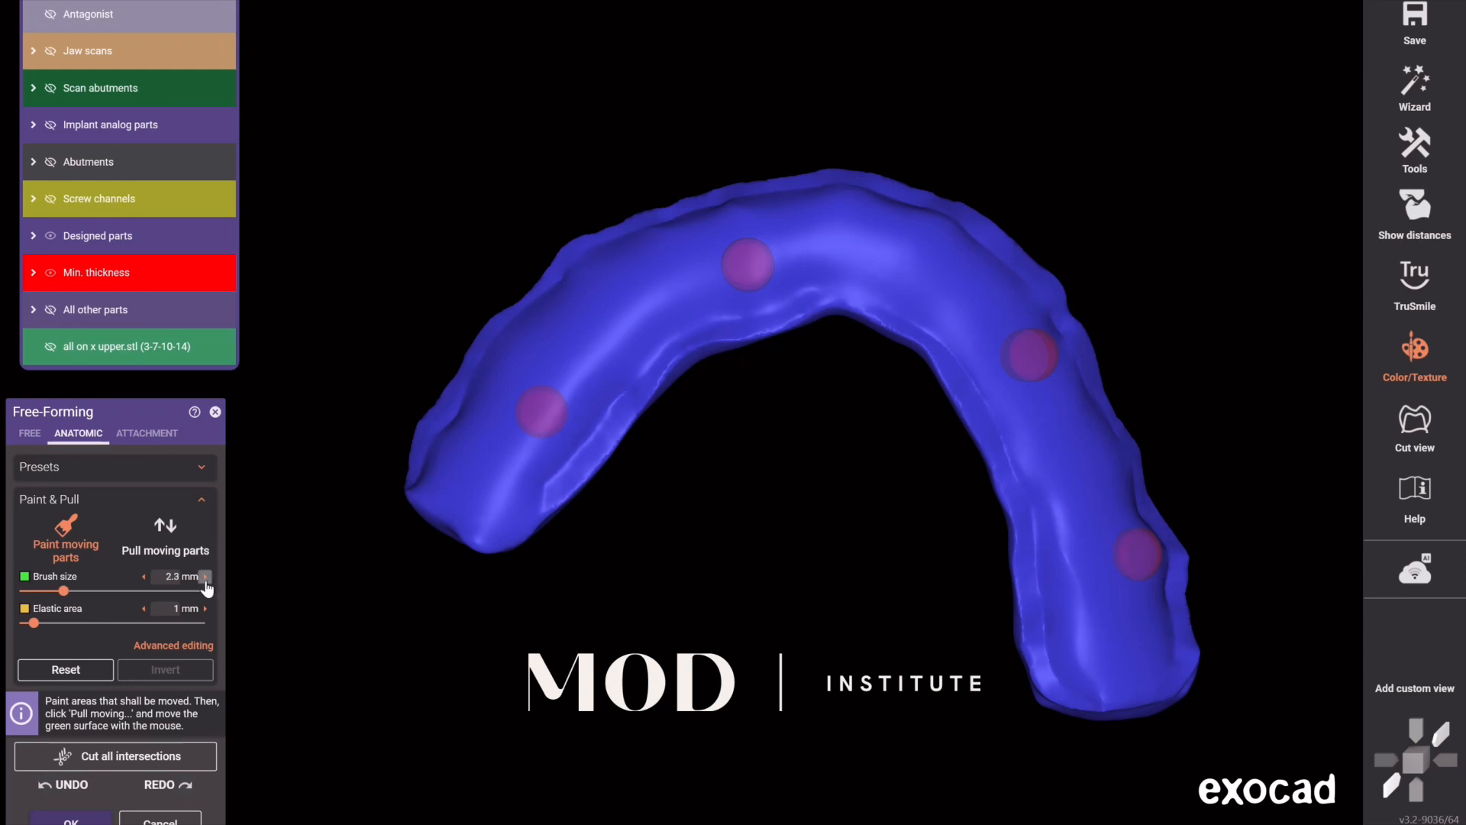
{"action": "left_click", "coordinate": [143, 577]}
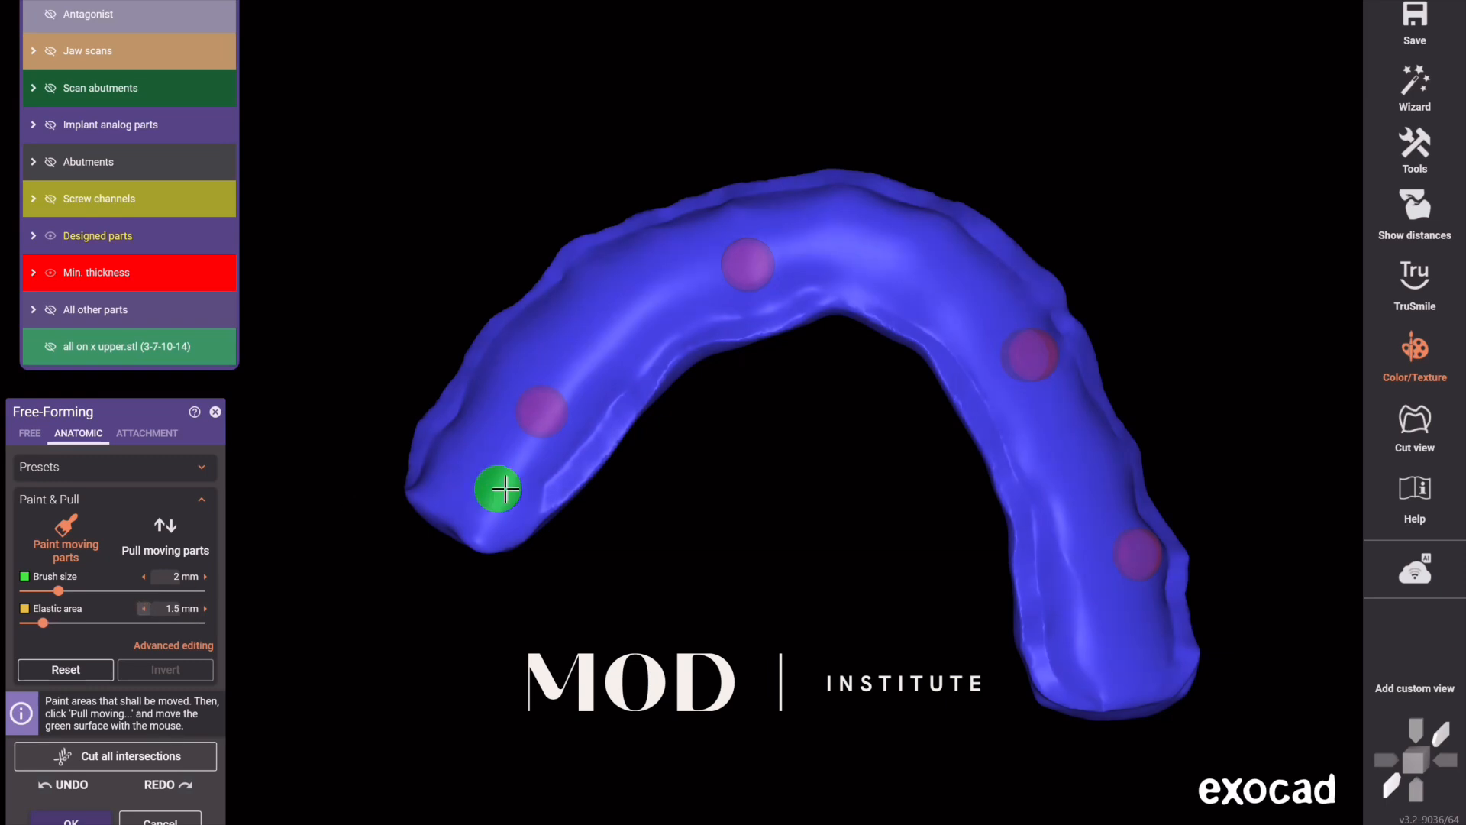
{"action": "right_click_drag", "start_coordinate": [479, 470], "coordinate": [467, 467]}
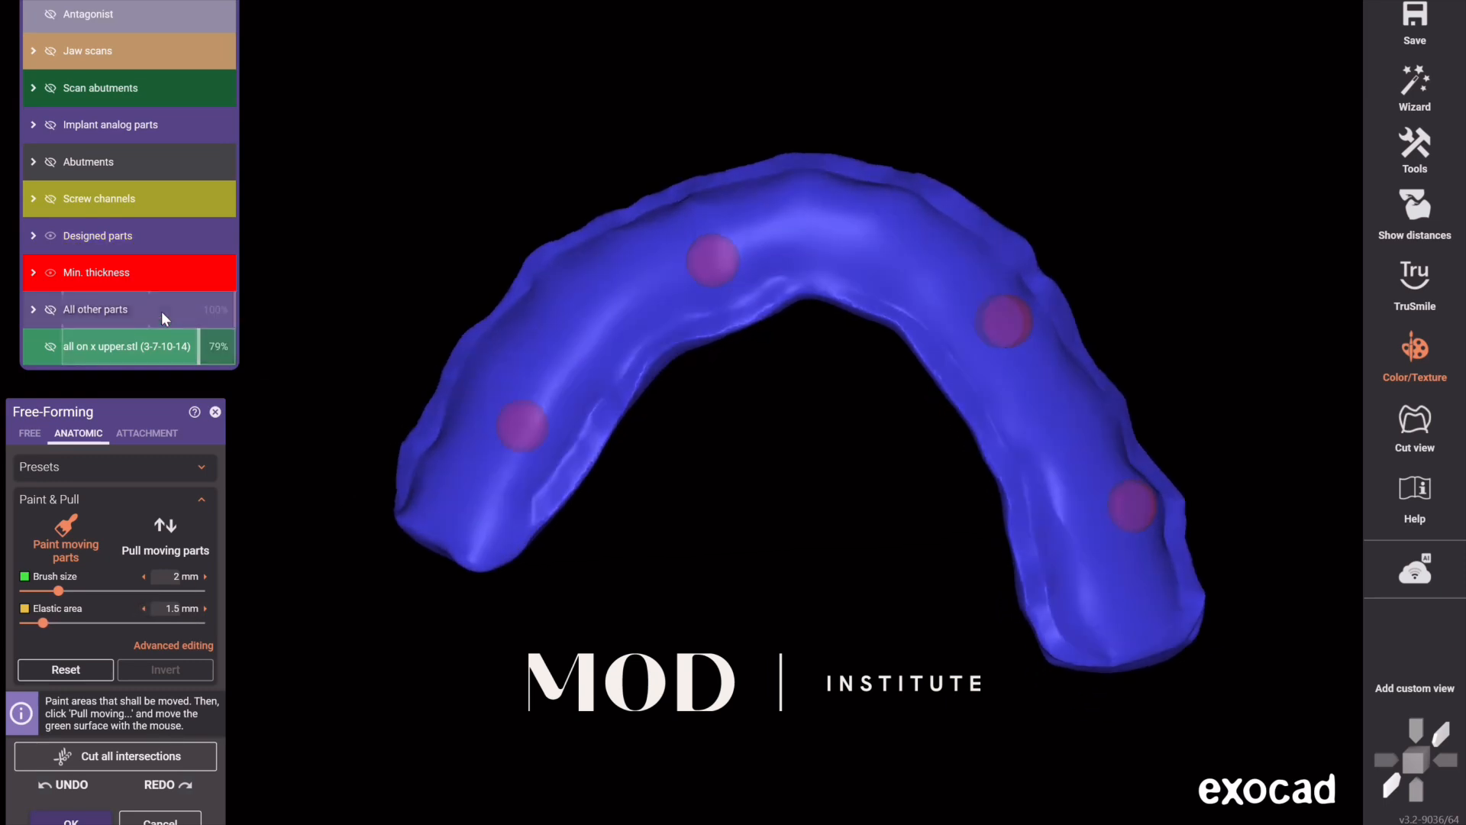
- Overlay the anatomic waxup semi-transparently and paint a continuous moving area along the middle of the arch from one distal end to the other
{"action": "left_click", "coordinate": [33, 236]}
{"action": "left_click_drag", "start_coordinate": [85, 268], "coordinate": [145, 282]}
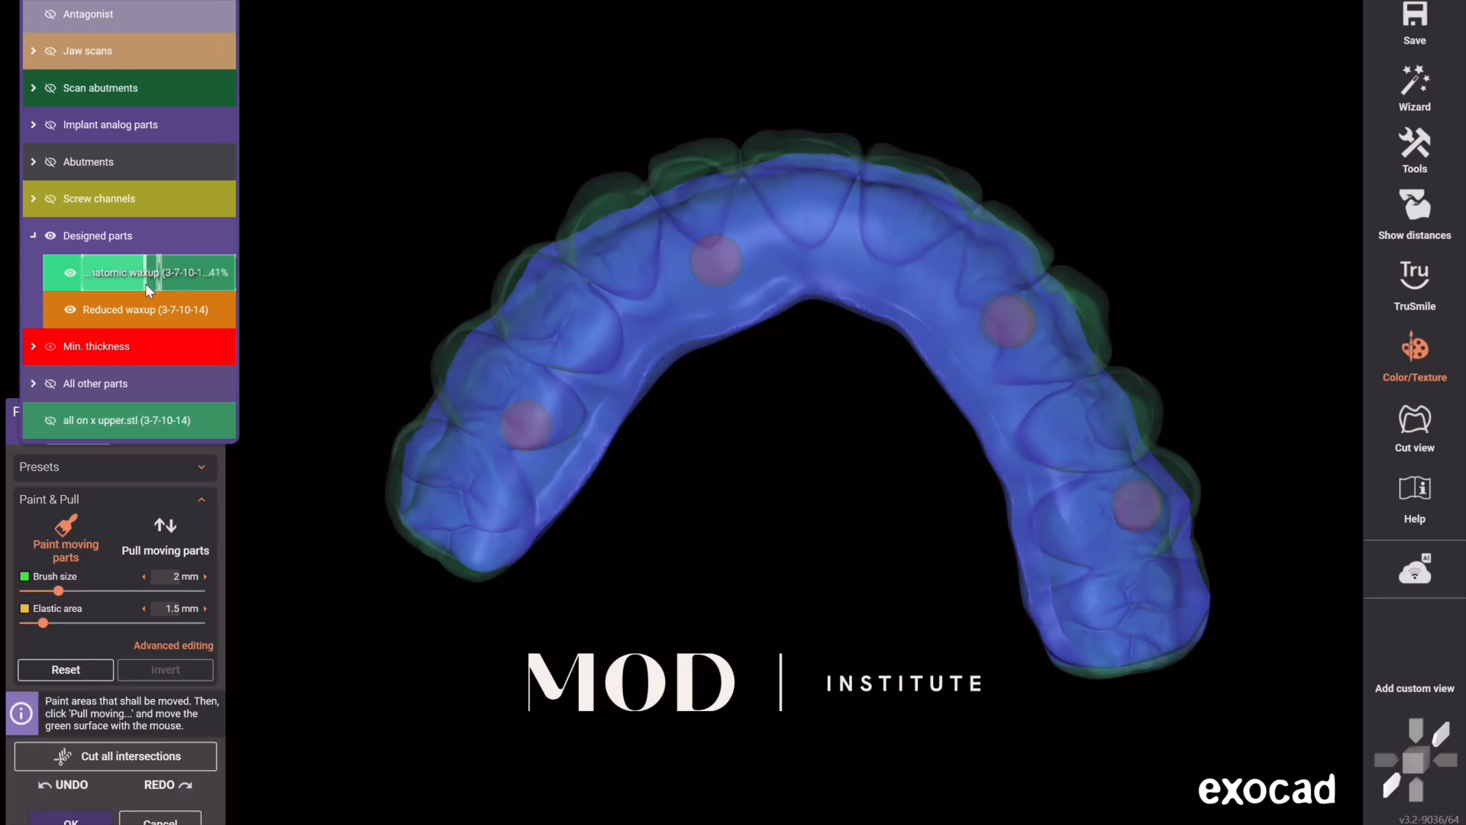
{"action": "mouse_move", "coordinate": [534, 374]}
{"action": "right_mouse_down"}
{"action": "mouse_move", "coordinate": [429, 438]}
{"action": "mouse_move", "coordinate": [424, 542]}
{"action": "right_mouse_up"}
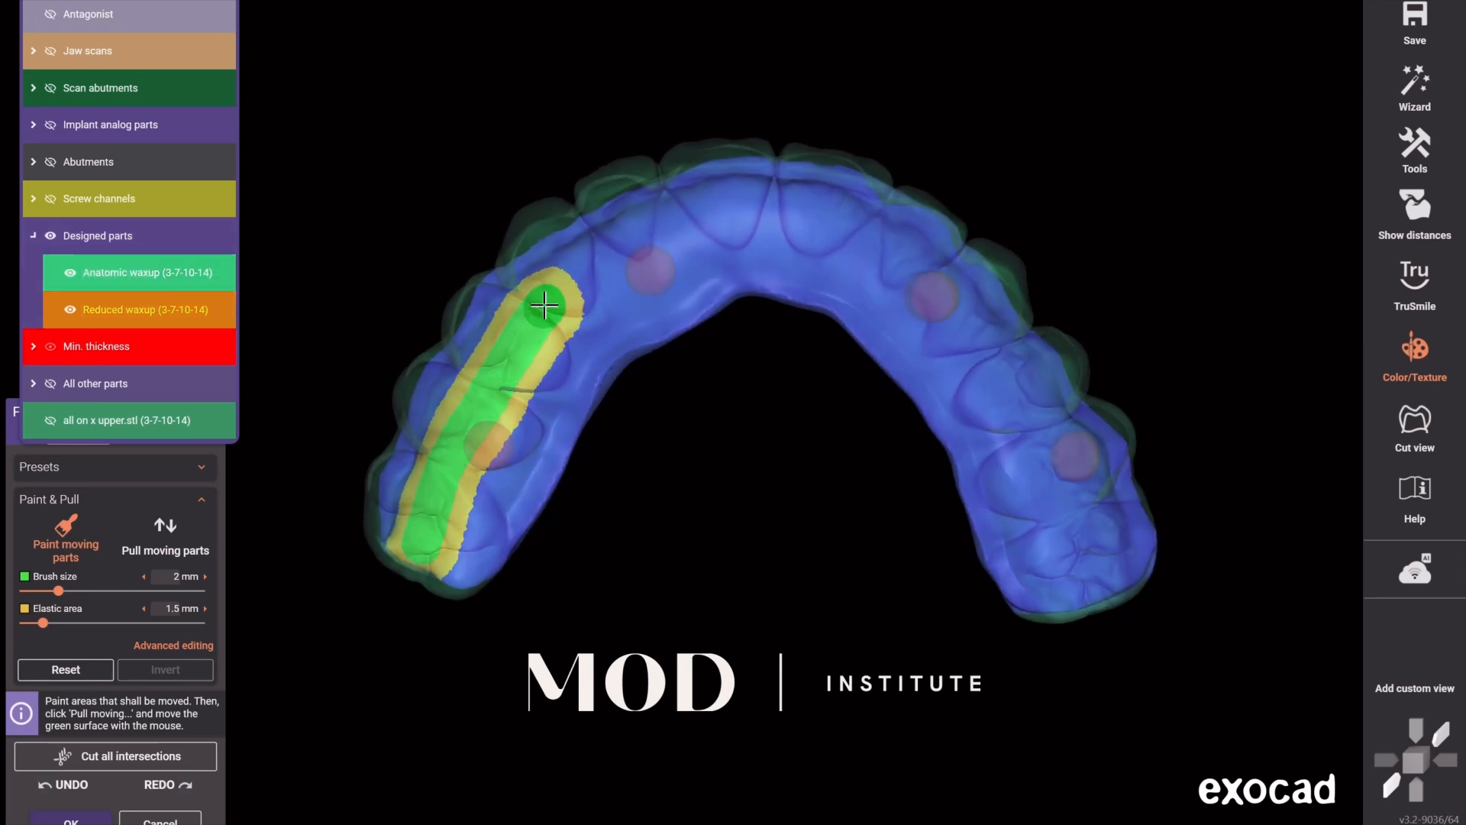
{"action": "mouse_move", "coordinate": [589, 267]}
{"action": "left_mouse_down"}
{"action": "mouse_move", "coordinate": [682, 231]}
{"action": "mouse_move", "coordinate": [803, 223]}
{"action": "mouse_move", "coordinate": [899, 264]}
{"action": "left_mouse_up"}
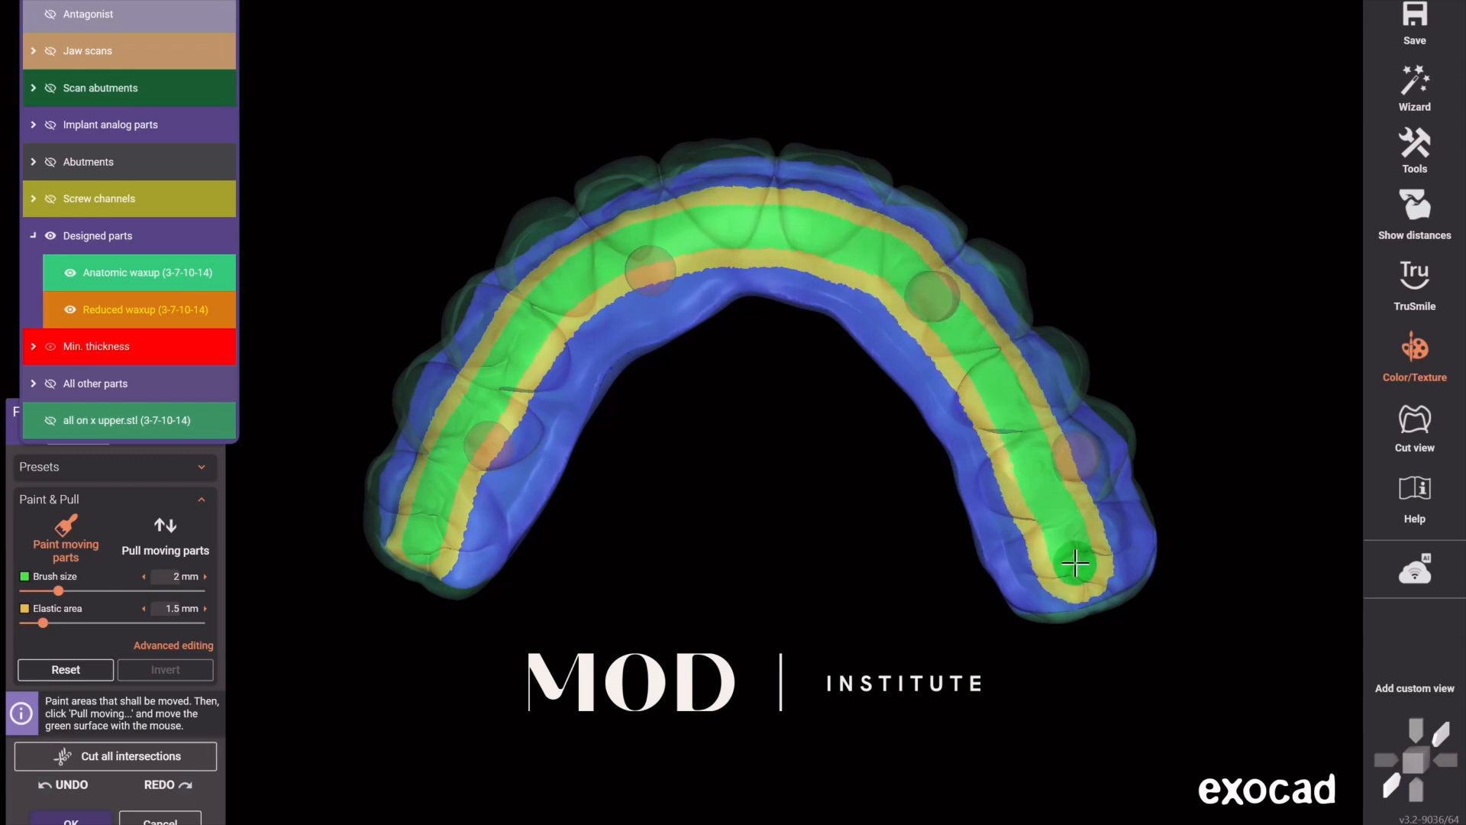
- Hide the anatomic waxup and pull the painted band occlusally to form a raised ridge along the reduced waxup
{"action": "left_click", "coordinate": [70, 272]}
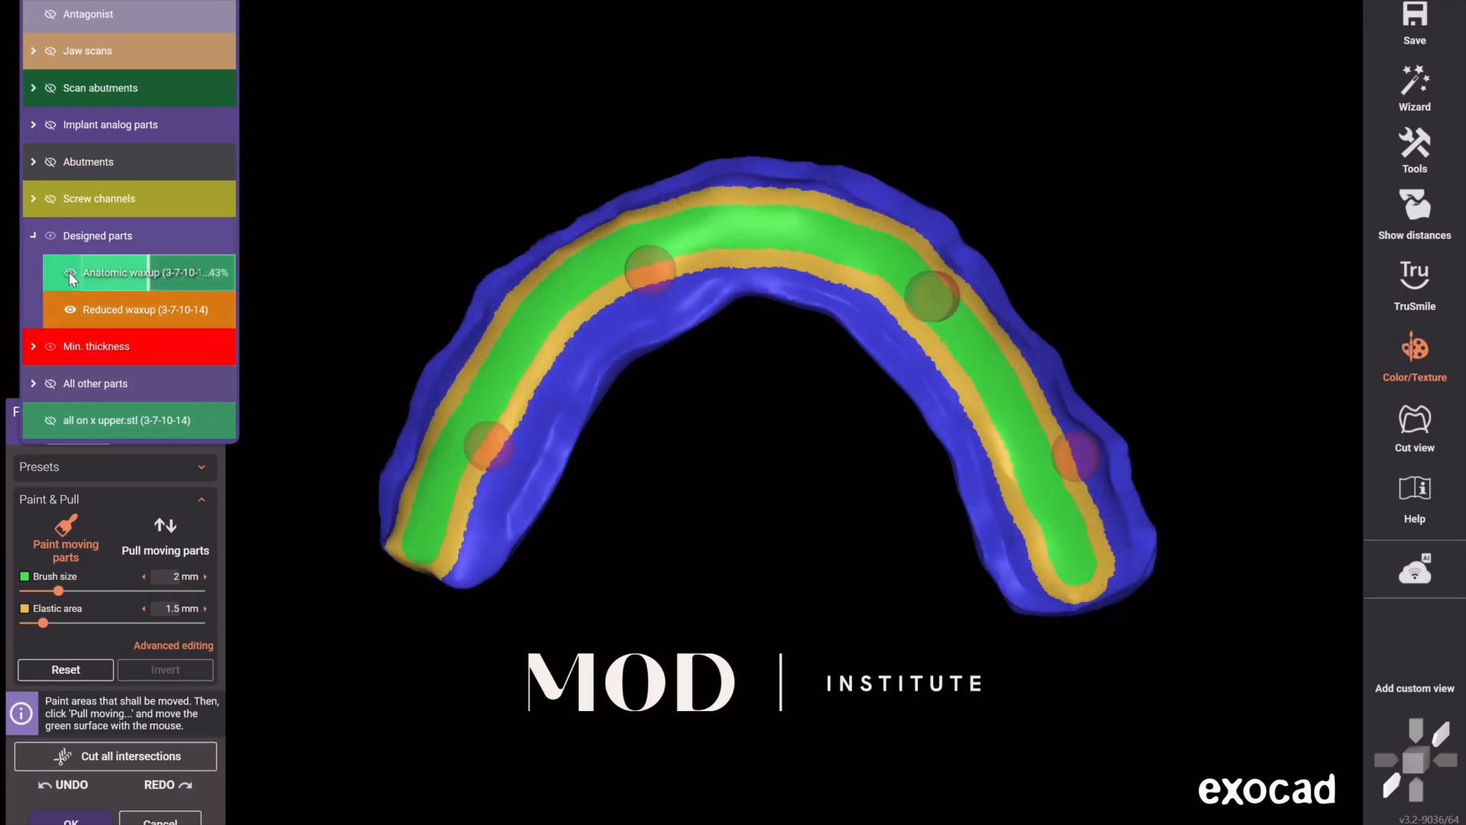
{"action": "right_click_drag", "start_coordinate": [710, 412], "coordinate": [762, 572]}
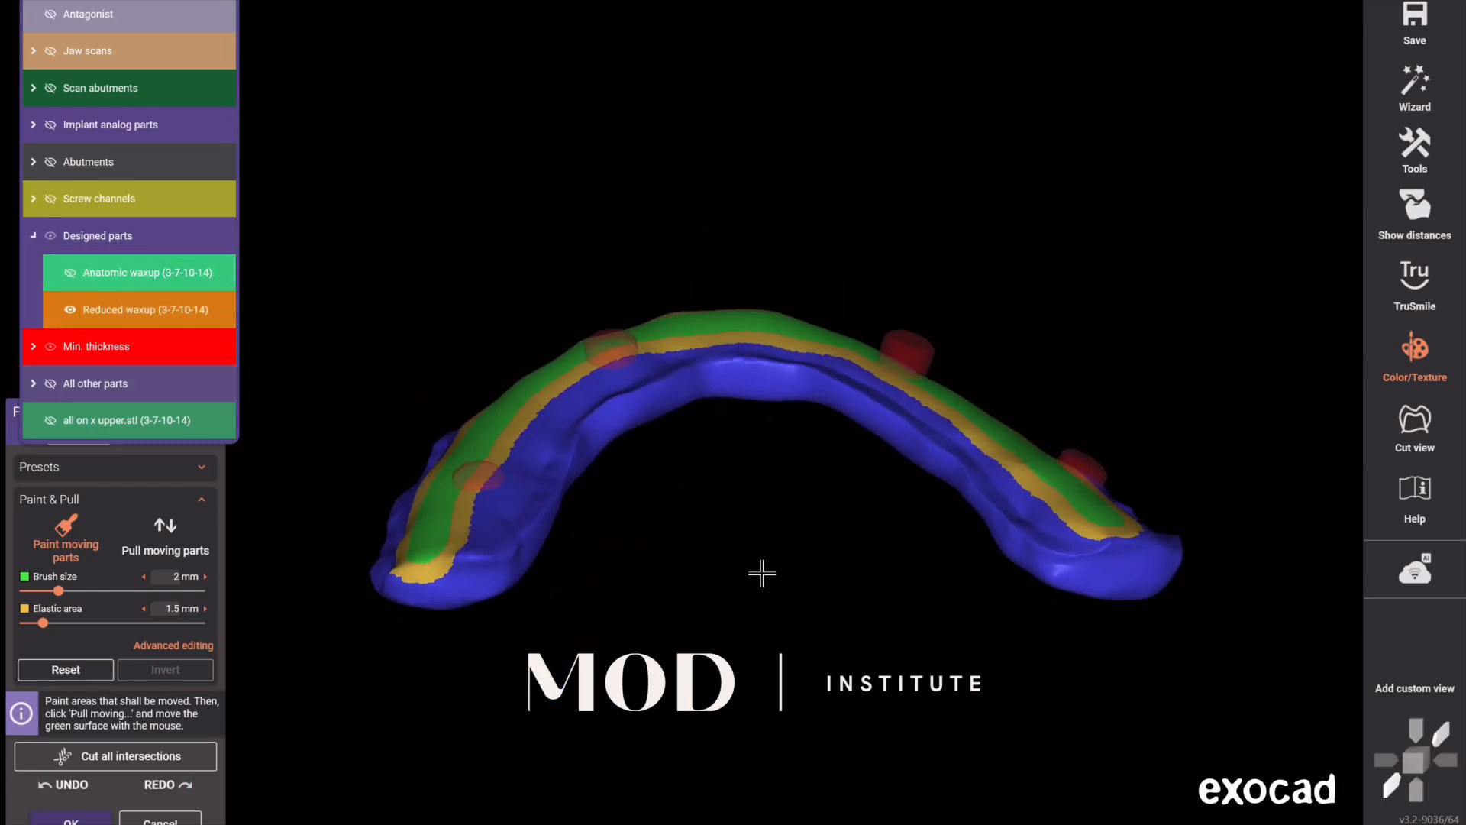
{"action": "left_click", "coordinate": [166, 534]}
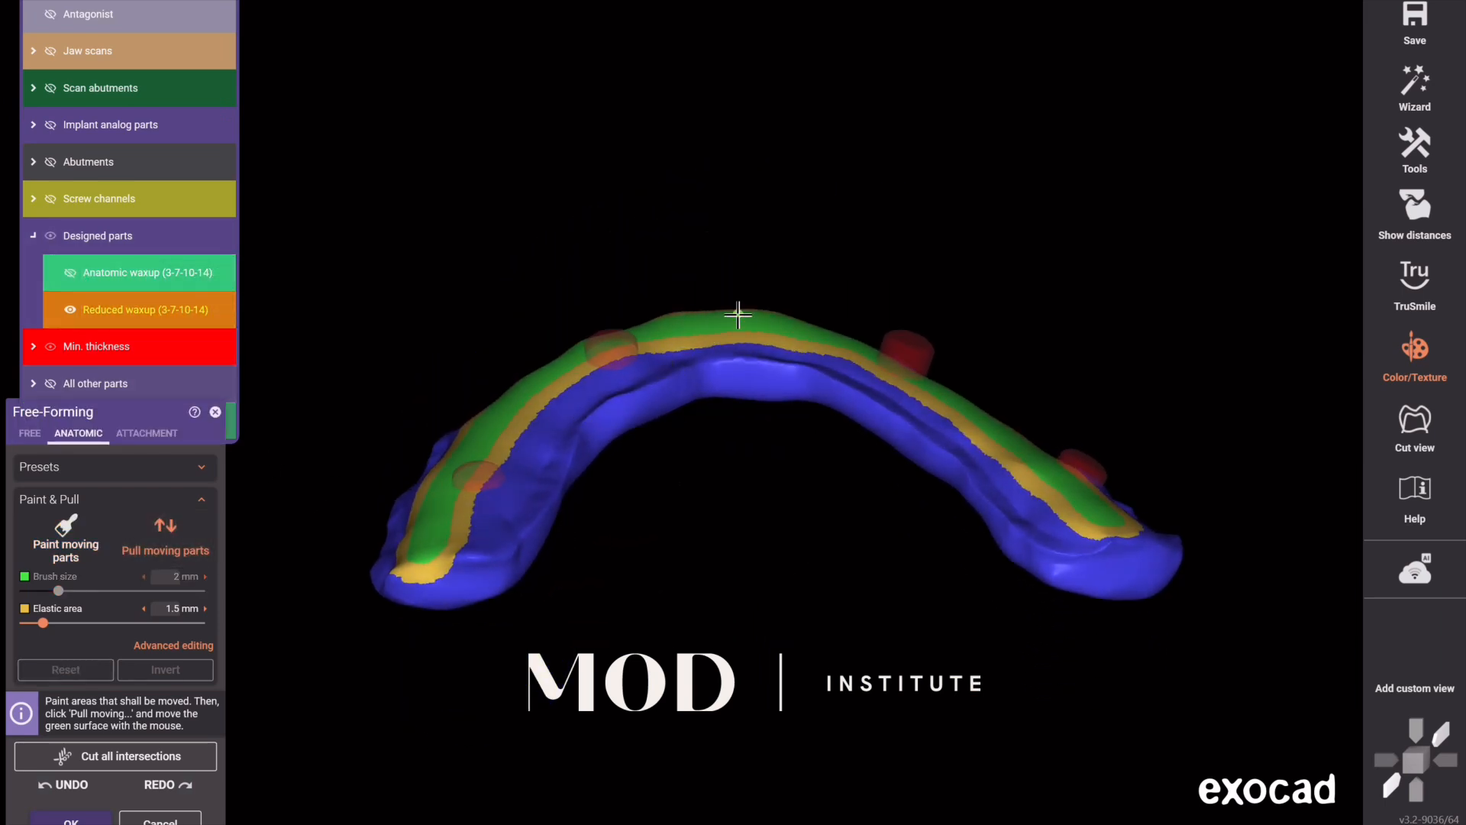
{"action": "left_click_drag", "start_coordinate": [737, 314], "coordinate": [745, 265]}
- Overlay the anatomic waxup at 50% opacity to compare it with the pulled ridge from the occlusal view
{"action": "right_click_drag", "start_coordinate": [765, 358], "coordinate": [805, 450]}
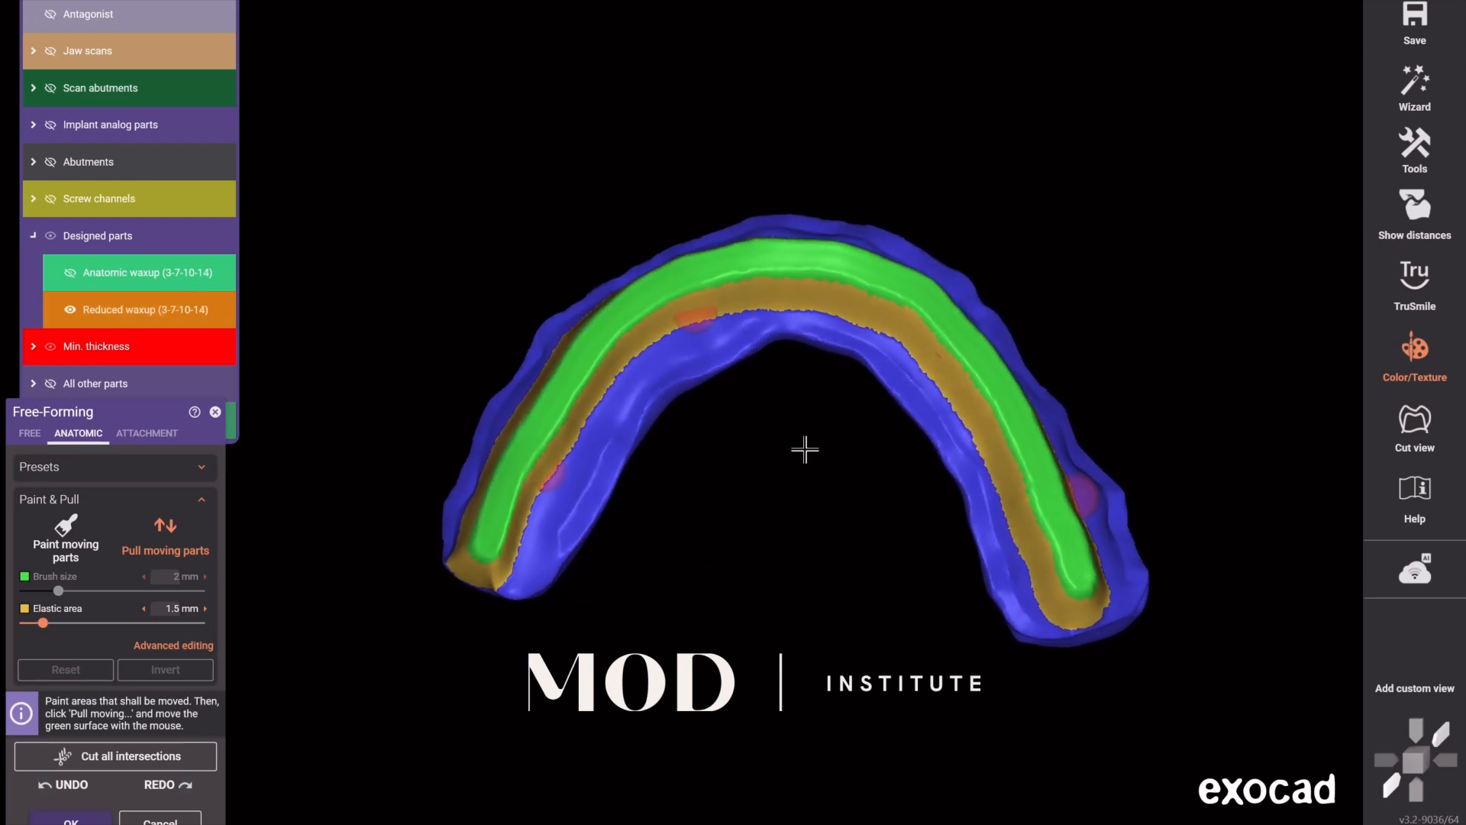
{"action": "right_click_drag", "start_coordinate": [550, 511], "coordinate": [697, 530]}
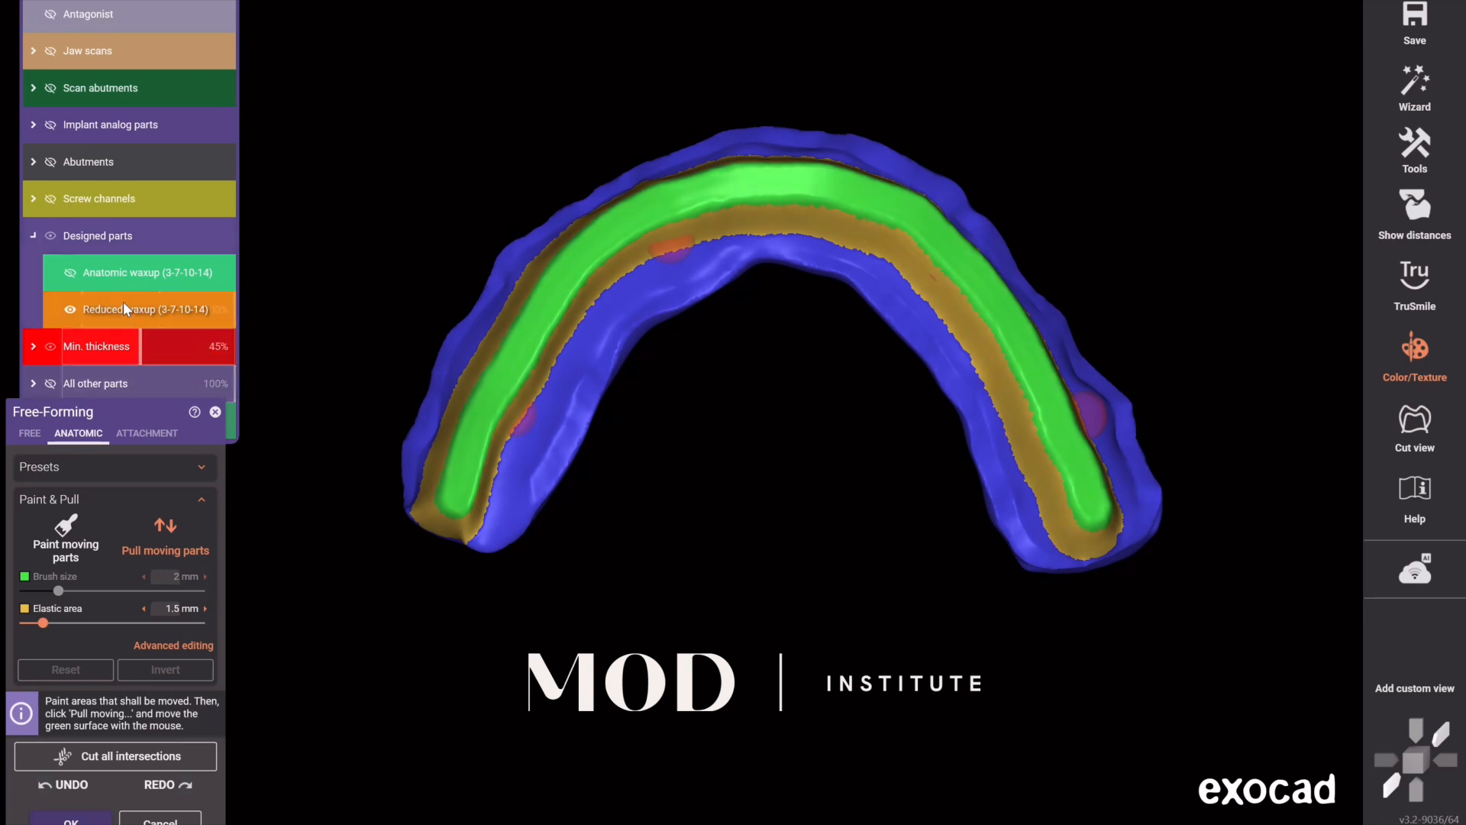
{"action": "left_click_drag", "start_coordinate": [126, 274], "coordinate": [158, 281]}
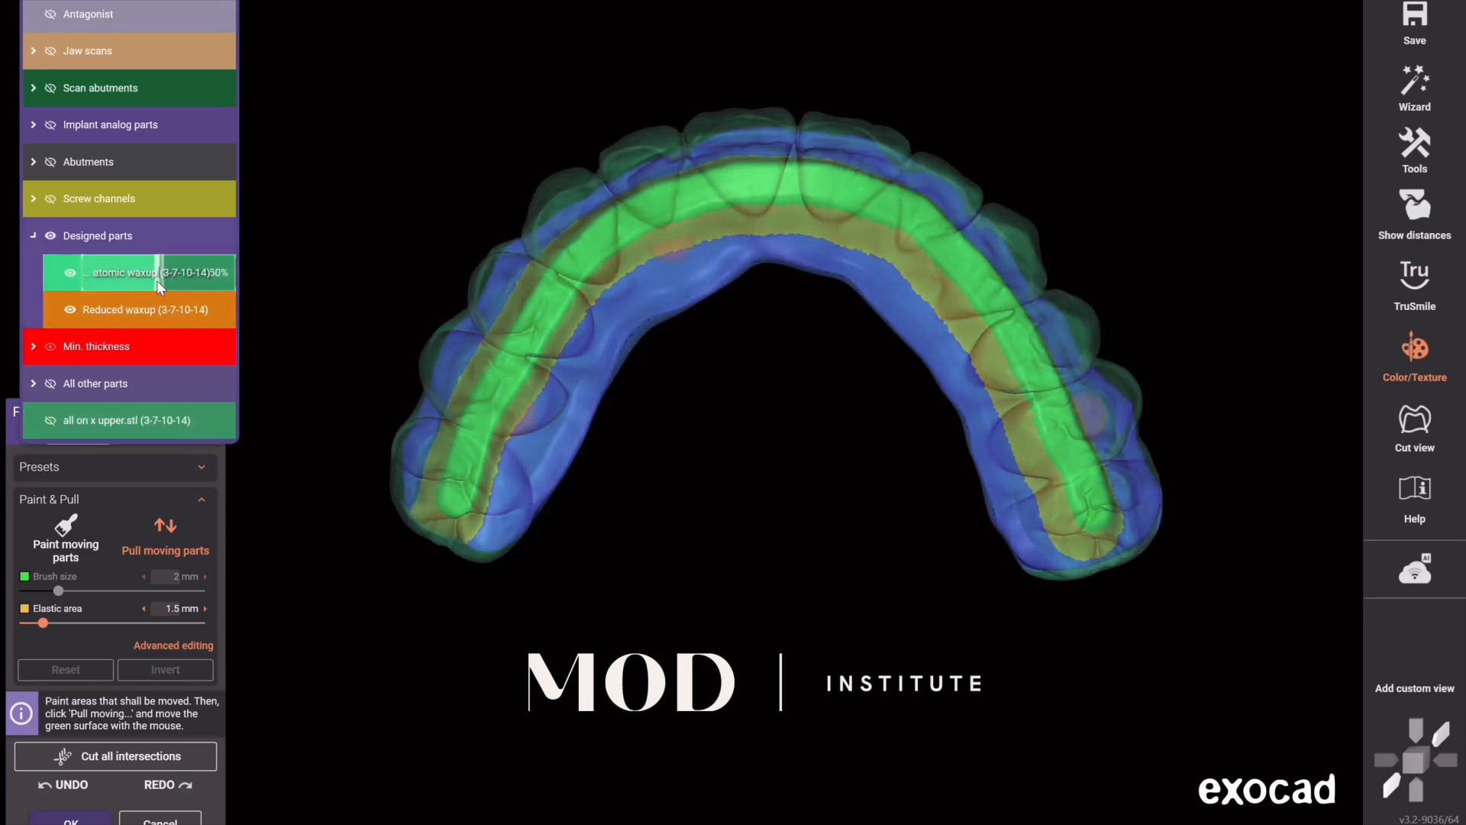
- Pull the painted ridge slightly further occlusally in side view under the semi-transparent anatomic waxup
{"action": "right_click_drag", "start_coordinate": [744, 457], "coordinate": [769, 471]}
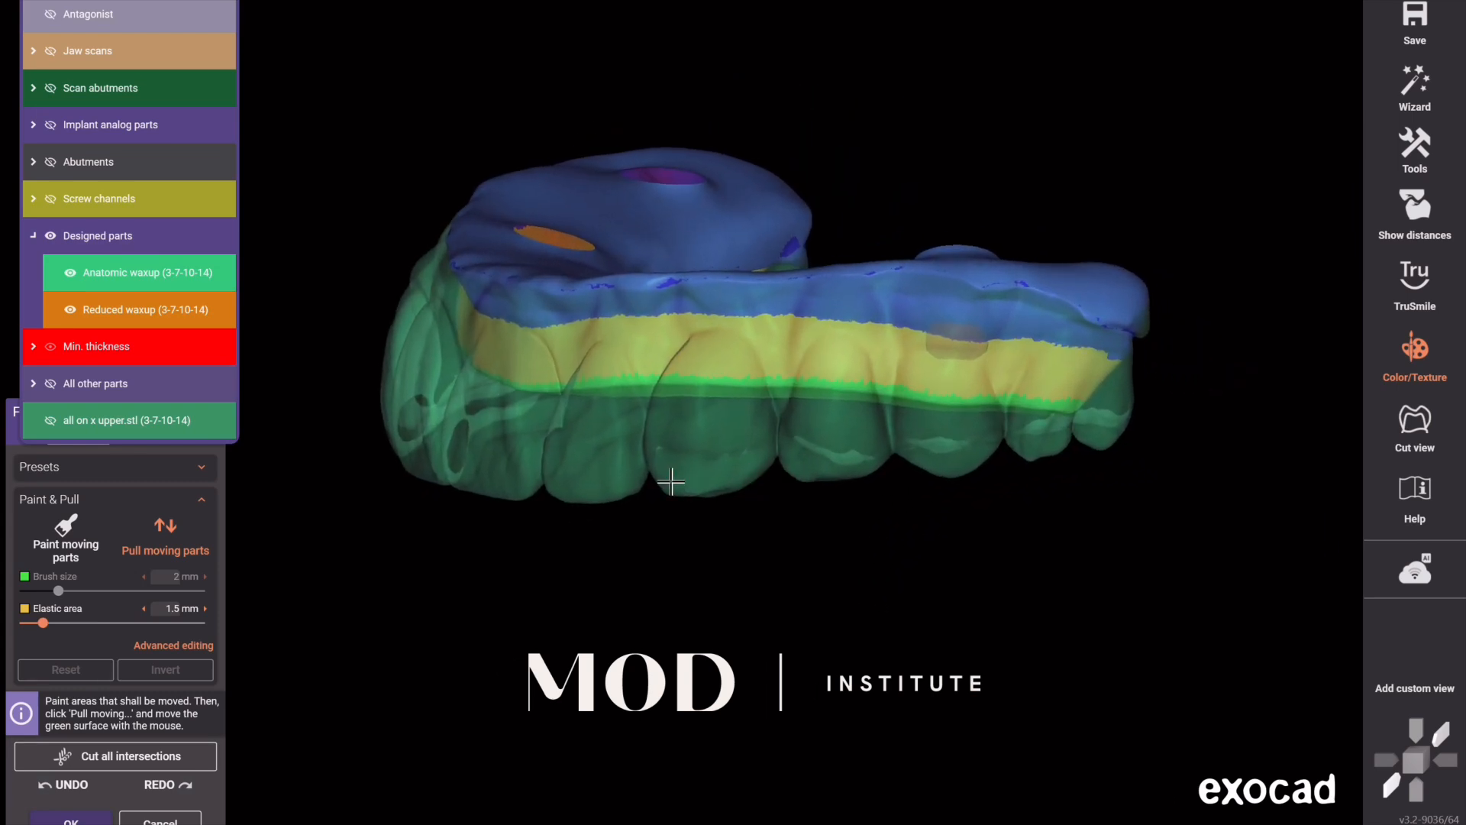
{"action": "left_click_drag", "start_coordinate": [500, 371], "coordinate": [507, 393]}
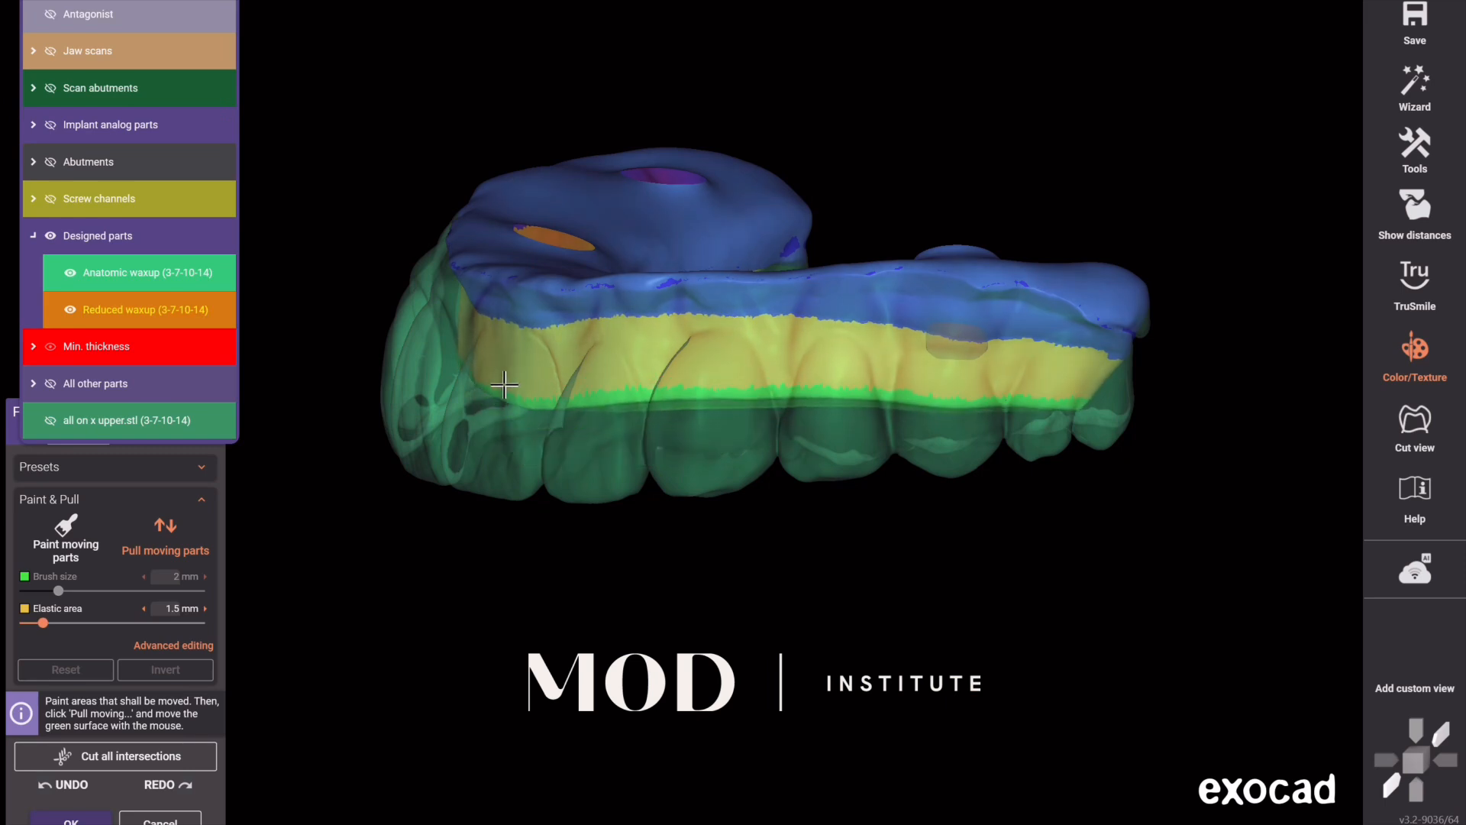
- Examine the ridge's height and position inside the semi-transparent anatomic waxup from both sides, the front and the occlusal view
{"action": "right_click_drag", "start_coordinate": [822, 559], "coordinate": [956, 544]}
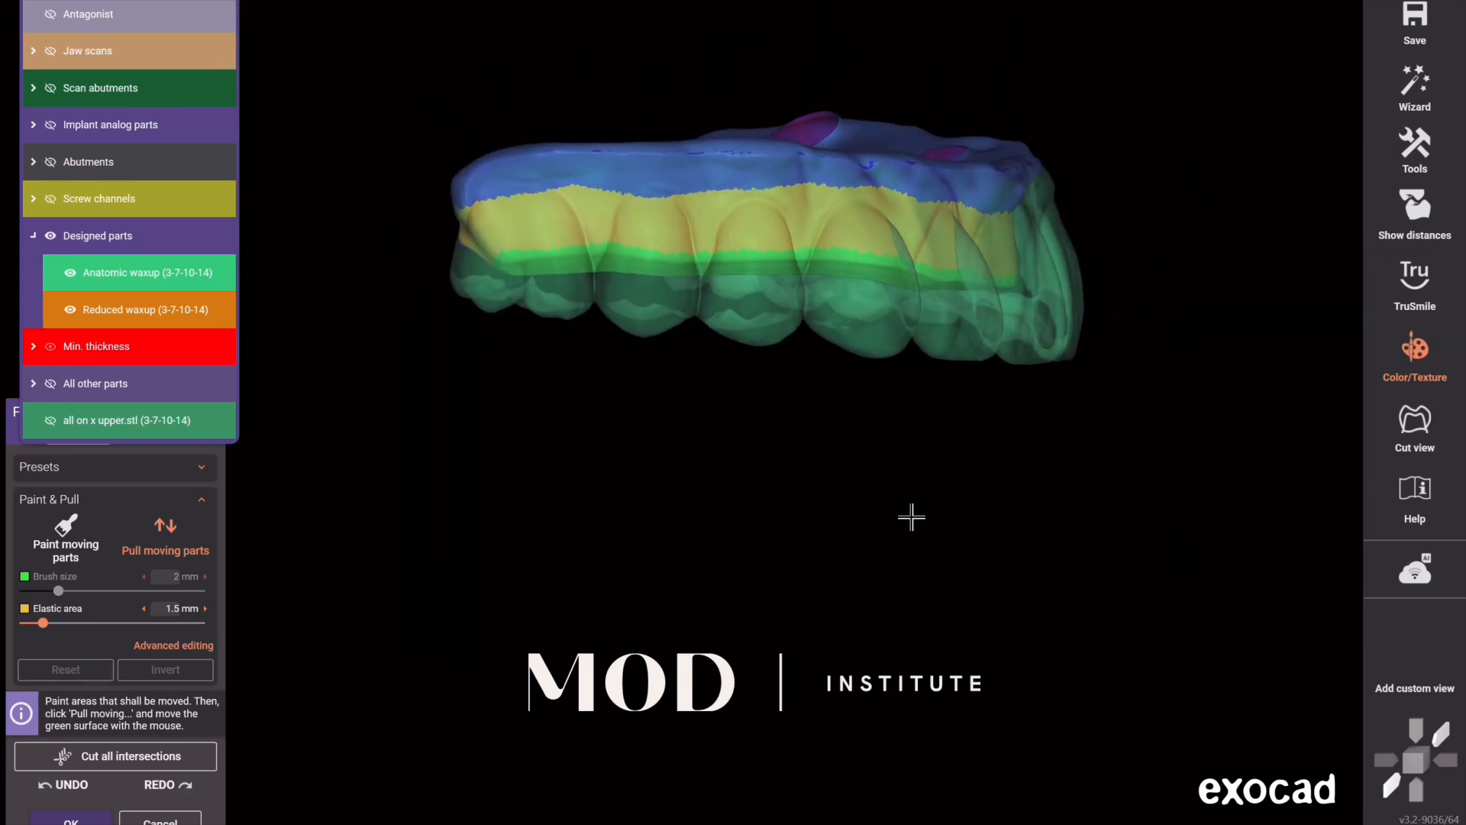
{"action": "right_click_drag", "start_coordinate": [844, 460], "coordinate": [944, 284]}
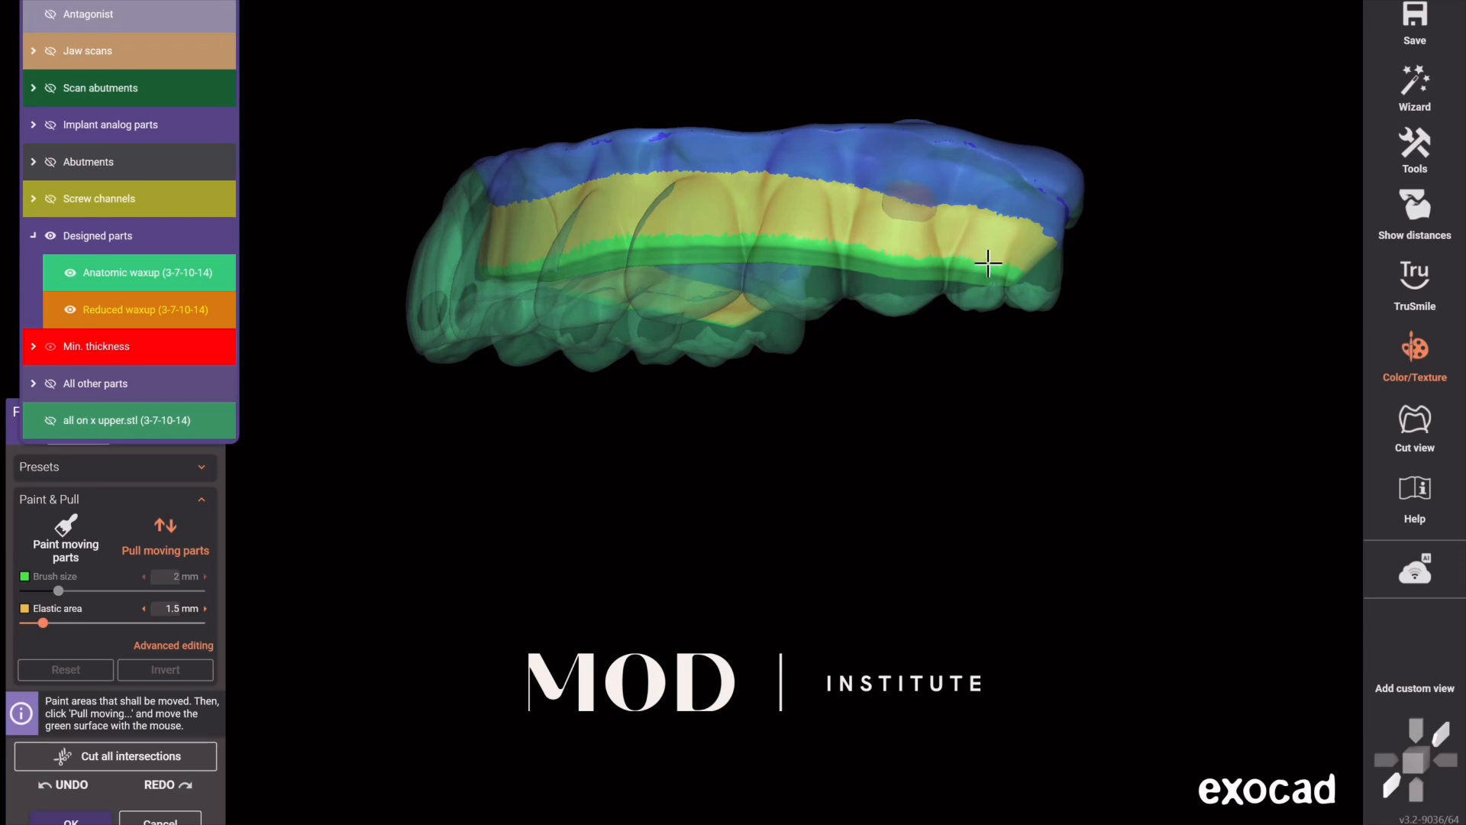
{"action": "right_click_drag", "start_coordinate": [957, 374], "coordinate": [947, 379]}
{"action": "right_click_drag", "start_coordinate": [669, 339], "coordinate": [740, 368]}
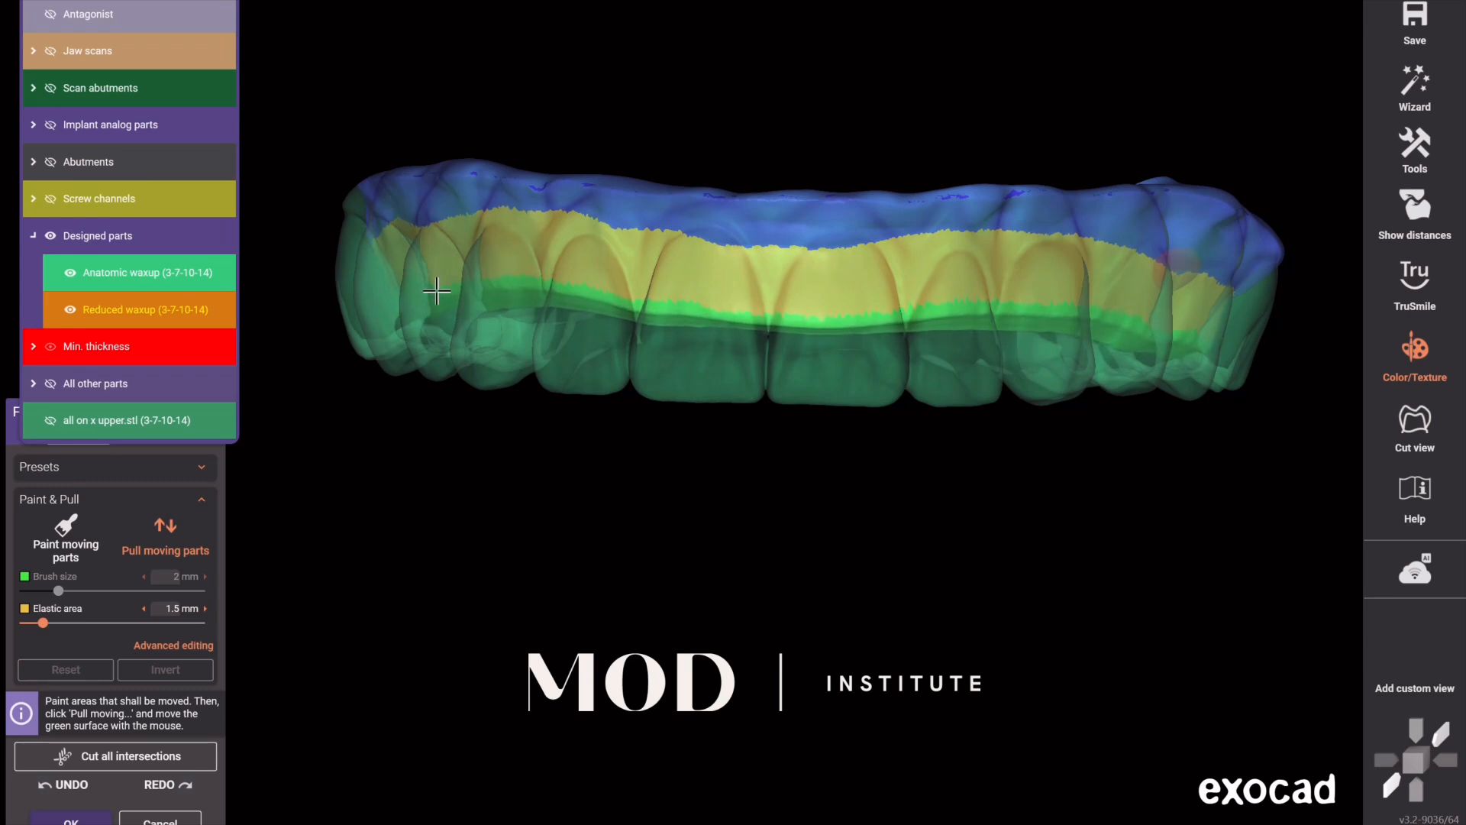
{"action": "right_click_drag", "start_coordinate": [814, 526], "coordinate": [812, 414]}
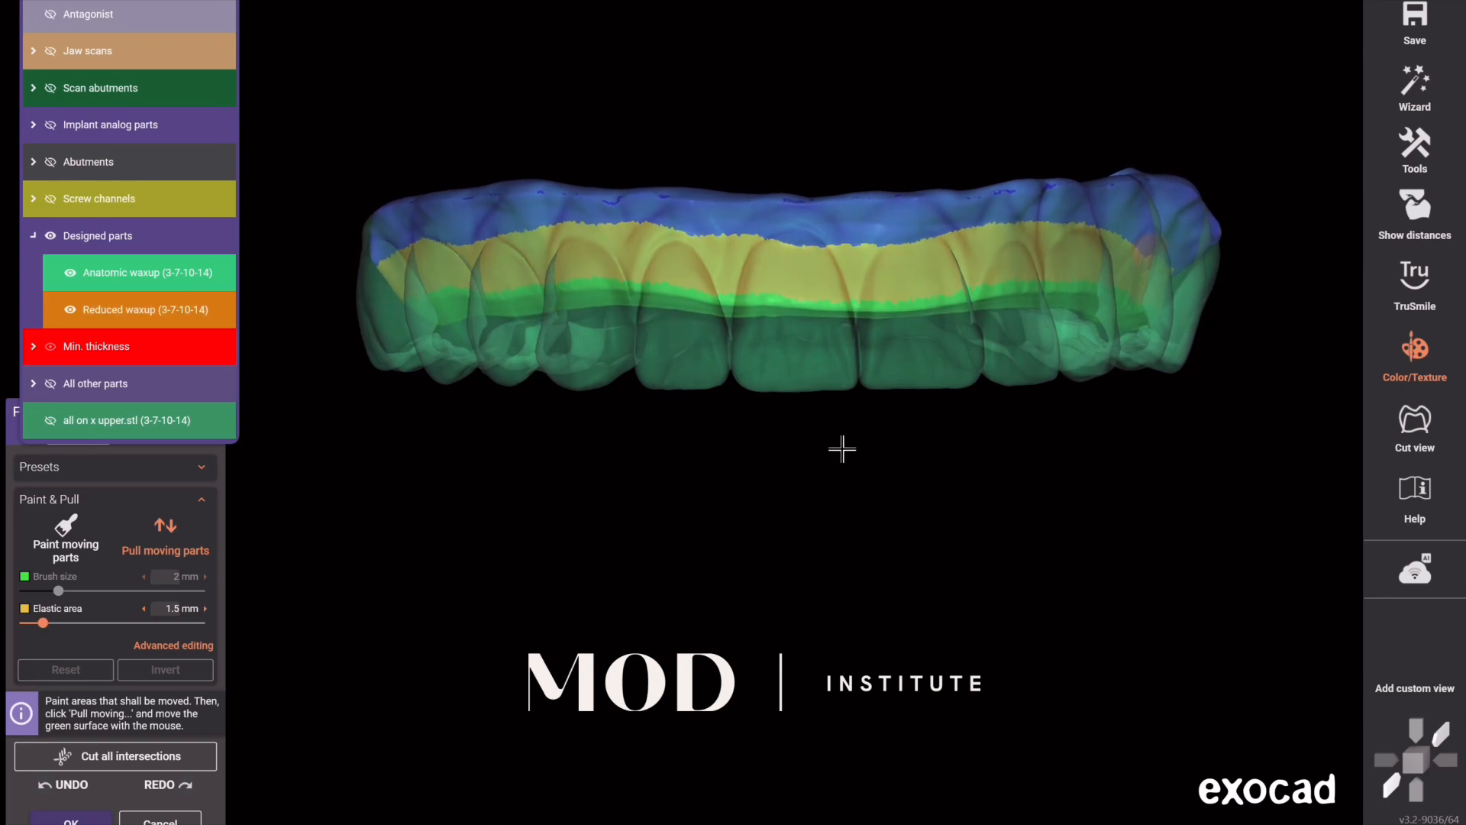
{"action": "right_click_drag", "start_coordinate": [842, 449], "coordinate": [883, 382]}
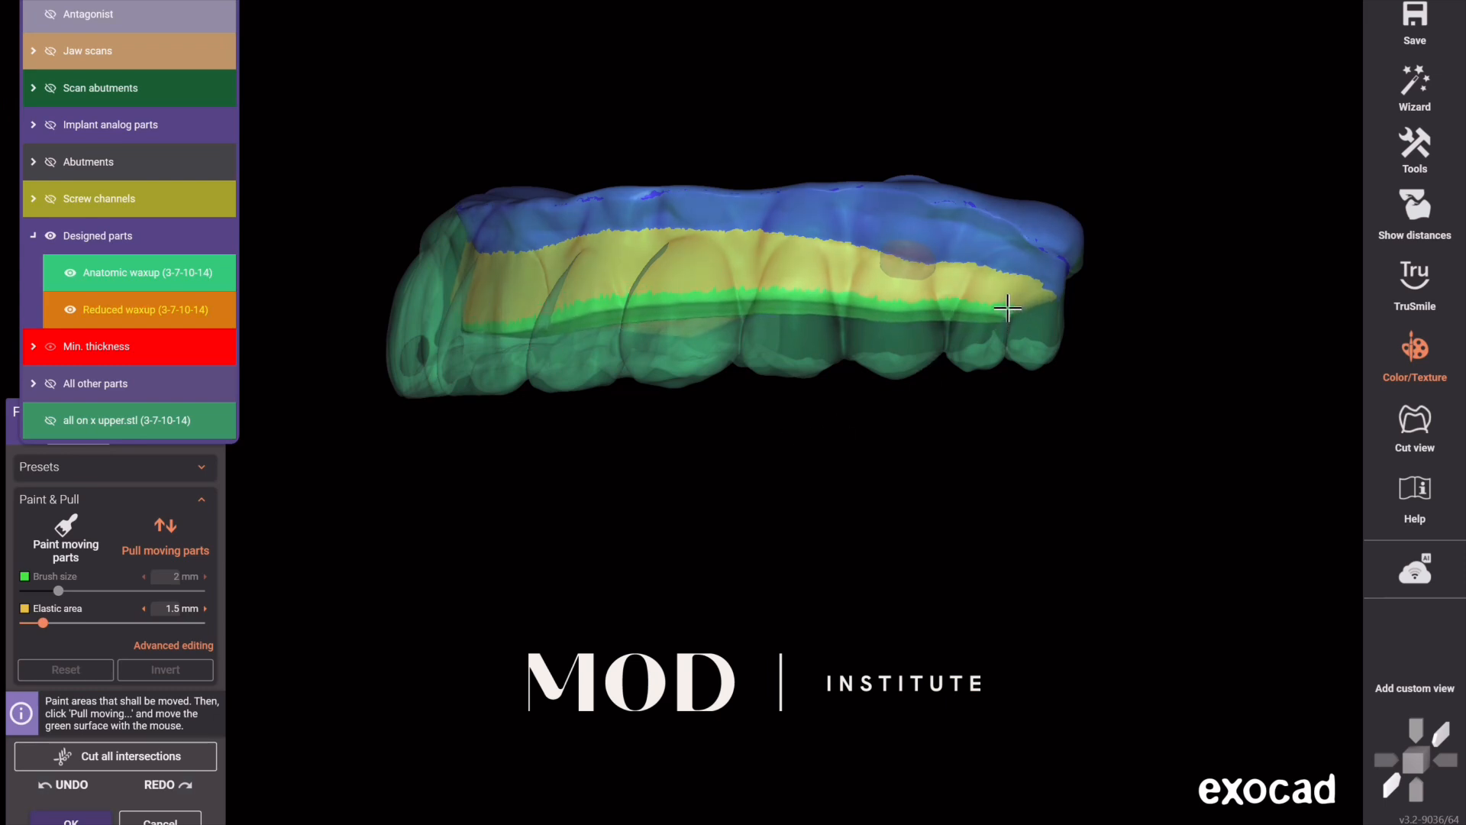
{"action": "right_click_drag", "start_coordinate": [617, 357], "coordinate": [856, 358]}
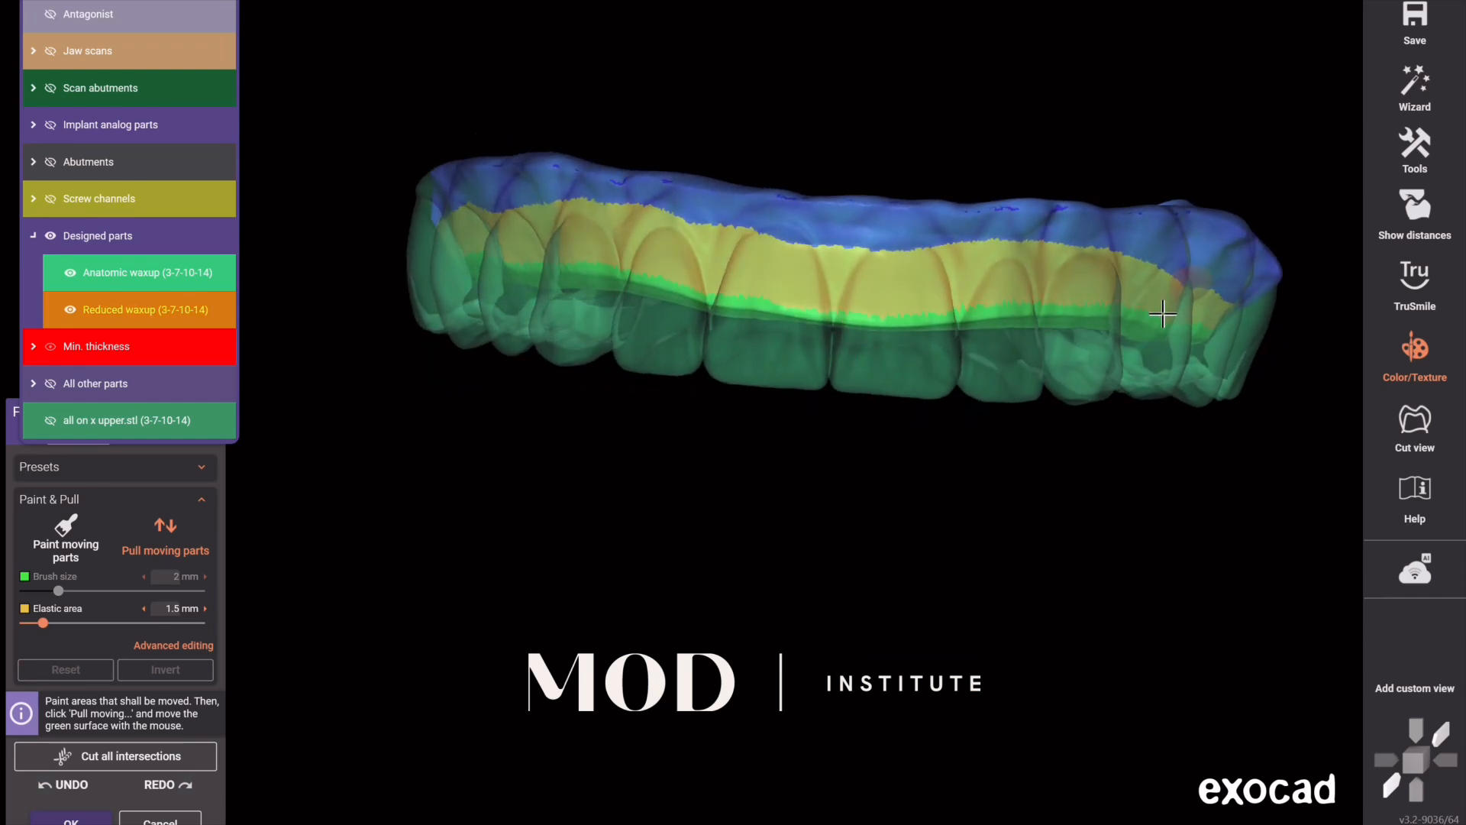
{"action": "right_click_drag", "start_coordinate": [1162, 313], "coordinate": [746, 435]}
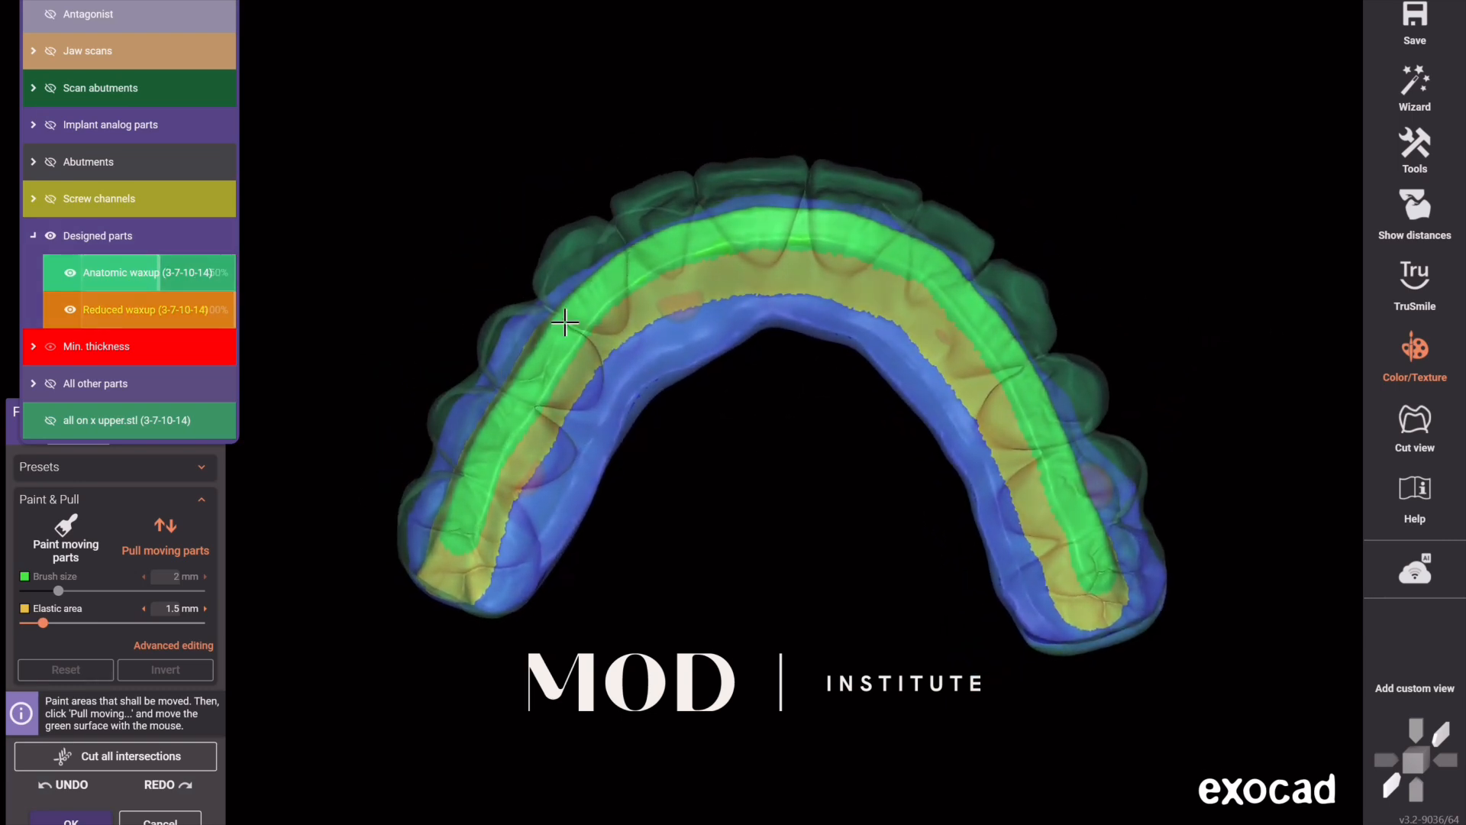
- Check the lingual surface for ridge break-through with the anatomic waxup opaque, make it semi-transparent again and pull the ridge slightly inward
{"action": "left_click_drag", "start_coordinate": [157, 282], "coordinate": [400, 275]}
{"action": "right_click_drag", "start_coordinate": [731, 265], "coordinate": [772, 353]}
{"action": "scroll", "coordinate": [824, 350], "scroll_direction": "up", "scroll_amount": 5}
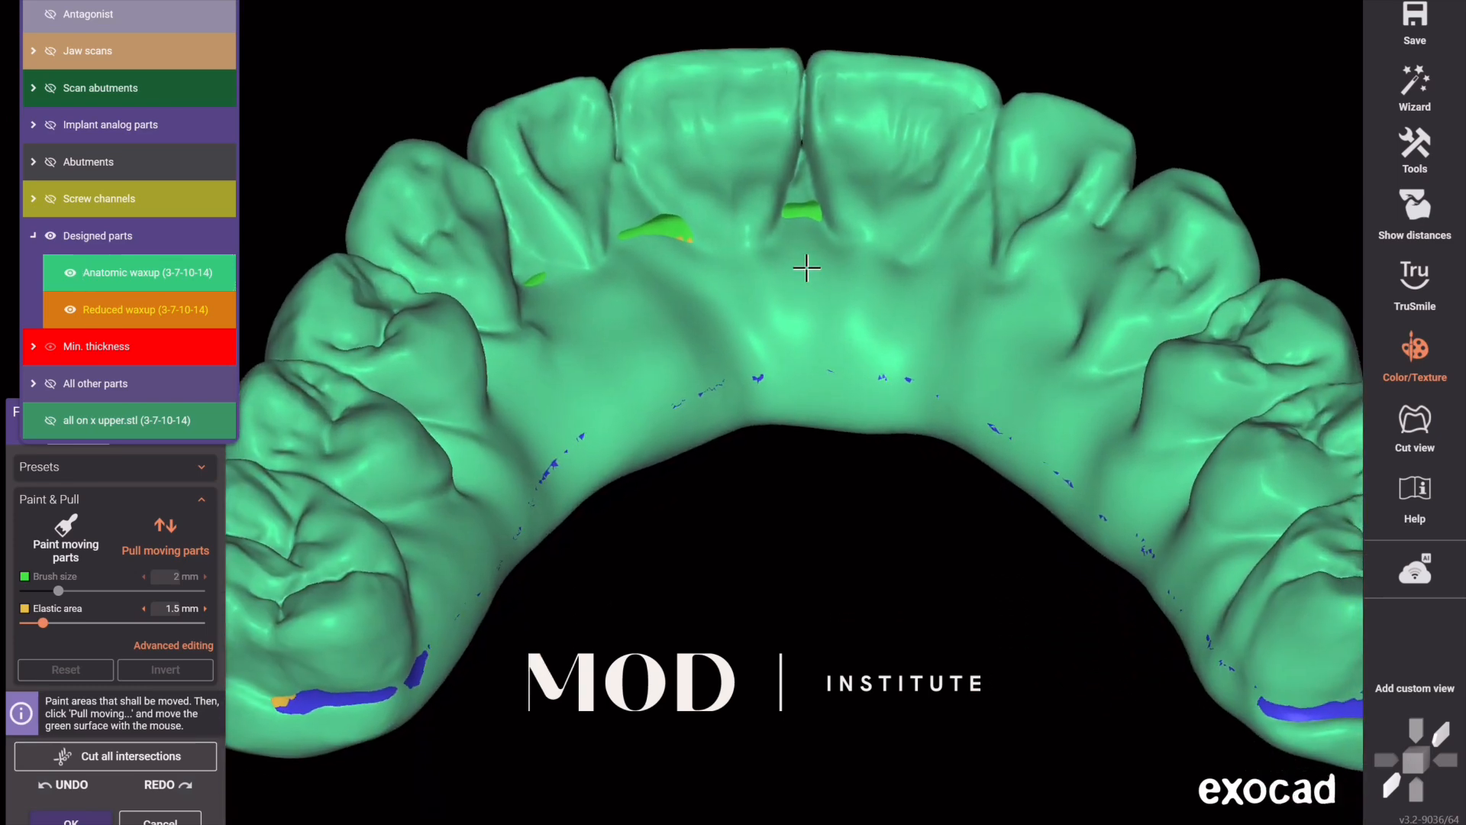
{"action": "right_click_drag", "start_coordinate": [806, 267], "coordinate": [799, 236]}
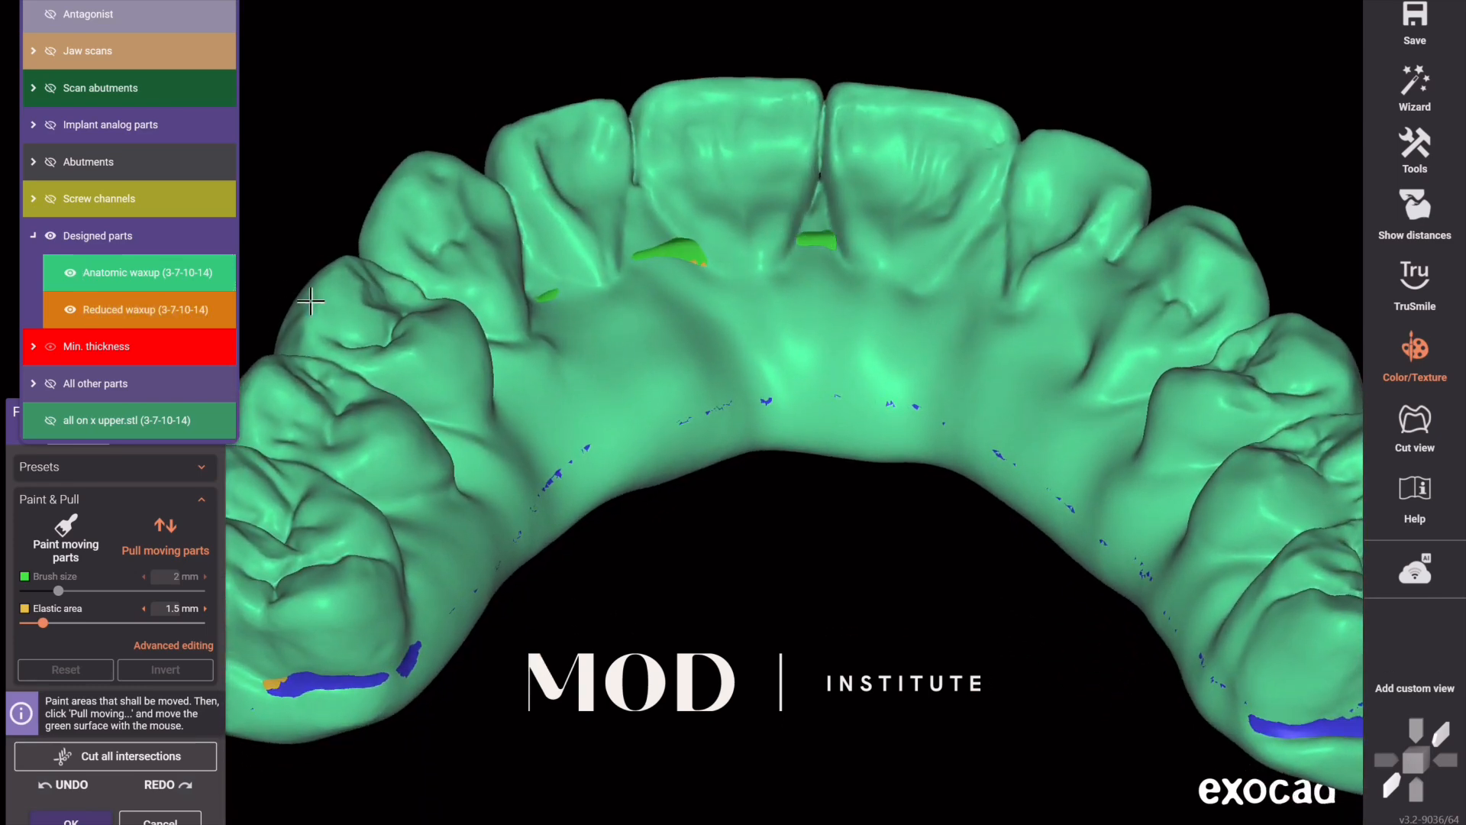
{"action": "left_click_drag", "start_coordinate": [213, 273], "coordinate": [142, 284]}
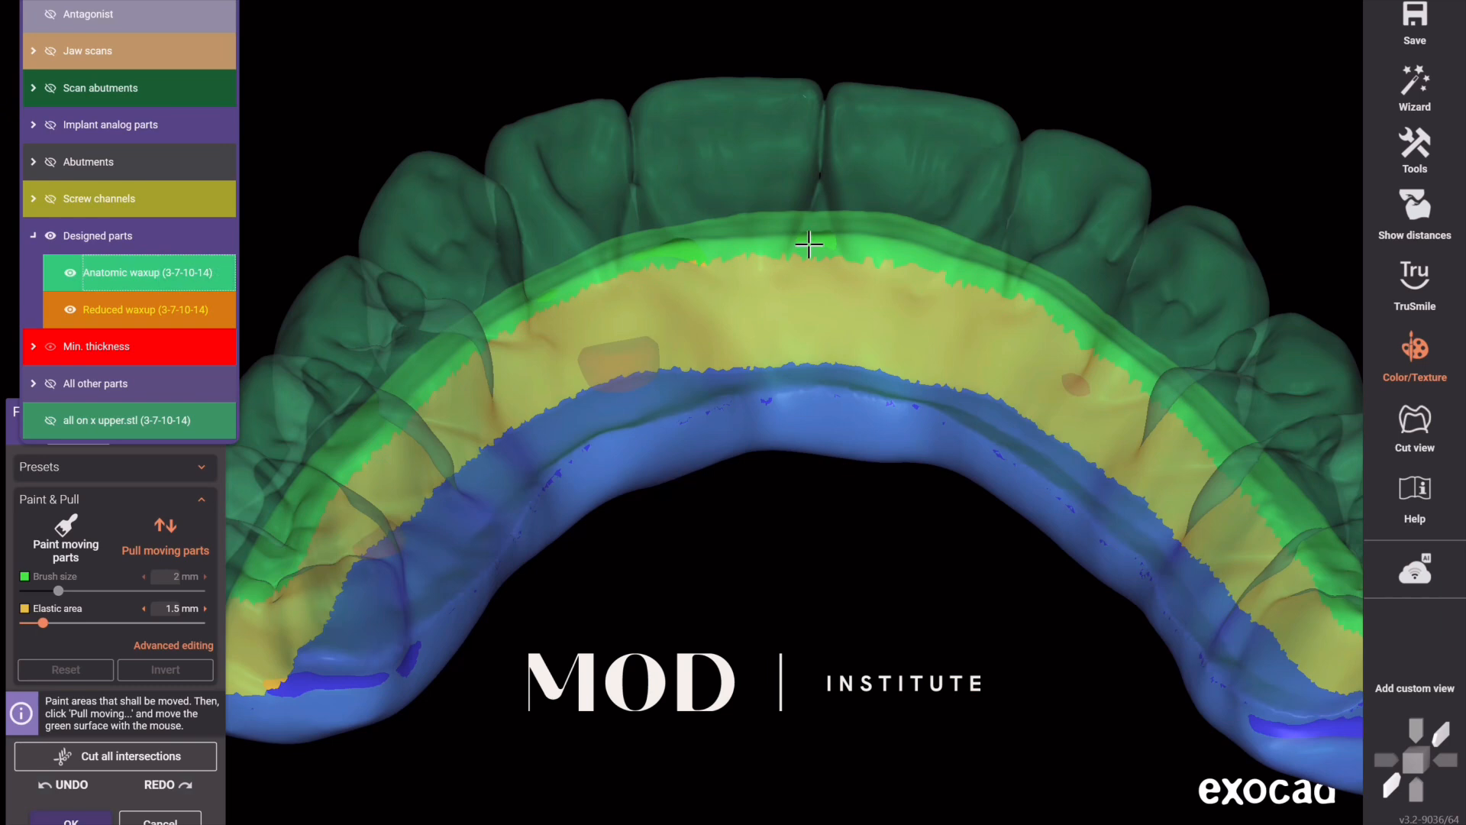
{"action": "left_click_drag", "start_coordinate": [809, 244], "coordinate": [820, 262]}
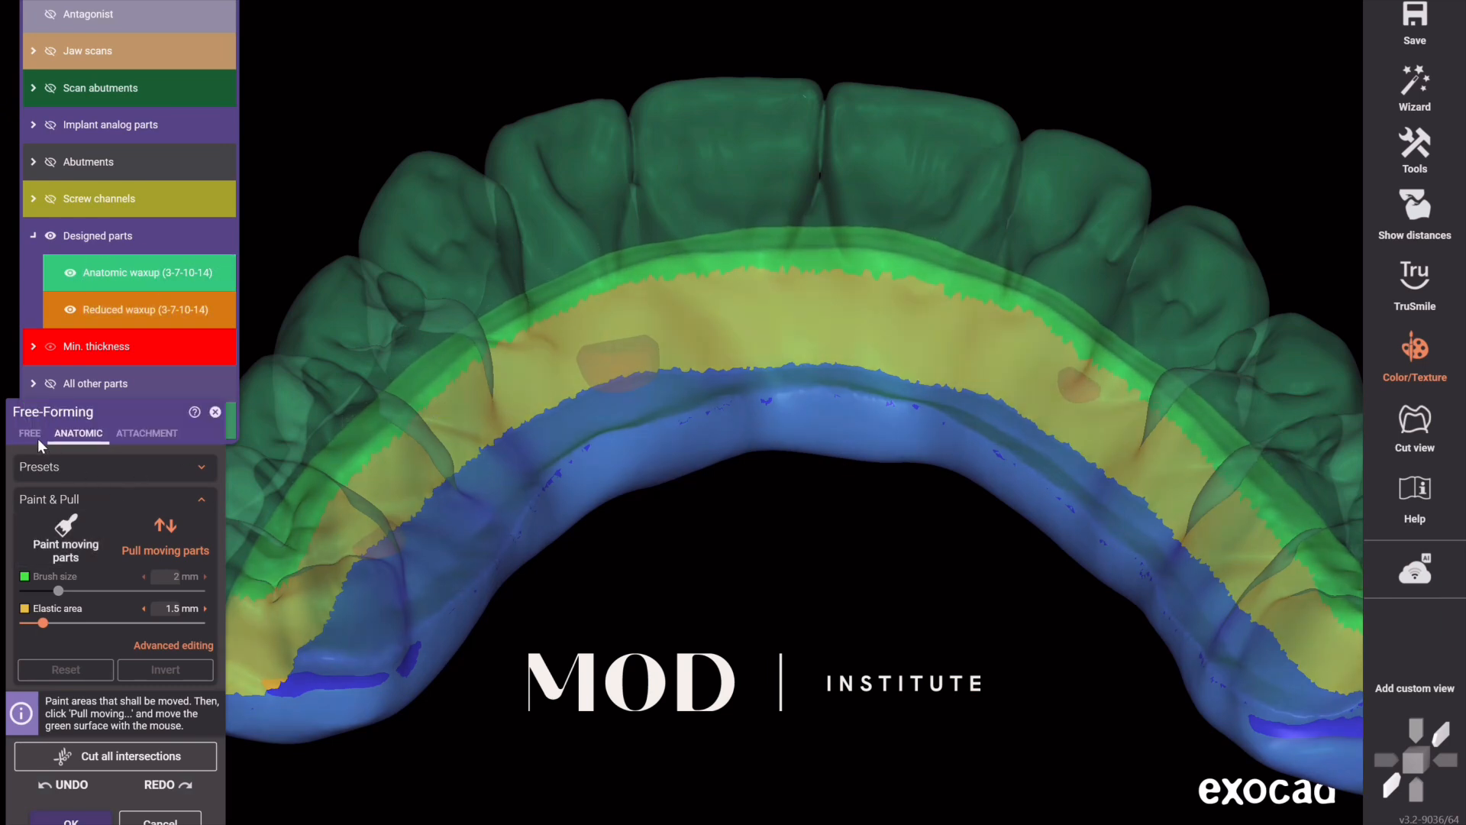
- Switch free-forming to freehand Smooth/Flatten on the reduced waxup with the anatomic waxup hidden, and choose the broad brush type
{"action": "left_click", "coordinate": [37, 436]}
{"action": "mouse_move", "coordinate": [788, 438]}
{"action": "right_mouse_down"}
{"action": "mouse_move", "coordinate": [776, 461]}
{"action": "mouse_move", "coordinate": [829, 448]}
{"action": "mouse_move", "coordinate": [808, 441]}
{"action": "right_mouse_up"}
{"action": "scroll", "coordinate": [828, 448], "scroll_direction": "down", "scroll_amount": 3}
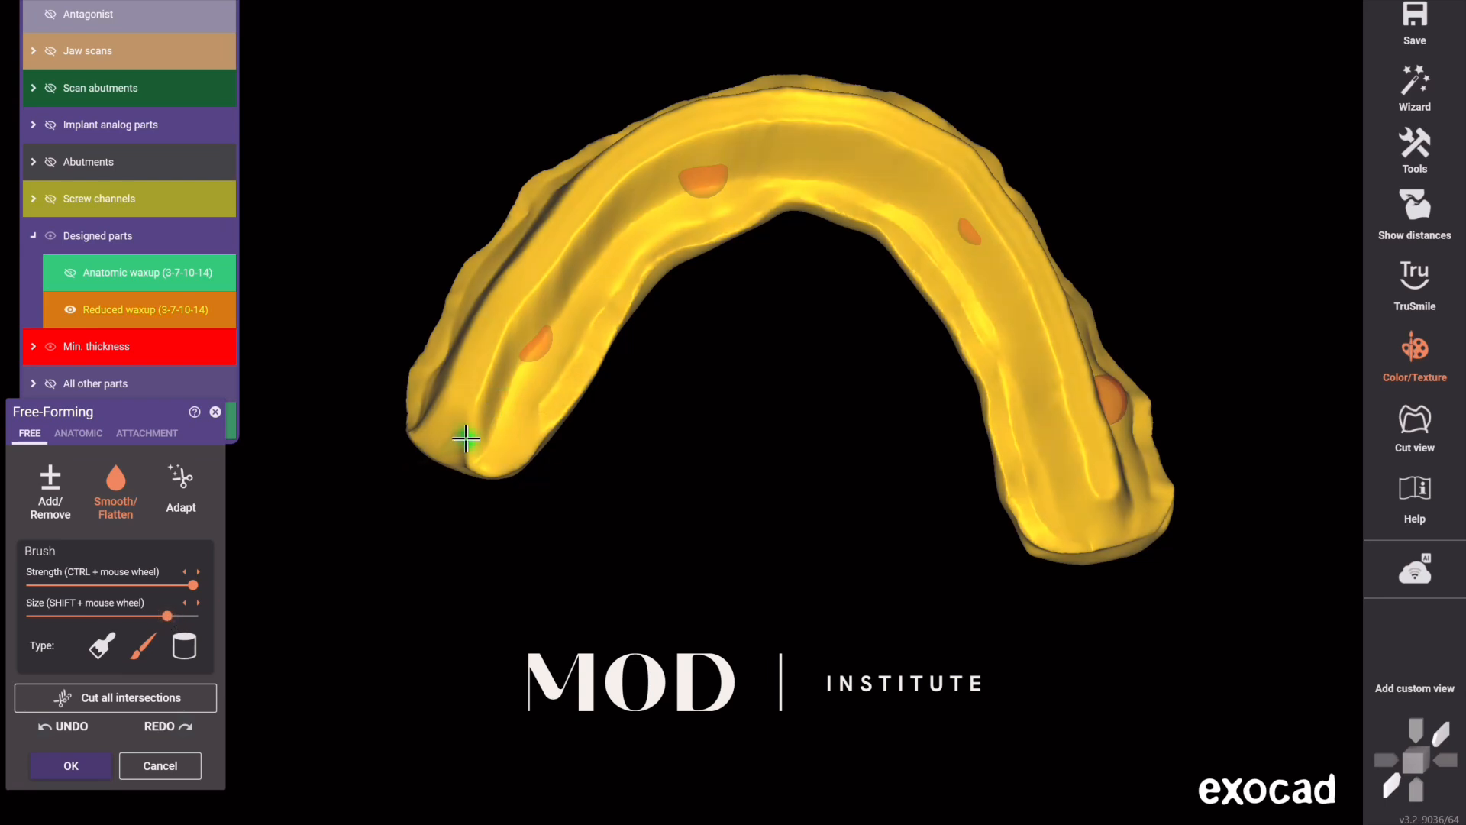
{"action": "scroll", "coordinate": [433, 432], "scroll_direction": "up", "scroll_amount": 3}
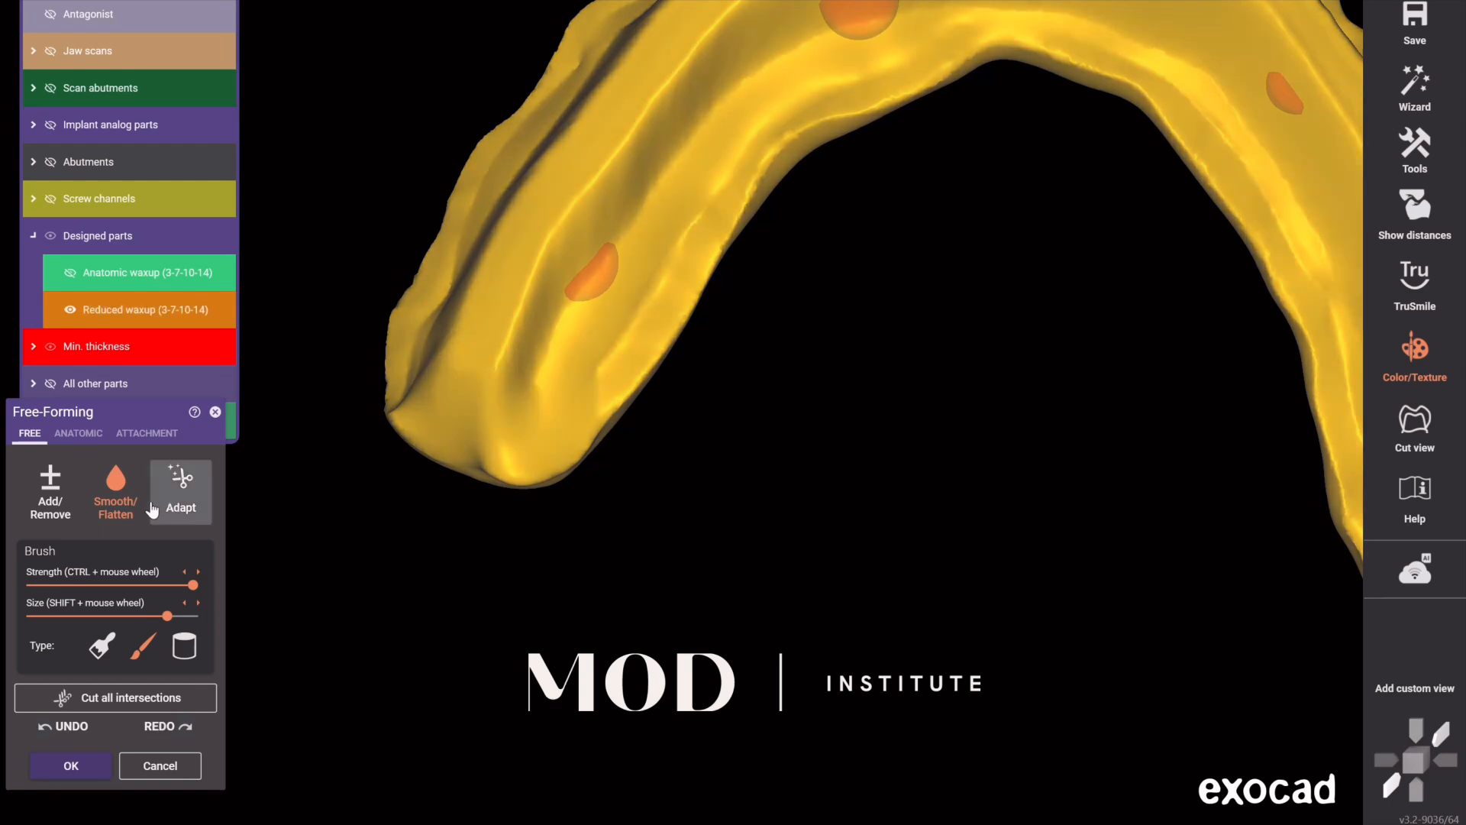
{"action": "left_click", "coordinate": [102, 645]}
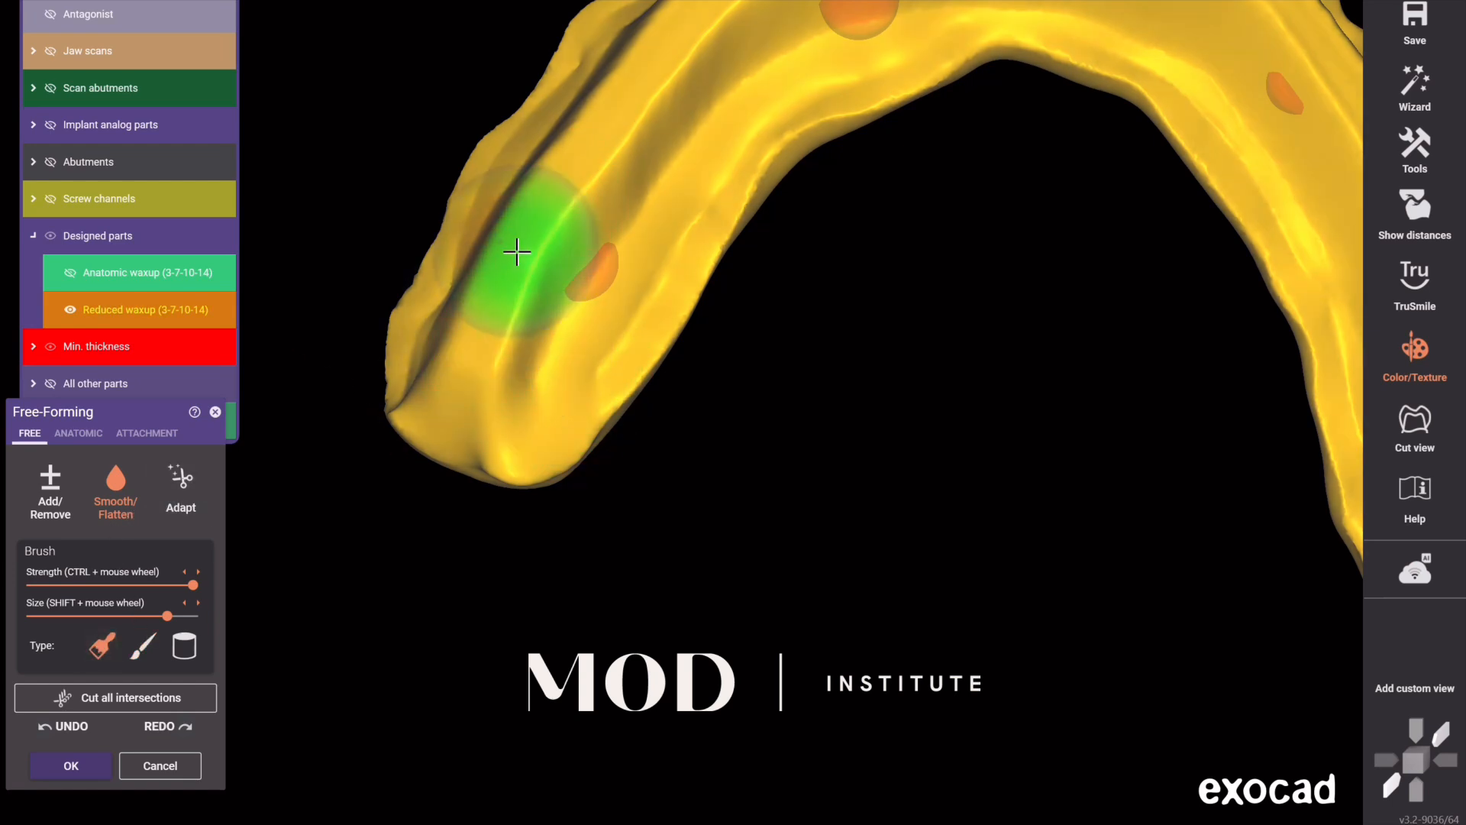
- Smooth the raised ridge and its flanks on the reduced waxup along the whole arch
{"action": "mouse_move", "coordinate": [514, 249]}
{"action": "right_mouse_down"}
{"action": "mouse_move", "coordinate": [724, 346]}
{"action": "mouse_move", "coordinate": [909, 351]}
{"action": "mouse_move", "coordinate": [955, 396]}
{"action": "mouse_move", "coordinate": [857, 321]}
{"action": "mouse_move", "coordinate": [780, 310]}
{"action": "right_mouse_up"}
{"action": "mouse_move", "coordinate": [781, 311]}
{"action": "left_mouse_down"}
{"action": "mouse_move", "coordinate": [949, 325]}
{"action": "mouse_move", "coordinate": [590, 335]}
{"action": "mouse_move", "coordinate": [914, 350]}
{"action": "mouse_move", "coordinate": [917, 322]}
{"action": "left_mouse_up"}
{"action": "scroll", "coordinate": [918, 322], "scroll_direction": "down", "scroll_amount": 3}
{"action": "right_click_drag", "start_coordinate": [918, 323], "coordinate": [909, 323]}
{"action": "middle_click_drag", "start_coordinate": [909, 324], "coordinate": [772, 436]}
{"action": "mouse_move", "coordinate": [849, 162]}
{"action": "left_mouse_down"}
{"action": "mouse_move", "coordinate": [671, 144]}
{"action": "mouse_move", "coordinate": [474, 252]}
{"action": "mouse_move", "coordinate": [281, 504]}
{"action": "mouse_move", "coordinate": [427, 299]}
{"action": "left_mouse_up"}
{"action": "middle_click_drag", "start_coordinate": [428, 300], "coordinate": [631, 249]}
{"action": "right_click_drag", "start_coordinate": [631, 249], "coordinate": [619, 140]}
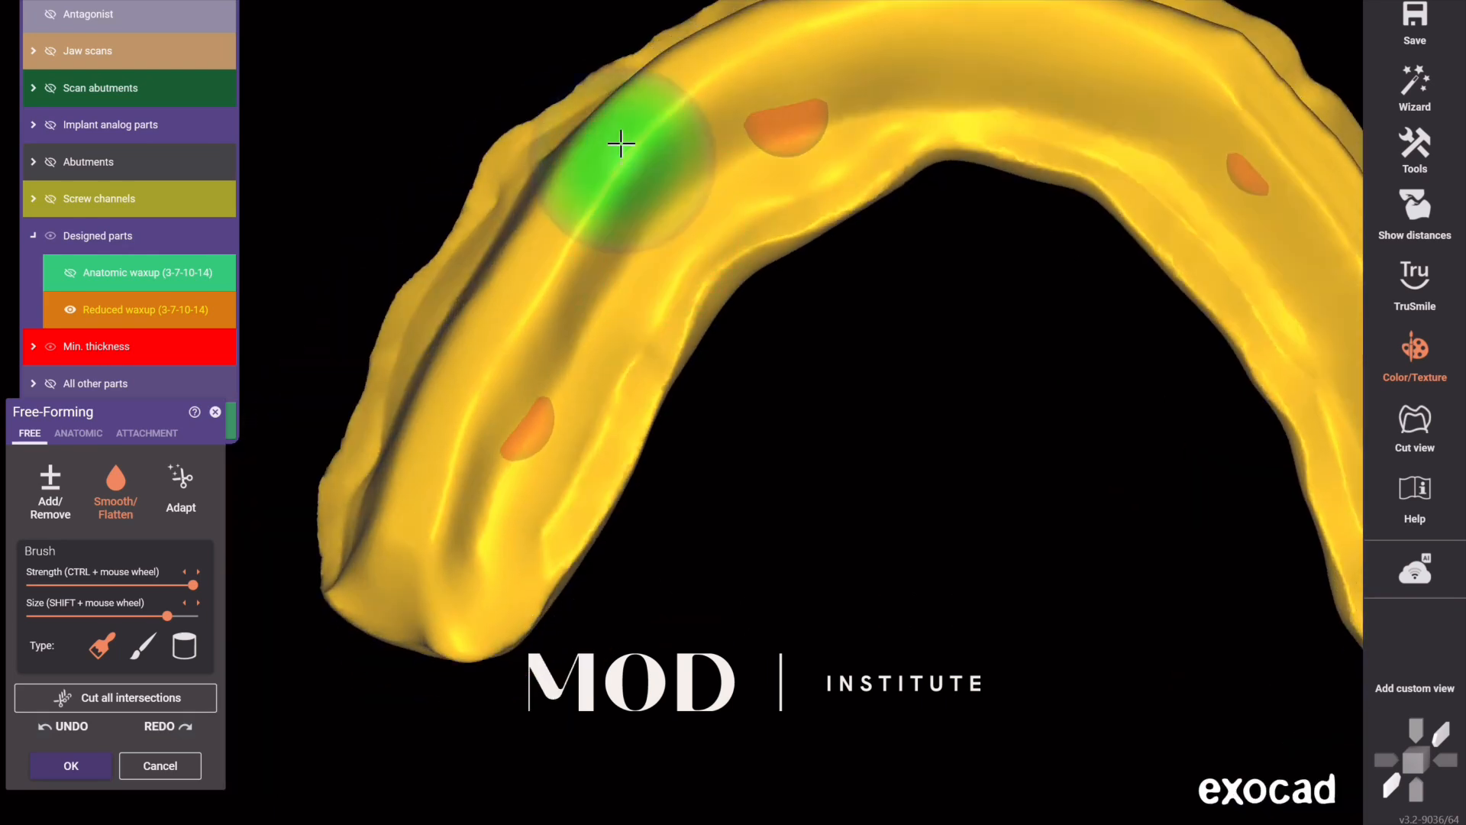
{"action": "left_click_drag", "start_coordinate": [618, 141], "coordinate": [409, 478]}
{"action": "middle_click_drag", "start_coordinate": [976, 302], "coordinate": [553, 315]}
{"action": "mouse_move", "coordinate": [745, 49]}
{"action": "left_mouse_down"}
{"action": "mouse_move", "coordinate": [791, 53]}
{"action": "mouse_move", "coordinate": [926, 247]}
{"action": "mouse_move", "coordinate": [1057, 526]}
{"action": "mouse_move", "coordinate": [949, 419]}
{"action": "left_mouse_up"}
{"action": "scroll", "coordinate": [955, 397], "scroll_direction": "down", "scroll_amount": 5}
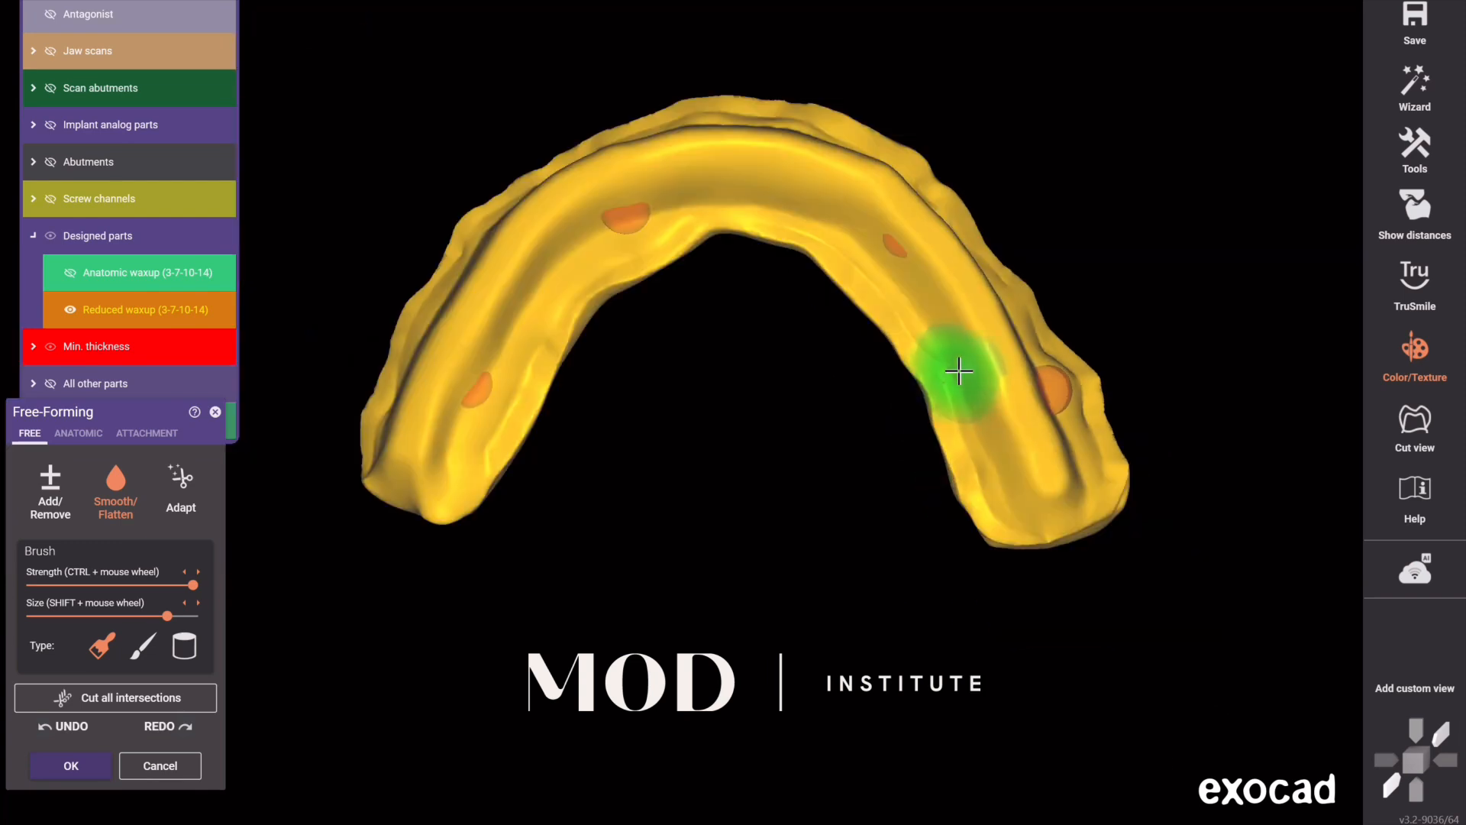
{"action": "scroll", "coordinate": [923, 387], "scroll_direction": "down", "scroll_amount": 2}
{"action": "mouse_move", "coordinate": [922, 389]}
{"action": "right_mouse_down"}
{"action": "mouse_move", "coordinate": [982, 288]}
{"action": "mouse_move", "coordinate": [825, 219]}
{"action": "mouse_move", "coordinate": [574, 284]}
{"action": "right_mouse_up"}
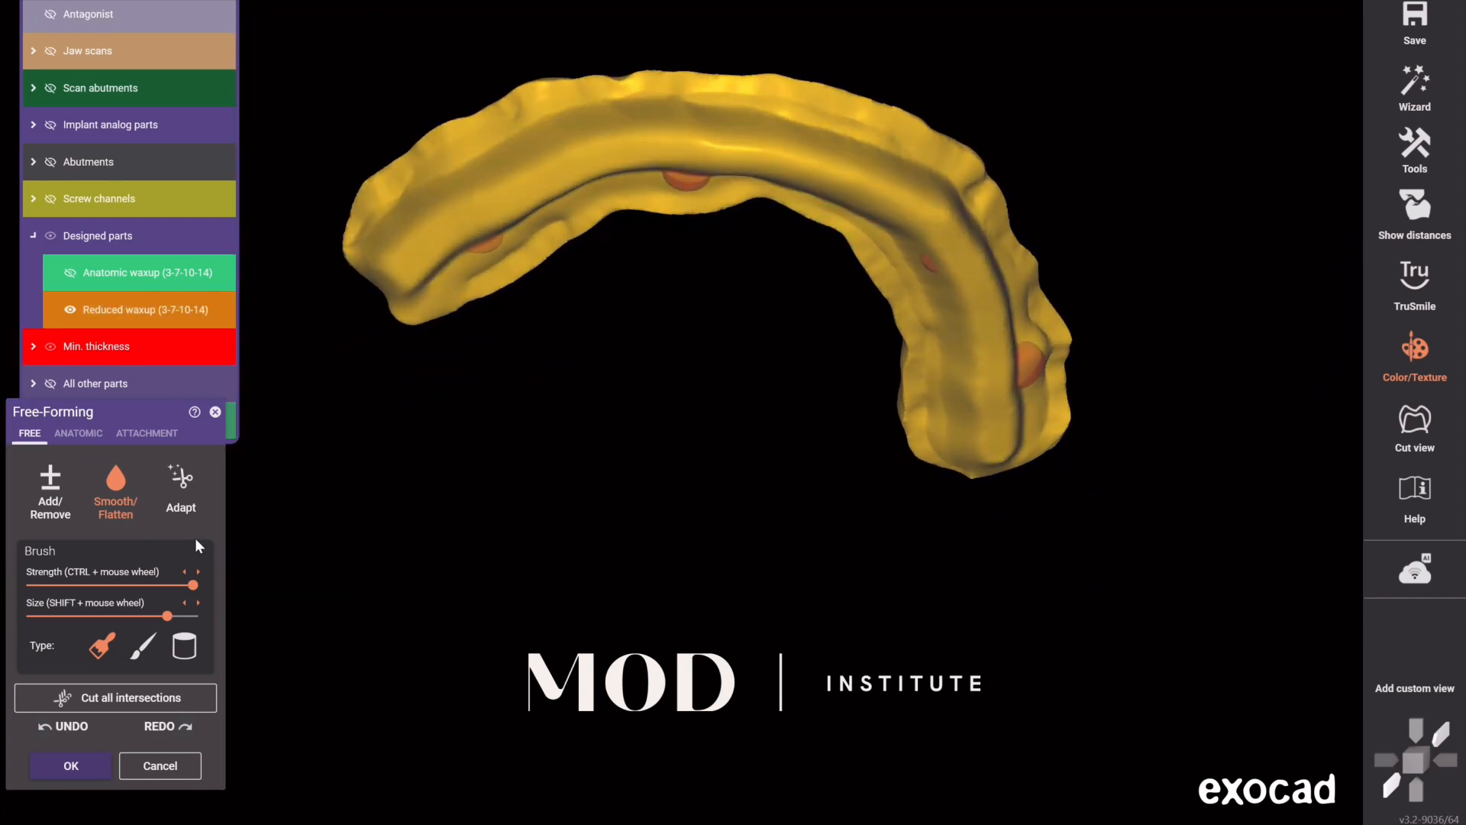
- Reduce the smoothing brush size and refine the ridge surface towards the distal ends of the arch
{"action": "mouse_move", "coordinate": [693, 170]}
{"action": "right_mouse_down"}
{"action": "mouse_move", "coordinate": [701, 122]}
{"action": "mouse_move", "coordinate": [753, 142]}
{"action": "right_mouse_up"}
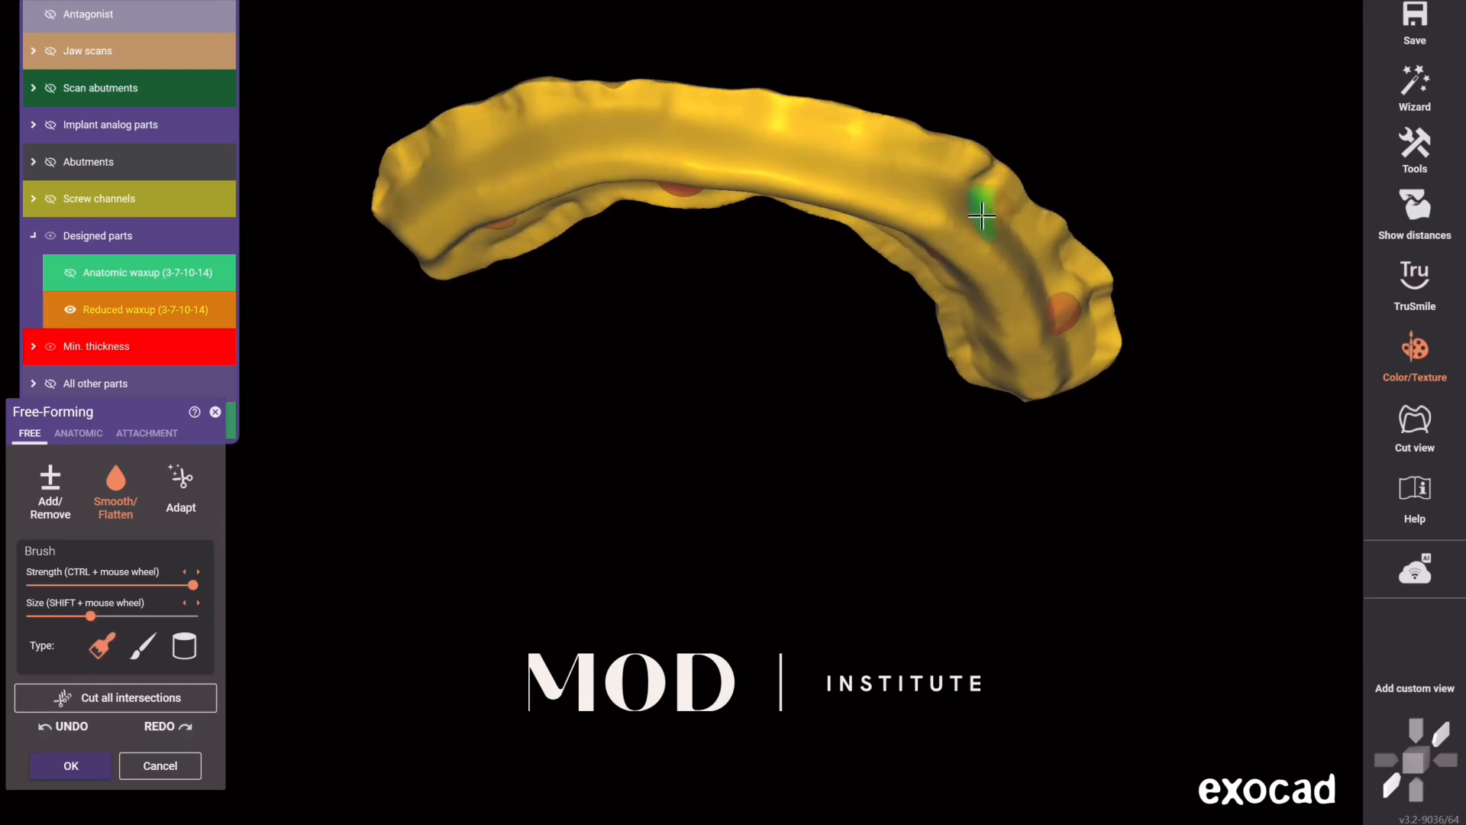
{"action": "right_click_drag", "start_coordinate": [1035, 280], "coordinate": [1022, 284]}
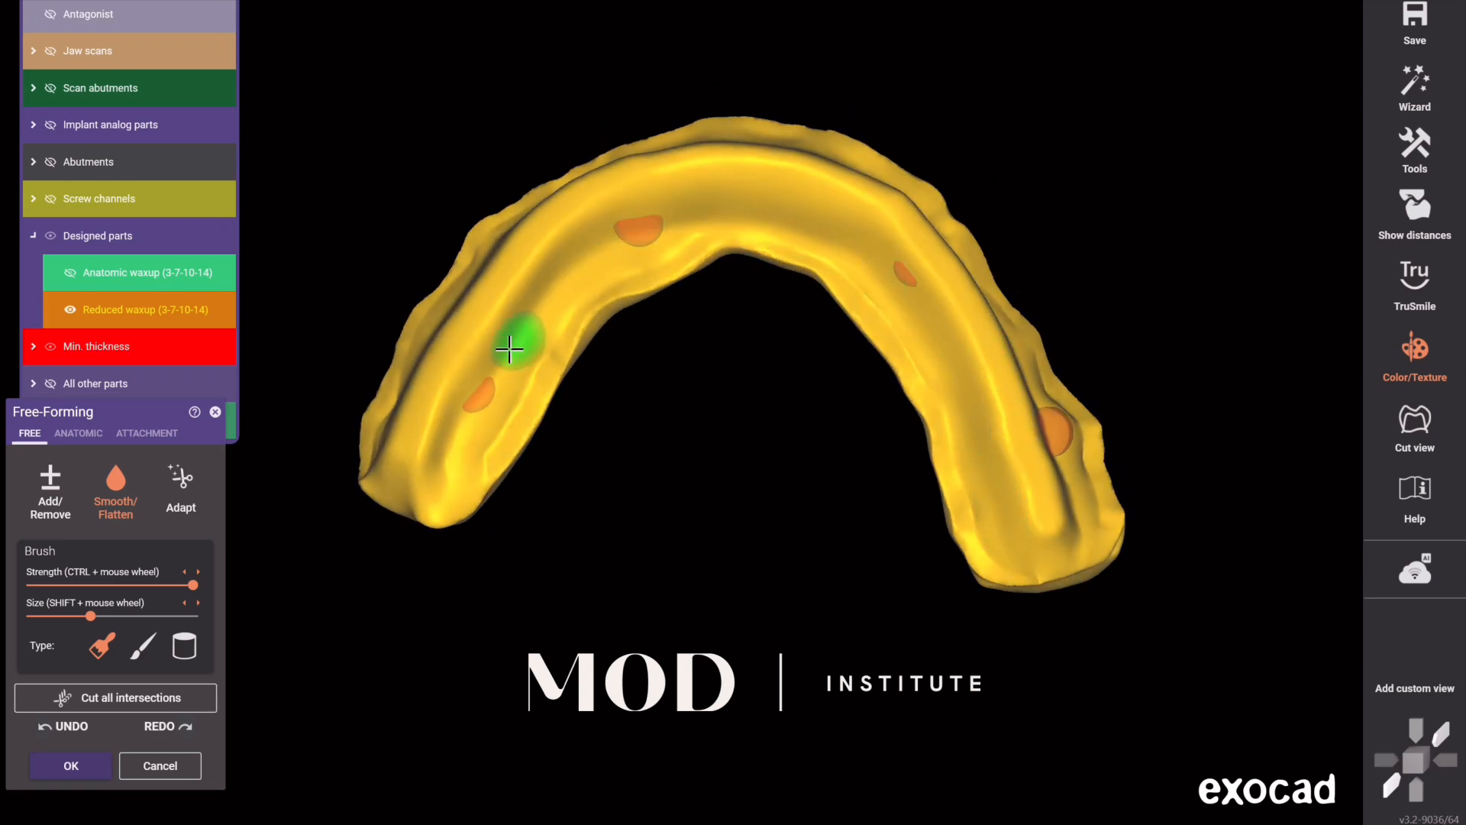
{"action": "scroll", "coordinate": [427, 453], "scroll_direction": "up", "scroll_amount": 3}
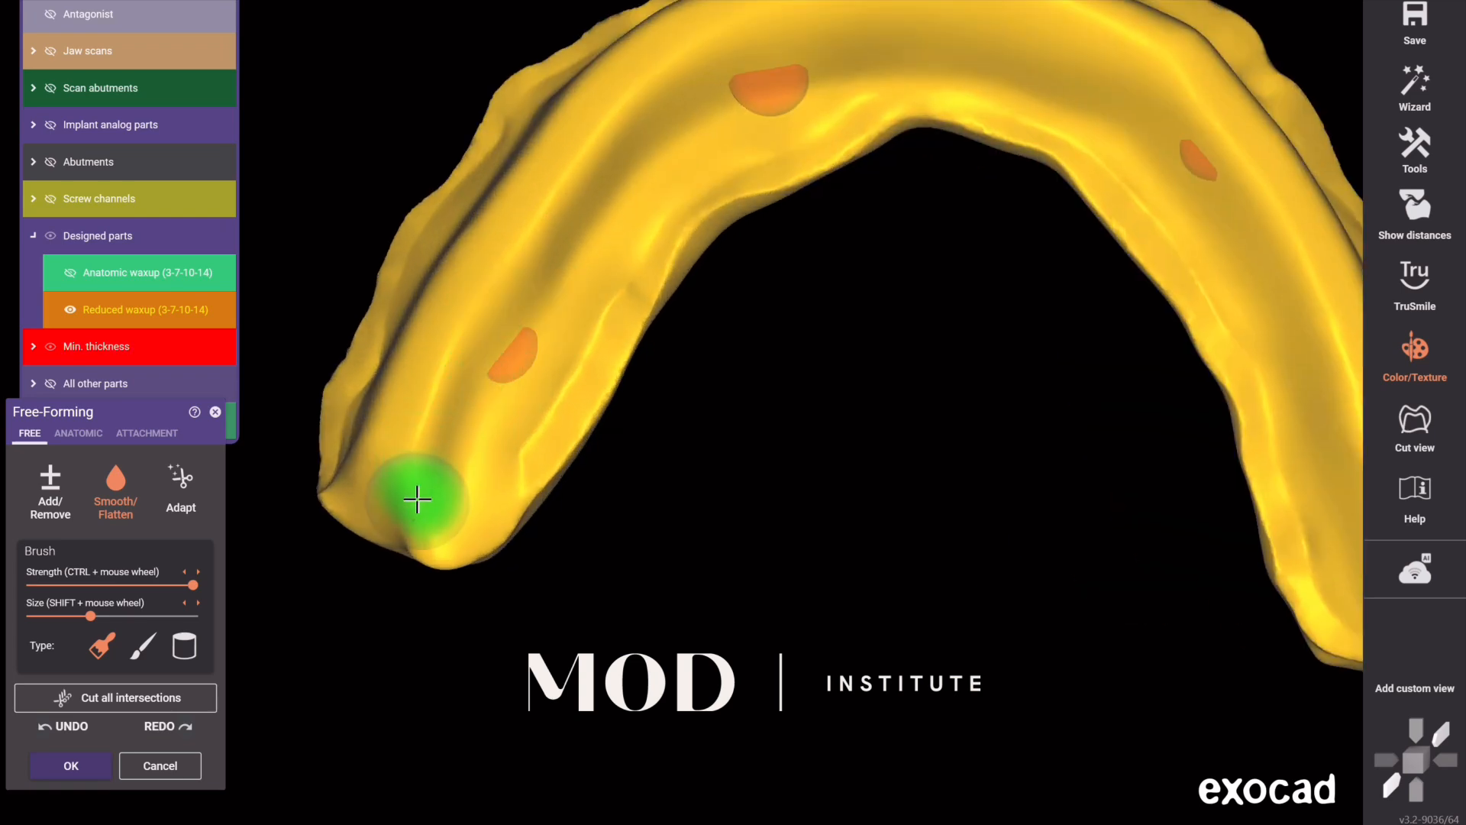
{"action": "scroll", "coordinate": [459, 409], "scroll_direction": "down", "scroll_amount": 5}
- Add material with the broad Add/Remove brush over the orange thin spots on the lingual side and the posterior buccal side
{"action": "left_click", "coordinate": [50, 489]}
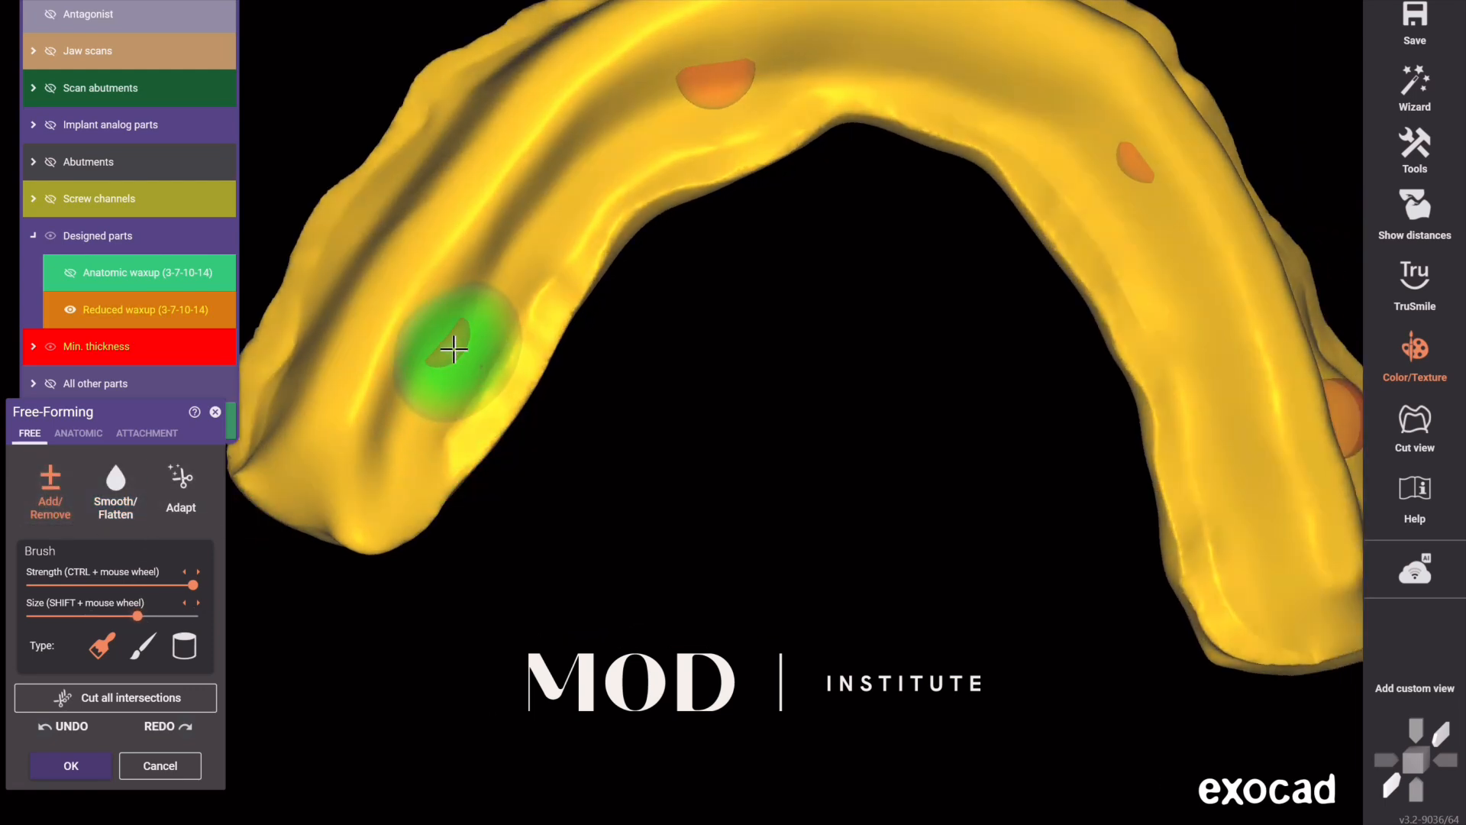
{"action": "mouse_move", "coordinate": [743, 105]}
{"action": "left_mouse_down"}
{"action": "mouse_move", "coordinate": [720, 91]}
{"action": "mouse_move", "coordinate": [730, 100]}
{"action": "mouse_move", "coordinate": [746, 58]}
{"action": "left_mouse_up"}
{"action": "left_click_drag", "start_coordinate": [1140, 170], "coordinate": [1124, 183]}
{"action": "middle_click_drag", "start_coordinate": [1043, 288], "coordinate": [939, 326]}
{"action": "mouse_move", "coordinate": [939, 327]}
{"action": "right_mouse_down"}
{"action": "mouse_move", "coordinate": [871, 341]}
{"action": "mouse_move", "coordinate": [721, 412]}
{"action": "right_mouse_up"}
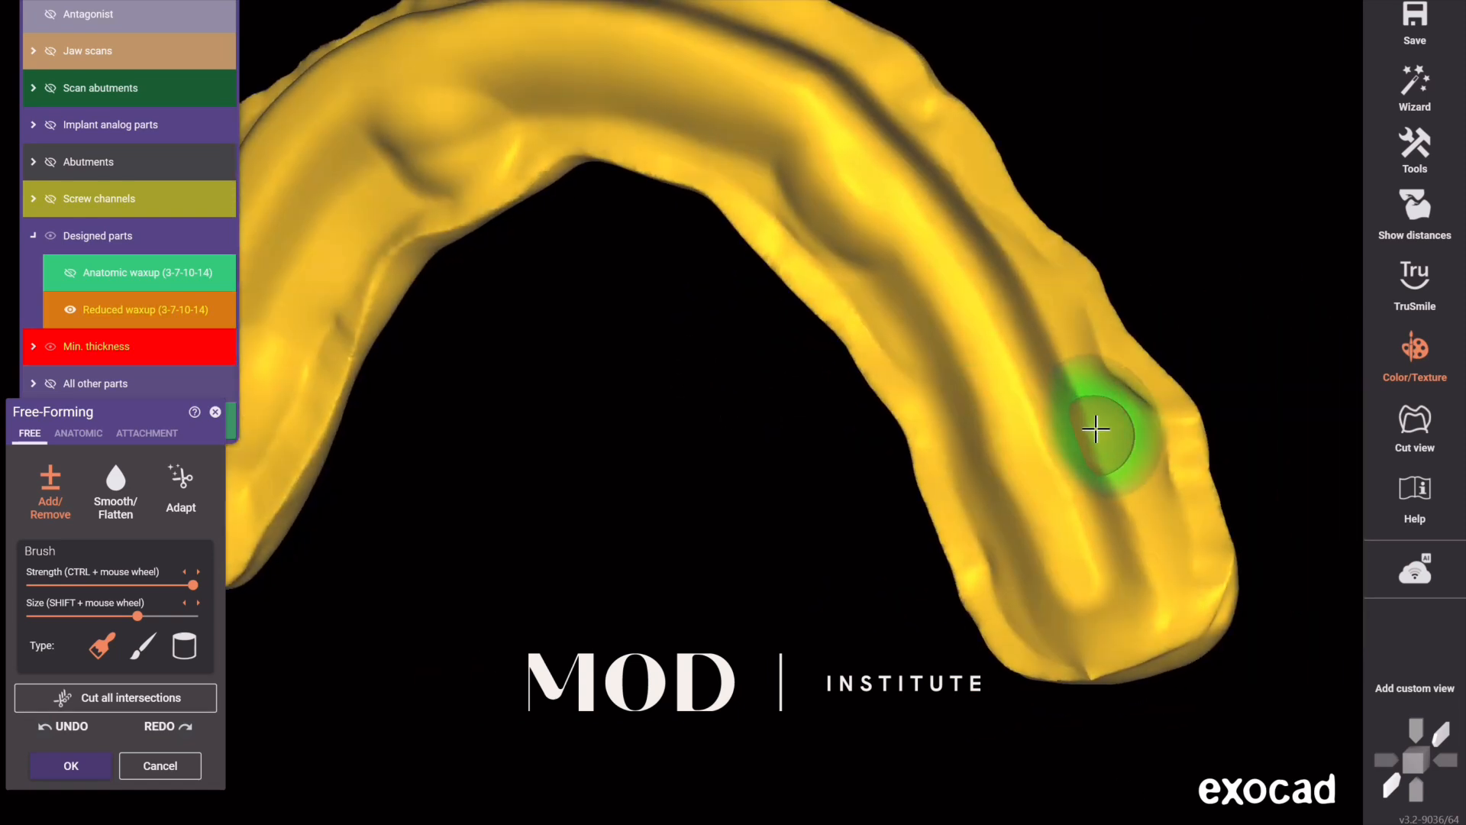
{"action": "mouse_move", "coordinate": [1096, 428]}
{"action": "left_mouse_down"}
{"action": "mouse_move", "coordinate": [1092, 417]}
{"action": "mouse_move", "coordinate": [1106, 432]}
{"action": "left_mouse_up"}
- Cover the remaining orange spot at the posterior buccal site and build up the anterior lingual bumps with more material
{"action": "left_click", "coordinate": [115, 492]}
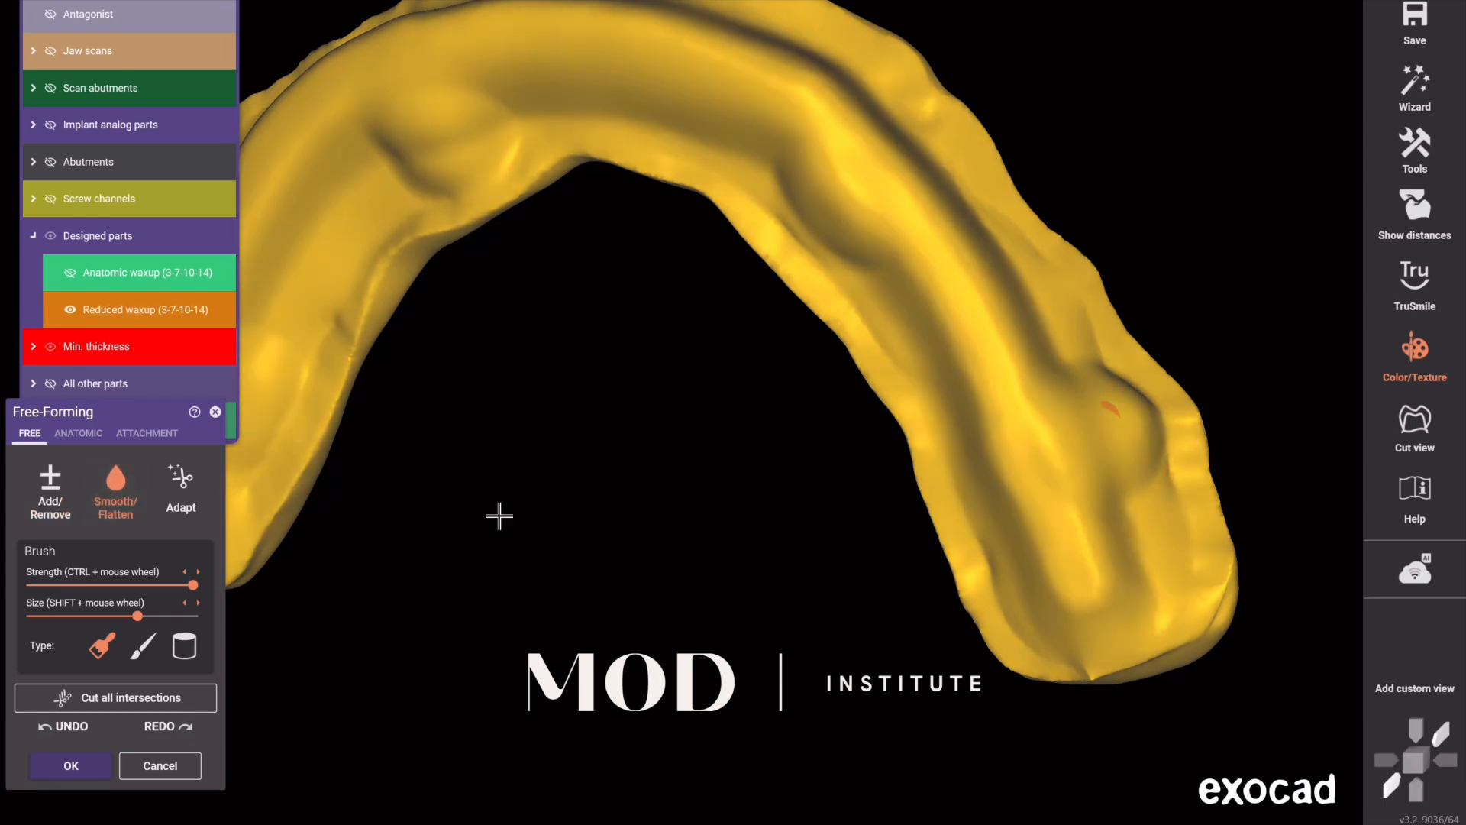
{"action": "left_click", "coordinate": [46, 485]}
{"action": "mouse_move", "coordinate": [1103, 419]}
{"action": "right_mouse_down"}
{"action": "mouse_move", "coordinate": [743, 478]}
{"action": "mouse_move", "coordinate": [975, 474]}
{"action": "mouse_move", "coordinate": [919, 413]}
{"action": "mouse_move", "coordinate": [513, 481]}
{"action": "mouse_move", "coordinate": [687, 399]}
{"action": "right_mouse_up"}
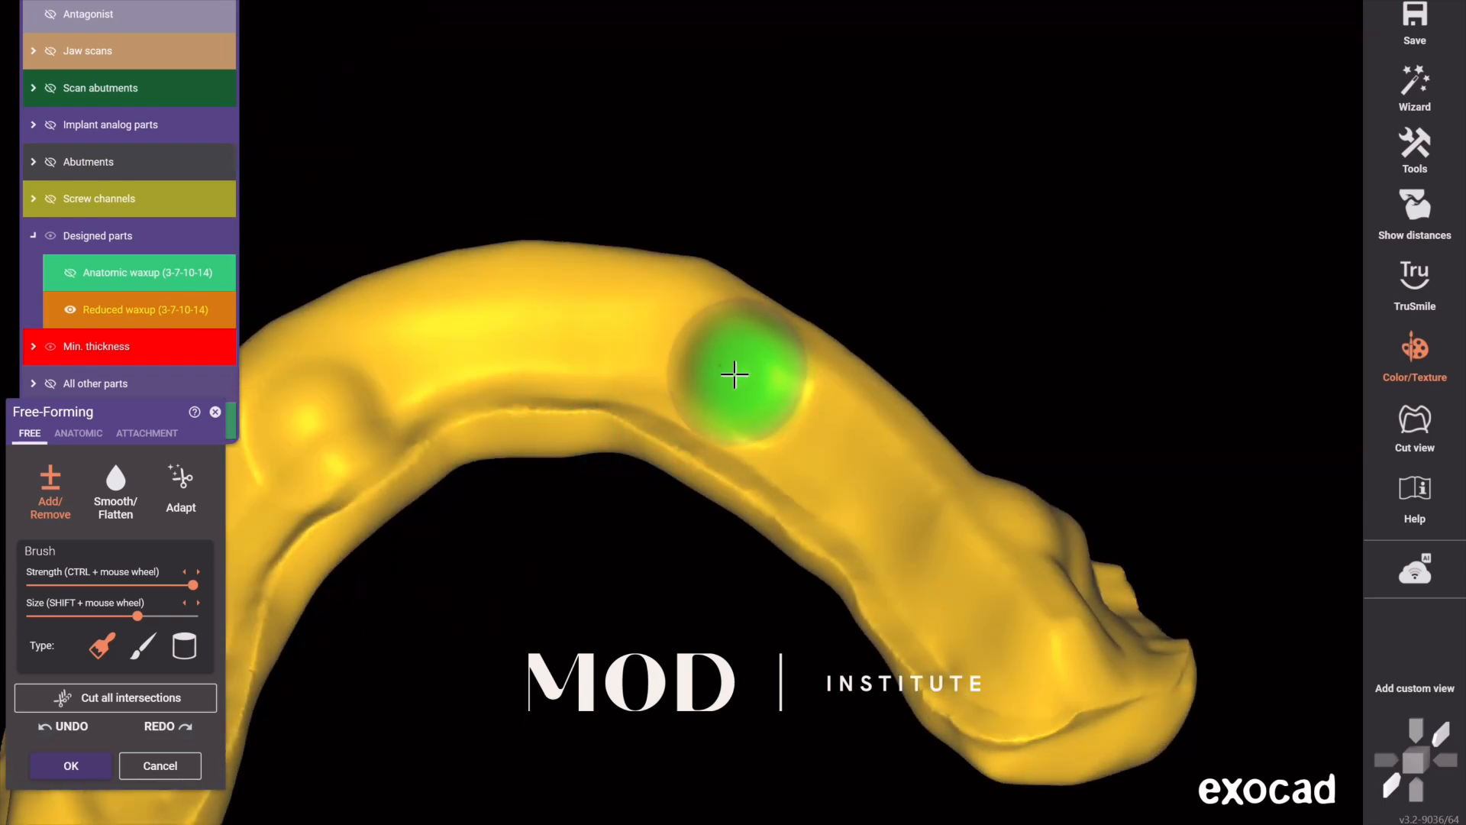
{"action": "left_click_drag", "start_coordinate": [317, 388], "coordinate": [317, 384]}
{"action": "mouse_move", "coordinate": [313, 381]}
{"action": "right_mouse_down"}
{"action": "mouse_move", "coordinate": [877, 478]}
{"action": "mouse_move", "coordinate": [484, 608]}
{"action": "mouse_move", "coordinate": [380, 593]}
{"action": "right_mouse_up"}
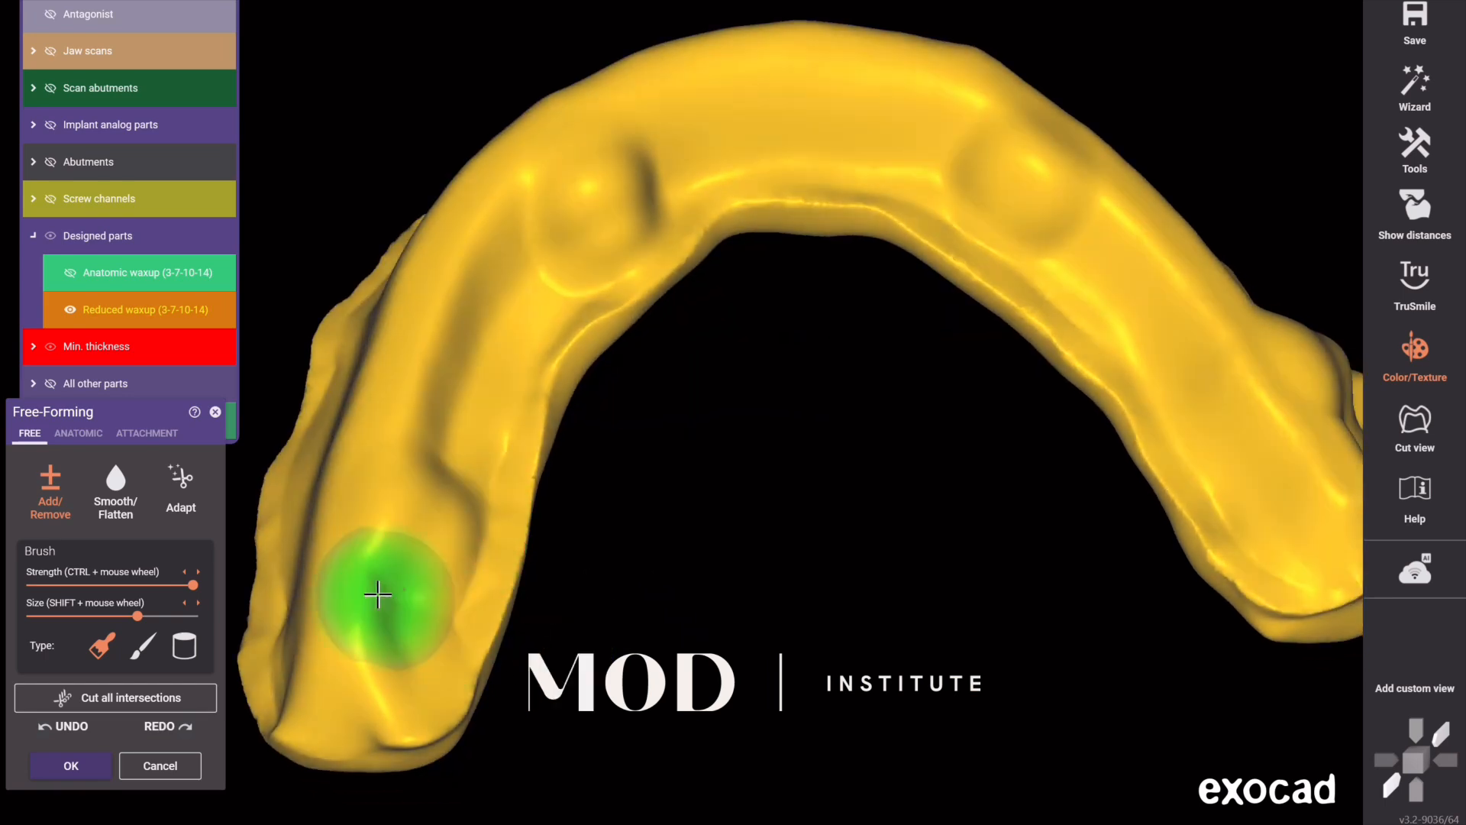
- Smooth the added bumps into the surrounding ridge with Smooth/Flatten
{"action": "left_click", "coordinate": [121, 522]}
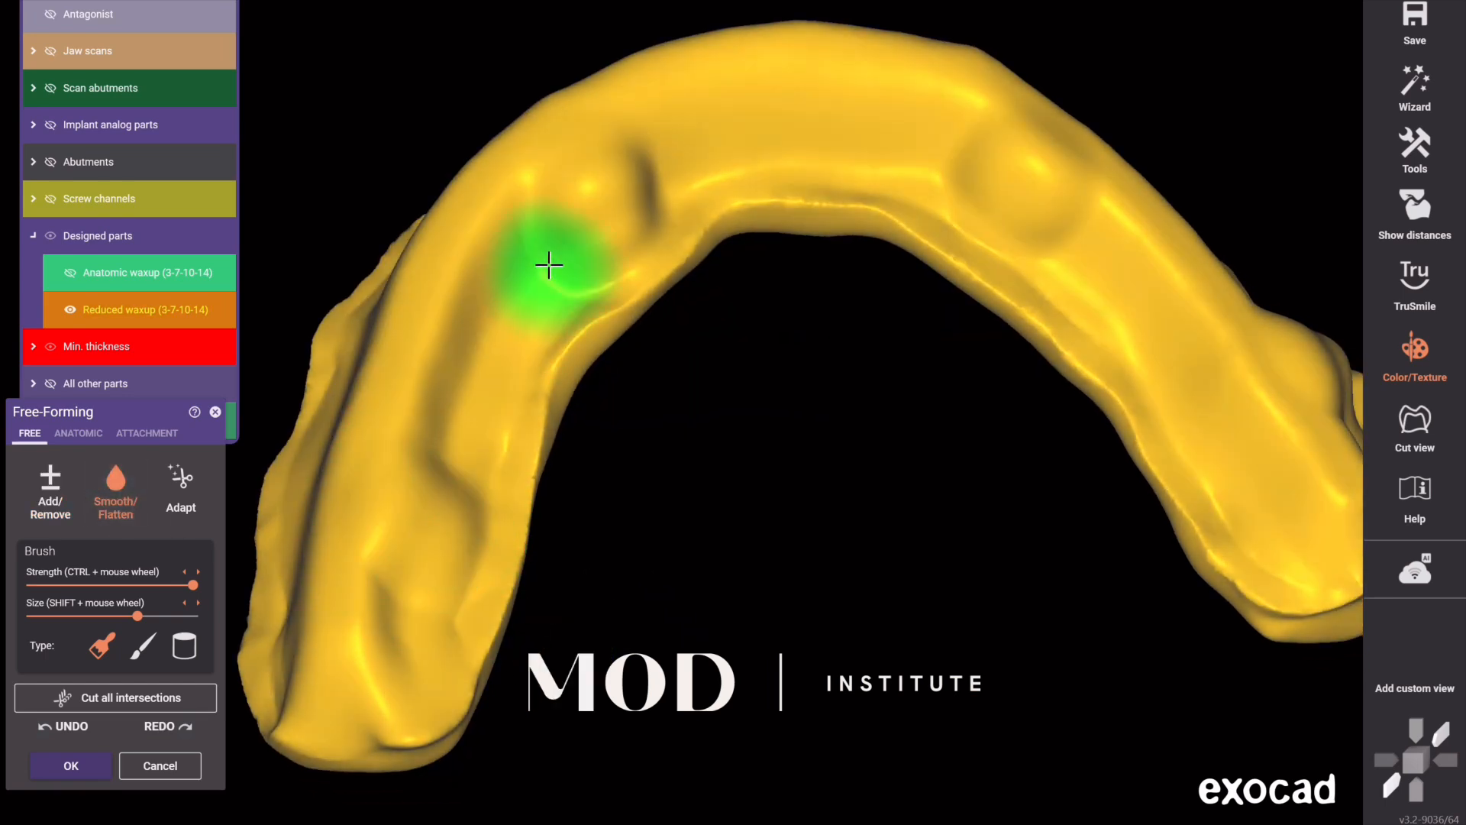
{"action": "mouse_move", "coordinate": [1021, 199]}
{"action": "right_mouse_down"}
{"action": "mouse_move", "coordinate": [974, 448]}
{"action": "mouse_move", "coordinate": [1123, 318]}
{"action": "right_mouse_up"}
{"action": "mouse_move", "coordinate": [1139, 243]}
{"action": "right_mouse_down"}
{"action": "mouse_move", "coordinate": [900, 382]}
{"action": "mouse_move", "coordinate": [779, 366]}
{"action": "right_mouse_up"}
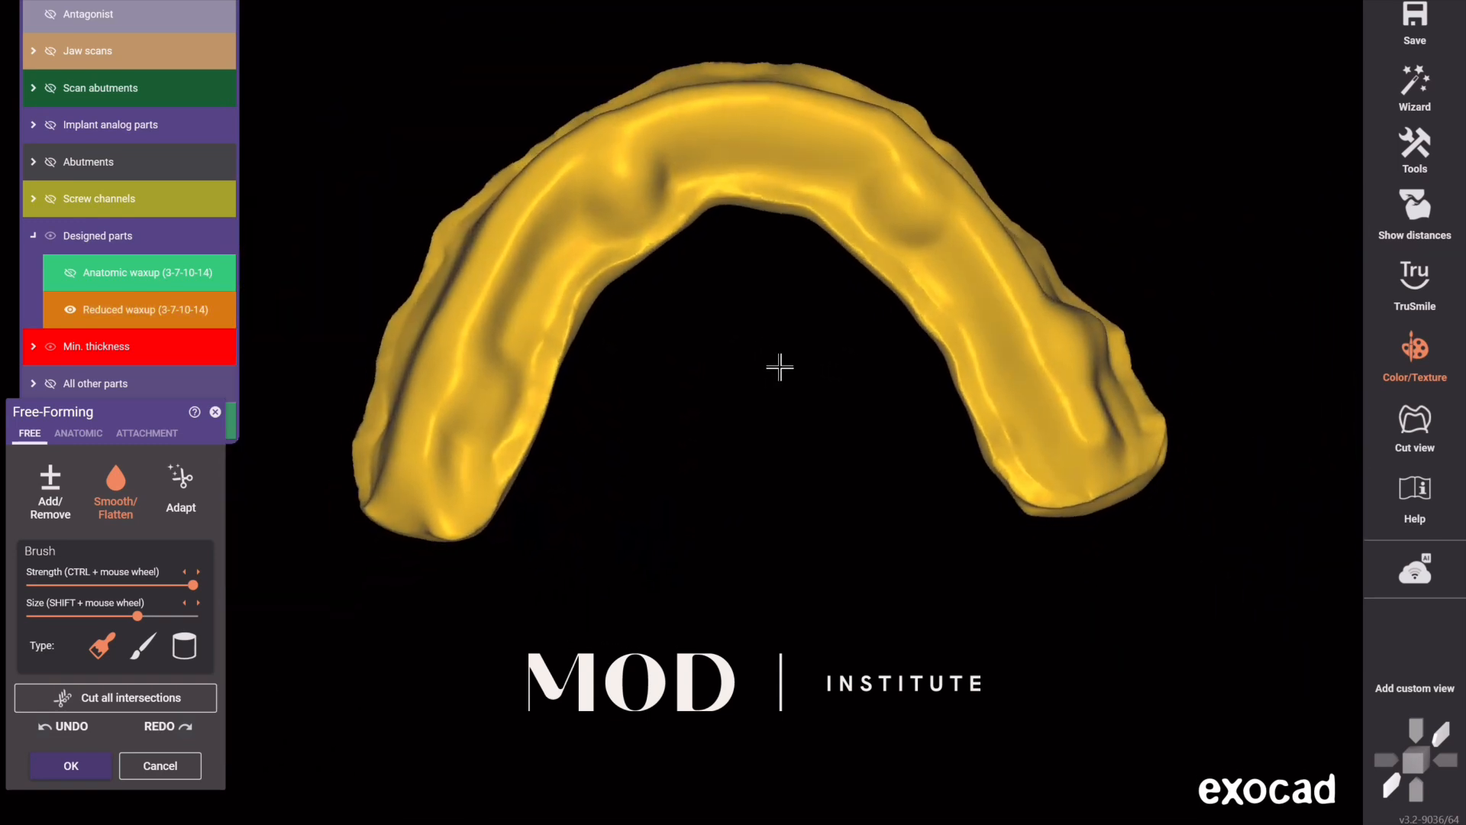
- Remove material along the lingual side of the ridge and around the bumps with a slightly enlarged narrow Add/Remove brush
{"action": "left_click", "coordinate": [180, 647]}
{"action": "scroll", "coordinate": [489, 488], "scroll_direction": "up", "scroll_amount": 5}
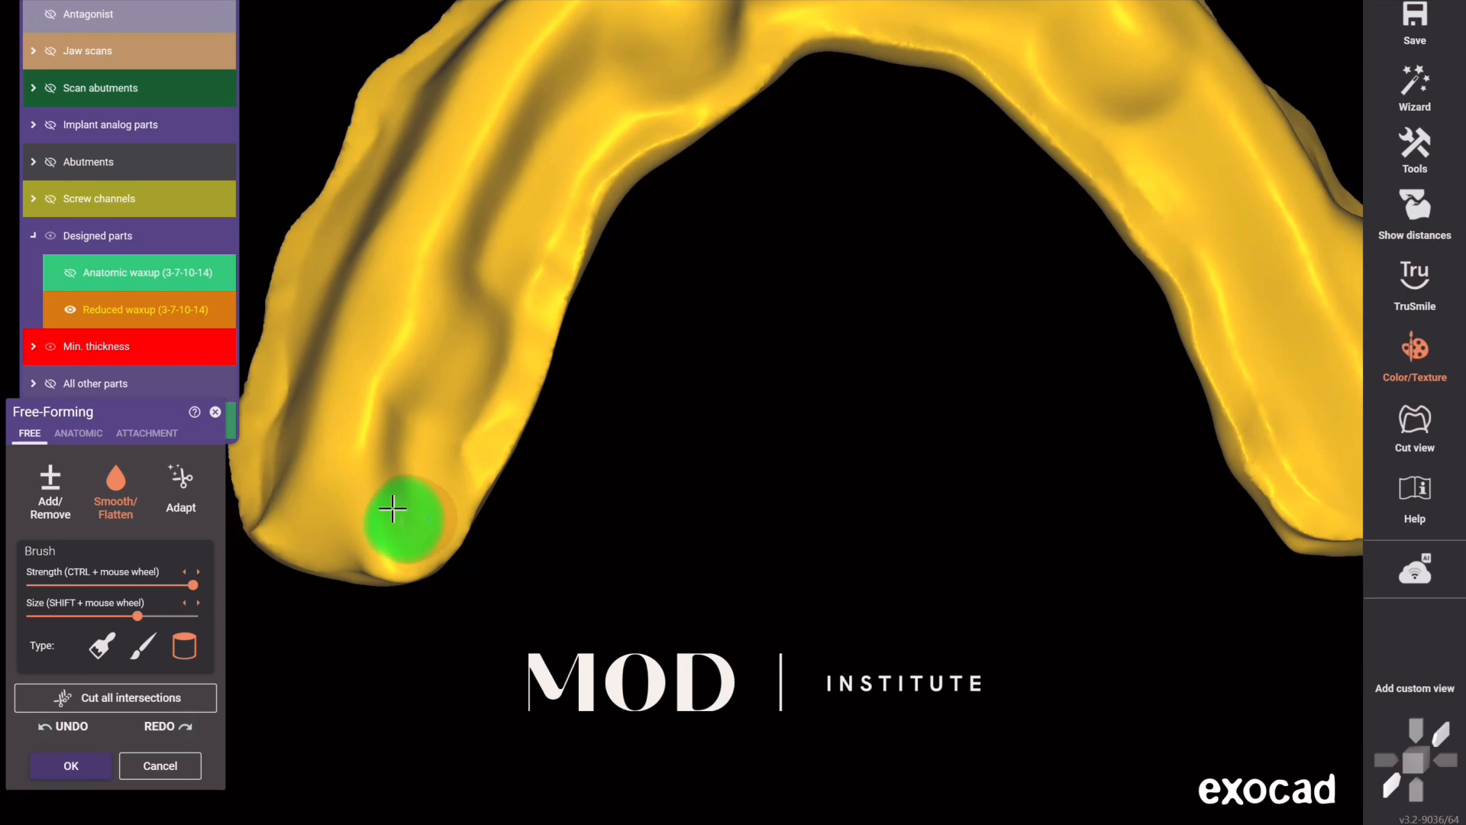
{"action": "middle_click_drag", "start_coordinate": [392, 509], "coordinate": [605, 592]}
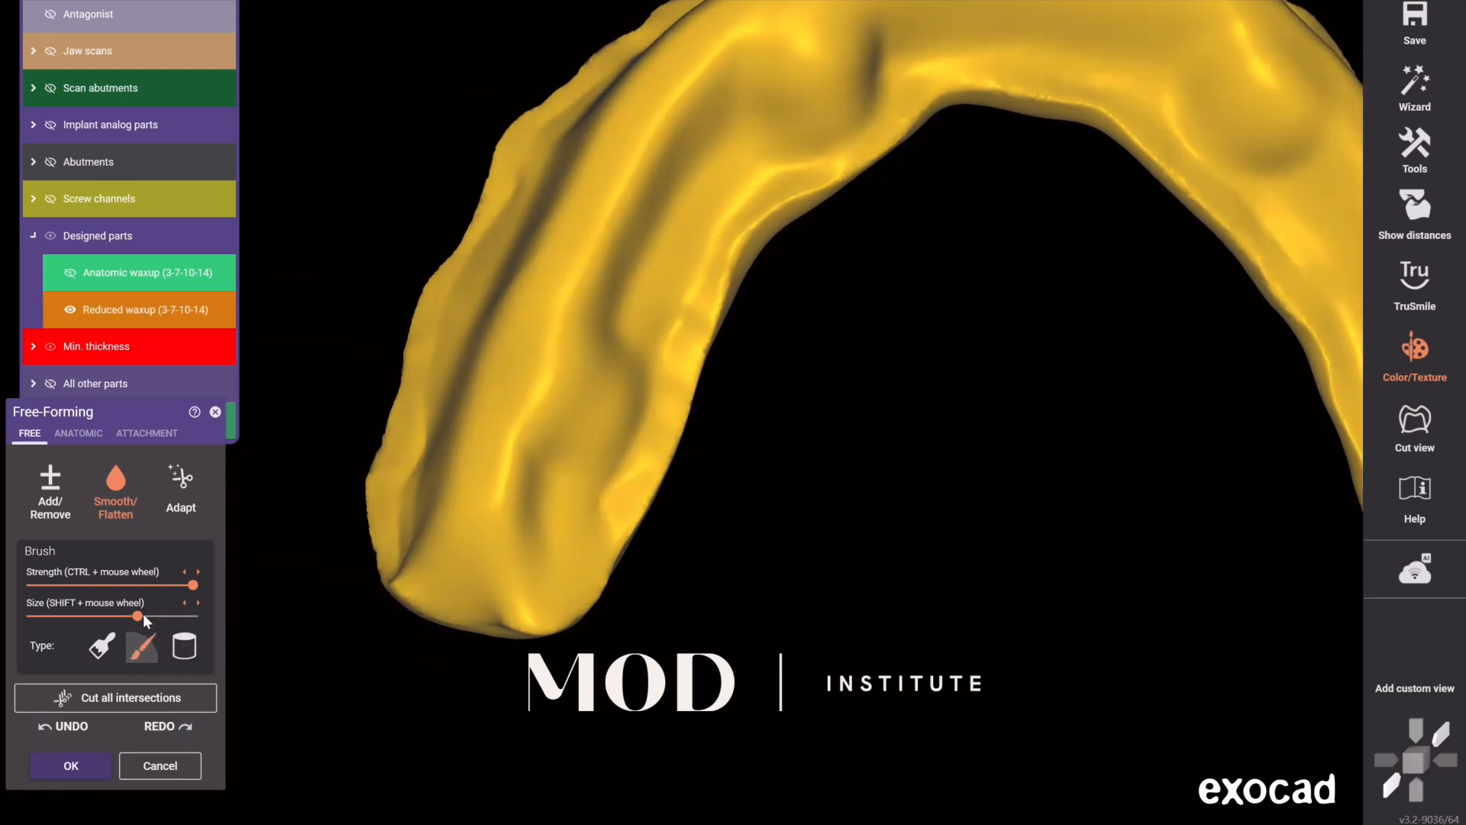
{"action": "left_click", "coordinate": [149, 615]}
{"action": "left_click", "coordinate": [71, 504]}
{"action": "right_click_drag", "start_coordinate": [636, 499], "coordinate": [622, 449]}
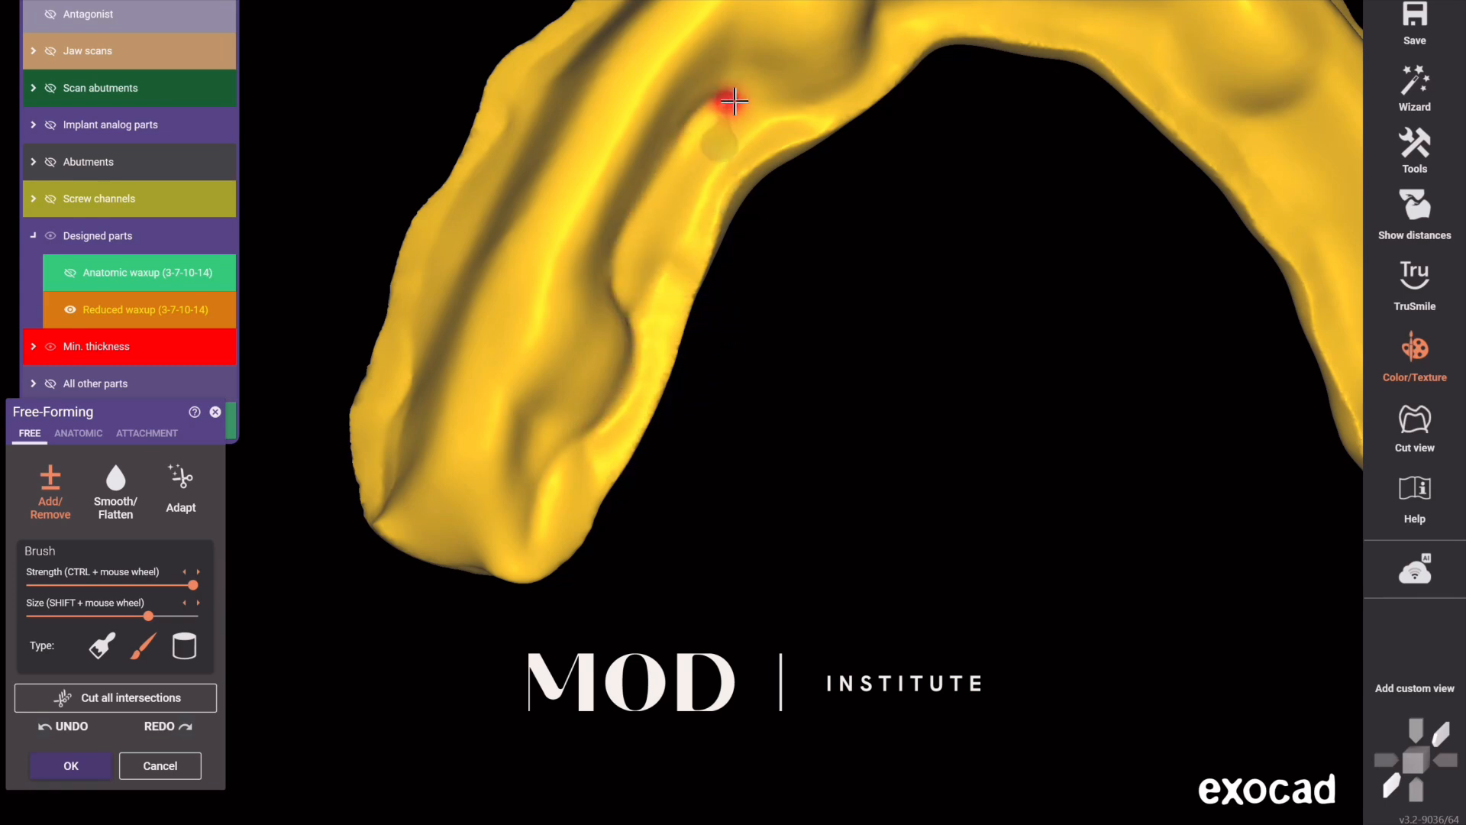
{"action": "mouse_move", "coordinate": [878, 39]}
{"action": "right_mouse_down"}
{"action": "mouse_move", "coordinate": [877, 341]}
{"action": "mouse_move", "coordinate": [761, 264]}
{"action": "right_mouse_up"}
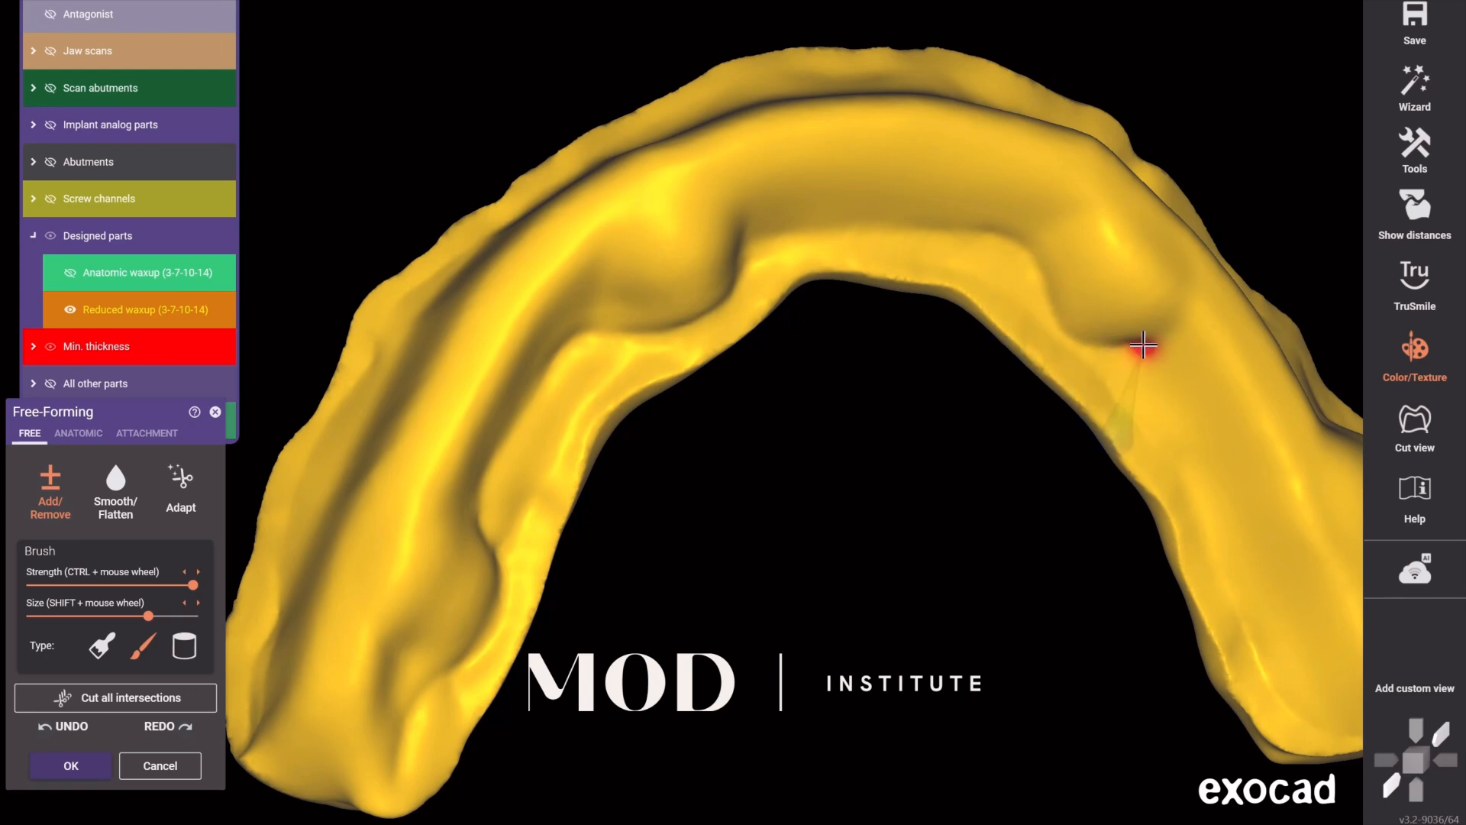
{"action": "mouse_move", "coordinate": [1178, 415]}
{"action": "right_mouse_down"}
{"action": "mouse_move", "coordinate": [1007, 557]}
{"action": "mouse_move", "coordinate": [863, 491]}
{"action": "mouse_move", "coordinate": [1043, 386]}
{"action": "right_mouse_up"}
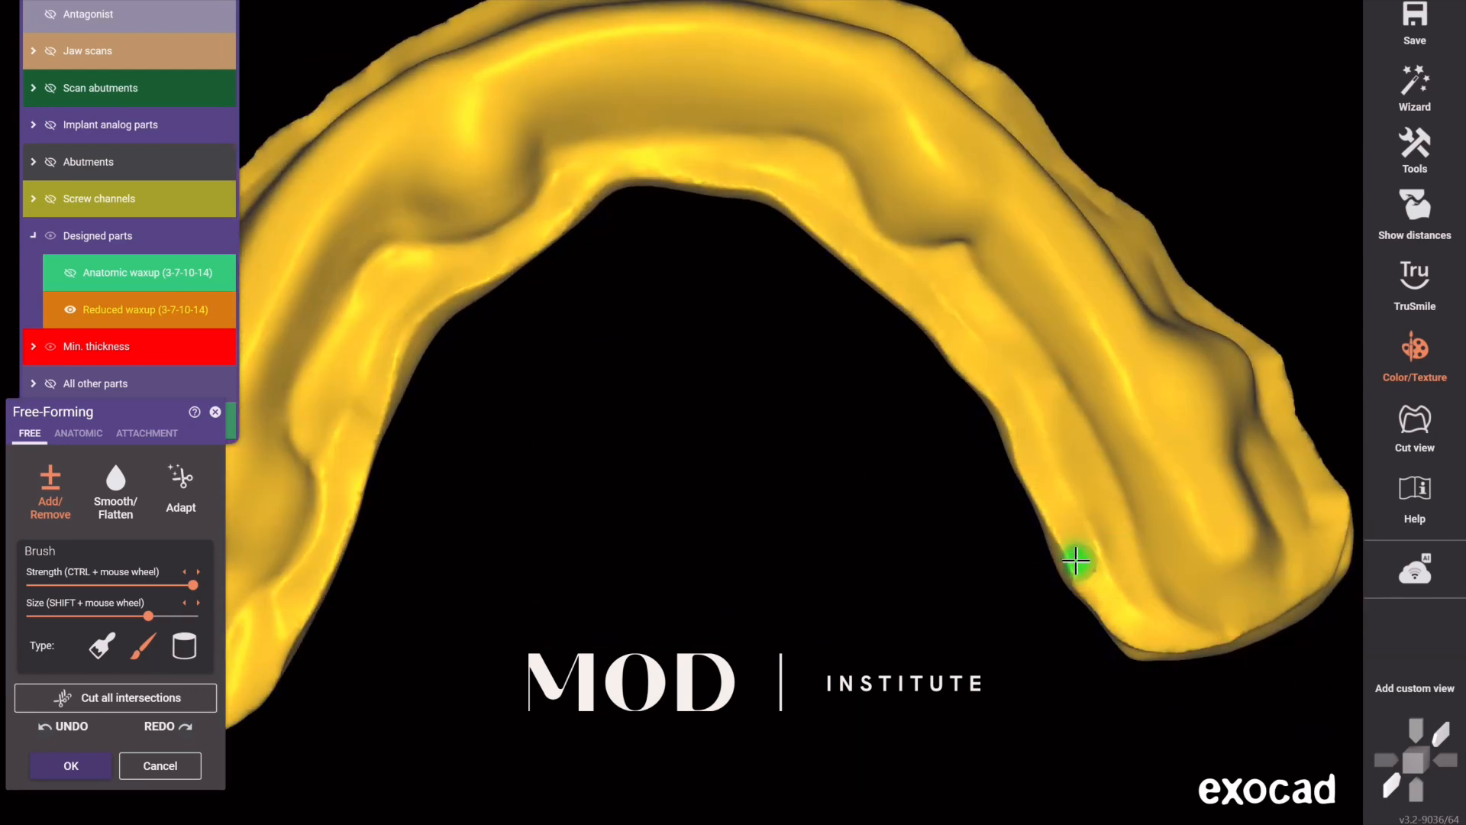
{"action": "scroll", "coordinate": [1075, 561], "scroll_direction": "down", "scroll_amount": 3}
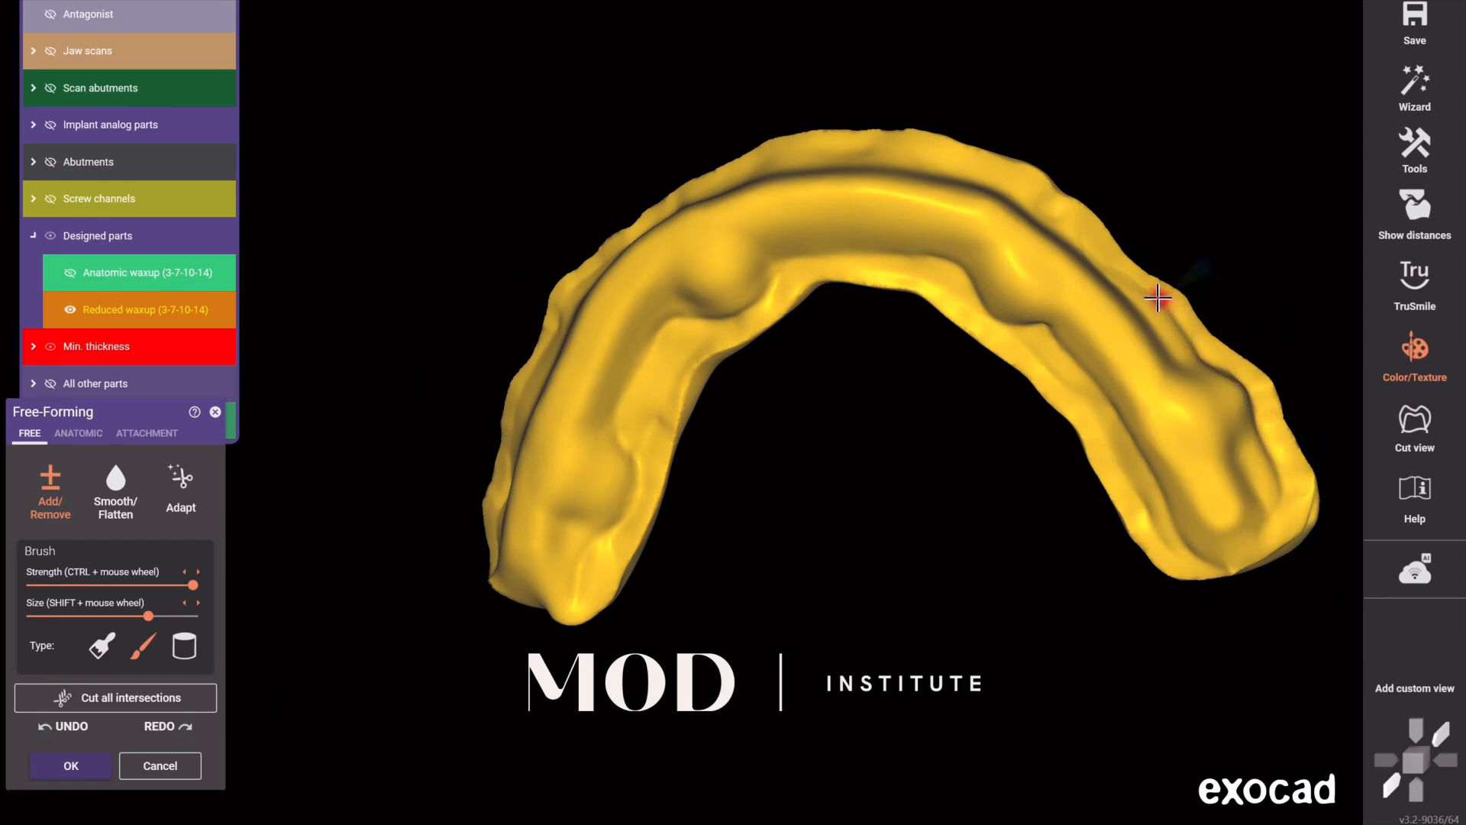
- Smooth the carved lingual side and posterior ends of the reduced waxup with an enlarged narrow Smooth/Flatten brush
{"action": "right_click_drag", "start_coordinate": [1040, 203], "coordinate": [1093, 222]}
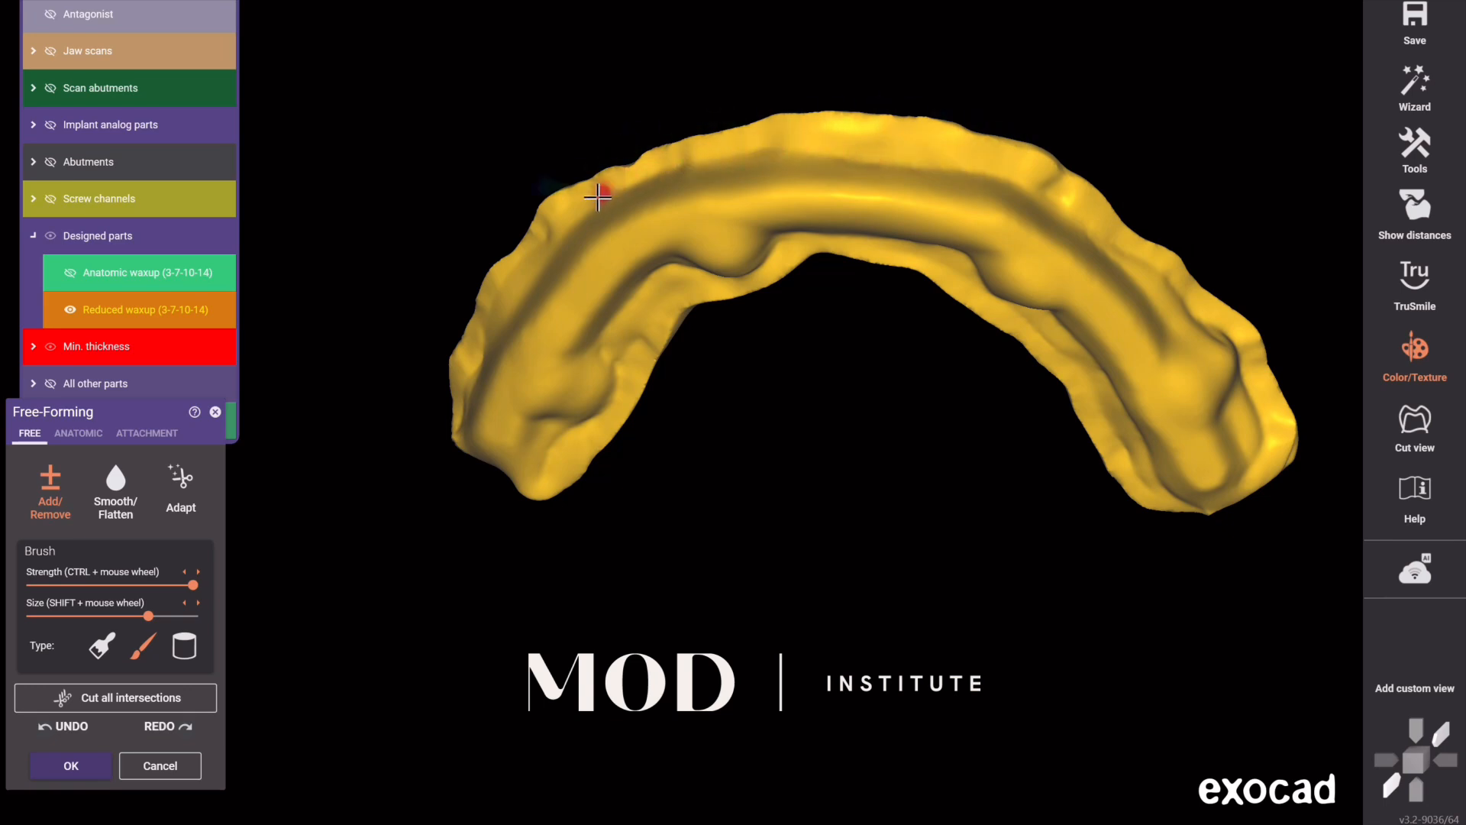
{"action": "right_click_drag", "start_coordinate": [497, 415], "coordinate": [368, 541]}
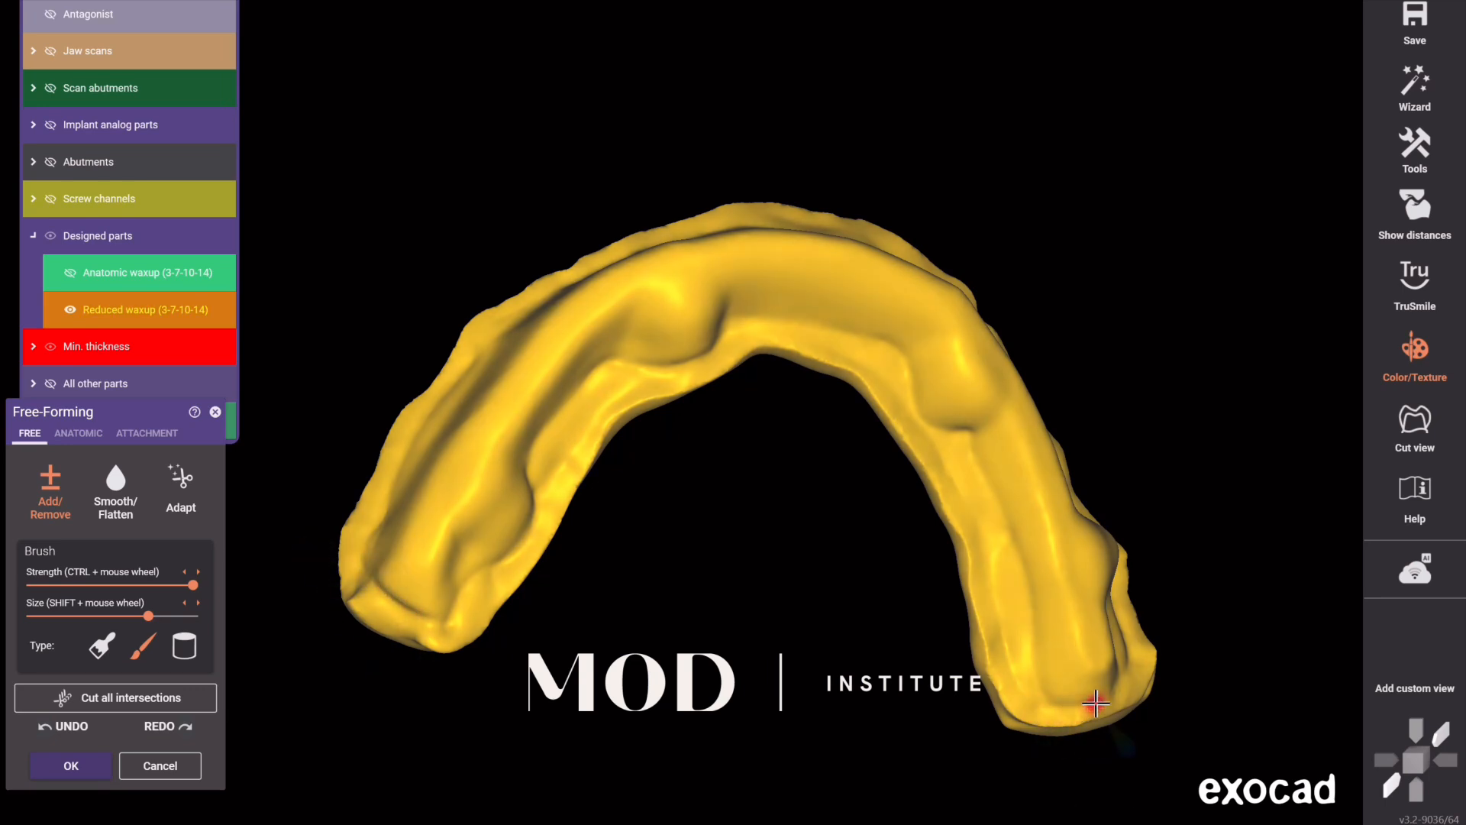
{"action": "left_click", "coordinate": [121, 498]}
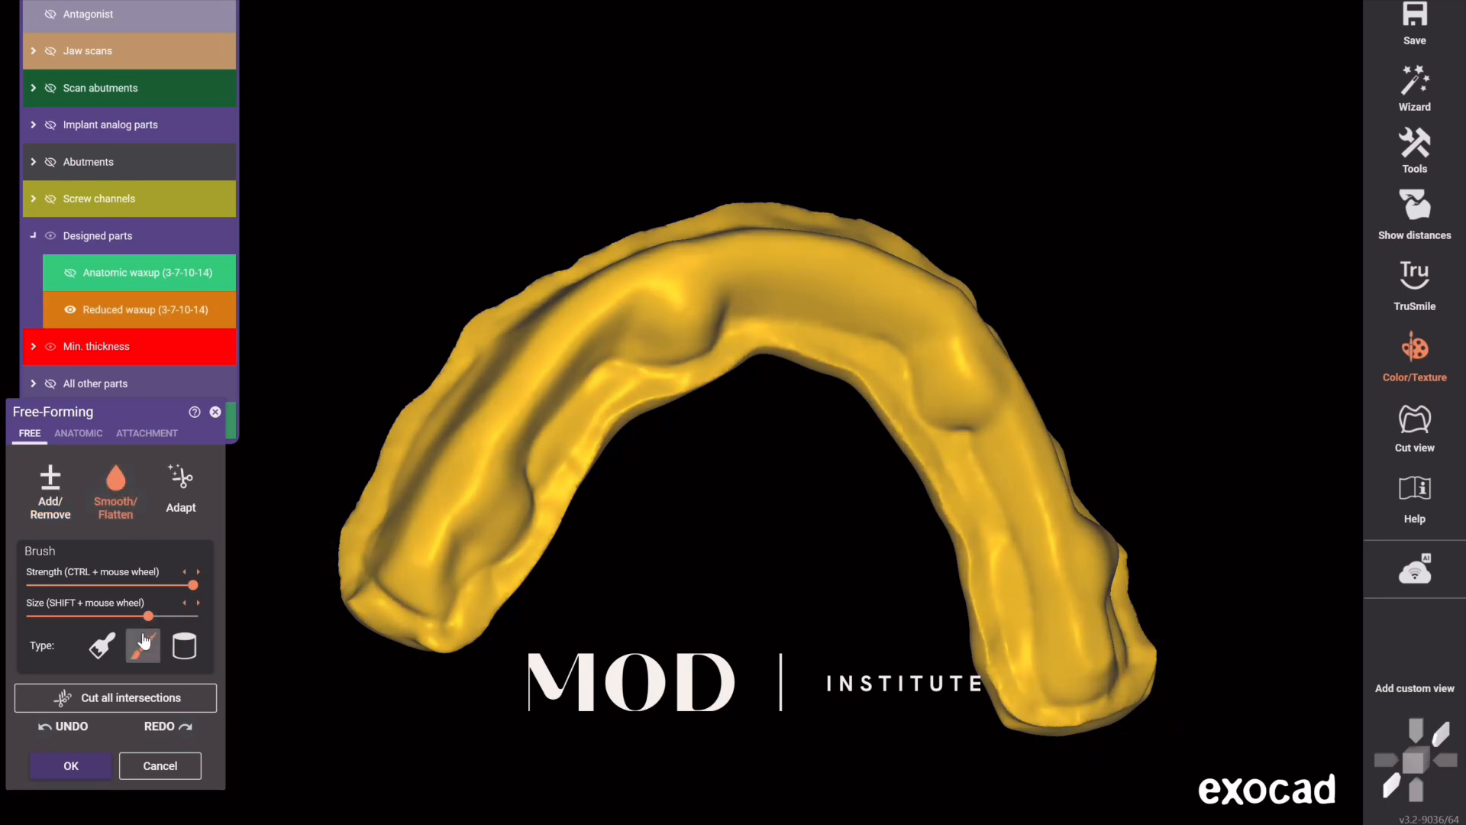
{"action": "left_click_drag", "start_coordinate": [148, 616], "coordinate": [176, 616]}
{"action": "scroll", "coordinate": [384, 580], "scroll_direction": "up", "scroll_amount": 2}
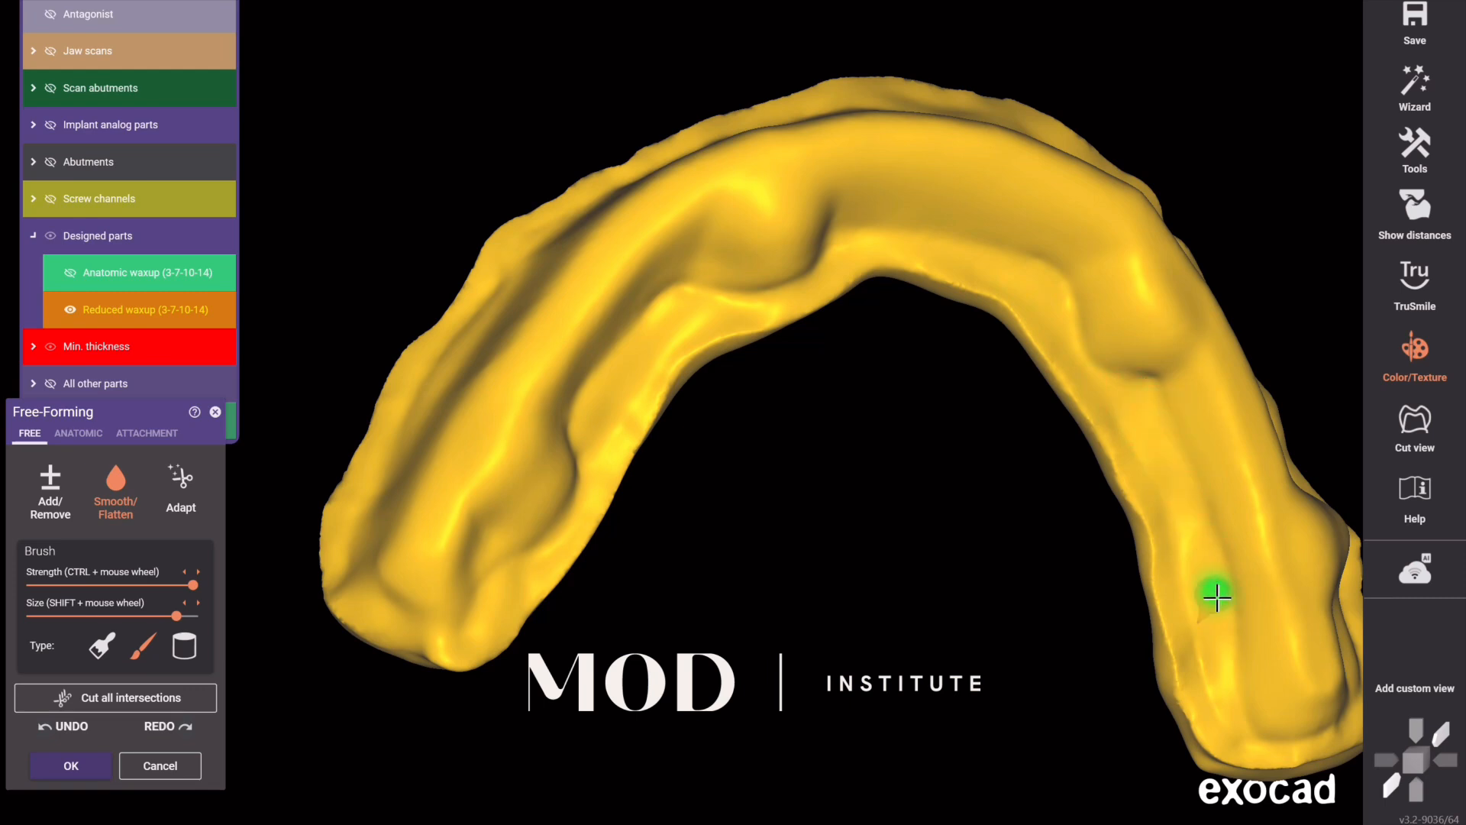
{"action": "mouse_move", "coordinate": [1165, 491]}
{"action": "right_mouse_down"}
{"action": "mouse_move", "coordinate": [1185, 549]}
{"action": "mouse_move", "coordinate": [1111, 487]}
{"action": "mouse_move", "coordinate": [814, 465]}
{"action": "mouse_move", "coordinate": [917, 494]}
{"action": "right_mouse_up"}
{"action": "scroll", "coordinate": [998, 595], "scroll_direction": "down", "scroll_amount": 4}
{"action": "mouse_move", "coordinate": [998, 596]}
{"action": "right_mouse_down"}
{"action": "mouse_move", "coordinate": [811, 409]}
{"action": "mouse_move", "coordinate": [894, 475]}
{"action": "mouse_move", "coordinate": [903, 461]}
{"action": "right_mouse_up"}
{"action": "scroll", "coordinate": [903, 462], "scroll_direction": "up", "scroll_amount": 3}
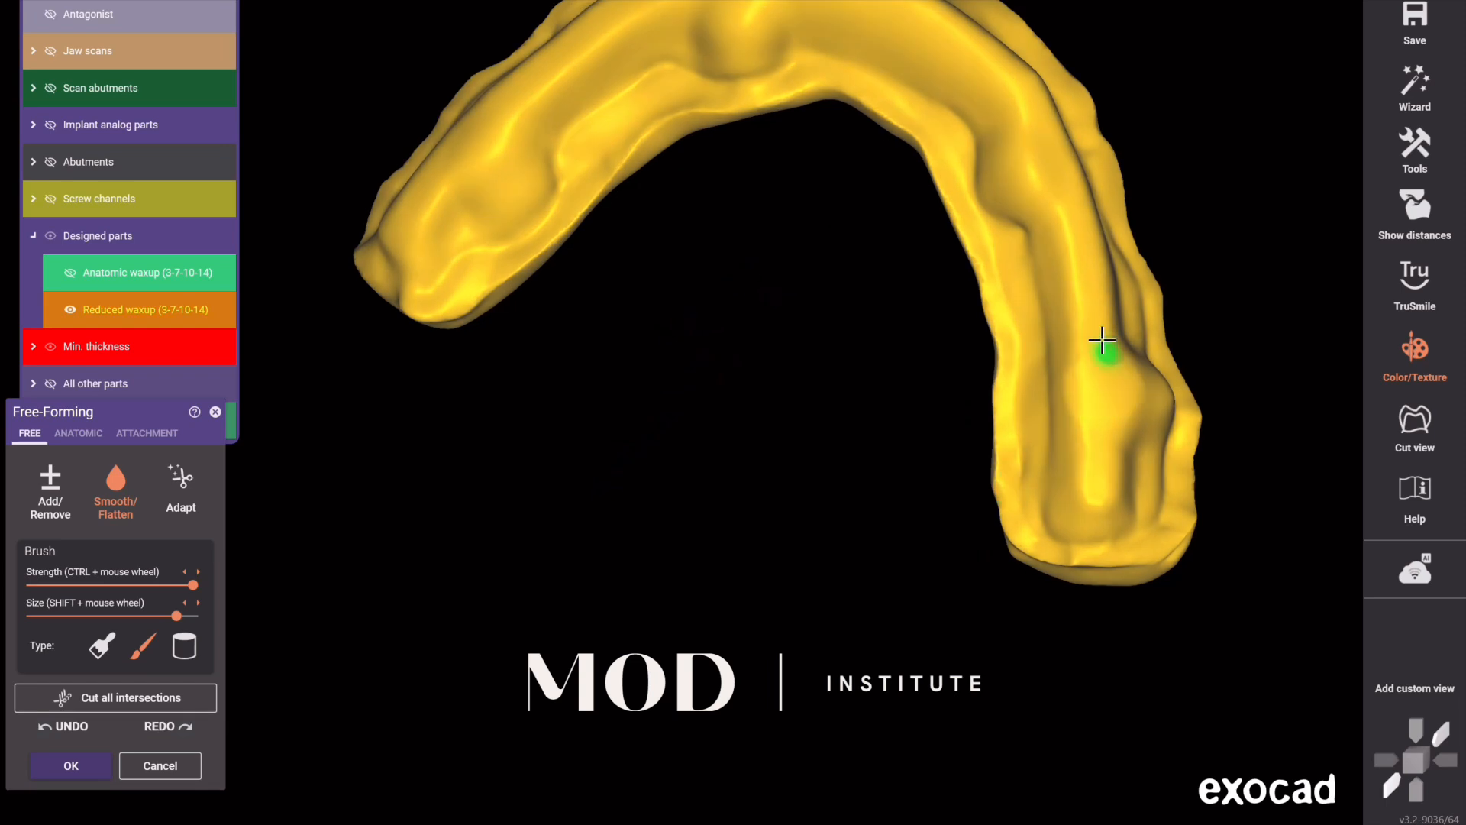
- Smooth the anterior ridge and the outer buccal surface of the reduced waxup with Smooth/Flatten
{"action": "right_click_drag", "start_coordinate": [1036, 155], "coordinate": [762, 93]}
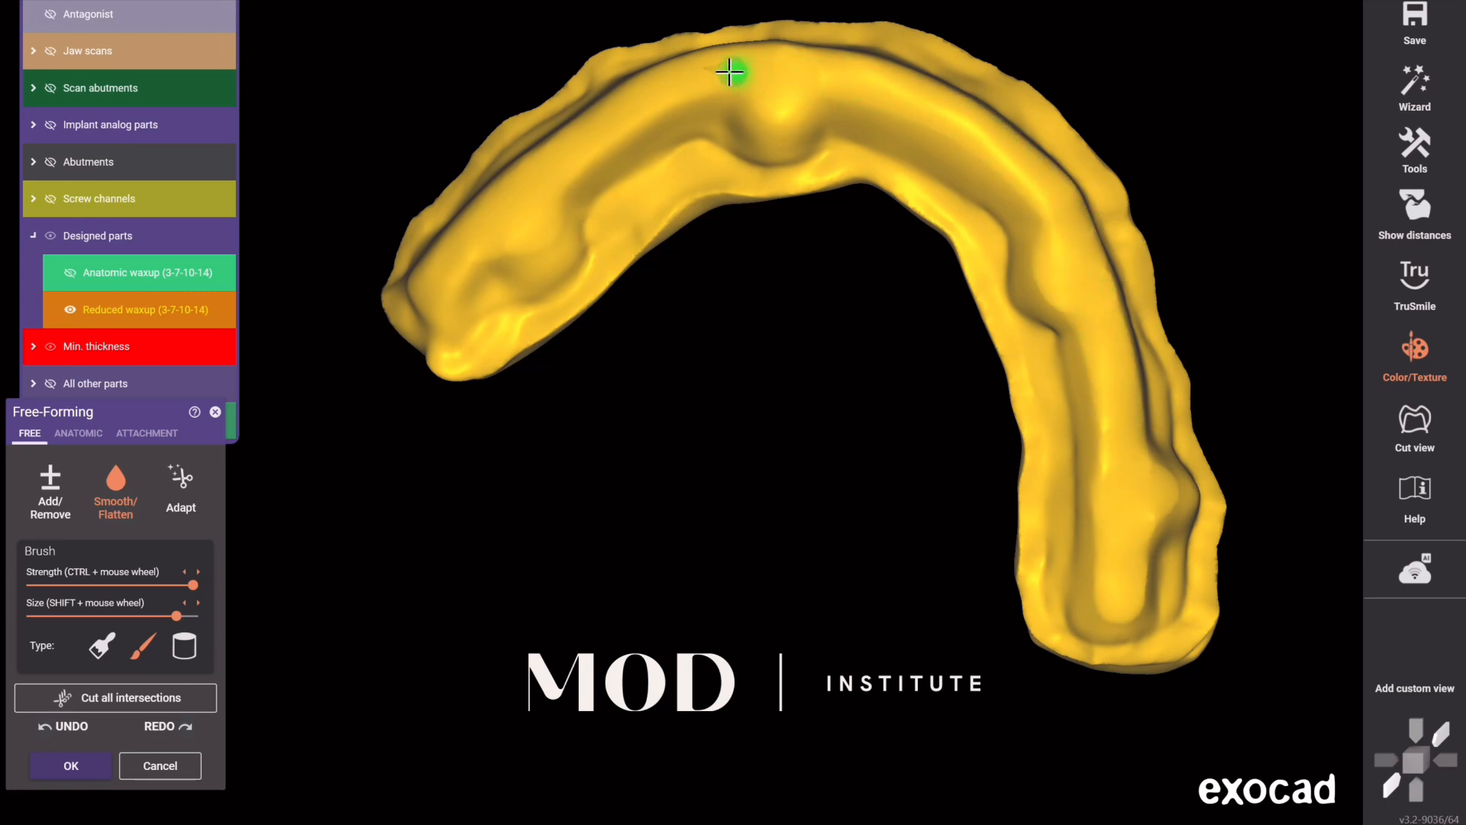
{"action": "right_click_drag", "start_coordinate": [520, 219], "coordinate": [553, 98]}
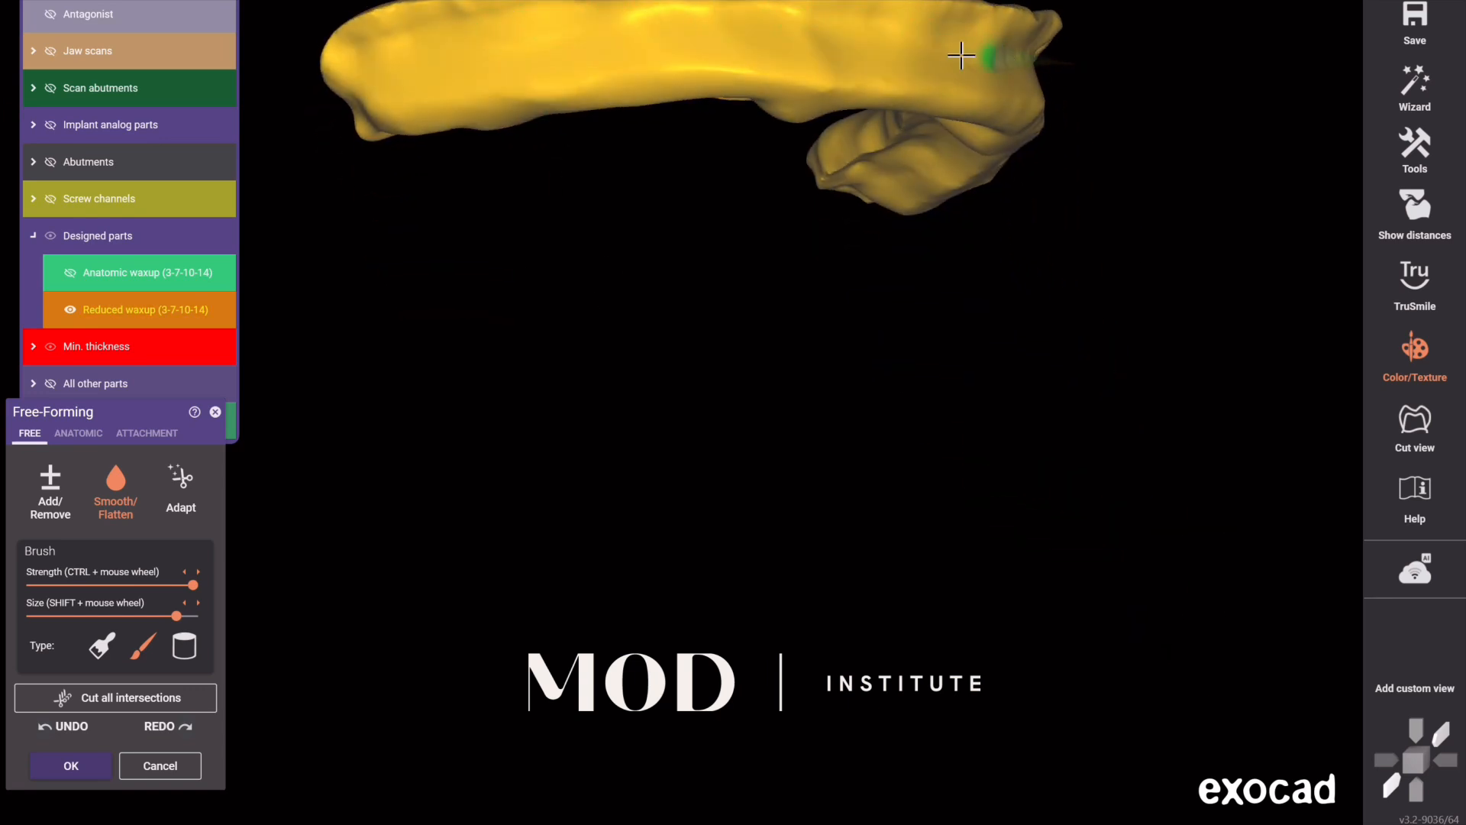
{"action": "right_click_drag", "start_coordinate": [961, 55], "coordinate": [905, 87]}
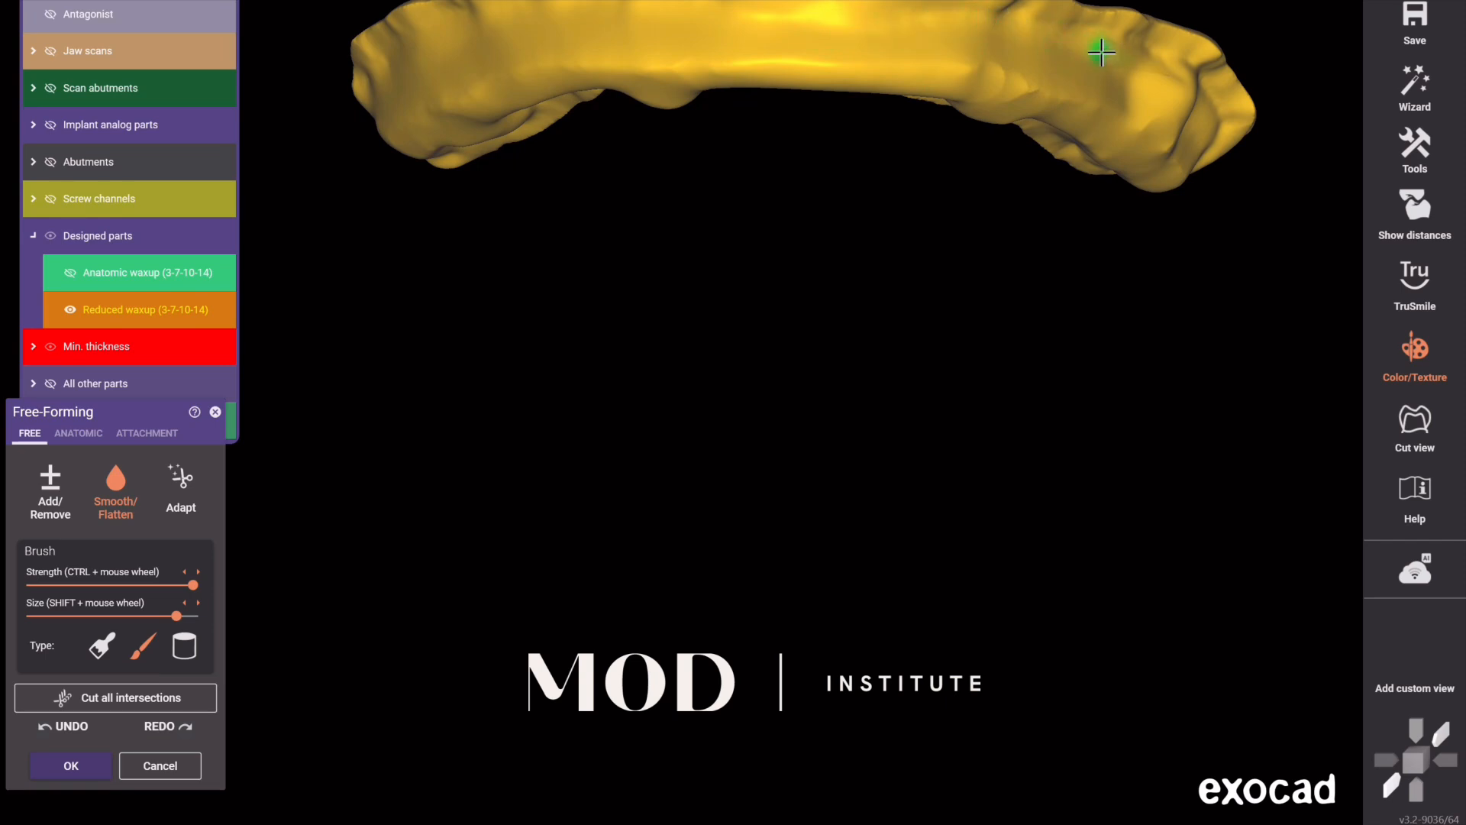
{"action": "right_click_drag", "start_coordinate": [1161, 89], "coordinate": [972, 405]}
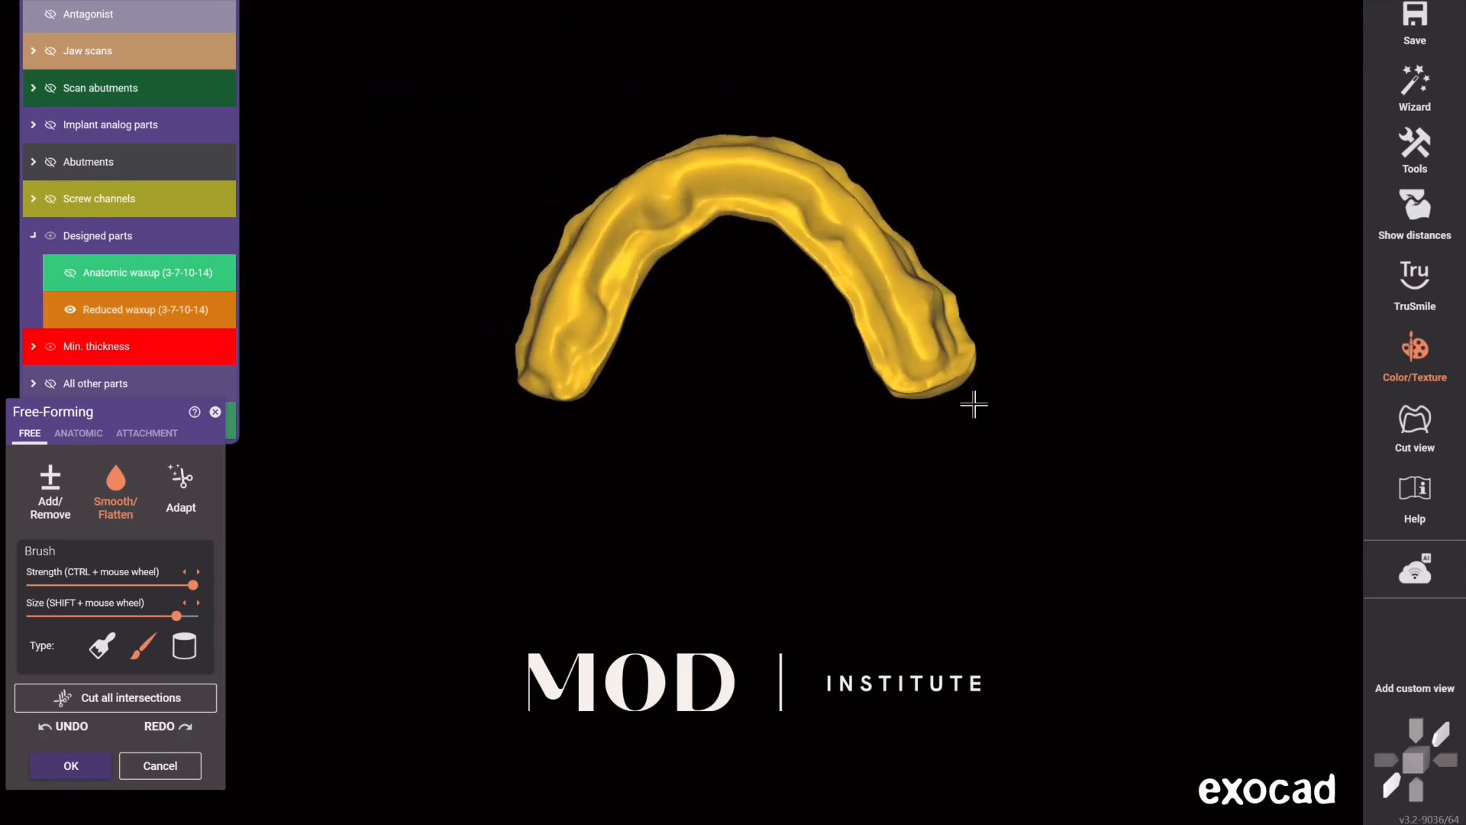
{"action": "scroll", "coordinate": [911, 352], "scroll_direction": "up", "scroll_amount": 3}
{"action": "mouse_move", "coordinate": [911, 352]}
{"action": "right_mouse_down"}
{"action": "mouse_move", "coordinate": [946, 318]}
{"action": "mouse_move", "coordinate": [981, 414]}
{"action": "right_mouse_up"}
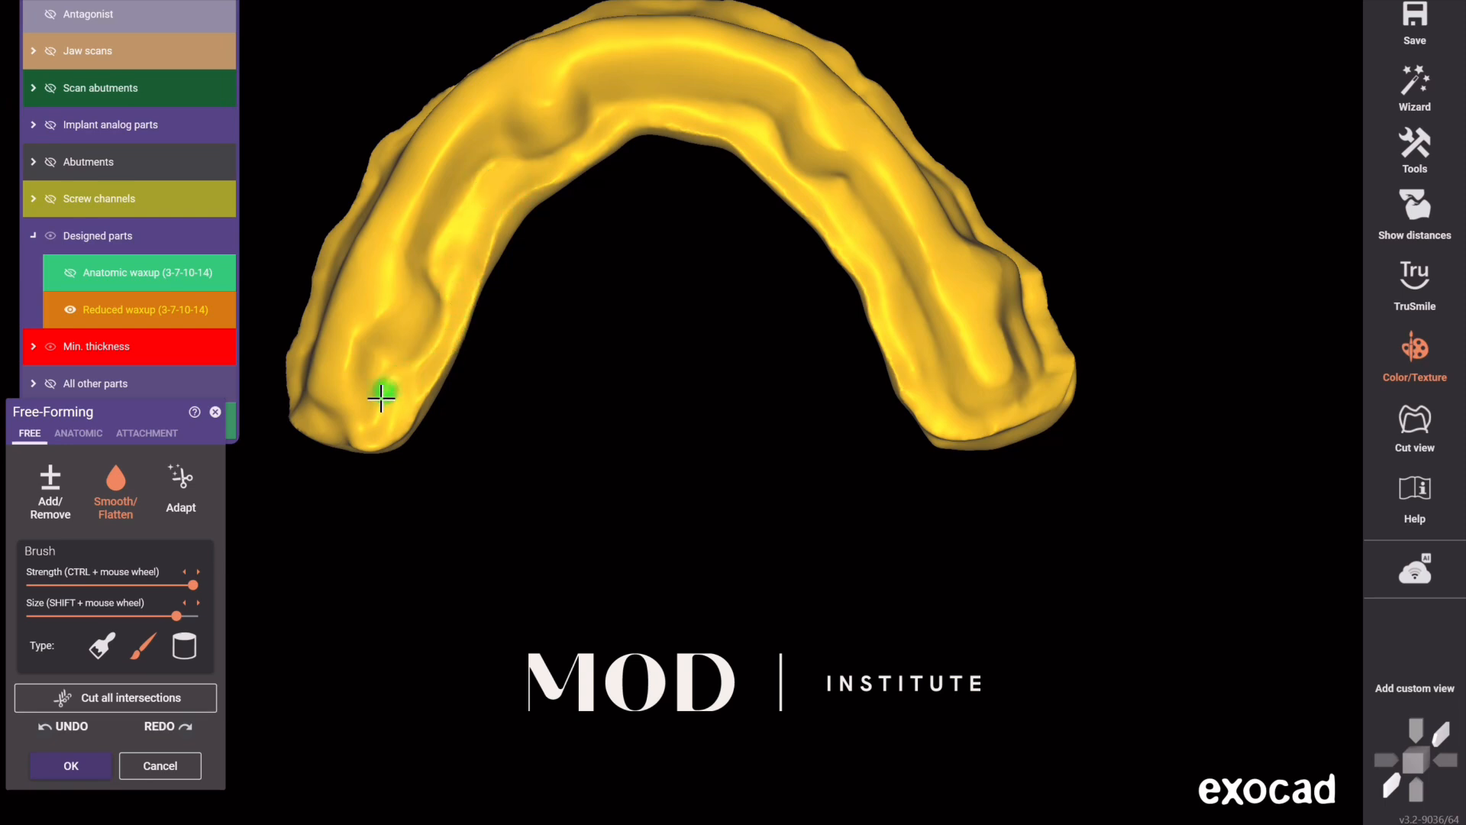
- Smooth the posterior ends, buccal shelf and lingual edges of the reduced waxup, and accept the free-forming
{"action": "scroll", "coordinate": [381, 396], "scroll_direction": "up", "scroll_amount": 5}
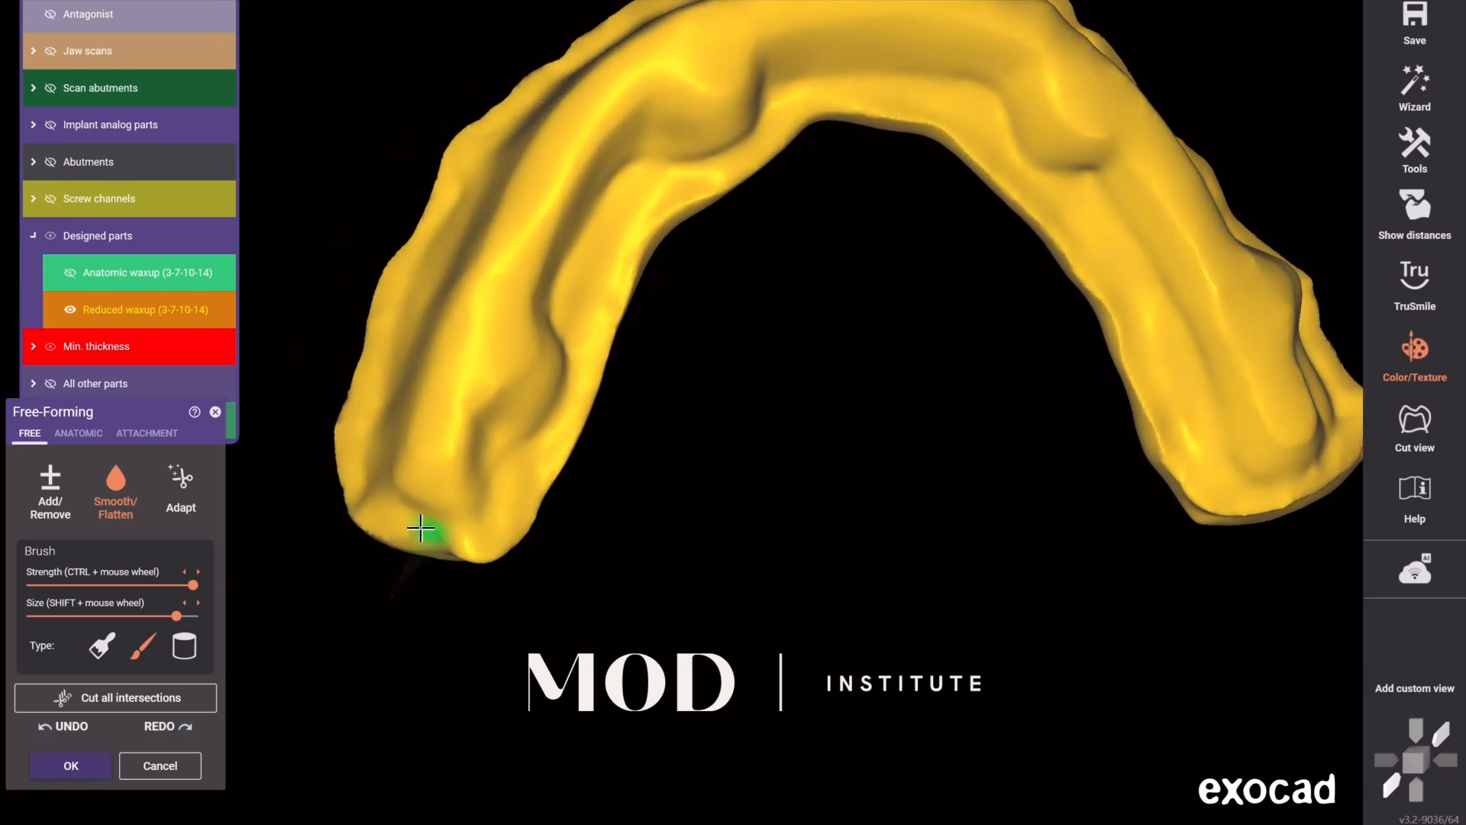
{"action": "right_click_drag", "start_coordinate": [421, 225], "coordinate": [386, 373]}
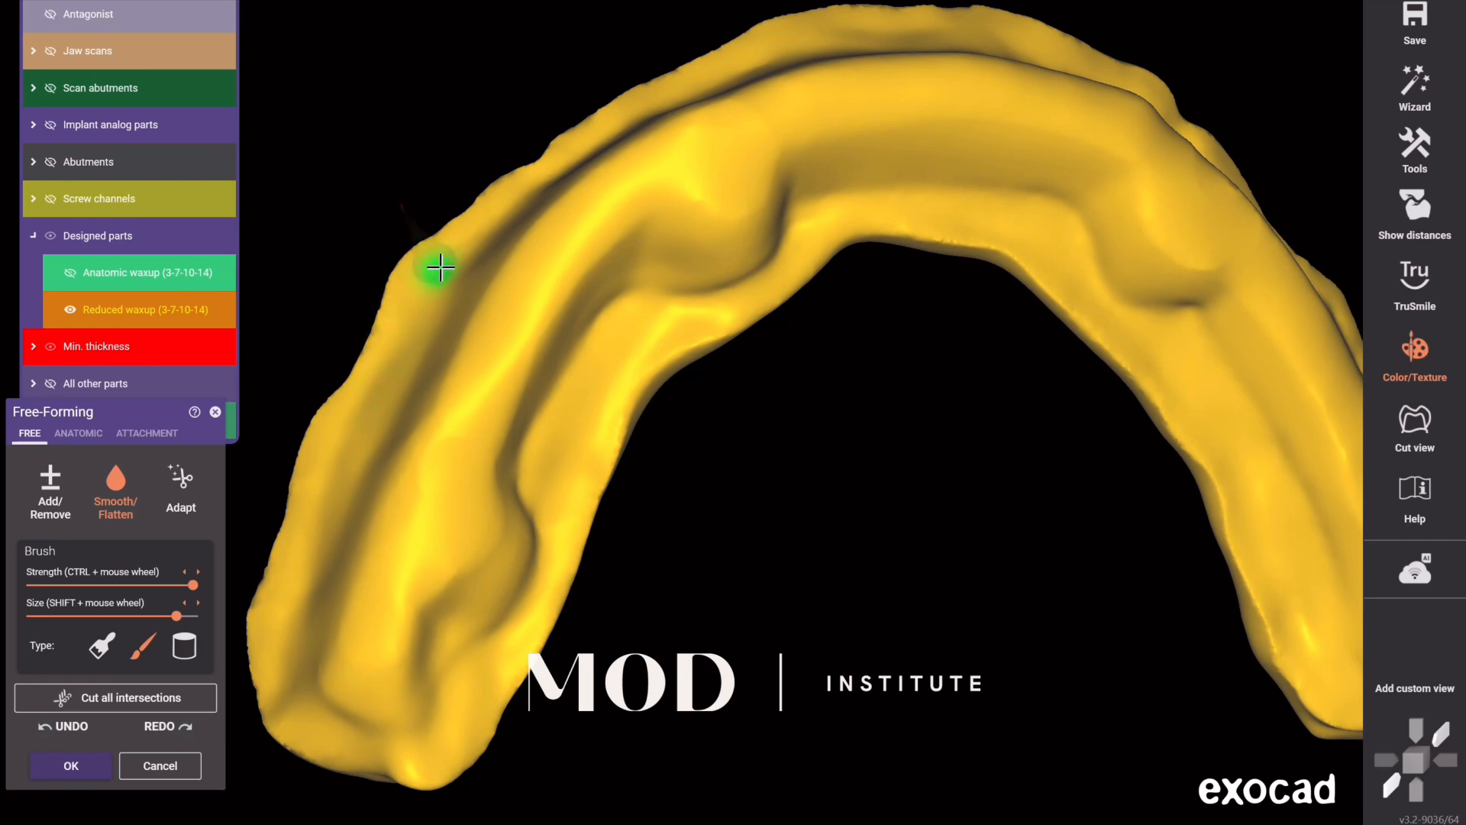
{"action": "mouse_move", "coordinate": [607, 160]}
{"action": "right_mouse_down"}
{"action": "mouse_move", "coordinate": [605, 194]}
{"action": "mouse_move", "coordinate": [726, 222]}
{"action": "mouse_move", "coordinate": [772, 213]}
{"action": "right_mouse_up"}
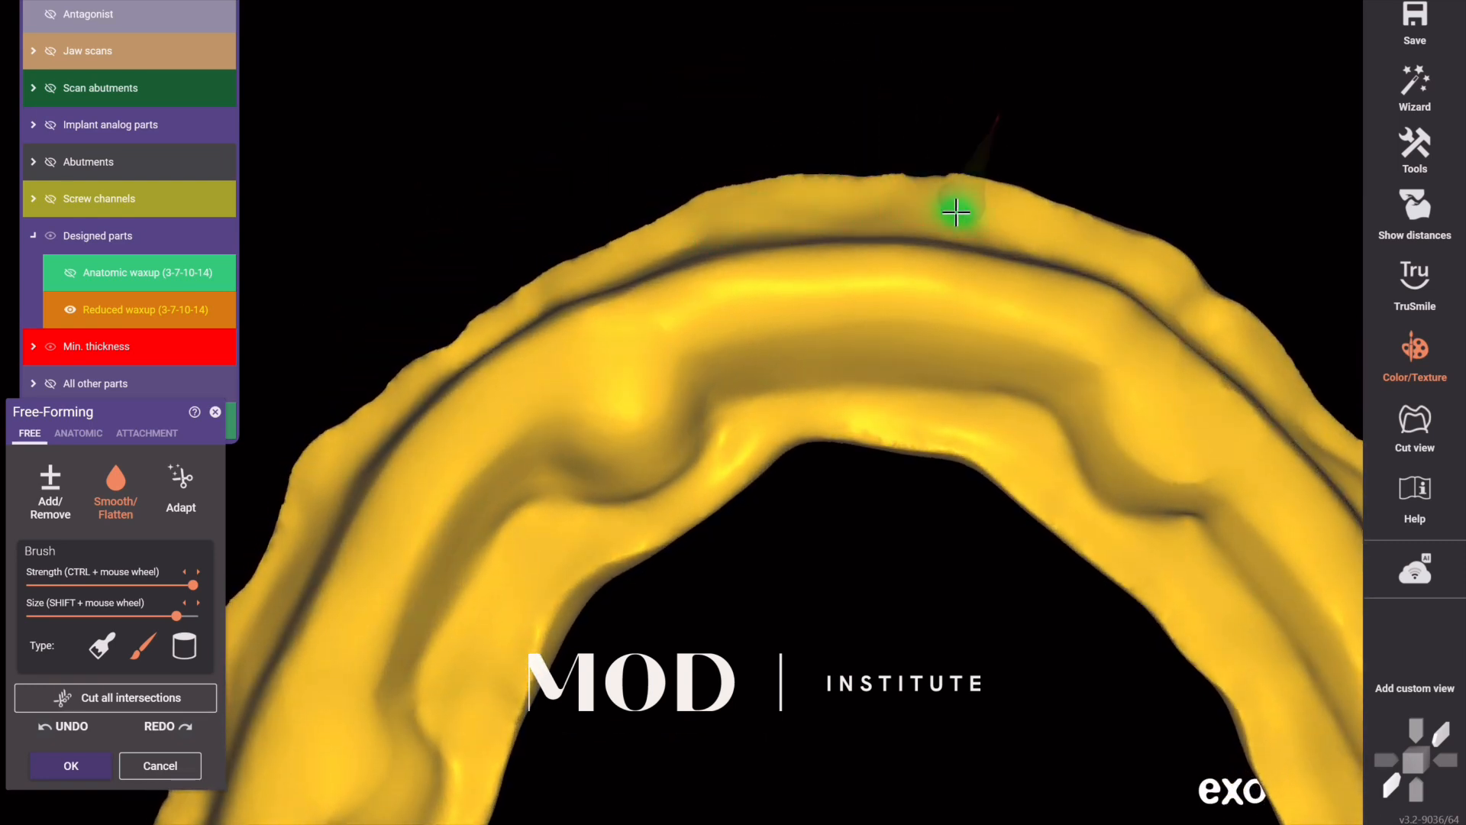
{"action": "mouse_move", "coordinate": [949, 183]}
{"action": "right_mouse_down"}
{"action": "mouse_move", "coordinate": [1080, 268]}
{"action": "mouse_move", "coordinate": [950, 279]}
{"action": "mouse_move", "coordinate": [1050, 354]}
{"action": "mouse_move", "coordinate": [1032, 318]}
{"action": "right_mouse_up"}
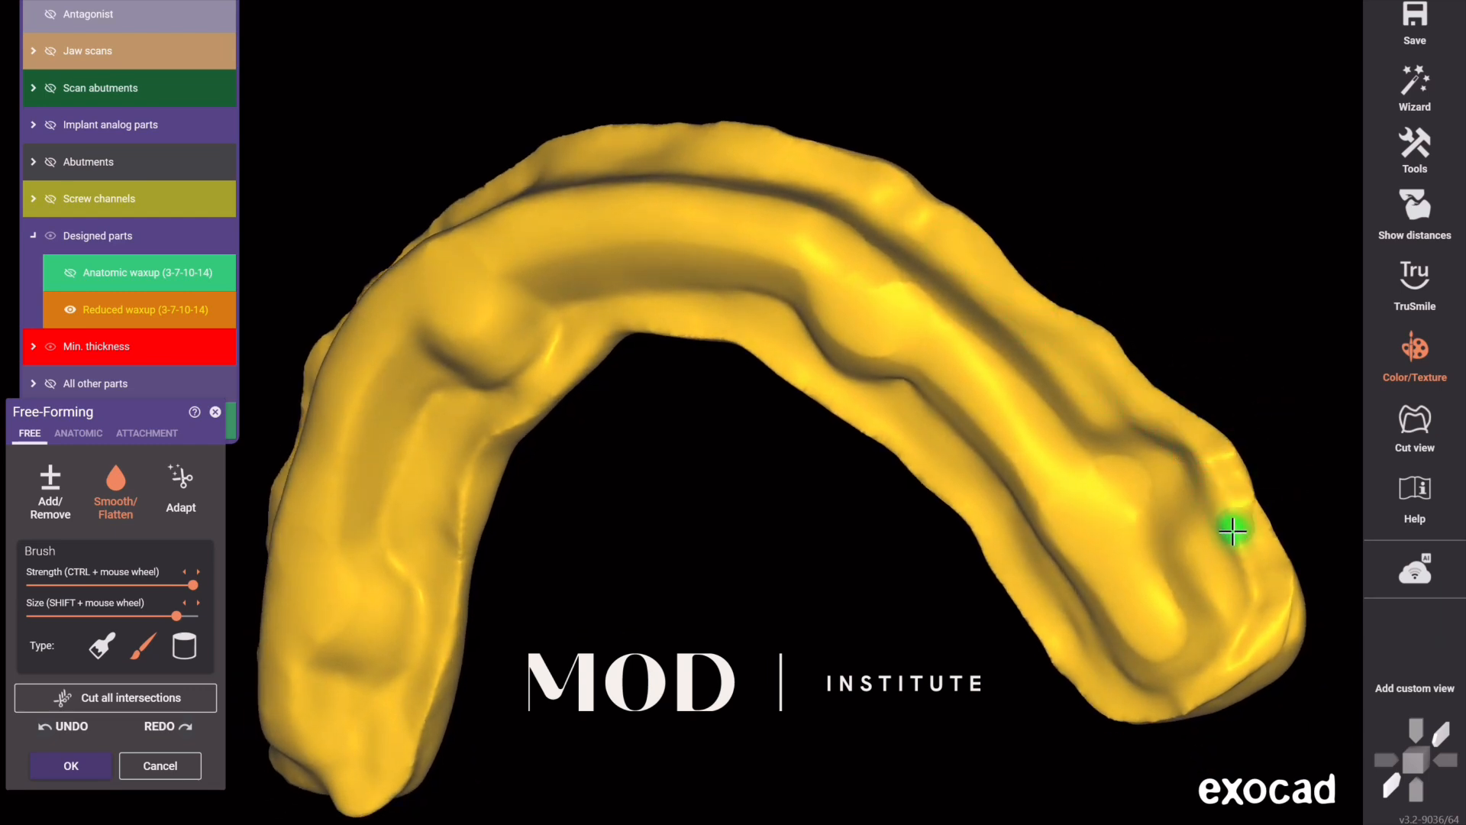
{"action": "mouse_move", "coordinate": [1234, 530]}
{"action": "right_mouse_down"}
{"action": "mouse_move", "coordinate": [1240, 593]}
{"action": "mouse_move", "coordinate": [1195, 581]}
{"action": "right_mouse_up"}
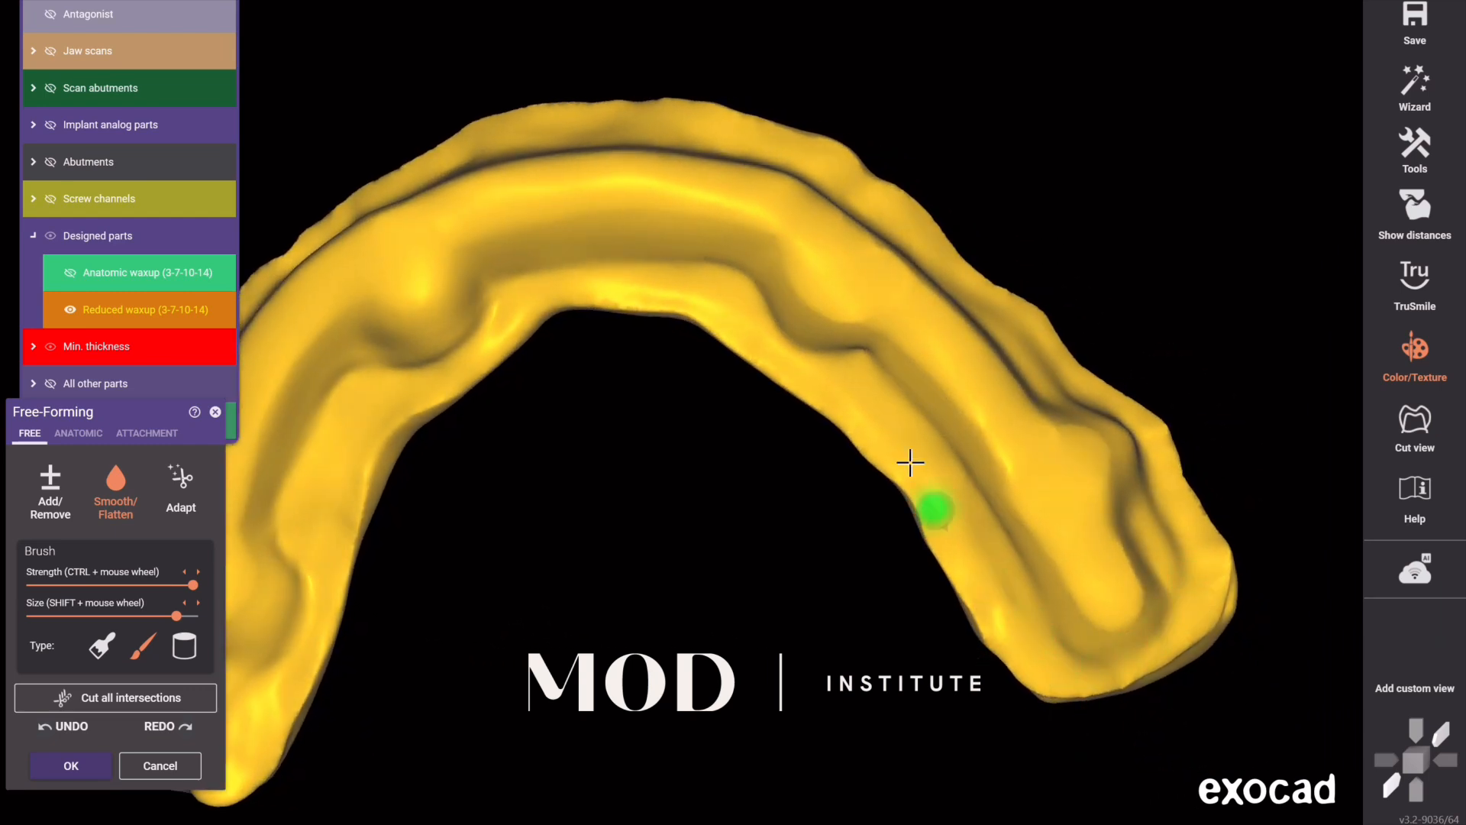
{"action": "right_click_drag", "start_coordinate": [909, 461], "coordinate": [919, 390]}
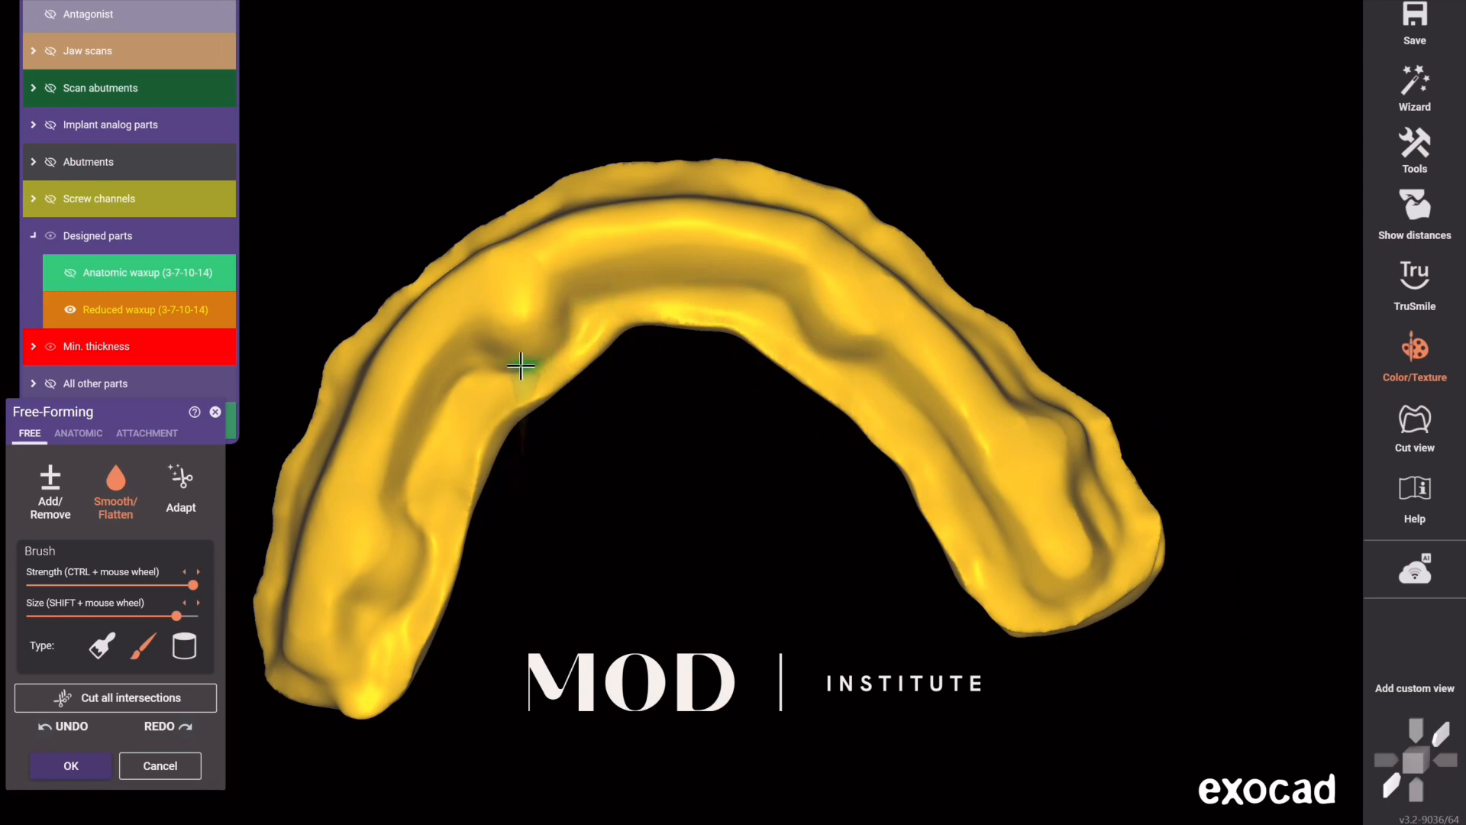
{"action": "scroll", "coordinate": [786, 593], "scroll_direction": "down", "scroll_amount": 5}
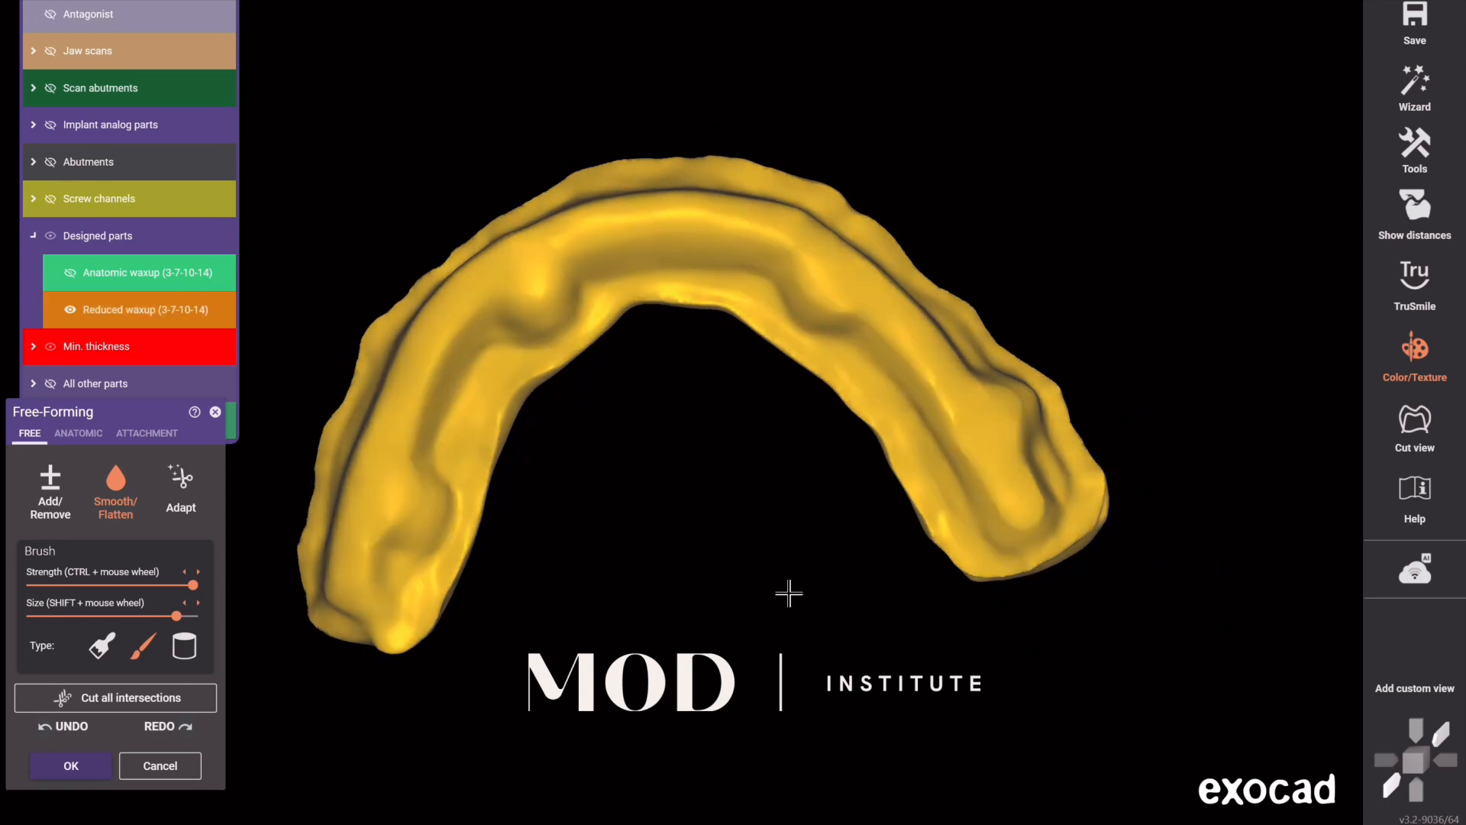
{"action": "left_click", "coordinate": [84, 774]}
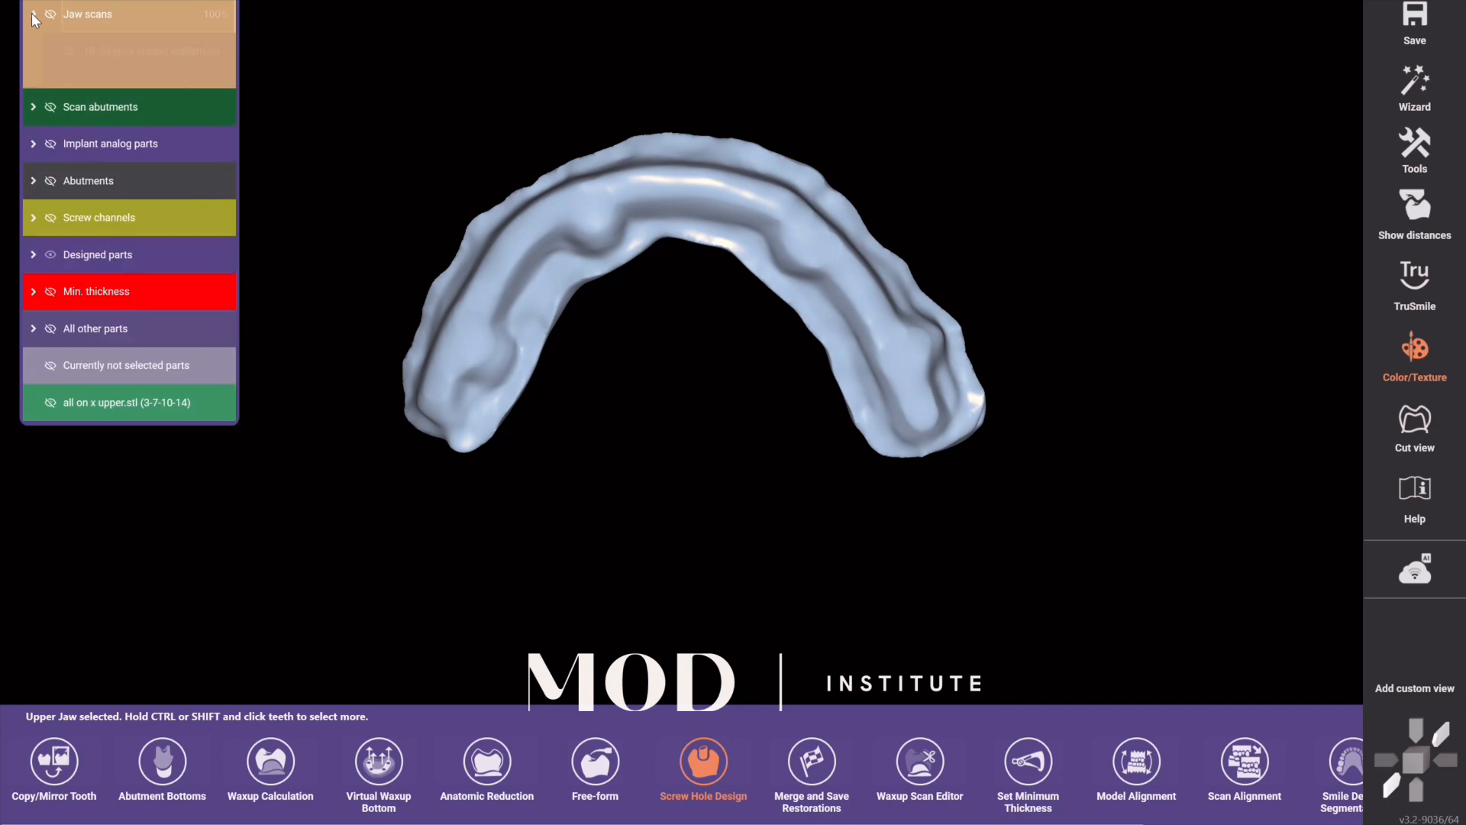
- Show the jaw scan with the reduced waxup and save the scene to Downloads as Plain OBJ named "subtrat file"
{"action": "left_click", "coordinate": [32, 14]}
{"action": "left_click", "coordinate": [70, 162]}
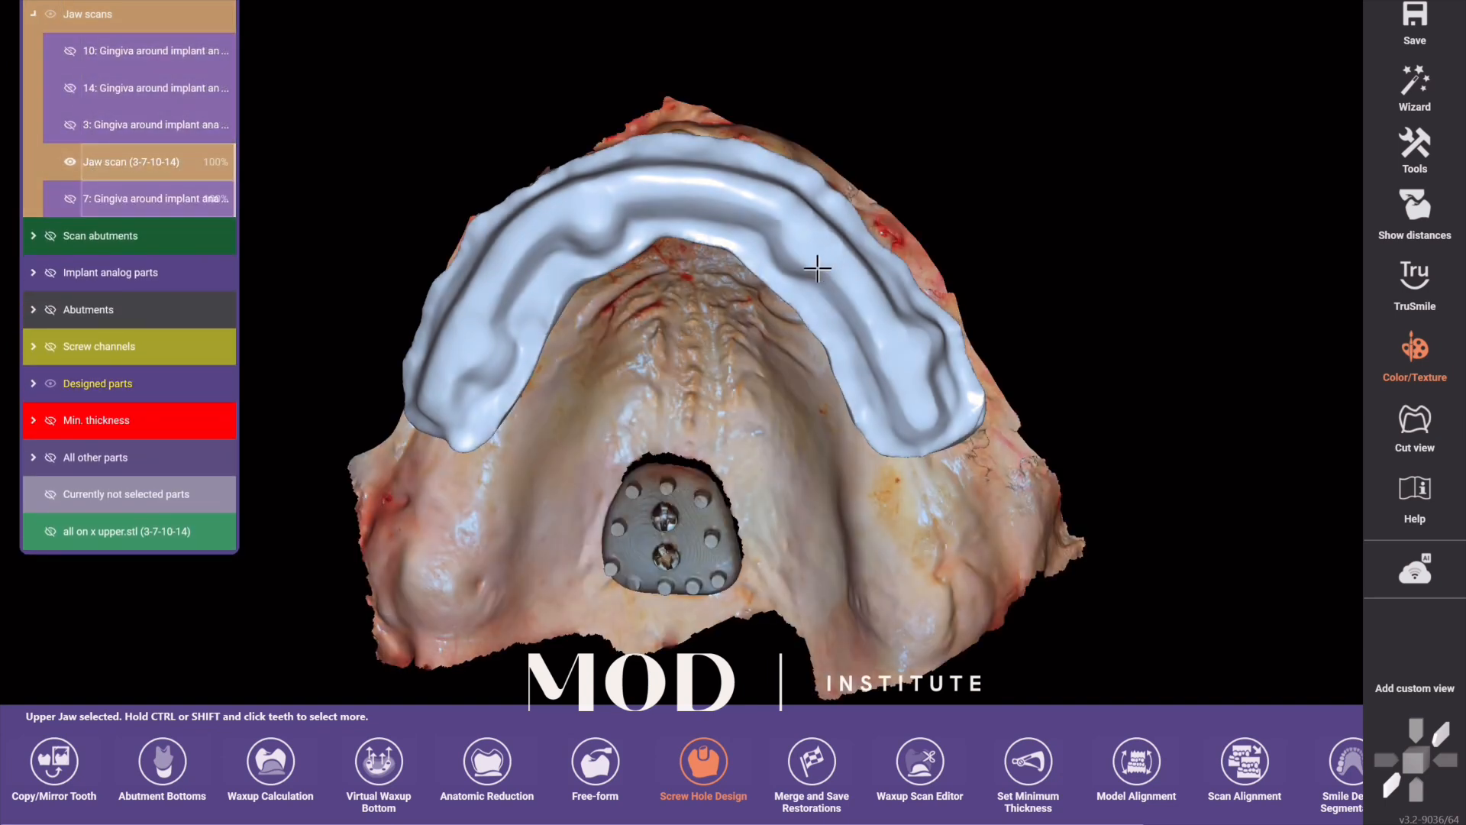
{"action": "right_click", "coordinate": [1080, 222]}
{"action": "scroll", "coordinate": [1159, 777], "scroll_direction": "down", "scroll_amount": 5}
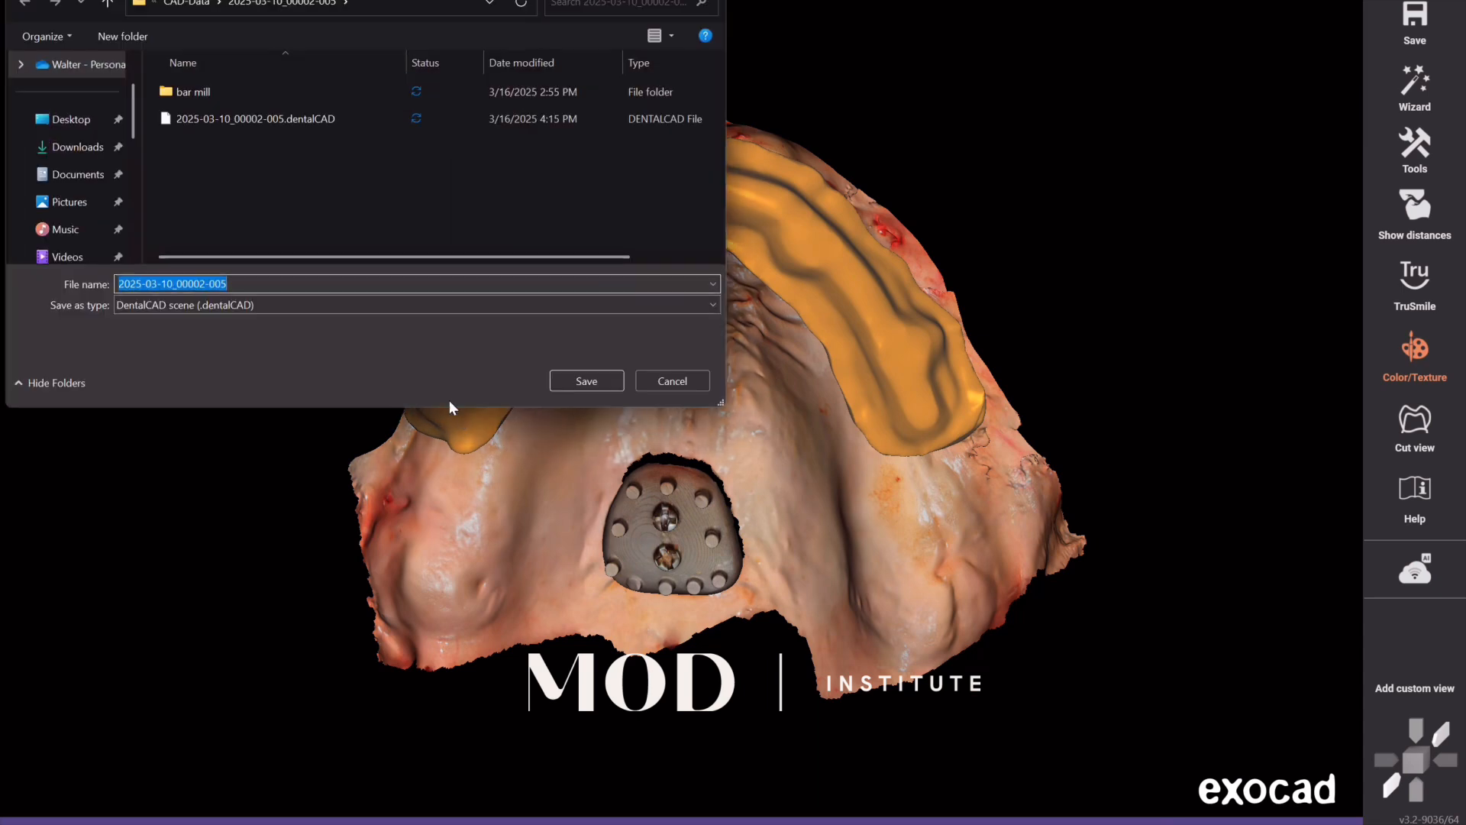
{"action": "left_click", "coordinate": [326, 305]}
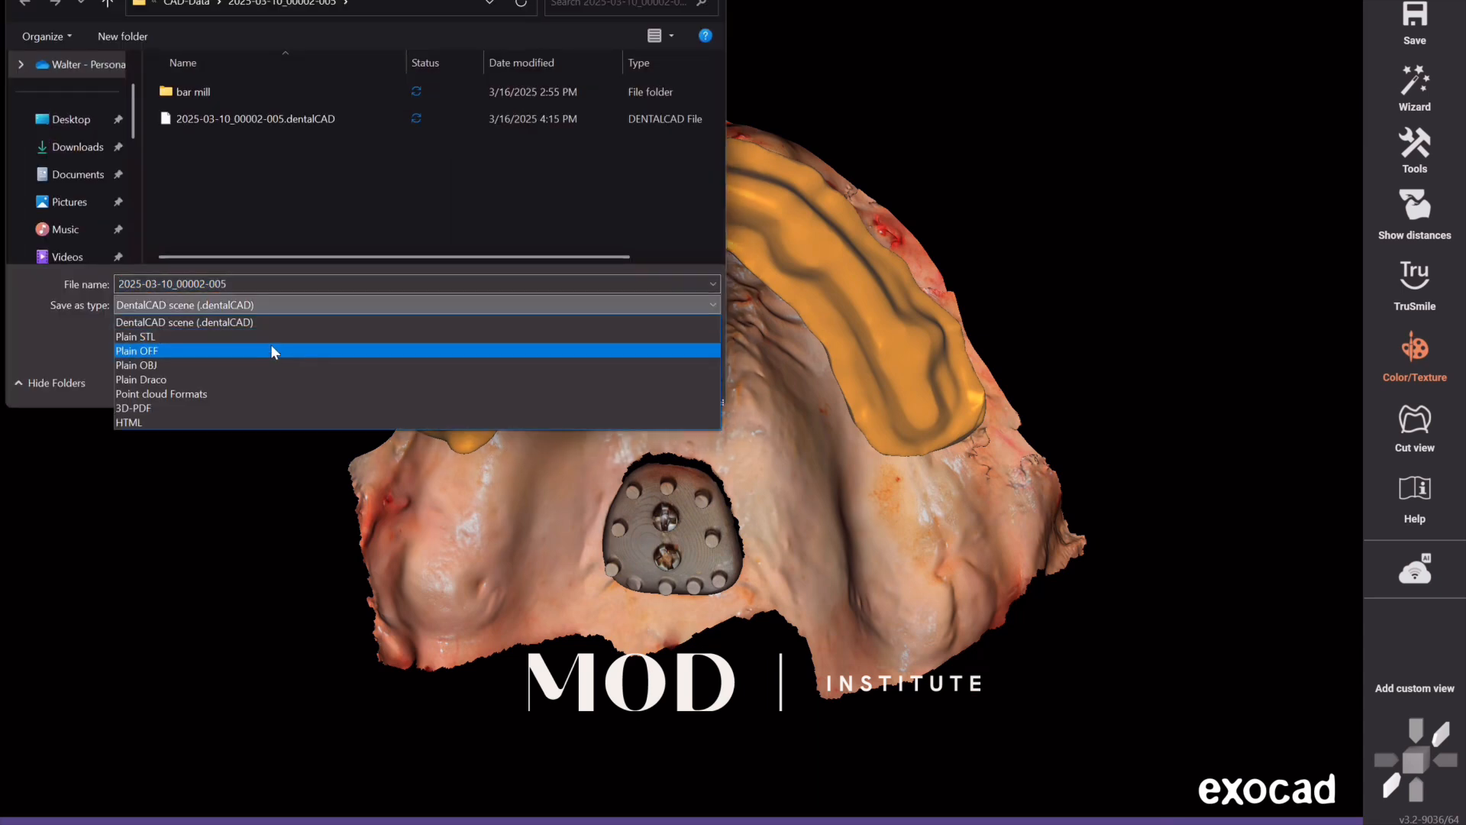
{"action": "left_click", "coordinate": [178, 365]}
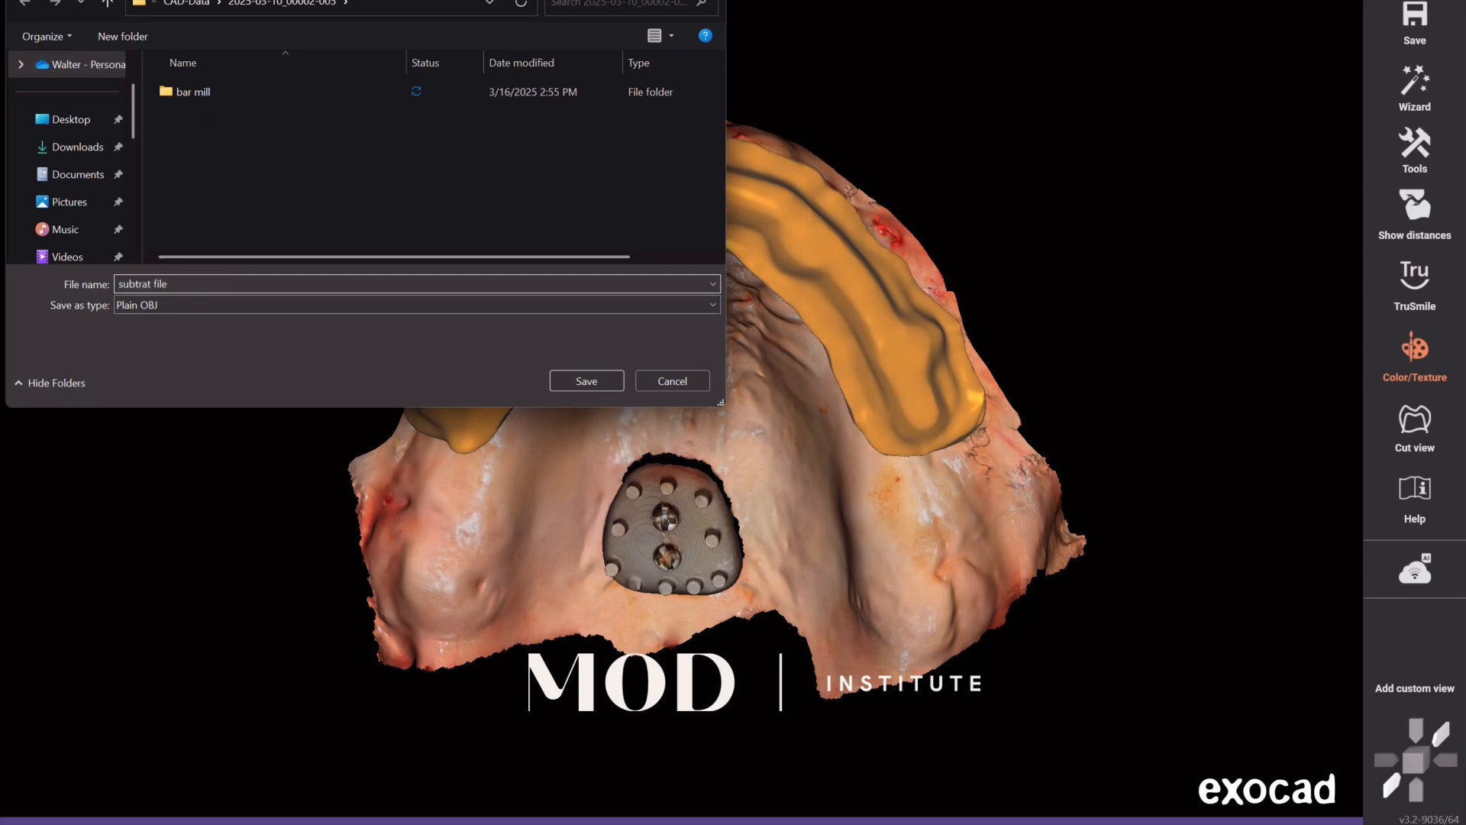
{"action": "left_click", "coordinate": [84, 146]}
{"action": "left_click", "coordinate": [584, 381]}
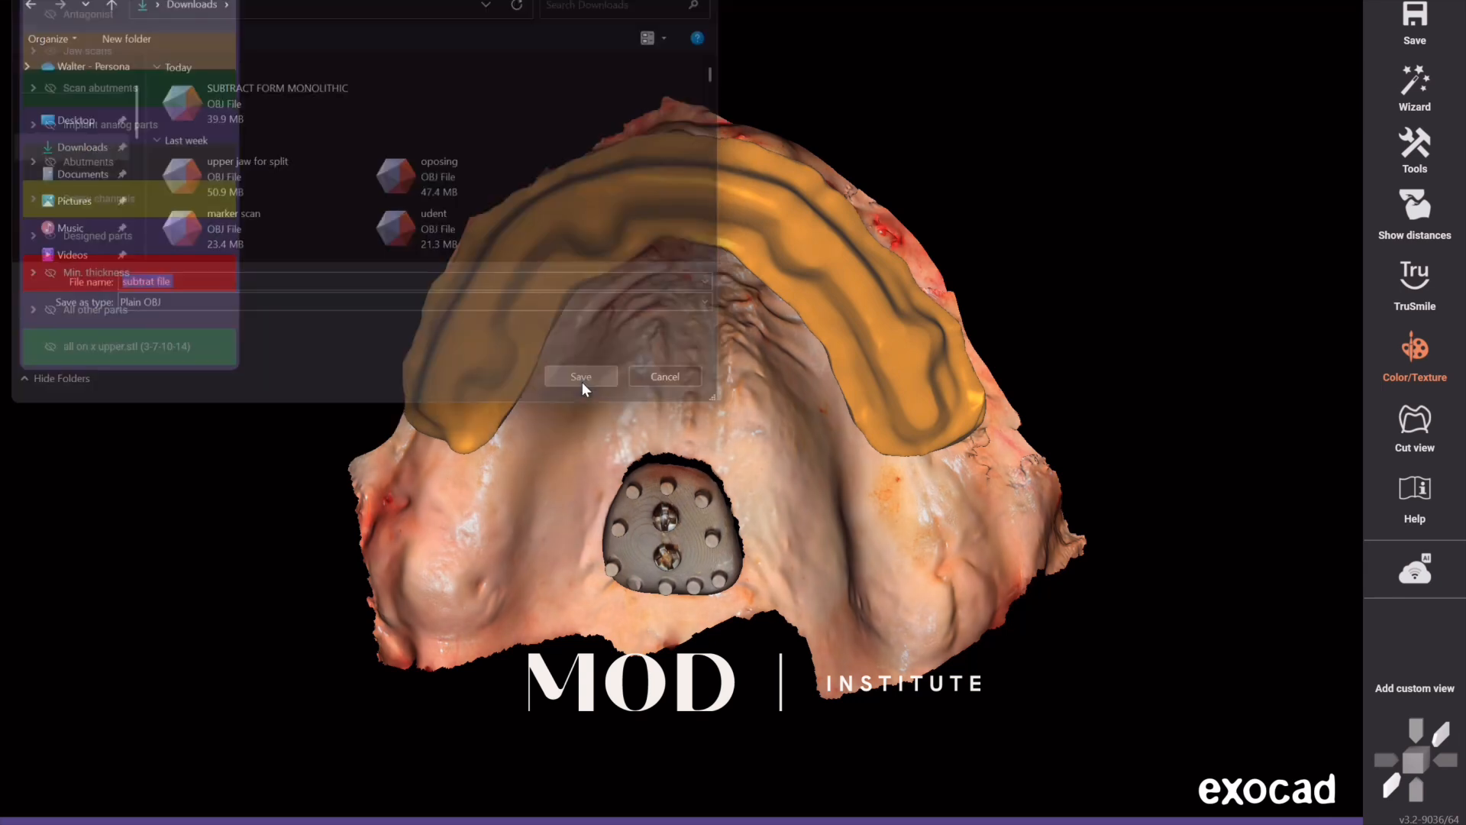
{"action": "left_click", "coordinate": [625, 474]}
{"action": "left_click", "coordinate": [488, 434]}
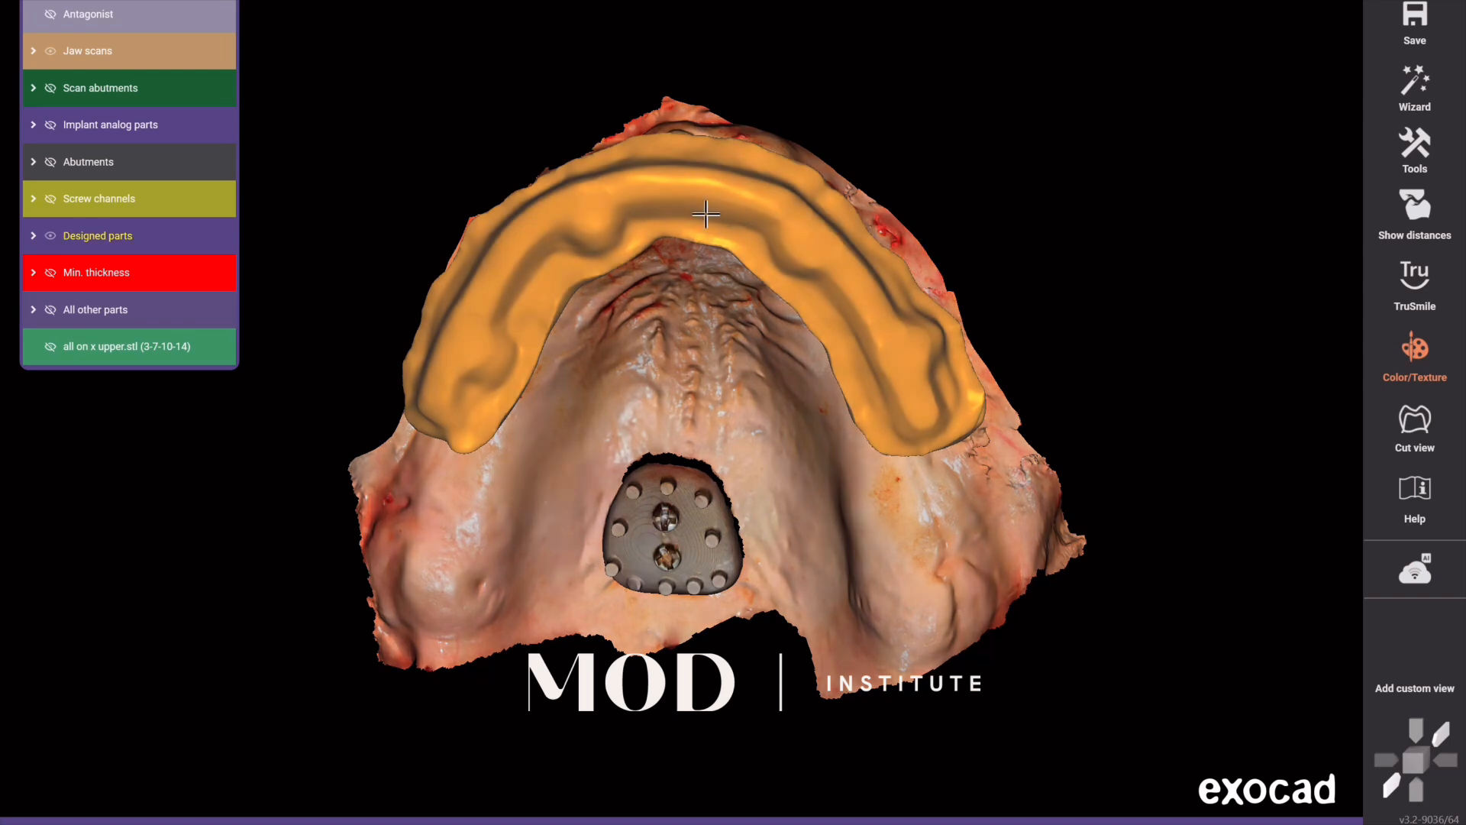
- Merge and save the restoration with its screw holes, optimized for free-forming and 3D printing, and accept the merged result
{"action": "right_click", "coordinate": [706, 213]}
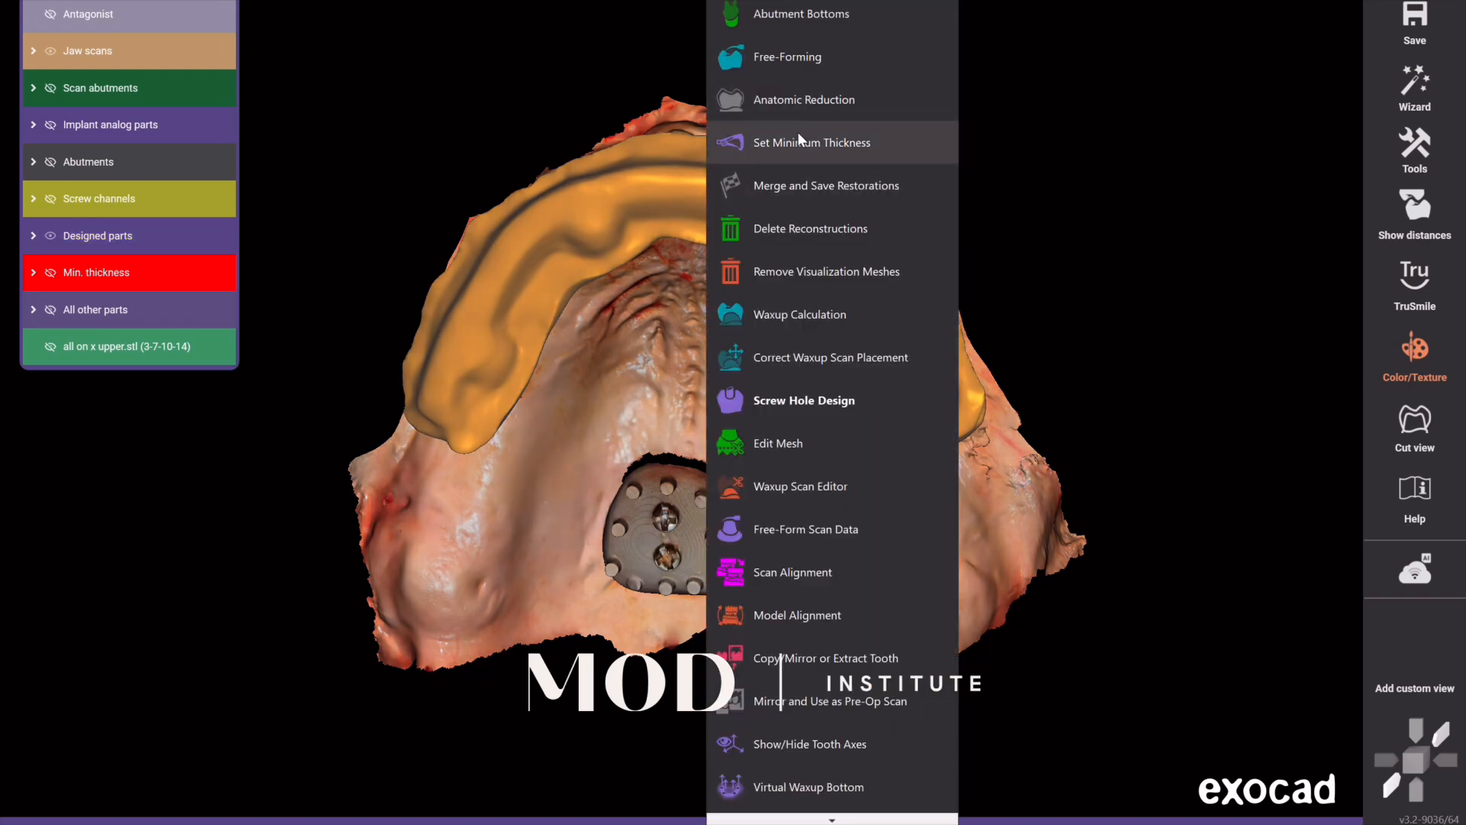
{"action": "left_click", "coordinate": [789, 177]}
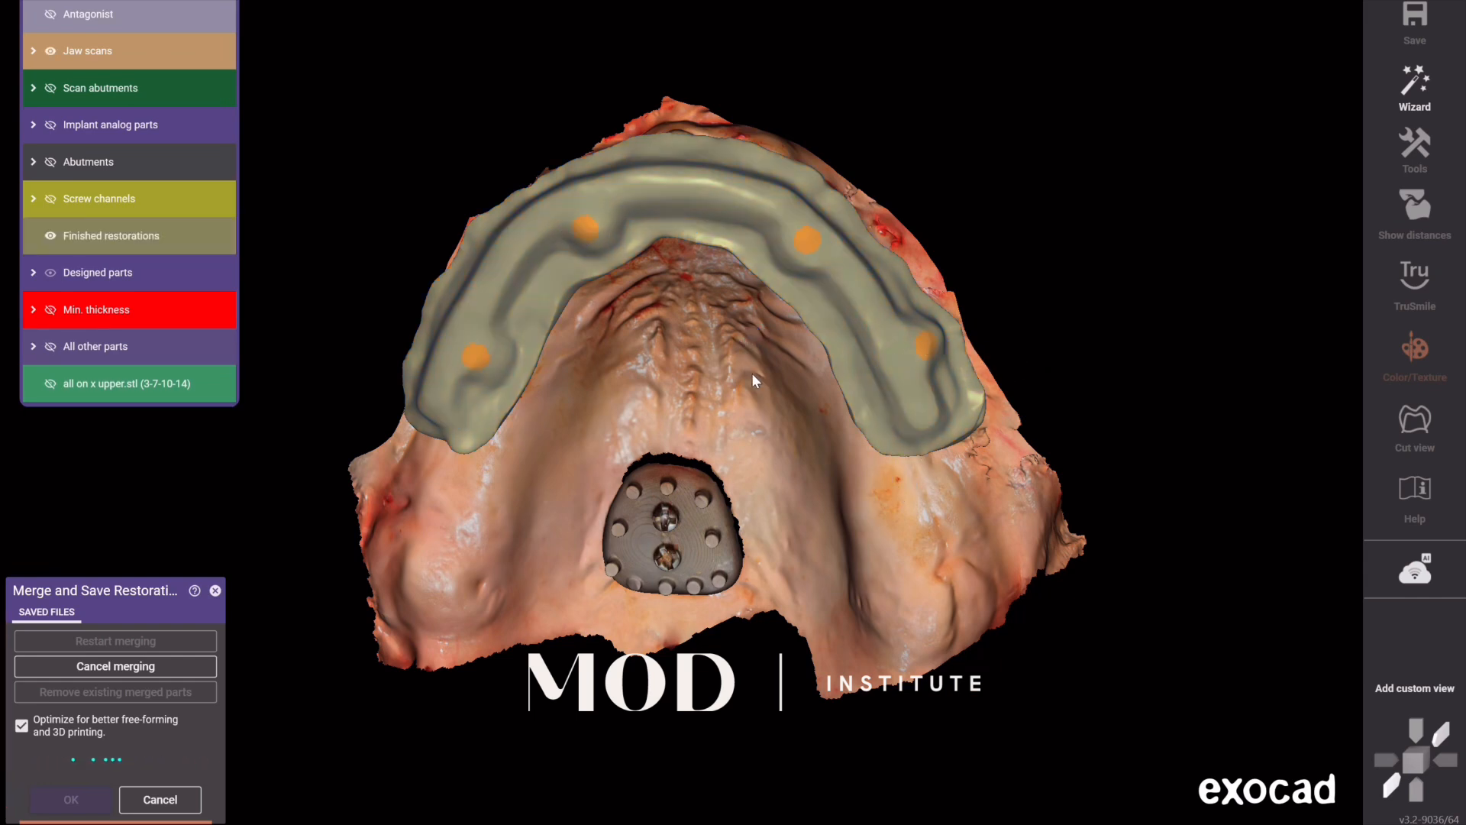
{"action": "right_click_drag", "start_coordinate": [814, 519], "coordinate": [952, 516]}
{"action": "right_click_drag", "start_coordinate": [539, 534], "coordinate": [894, 537]}
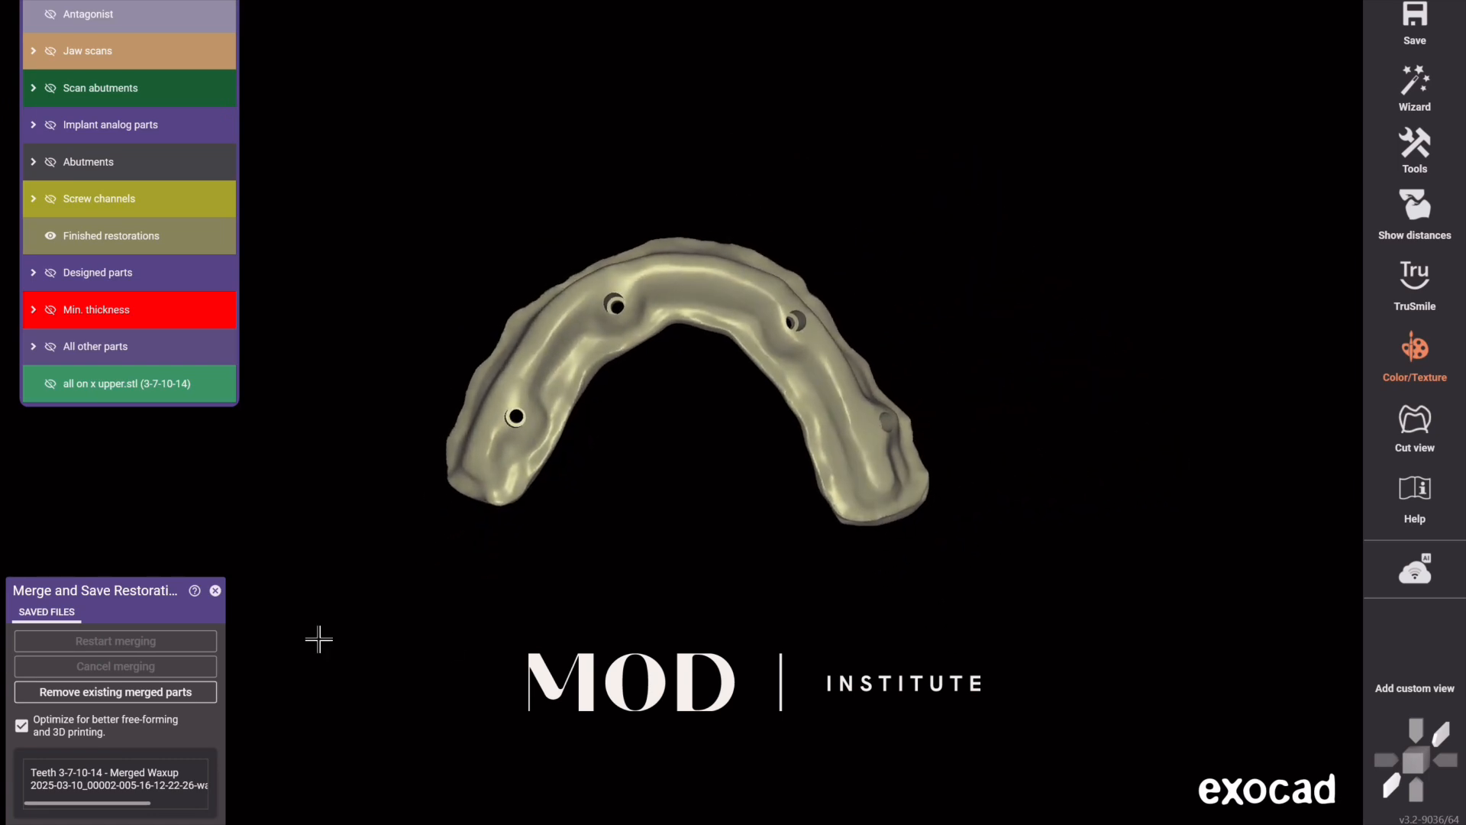
{"action": "left_click_drag", "start_coordinate": [169, 586], "coordinate": [409, 139]}
{"action": "left_click", "coordinate": [294, 397]}
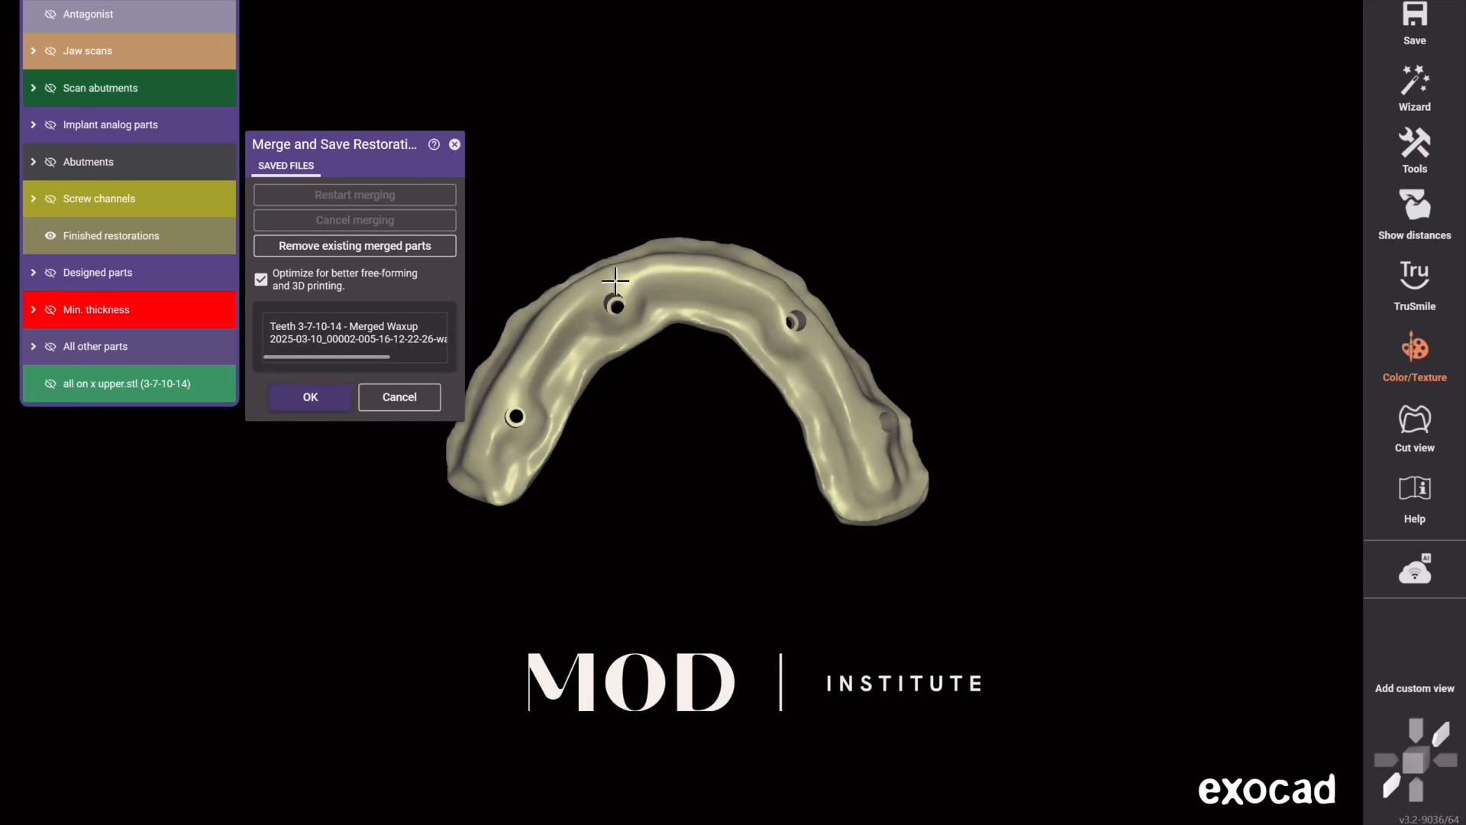
{"action": "left_click", "coordinate": [297, 399]}
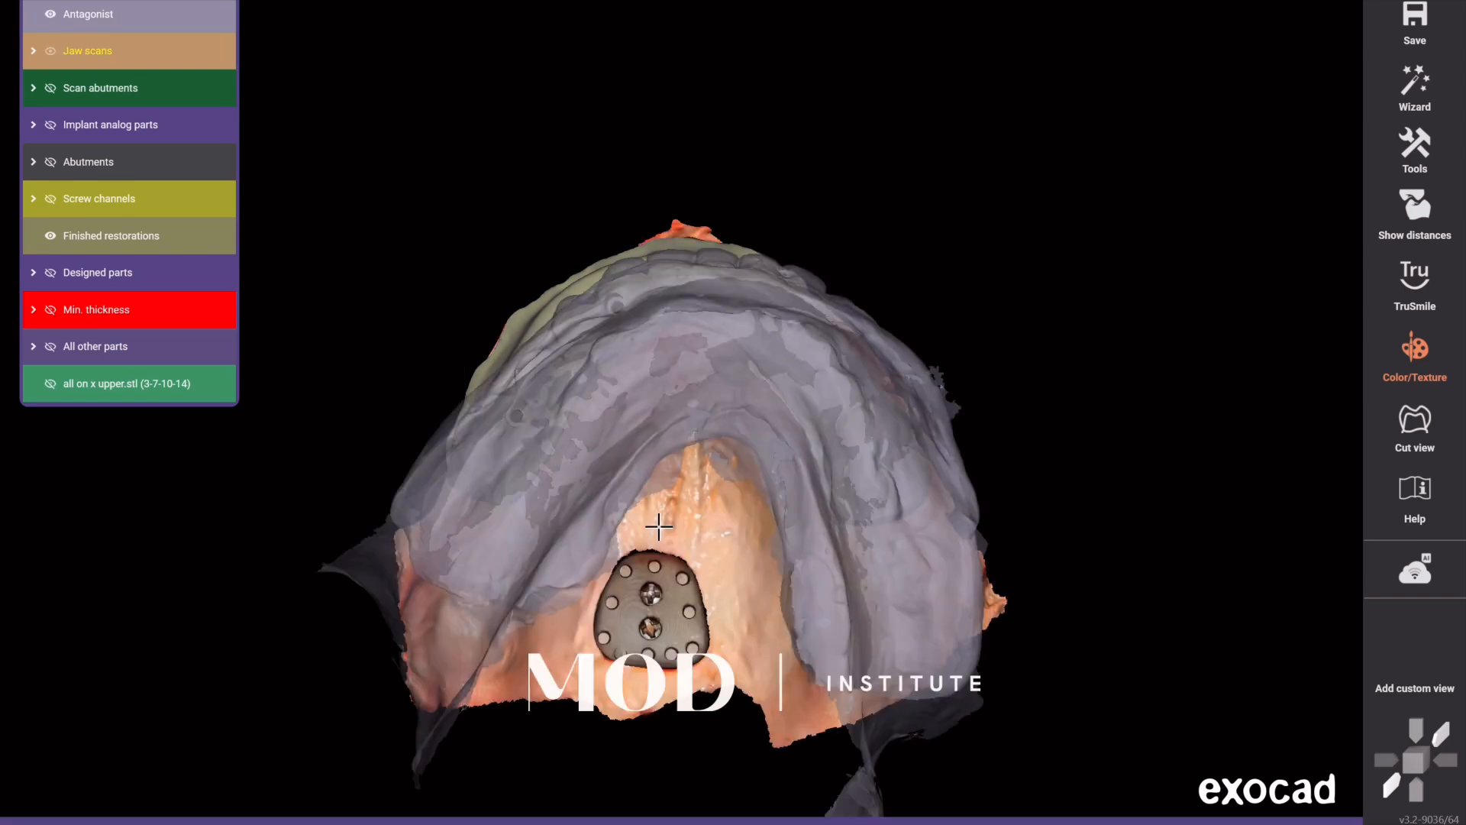
- Hide the antagonist and jaw scans, leaving only the finished restoration displayed
{"action": "scroll", "coordinate": [714, 401], "scroll_direction": "down", "scroll_amount": 5, "text": "ctrl"}
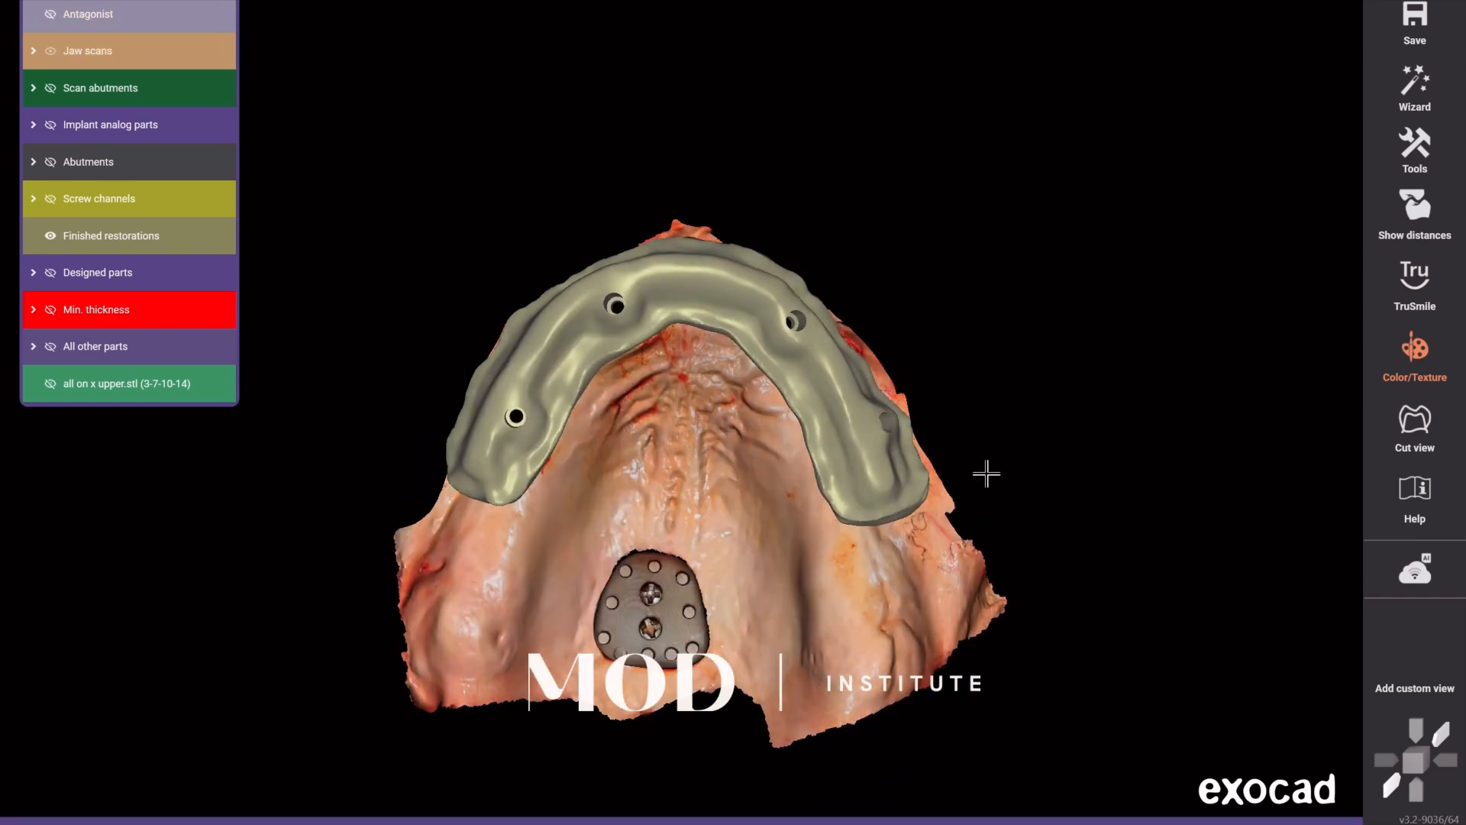
{"action": "right_click_drag", "start_coordinate": [986, 473], "coordinate": [930, 494]}
{"action": "scroll", "coordinate": [924, 508], "scroll_direction": "down", "scroll_amount": 5, "text": "ctrl"}
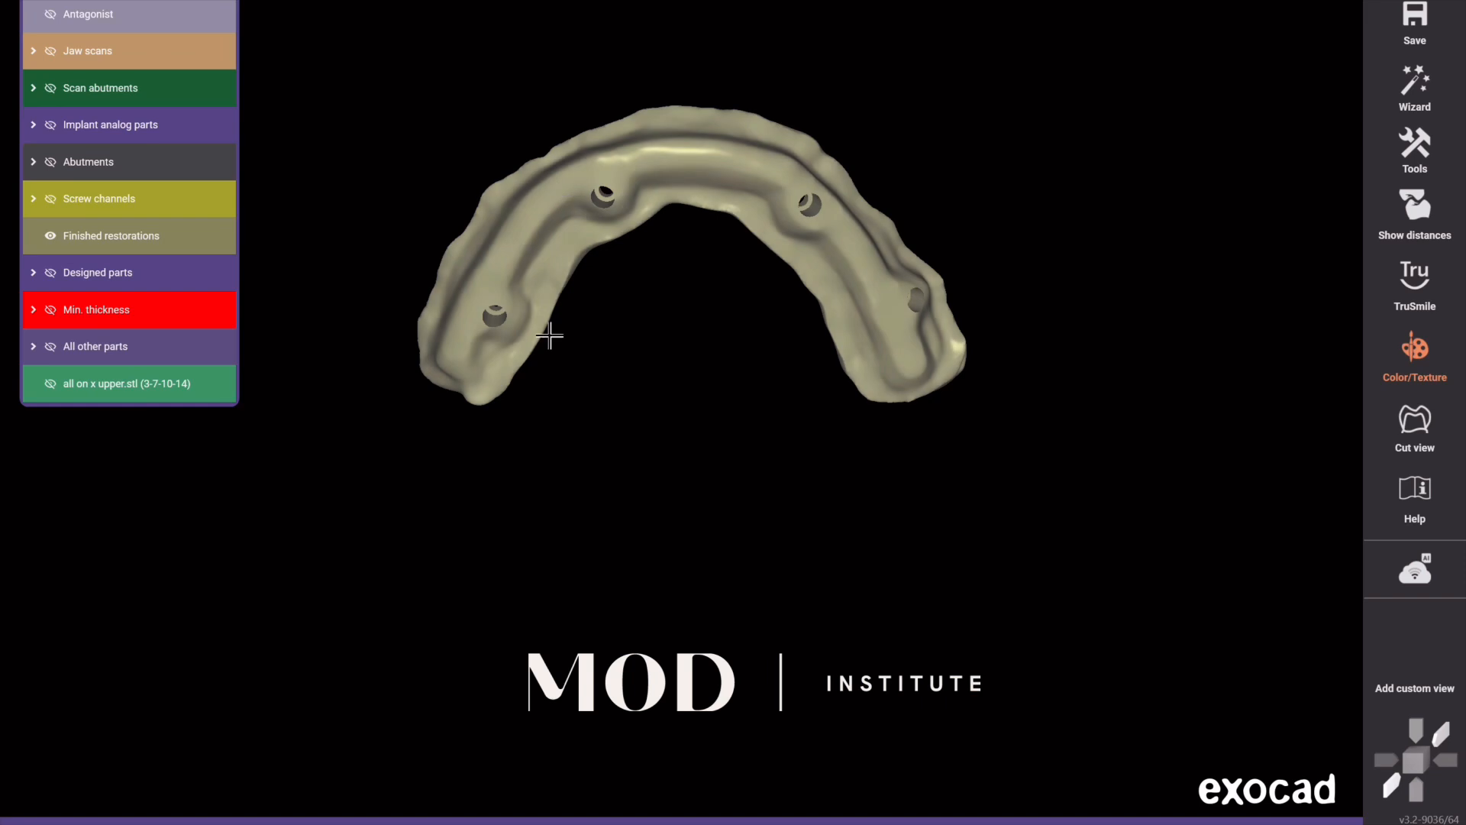
{"action": "right_click_drag", "start_coordinate": [1094, 510], "coordinate": [1096, 317]}
- Save only the visible finished restoration to Downloads as a Plain STL named "fit checker bar", using the default coordinate system
{"action": "right_click", "coordinate": [1101, 329]}
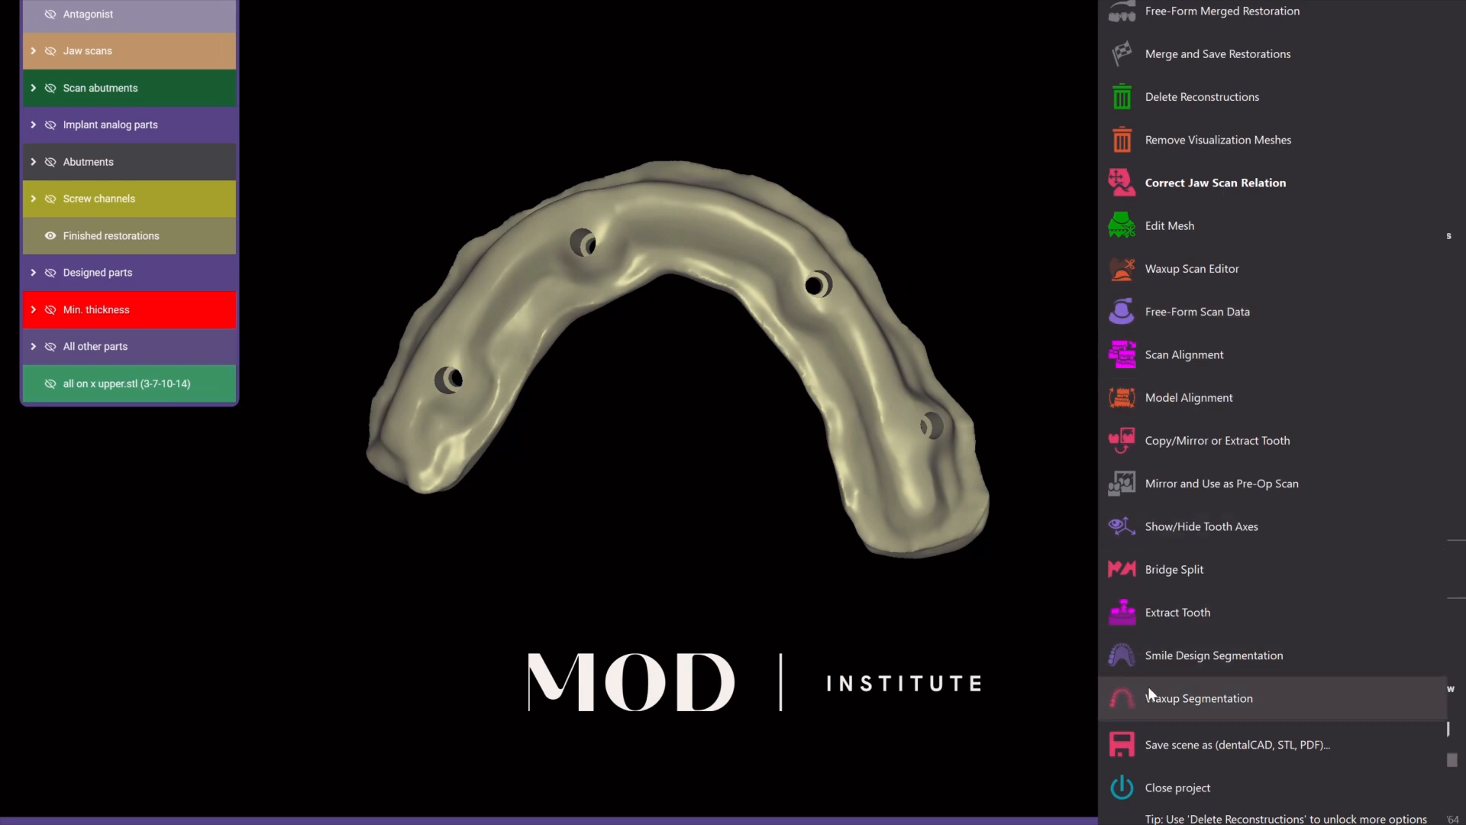
{"action": "left_click", "coordinate": [1182, 749]}
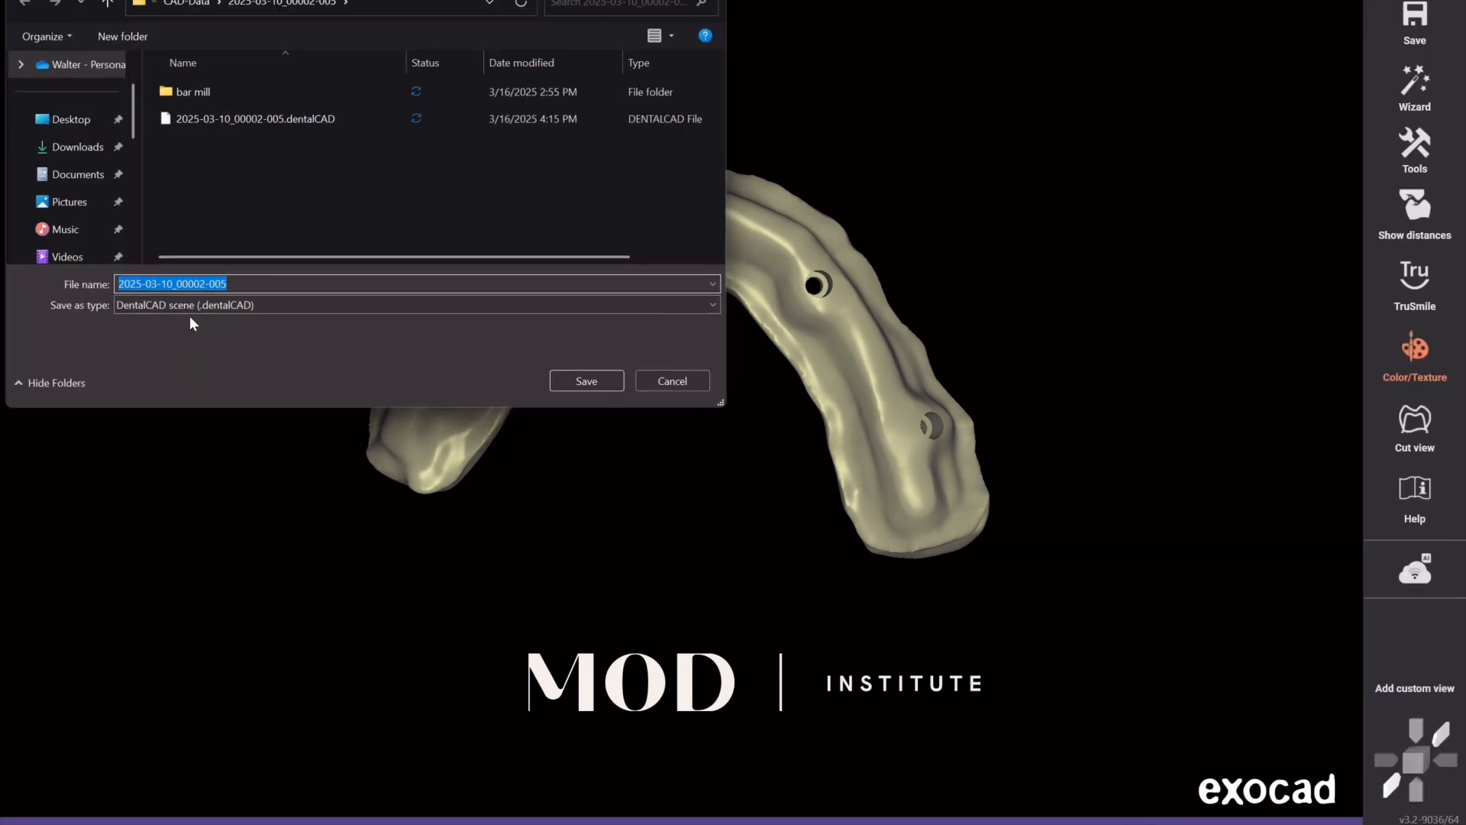
{"action": "left_click", "coordinate": [191, 306]}
{"action": "left_click", "coordinate": [191, 336]}
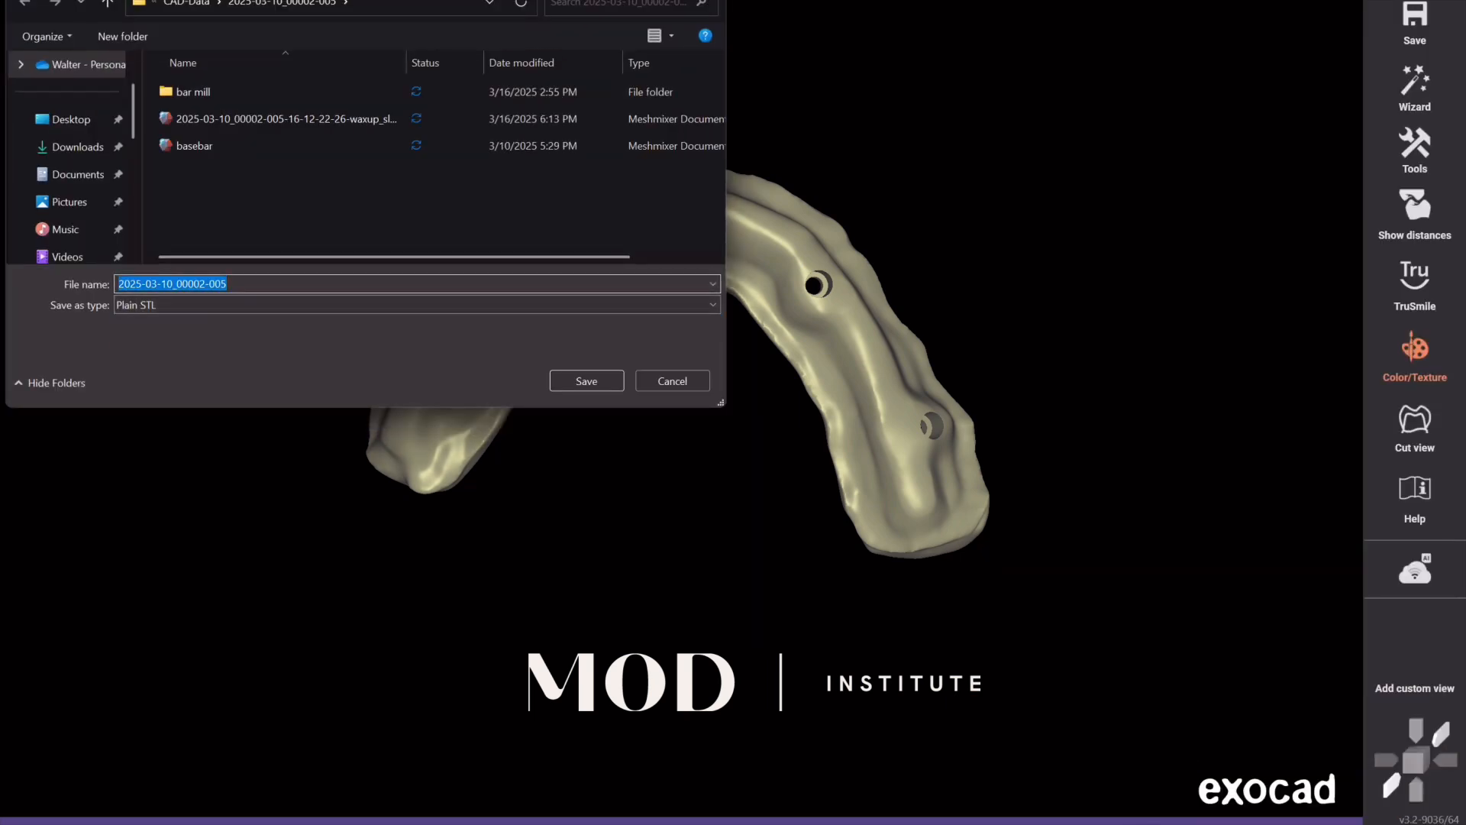
{"action": "type", "text": "fit checker bar"}
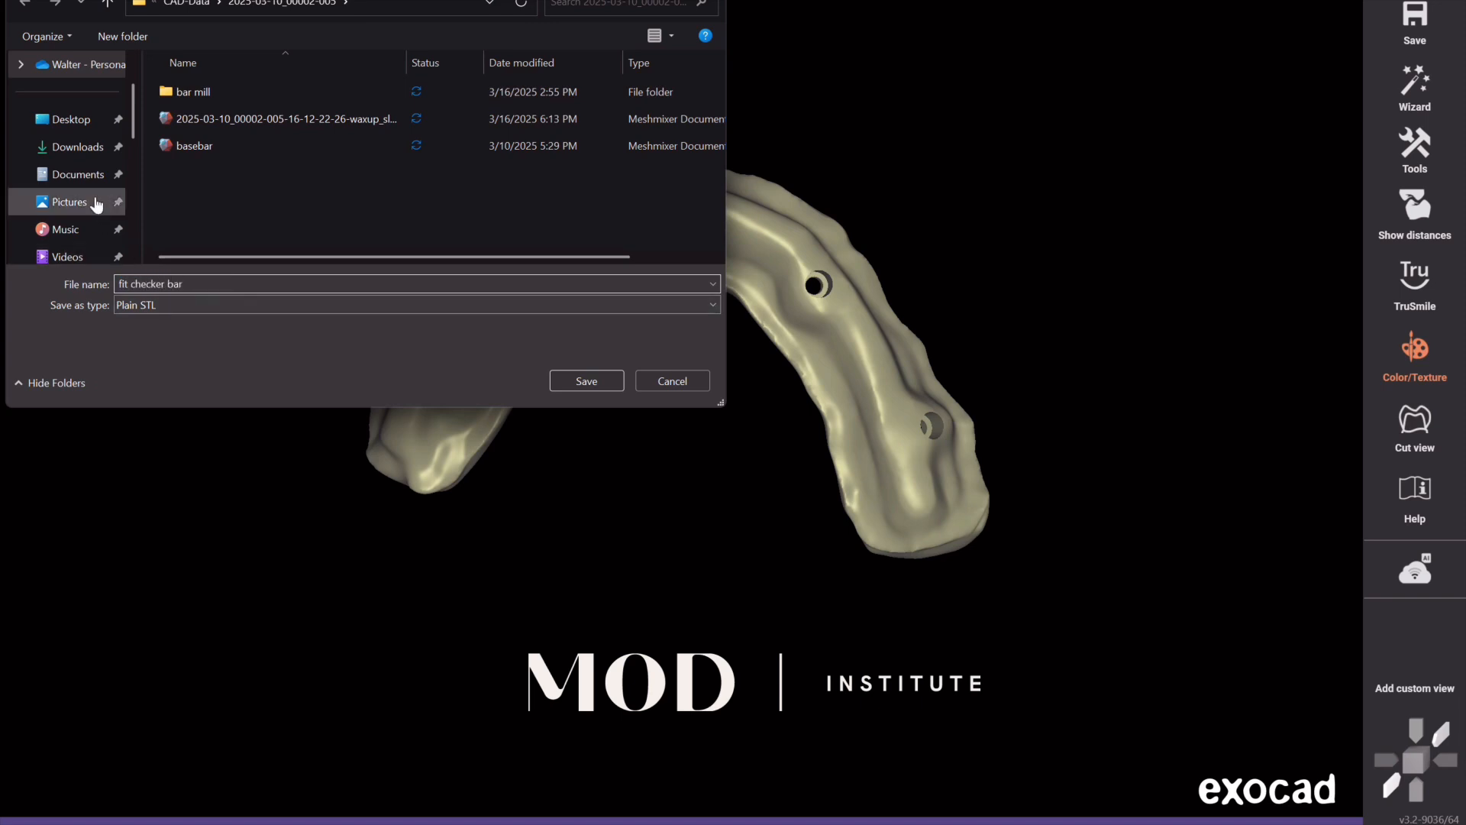
{"action": "left_click", "coordinate": [97, 148]}
{"action": "left_click", "coordinate": [594, 390]}
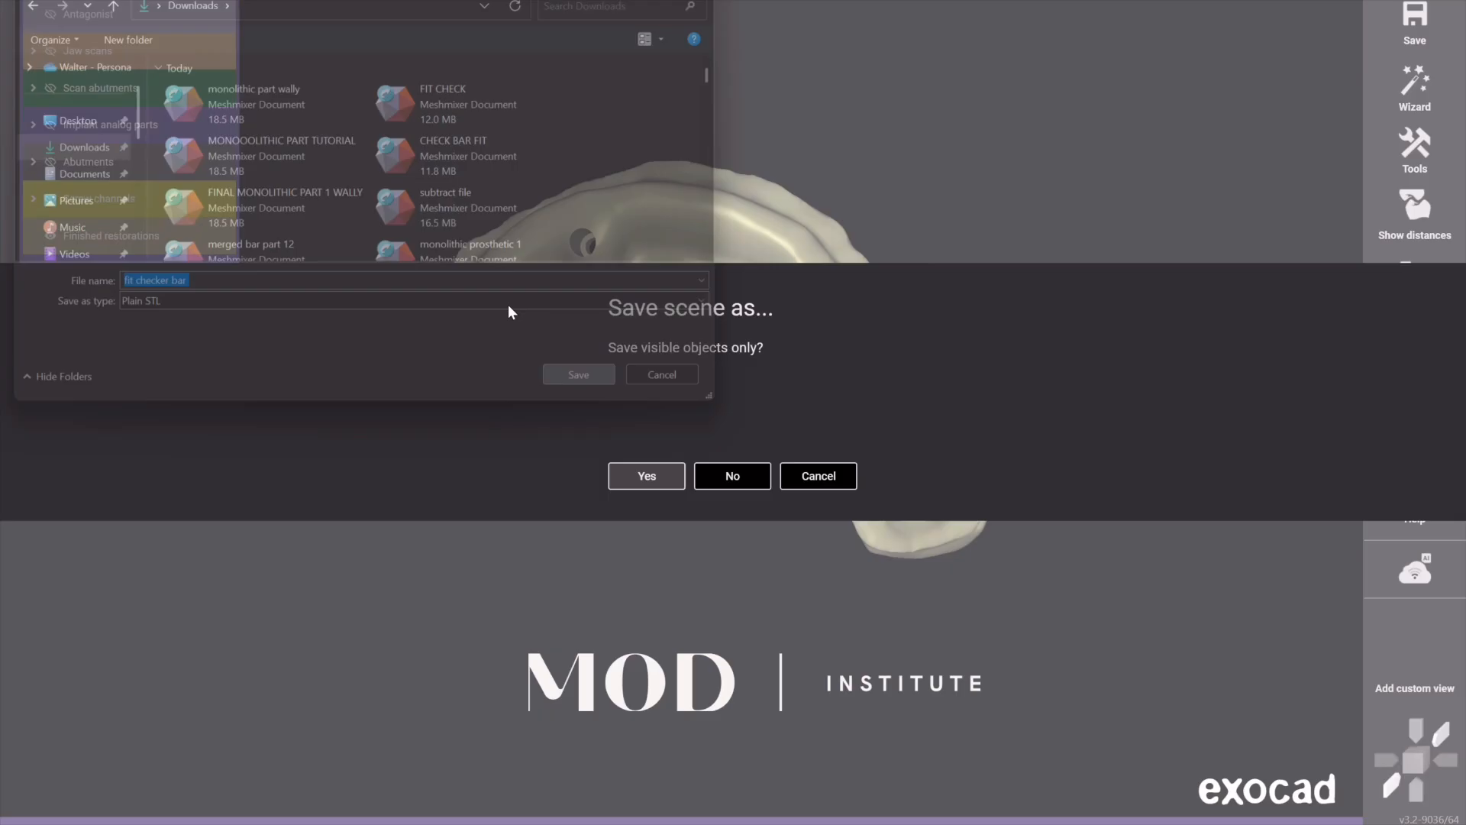
{"action": "left_click", "coordinate": [672, 479]}
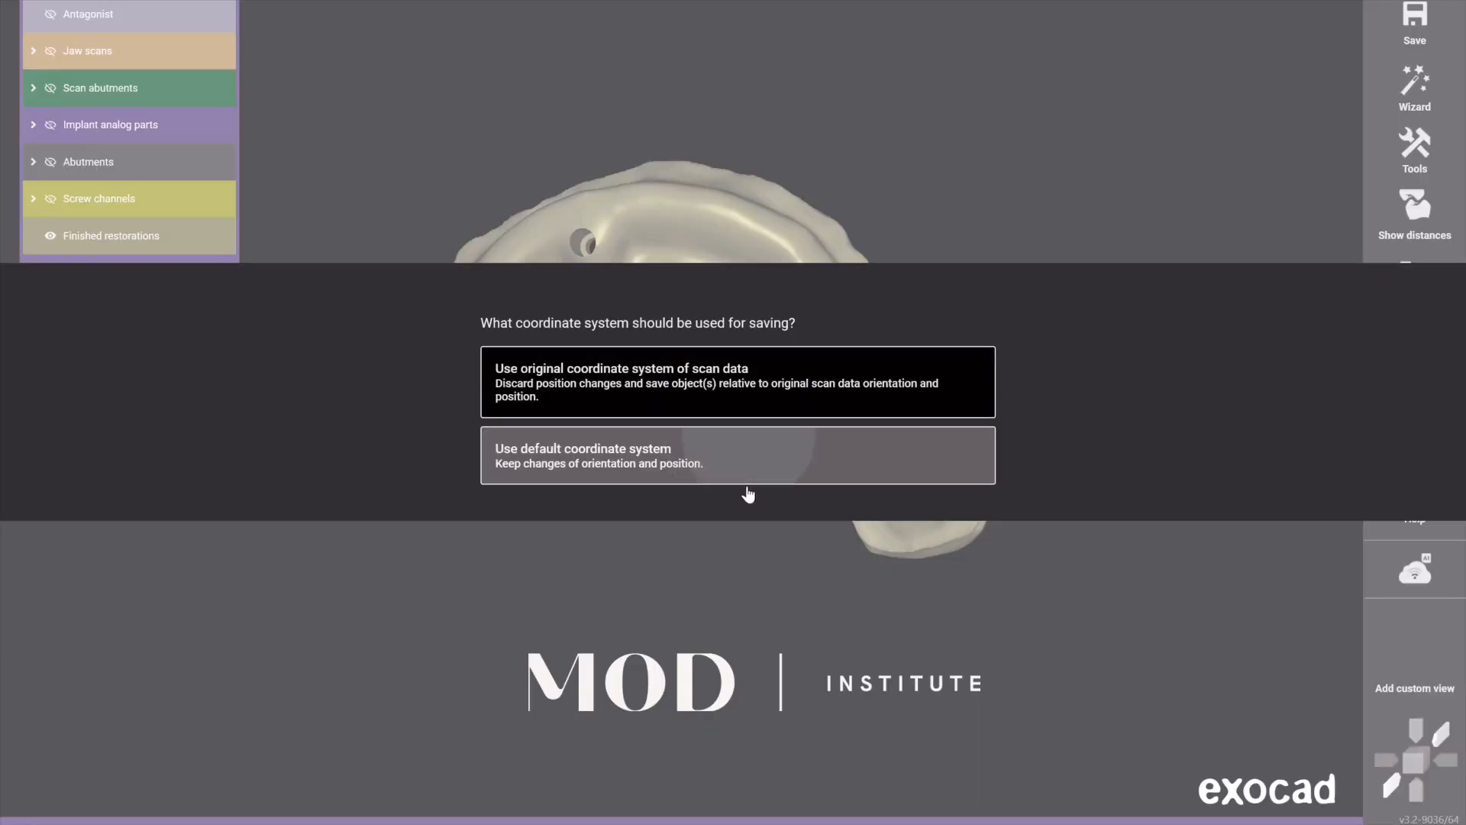
{"action": "left_click", "coordinate": [746, 469]}
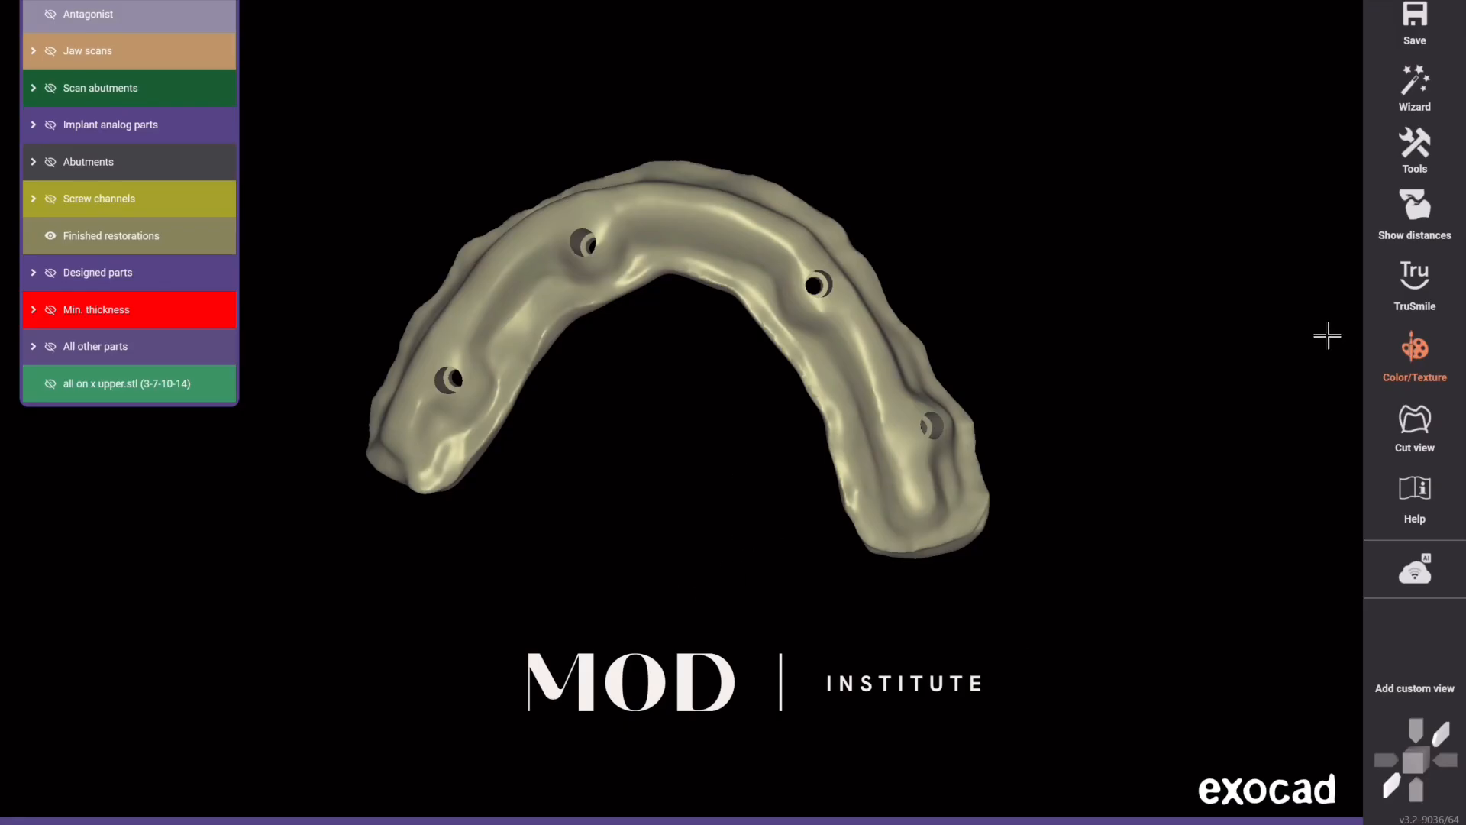
- Save the current design and create a new project for client Default with the name "supersturcture"
{"action": "left_click", "coordinate": [1426, 24]}
{"action": "left_click", "coordinate": [776, 305]}
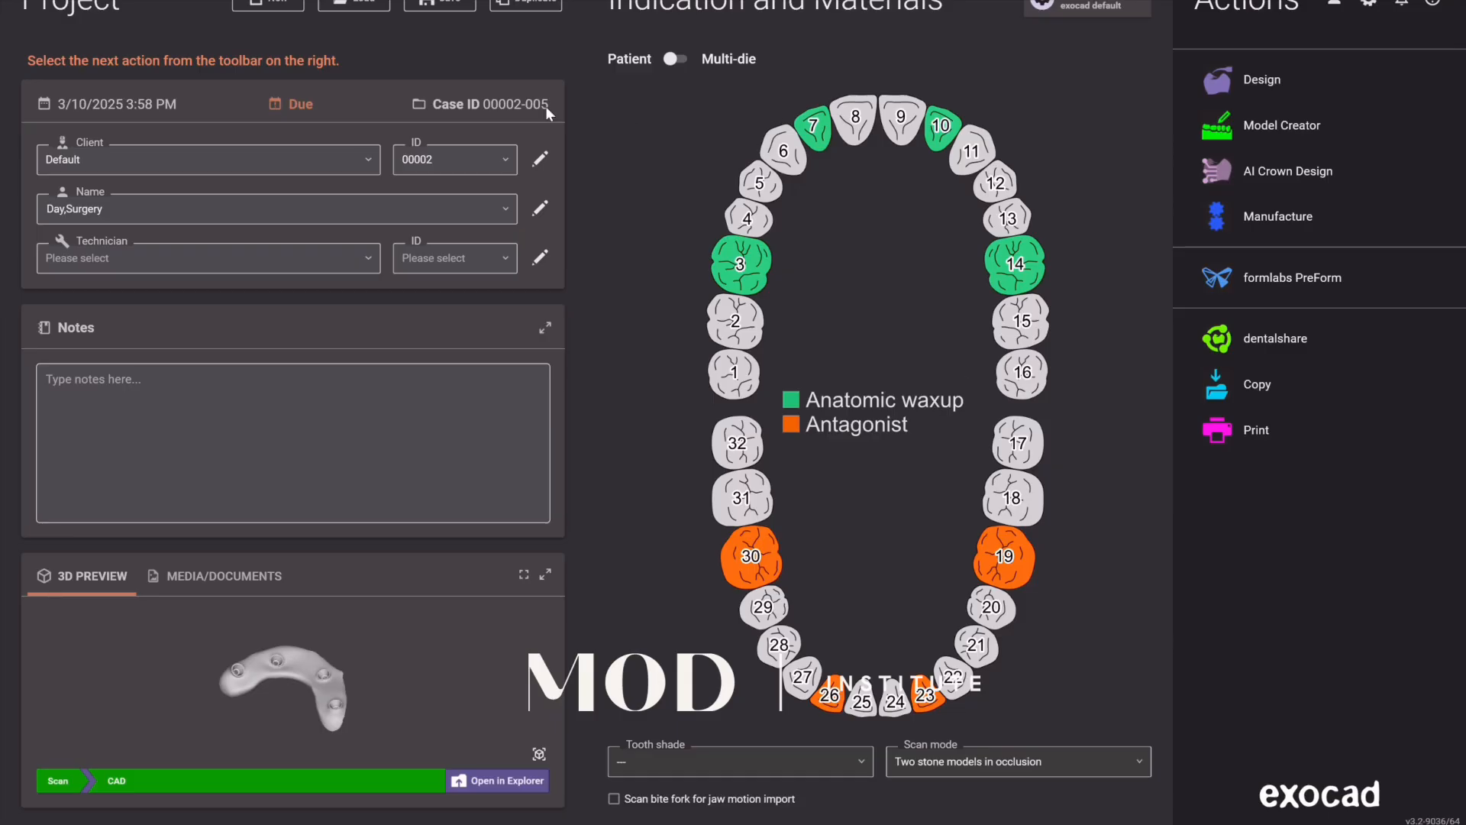
{"action": "left_click", "coordinate": [300, 6]}
{"action": "left_click", "coordinate": [187, 167]}
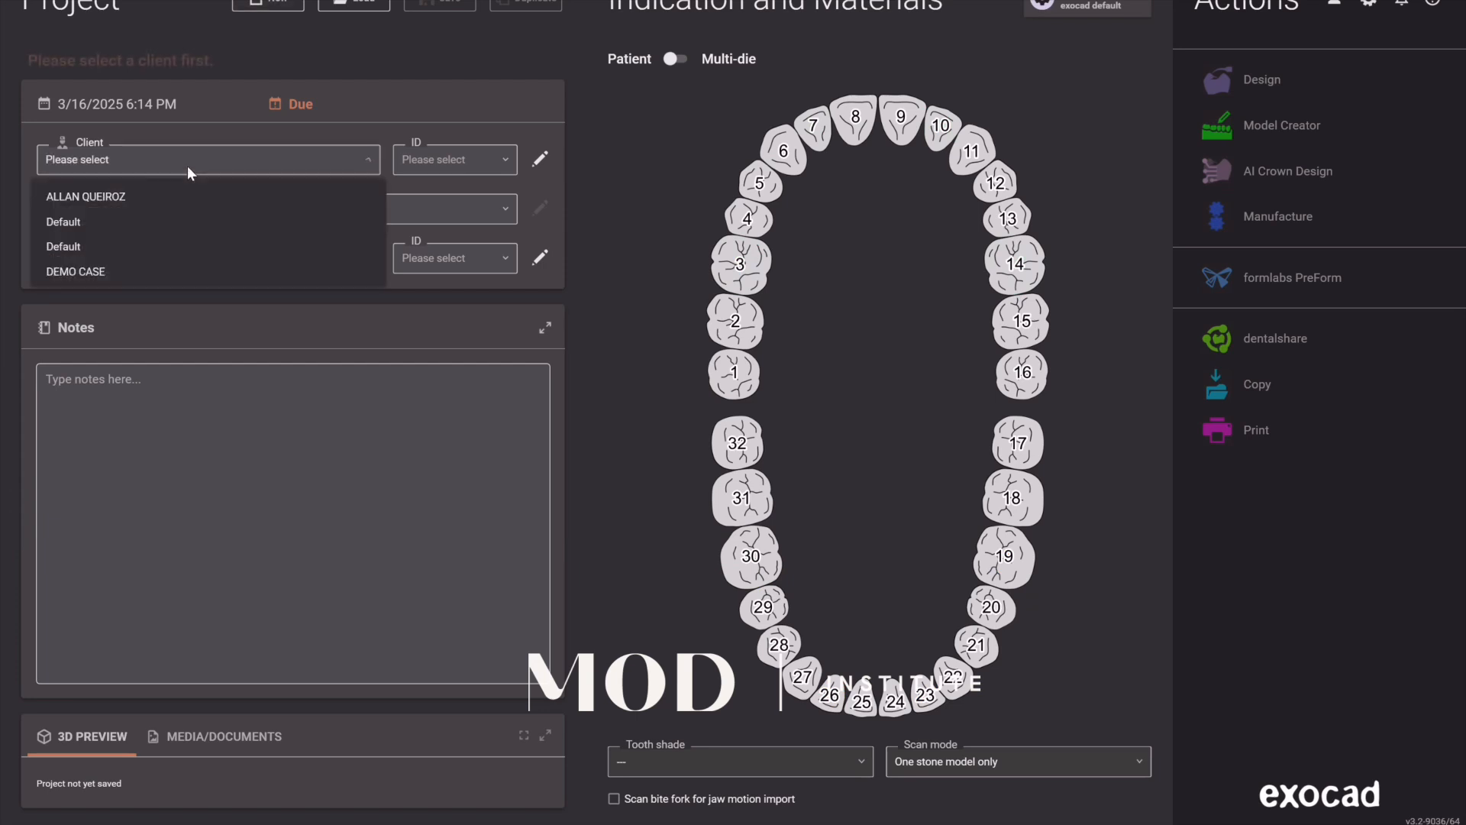
{"action": "left_click", "coordinate": [156, 221]}
{"action": "left_click", "coordinate": [170, 219]}
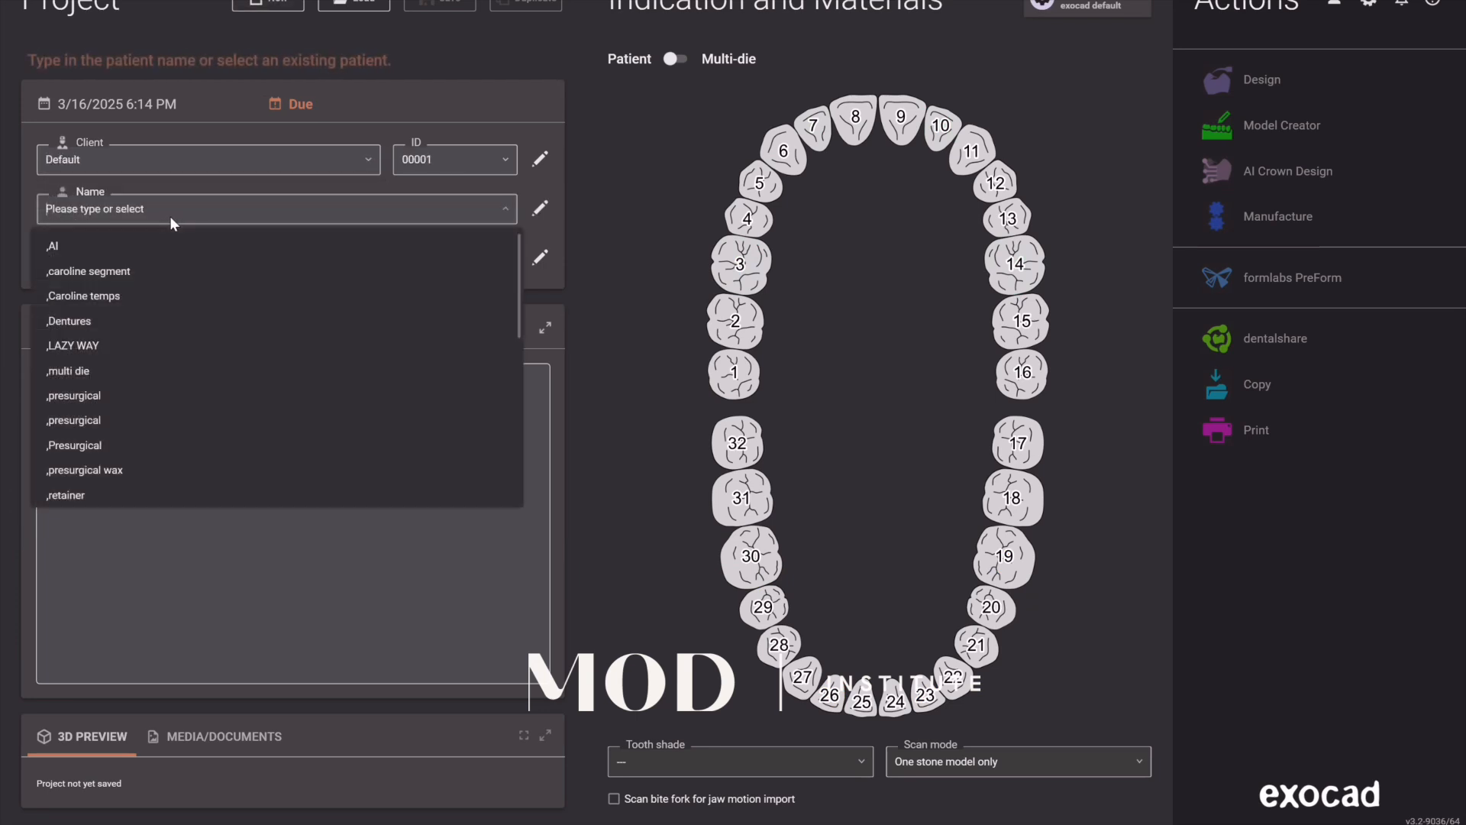
{"action": "type", "text": "super"}
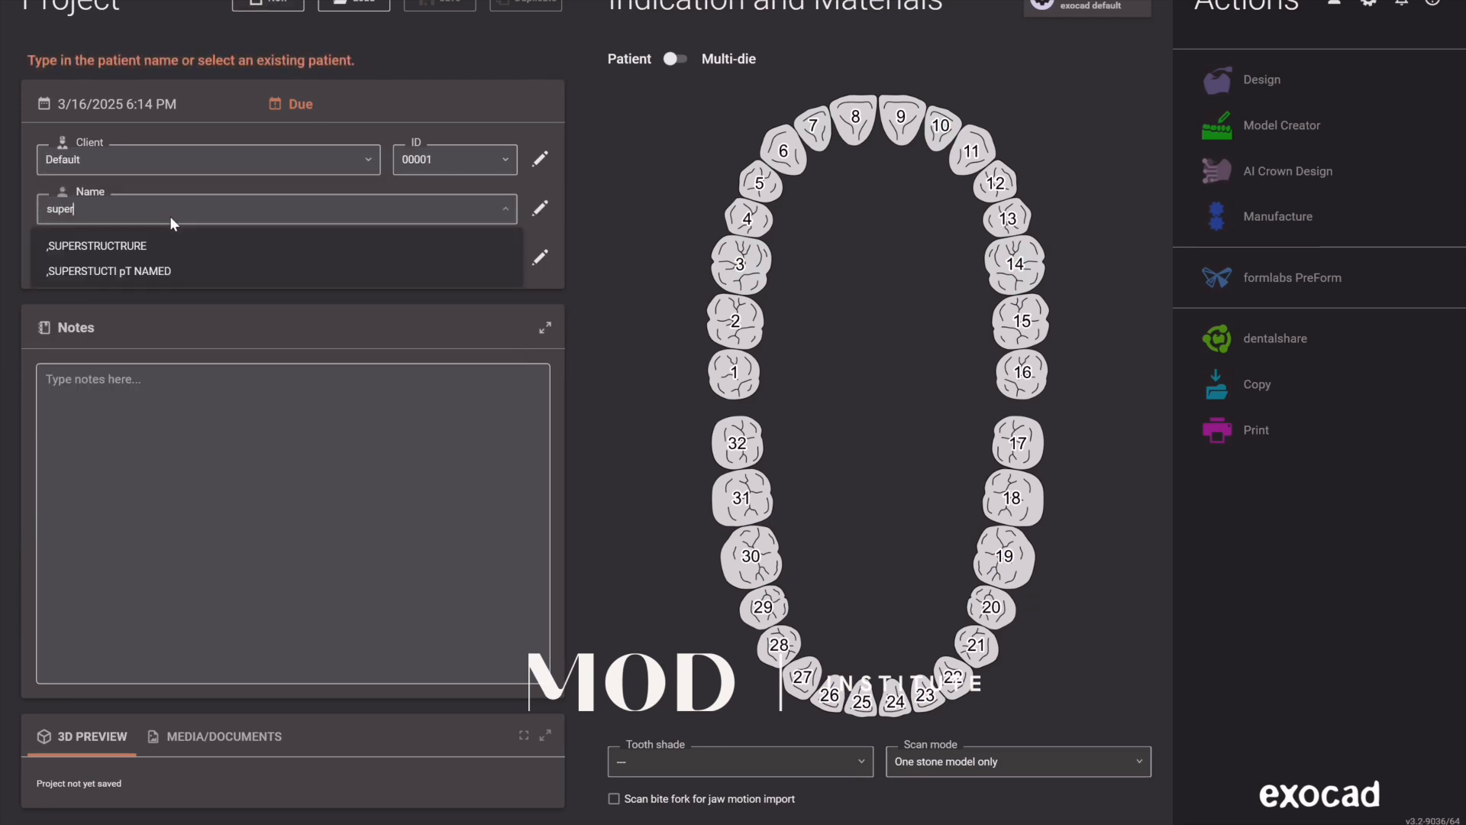
{"action": "type", "text": "sturcture"}
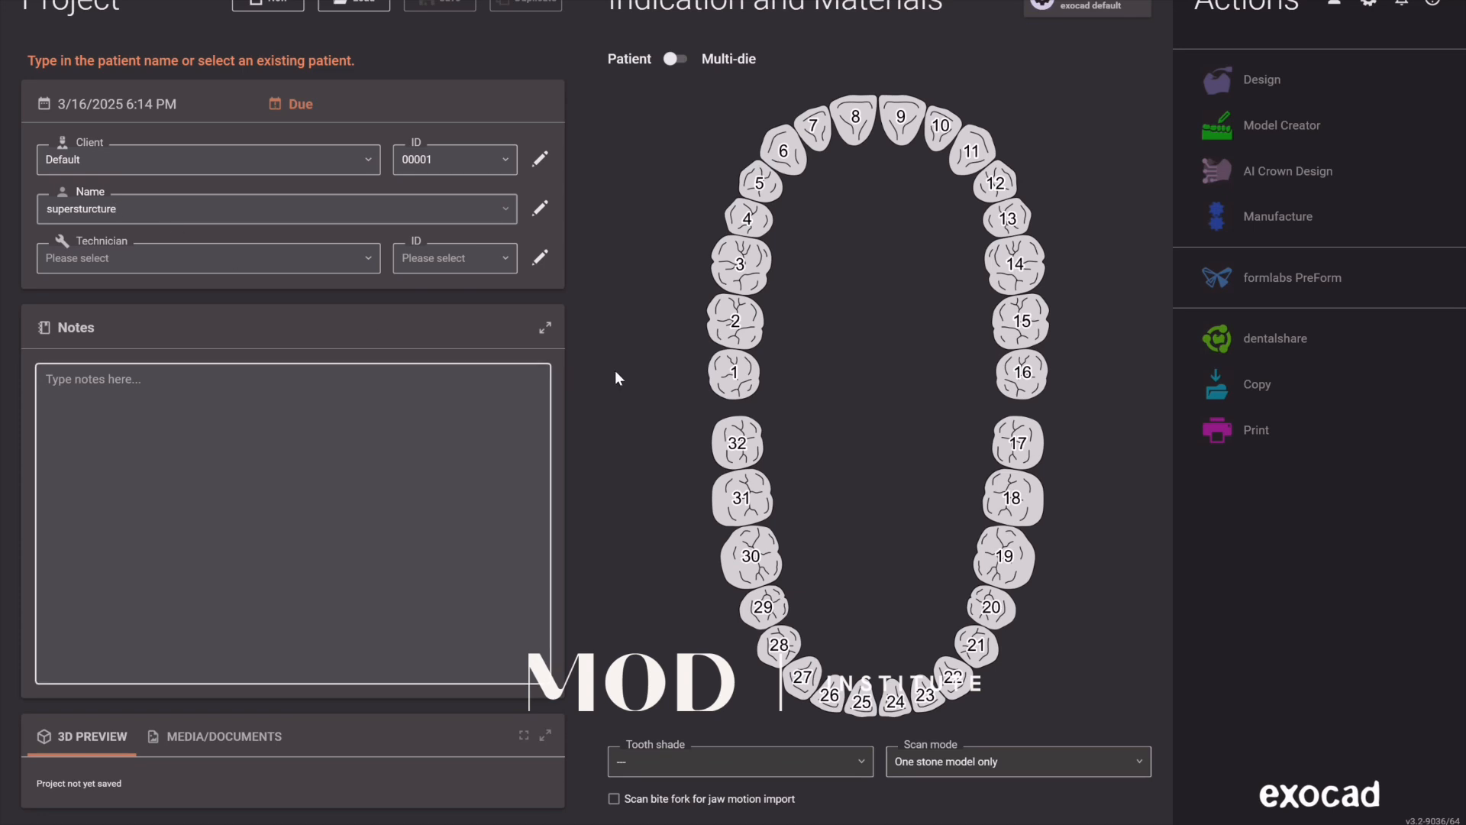
- Define tooth 4 as a Mockup in 3D Print material without virtual extraction, and save the project
{"action": "left_click", "coordinate": [768, 218]}
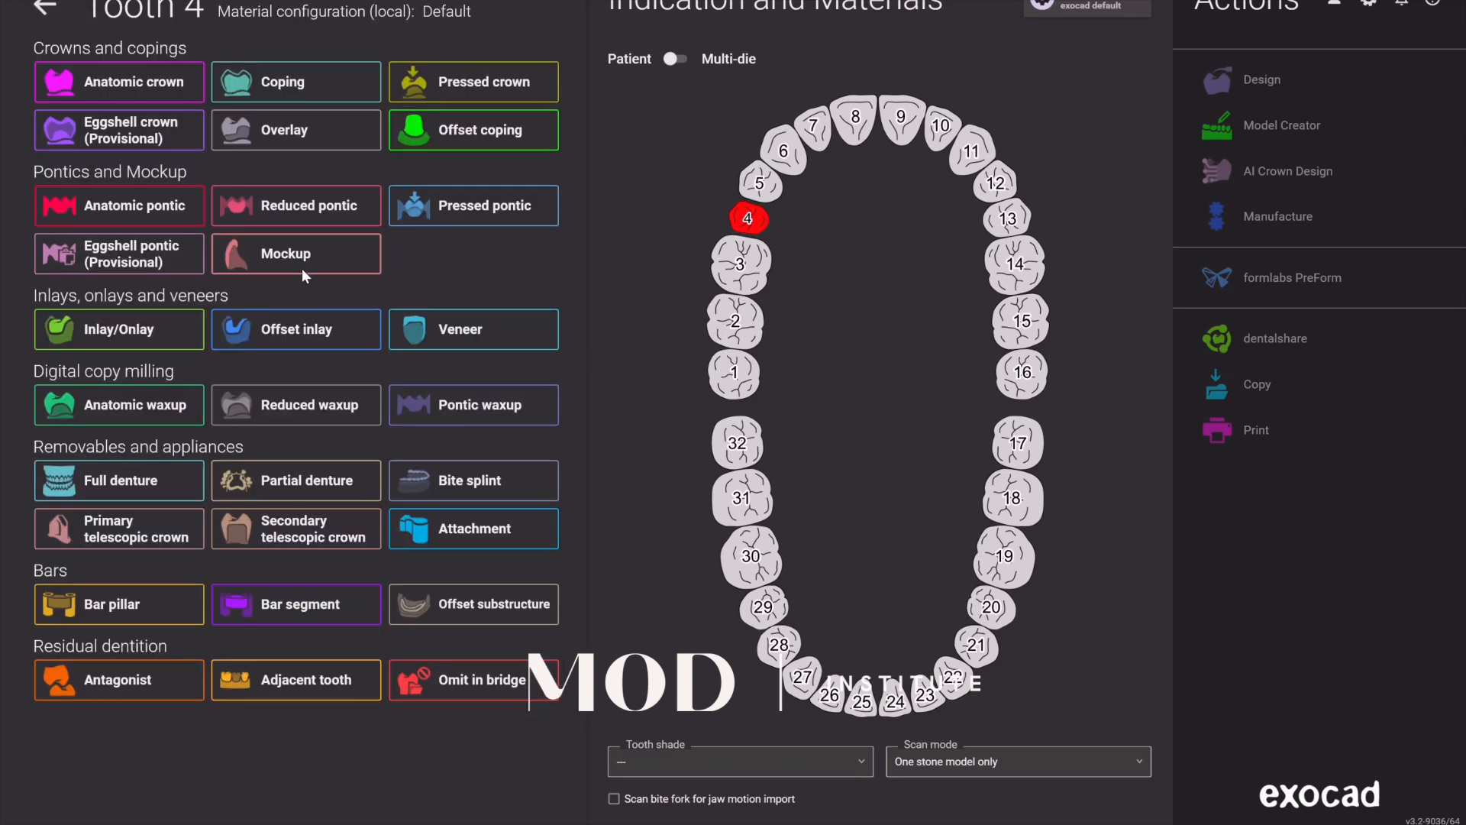
{"action": "left_click", "coordinate": [307, 258]}
{"action": "left_click", "coordinate": [675, 504]}
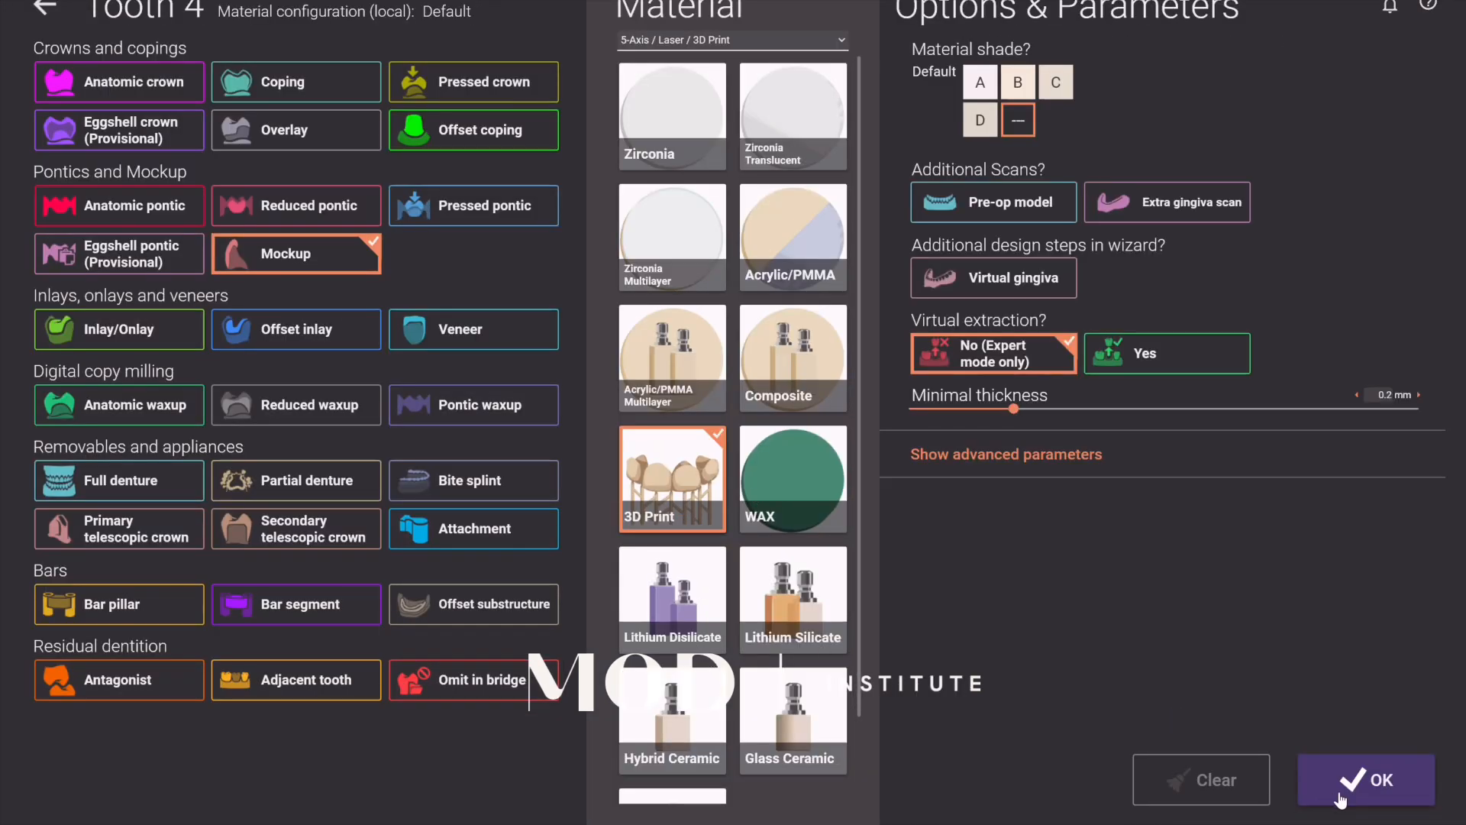
{"action": "left_click", "coordinate": [1336, 793]}
{"action": "left_click", "coordinate": [766, 607]}
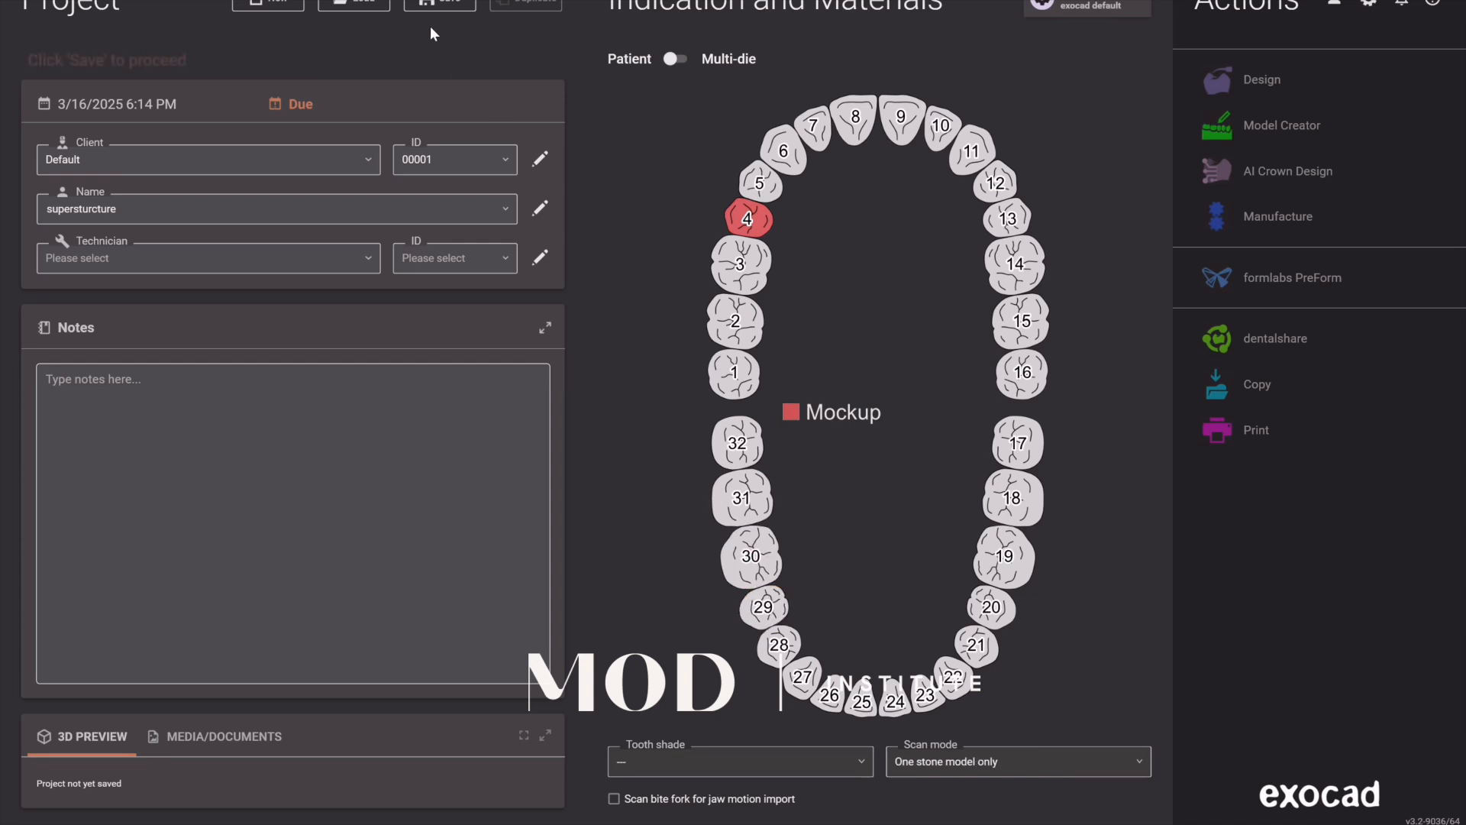
- Start the design of the new project and load the OBJ "subtrat file" from Downloads as the jaw scan
{"action": "left_click", "coordinate": [1251, 88]}
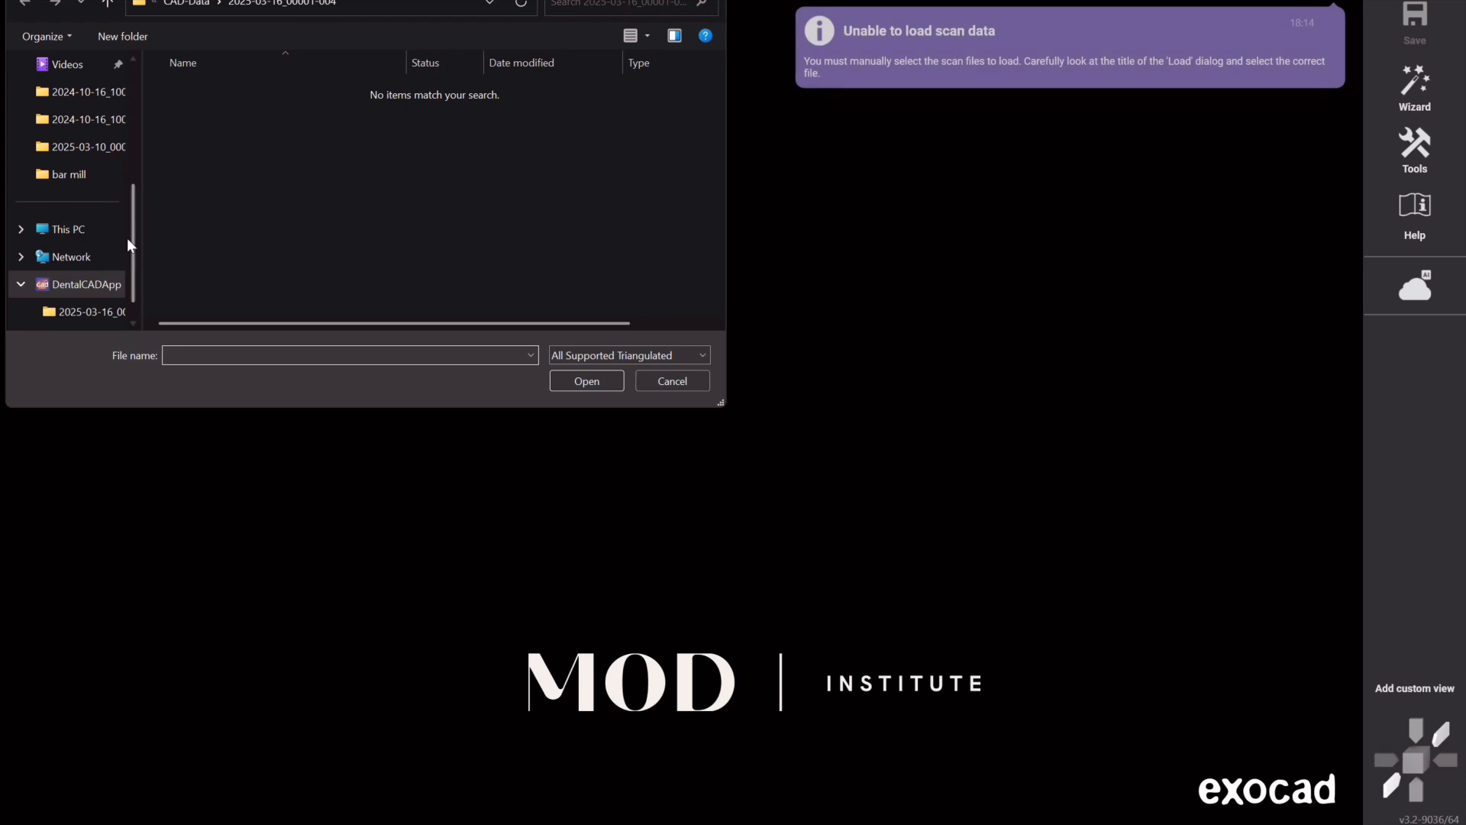
{"action": "left_click_drag", "start_coordinate": [132, 239], "coordinate": [130, 123]}
{"action": "left_click", "coordinate": [80, 175]}
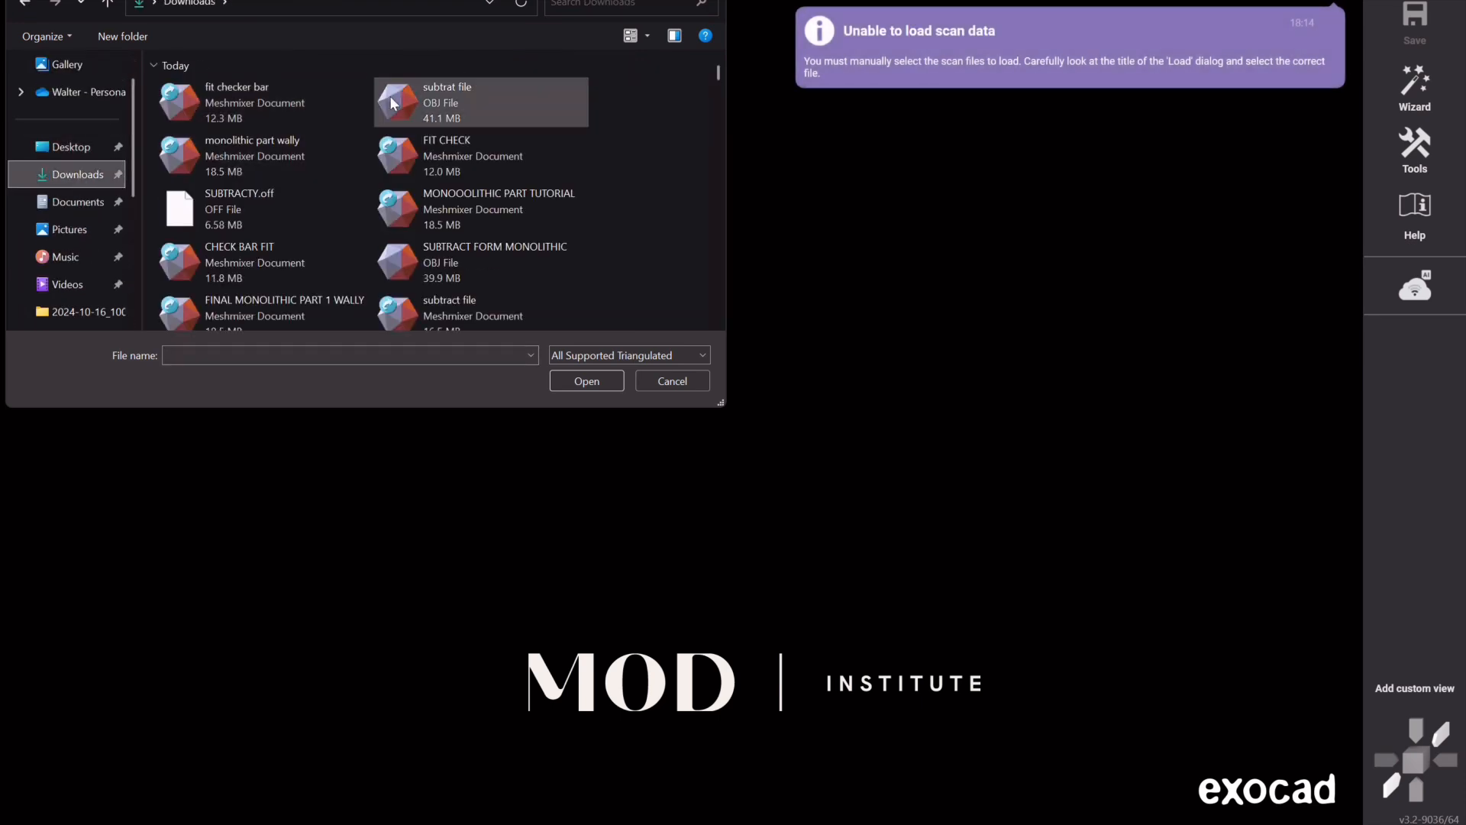
{"action": "double_click", "coordinate": [390, 94]}
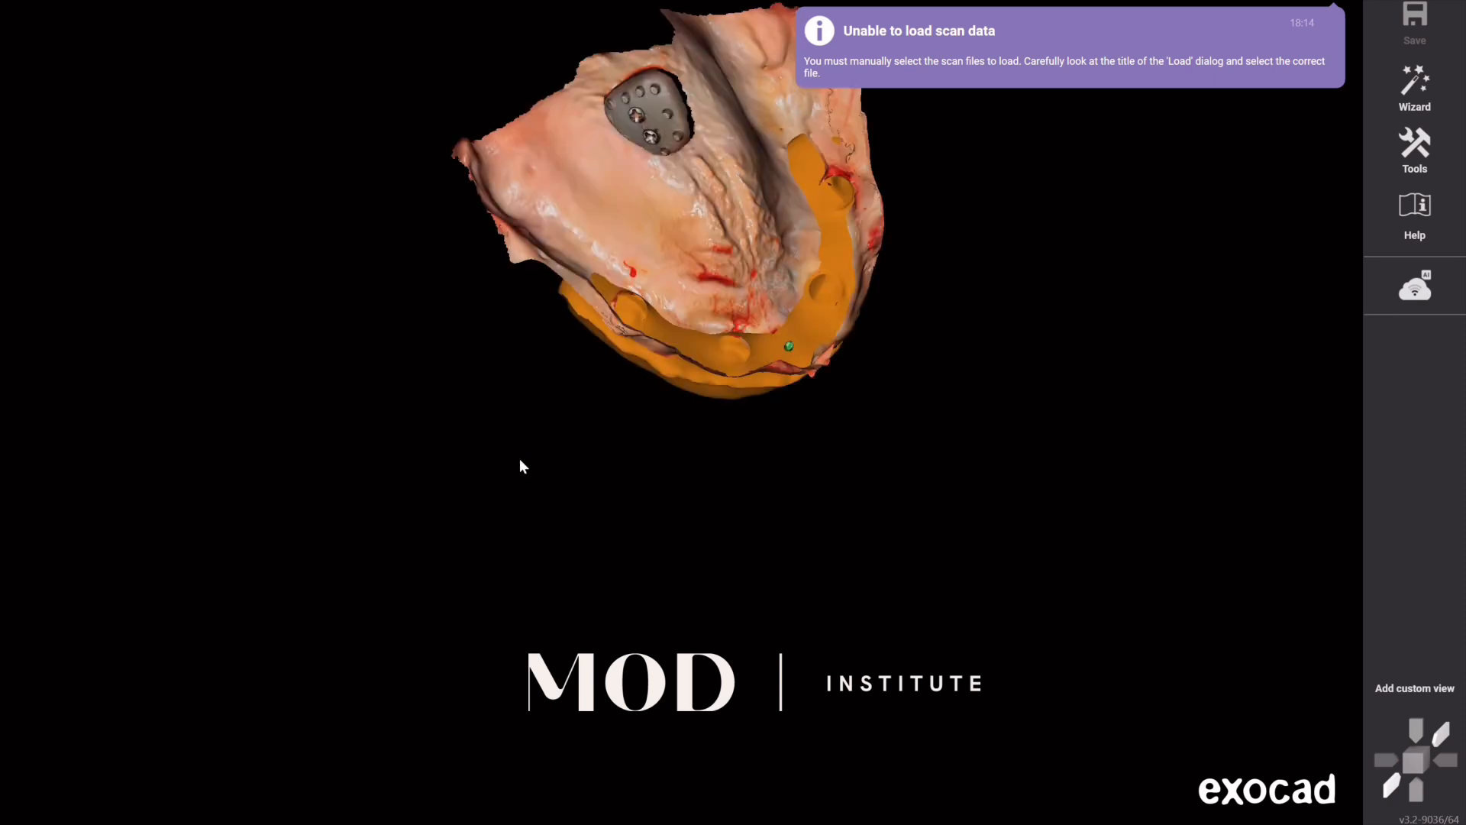
- Orient the jaw scan occlusally and set the virtual waxup bottom's insertion direction from that view
{"action": "right_click_drag", "start_coordinate": [788, 519], "coordinate": [792, 488]}
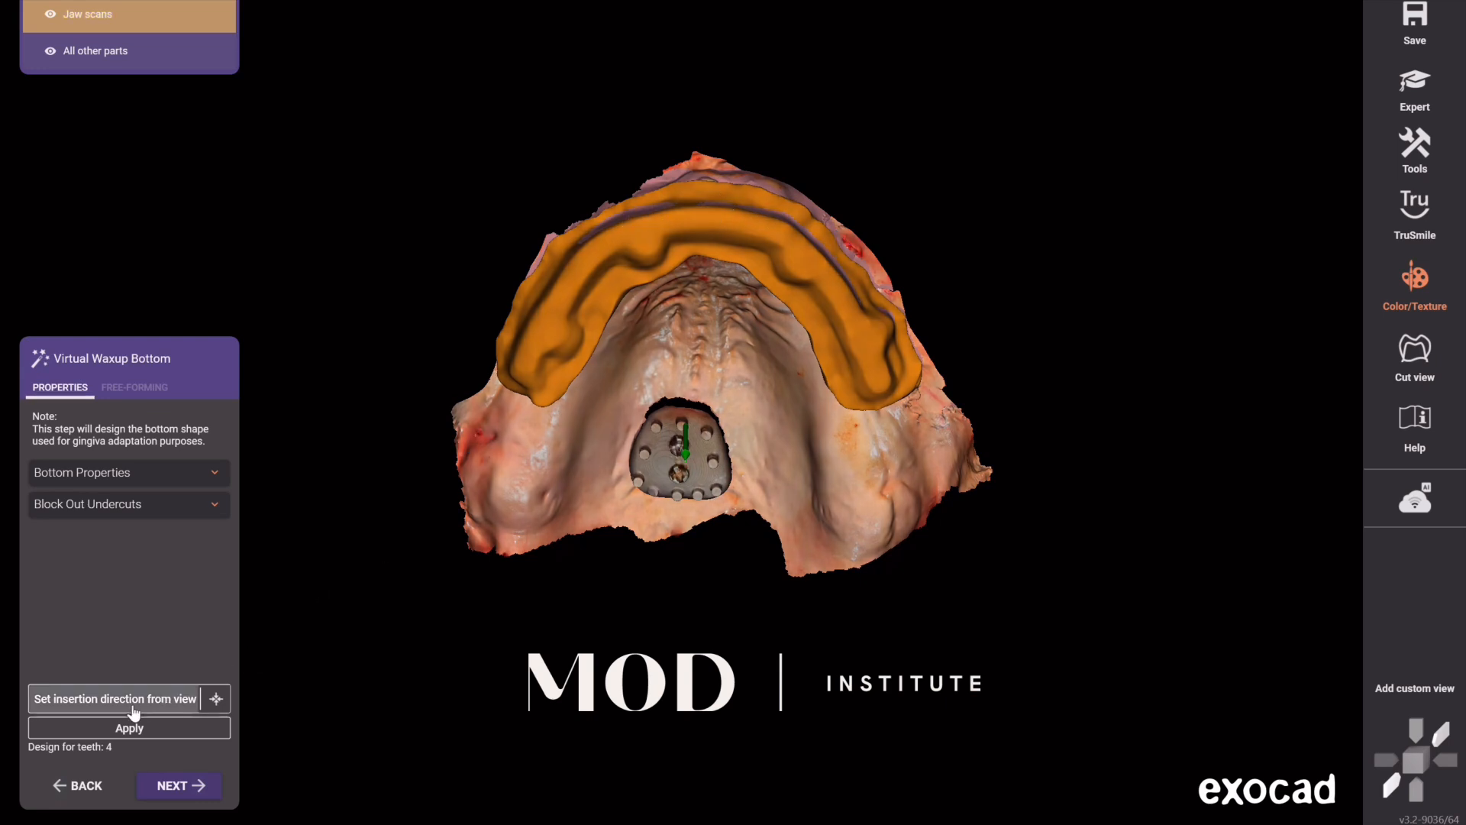
{"action": "left_click", "coordinate": [154, 691]}
{"action": "right_click_drag", "start_coordinate": [792, 446], "coordinate": [793, 448]}
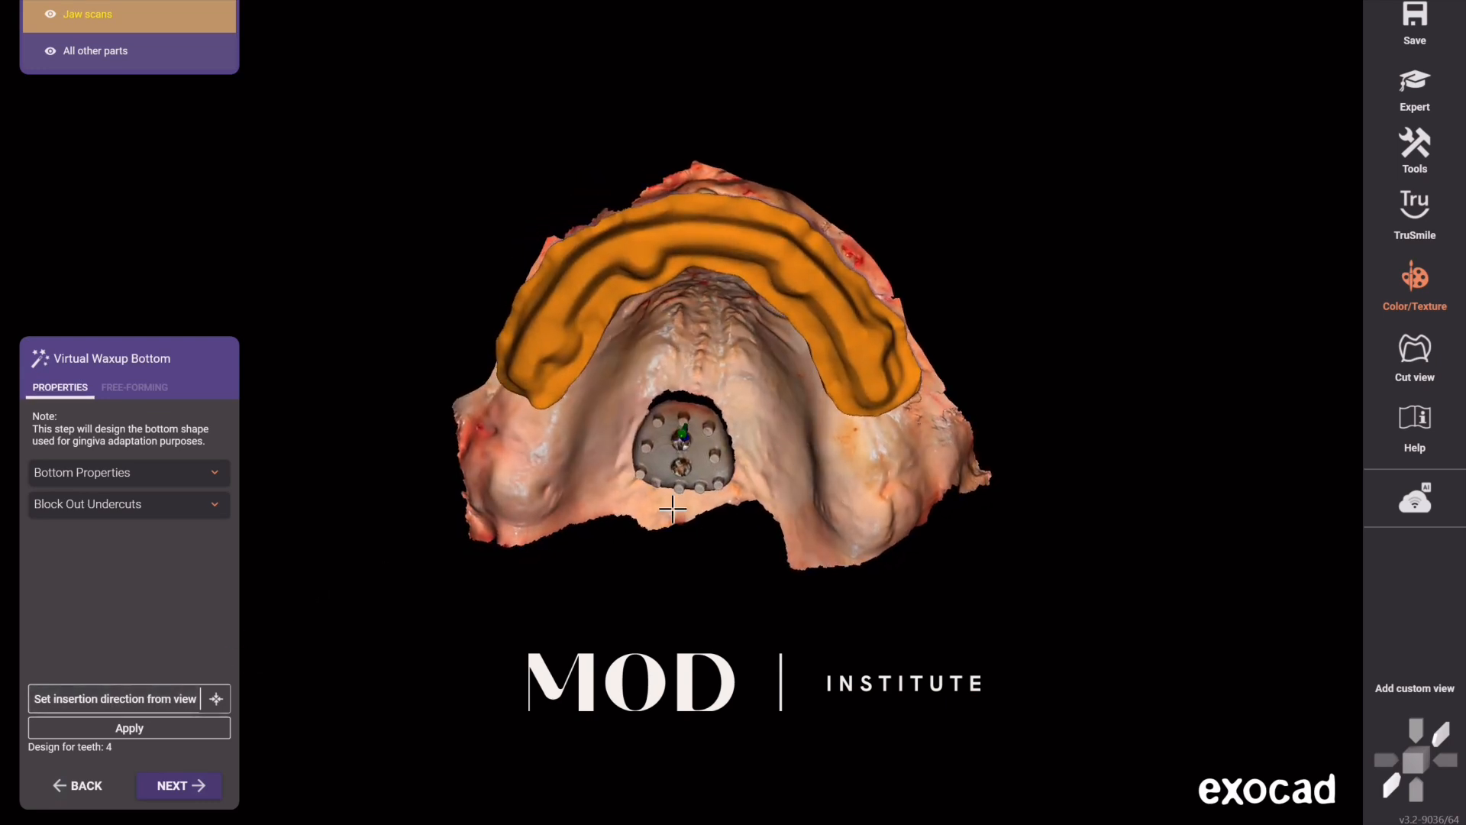
{"action": "left_click", "coordinate": [129, 693]}
{"action": "right_click_drag", "start_coordinate": [766, 514], "coordinate": [771, 505]}
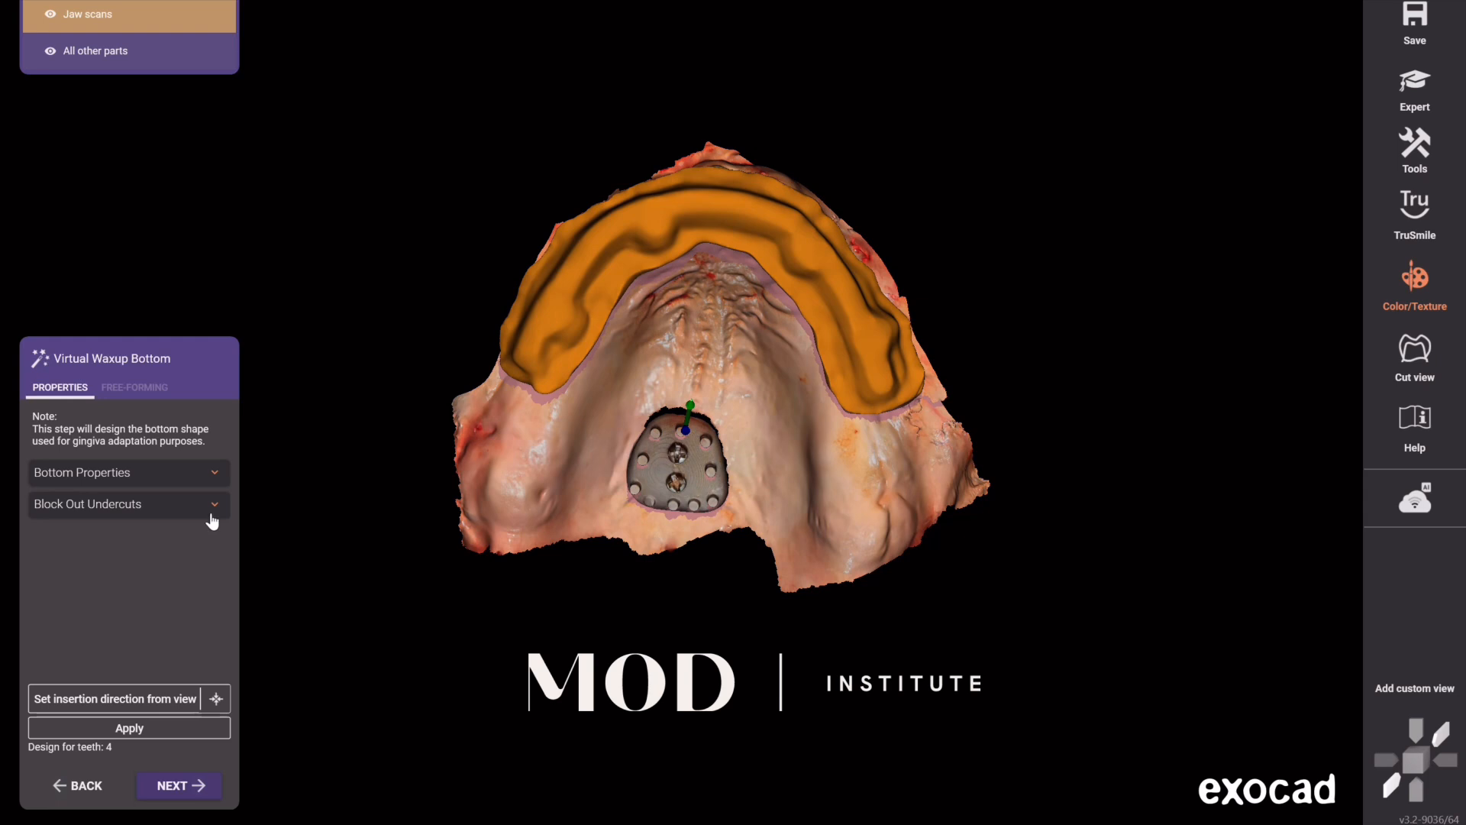
- Lower the waxup bottom's smoothing, set allowed undercuts to 0 mm, and apply the bottom
{"action": "left_click", "coordinate": [126, 474]}
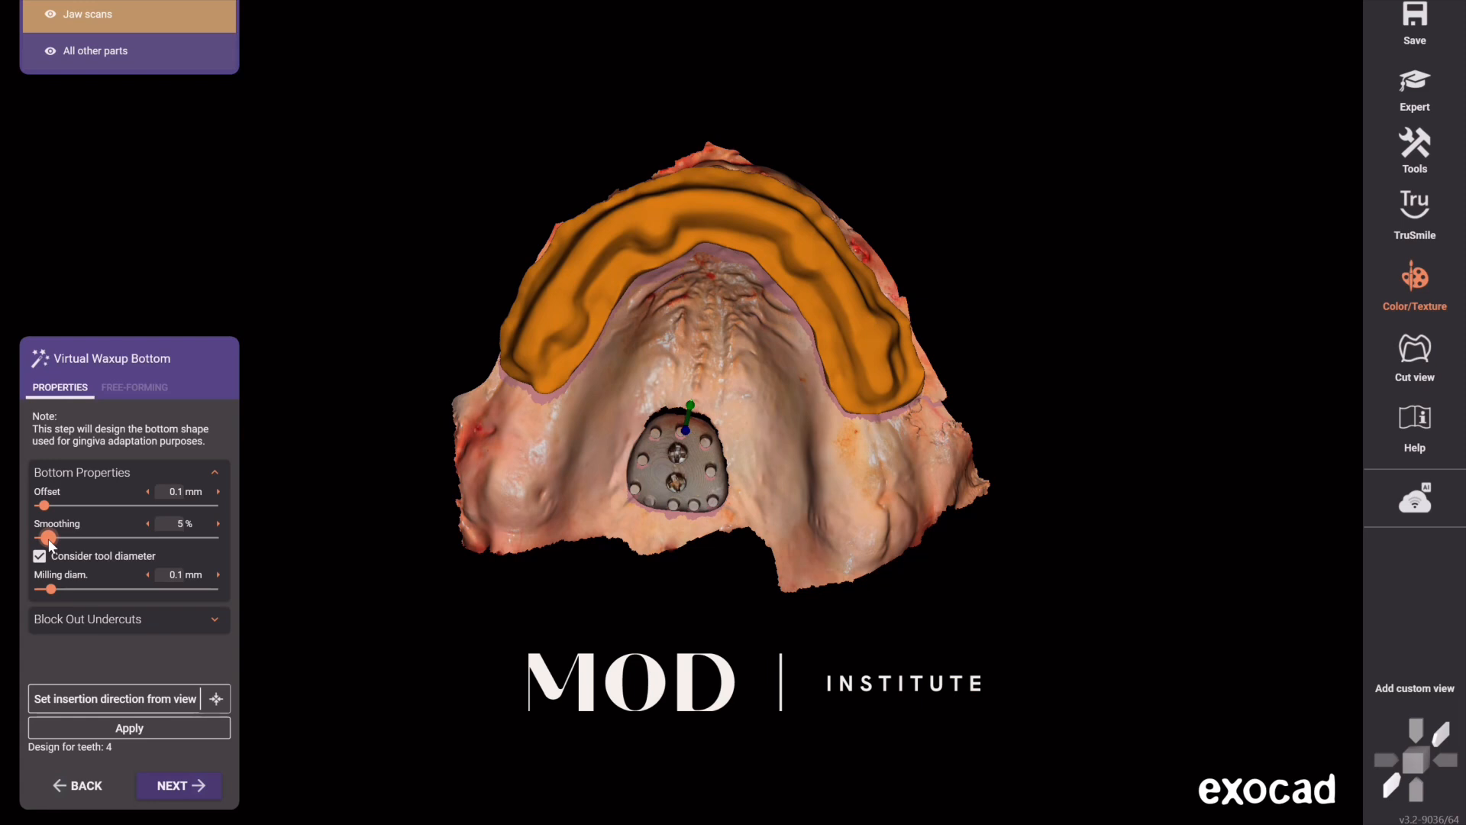
{"action": "left_click_drag", "start_coordinate": [48, 539], "coordinate": [38, 539]}
{"action": "left_click_drag", "start_coordinate": [174, 598], "coordinate": [48, 594]}
{"action": "left_click", "coordinate": [189, 620]}
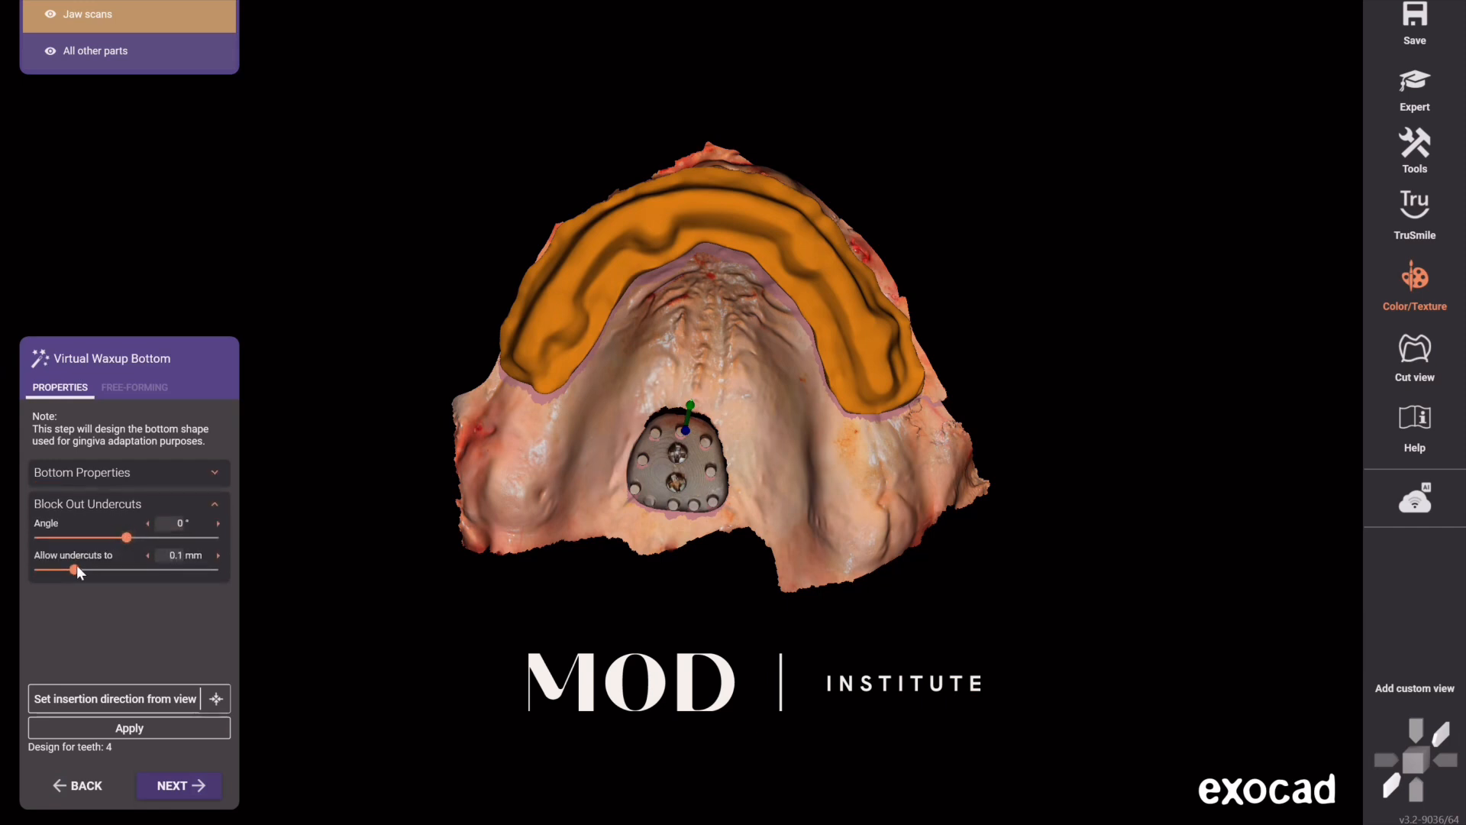
{"action": "left_click_drag", "start_coordinate": [77, 566], "coordinate": [21, 578]}
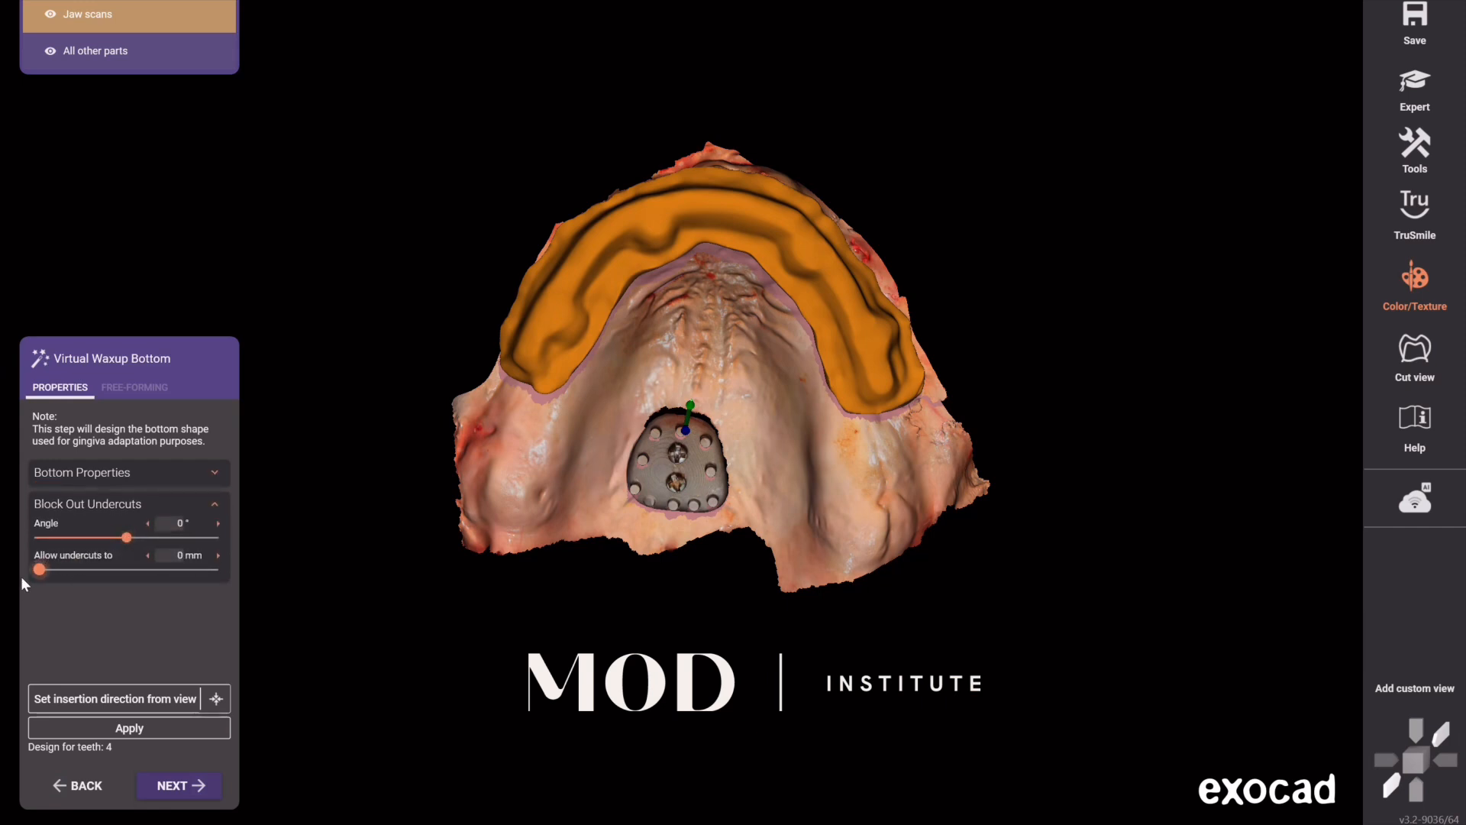
{"action": "left_click", "coordinate": [167, 729]}
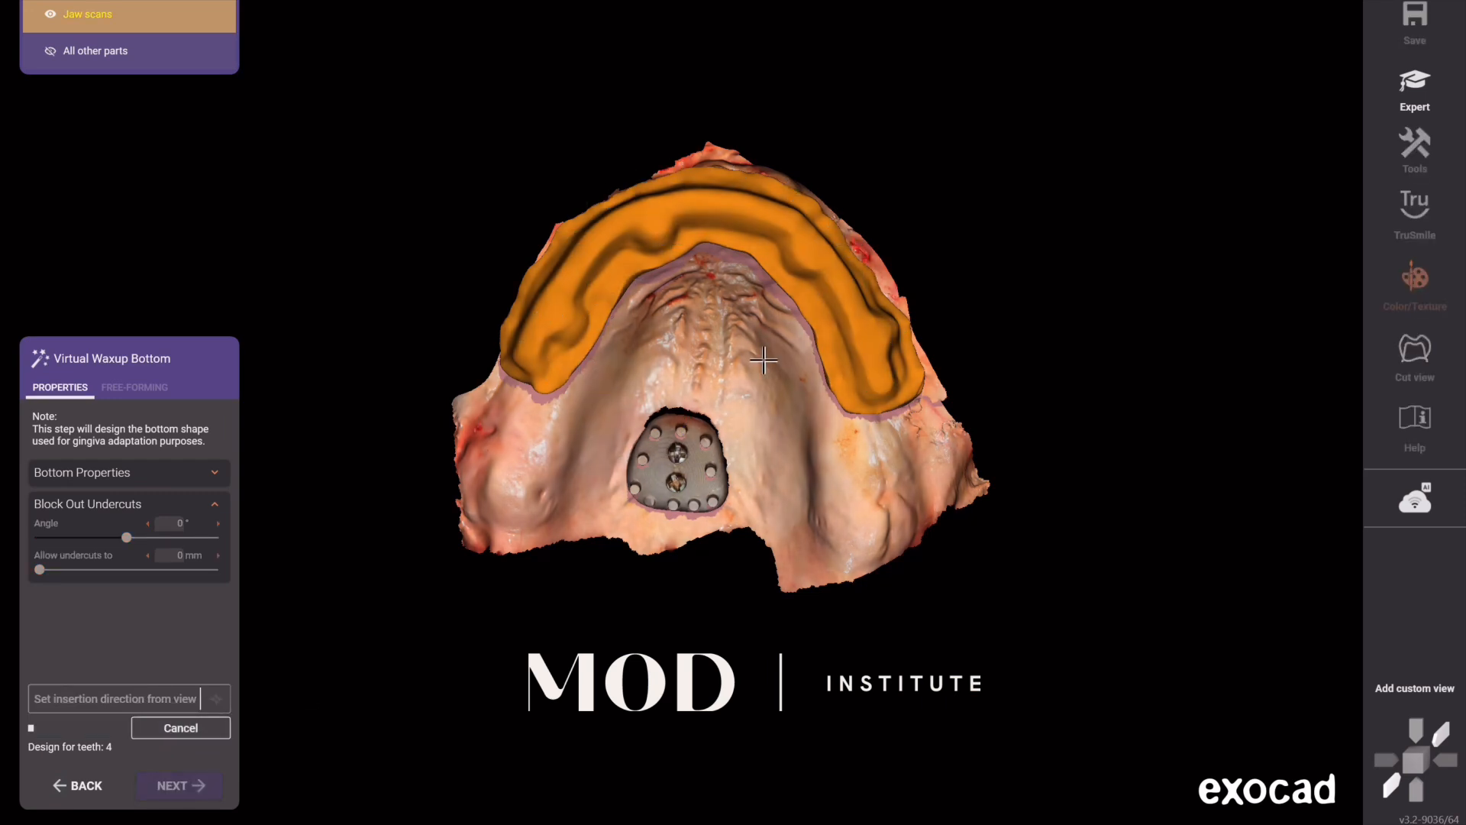
{"action": "right_click_drag", "start_coordinate": [763, 359], "coordinate": [550, 294]}
{"action": "right_click_drag", "start_coordinate": [773, 456], "coordinate": [910, 356]}
{"action": "scroll", "coordinate": [945, 309], "scroll_direction": "up", "scroll_amount": 3}
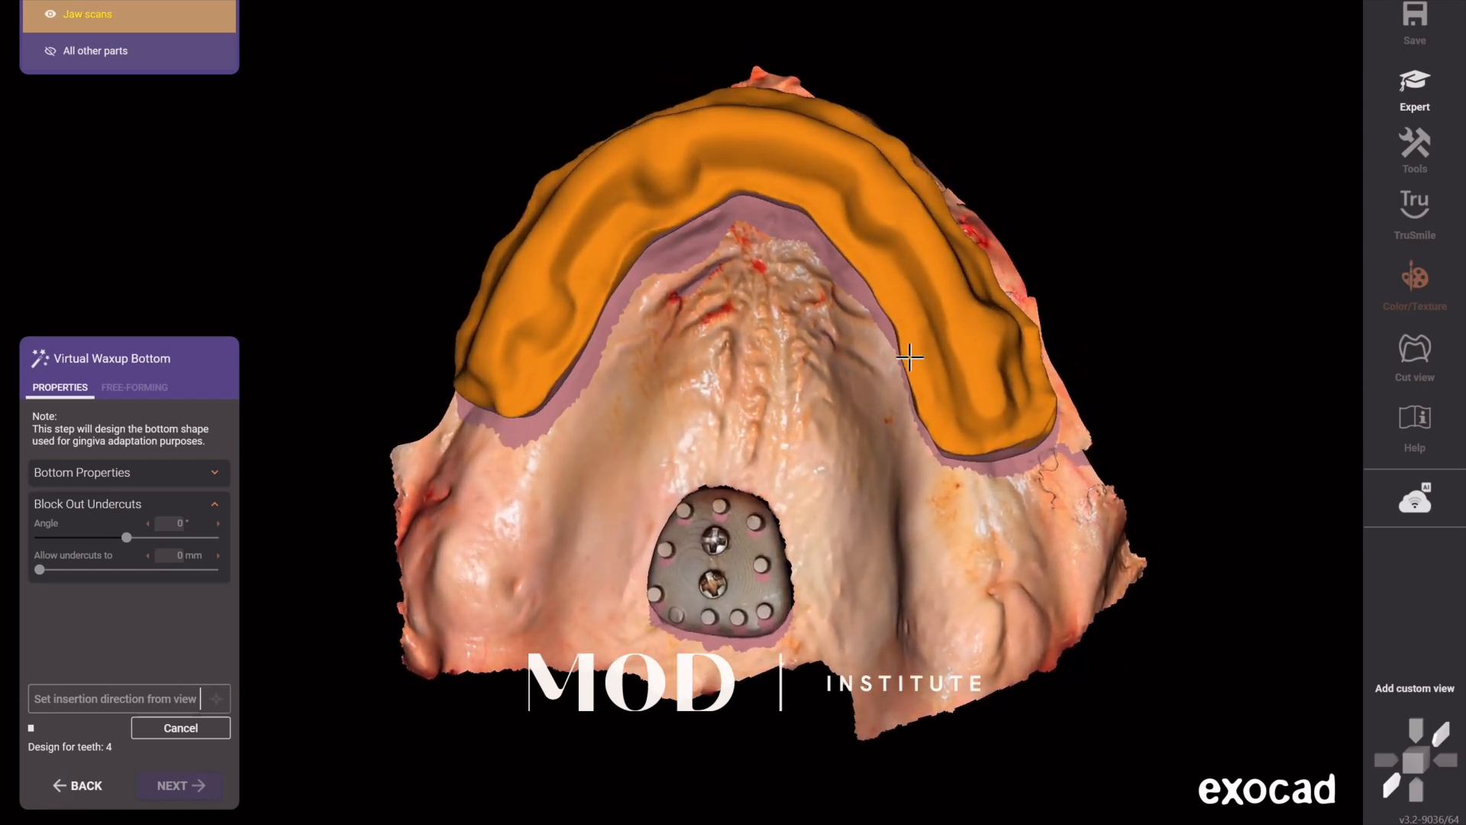
{"action": "scroll", "coordinate": [910, 357], "scroll_direction": "up", "scroll_amount": 1}
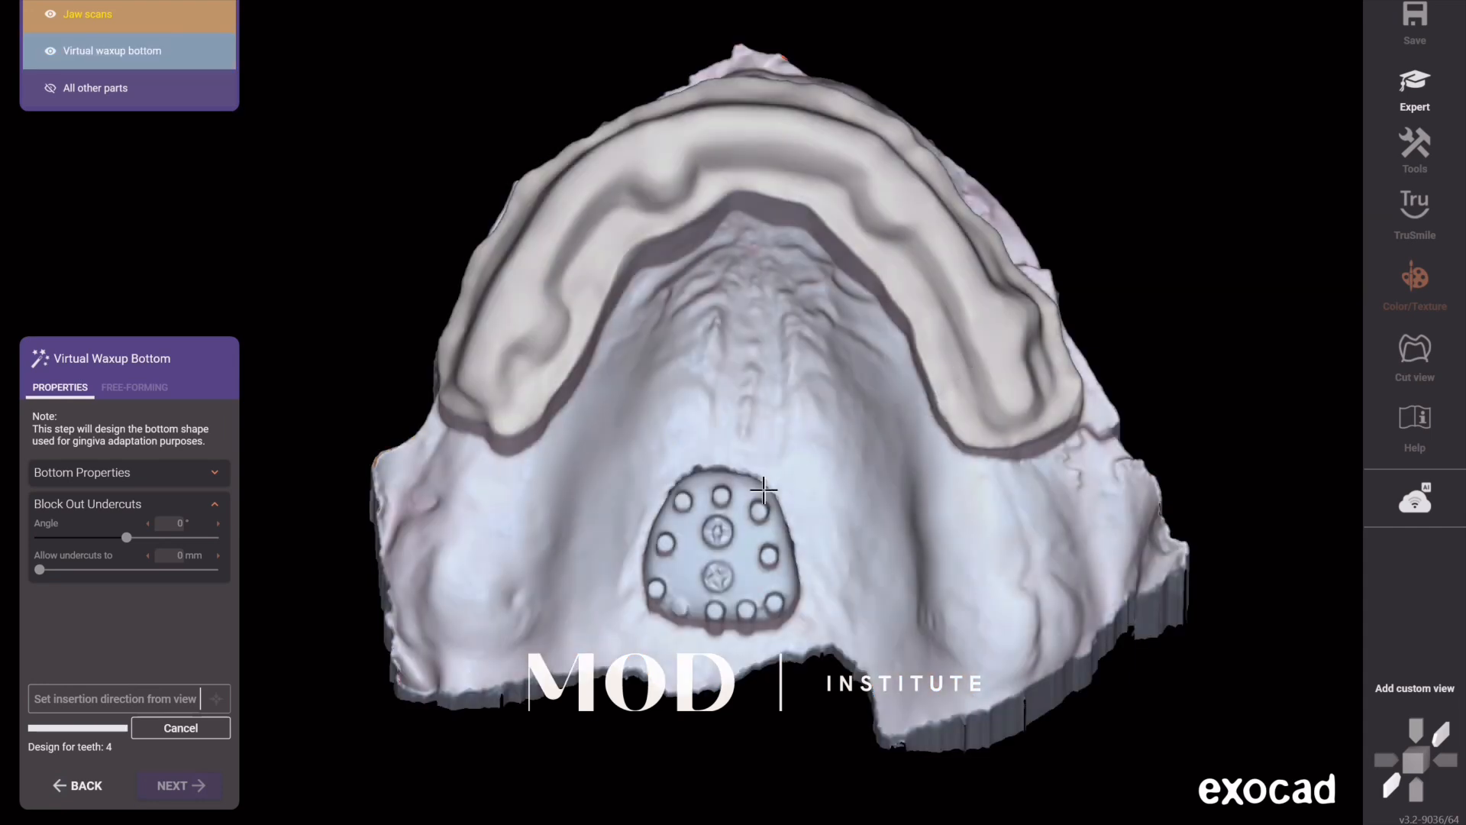
{"action": "right_click_drag", "start_coordinate": [764, 490], "coordinate": [713, 386]}
{"action": "scroll", "coordinate": [673, 389], "scroll_direction": "up", "scroll_amount": 2}
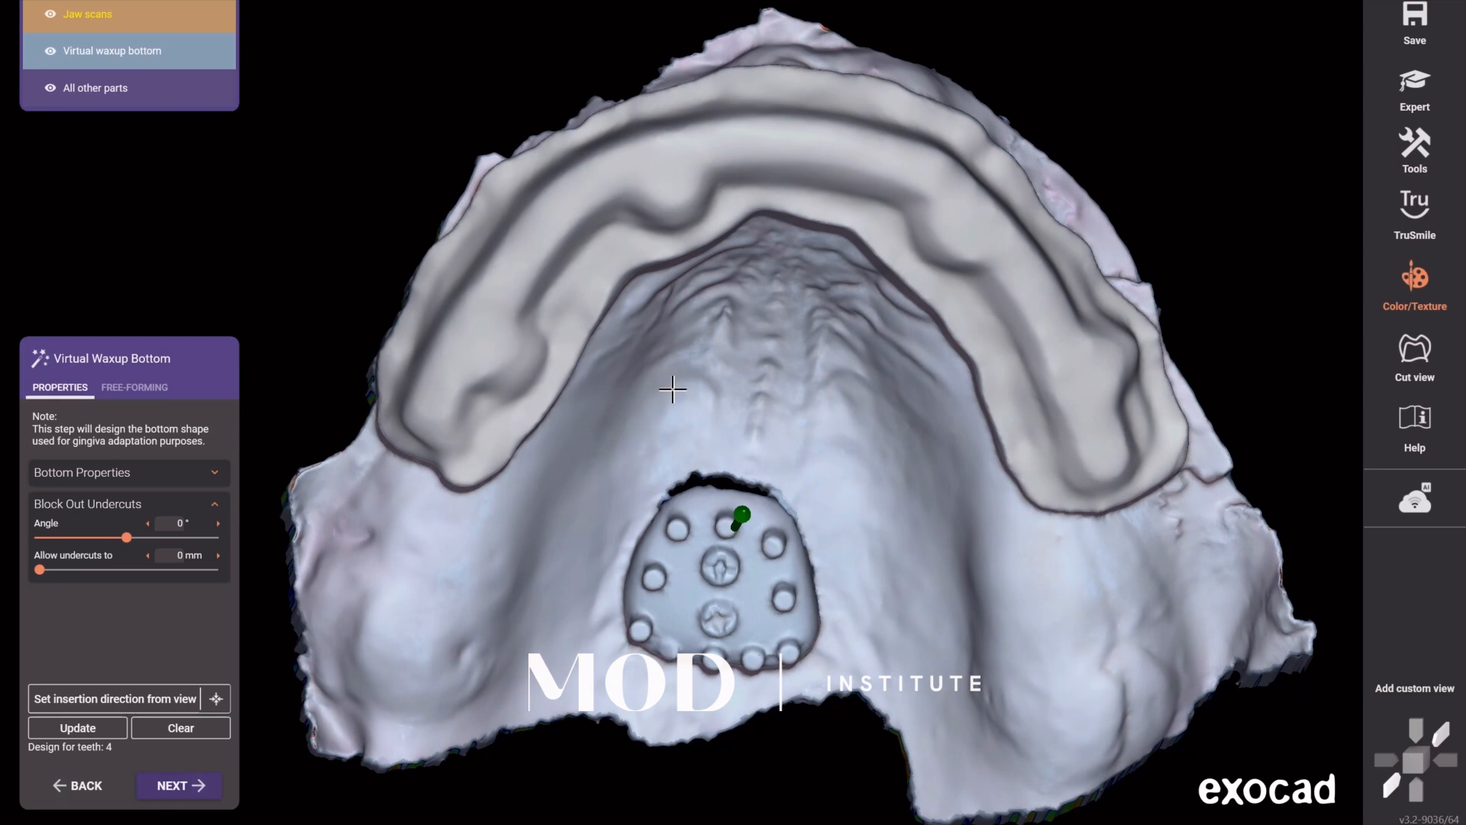
- Free-form the virtual waxup bottom with the fine Add/Remove brush at maximum strength and size, and accept the bottom
{"action": "left_click", "coordinate": [157, 386]}
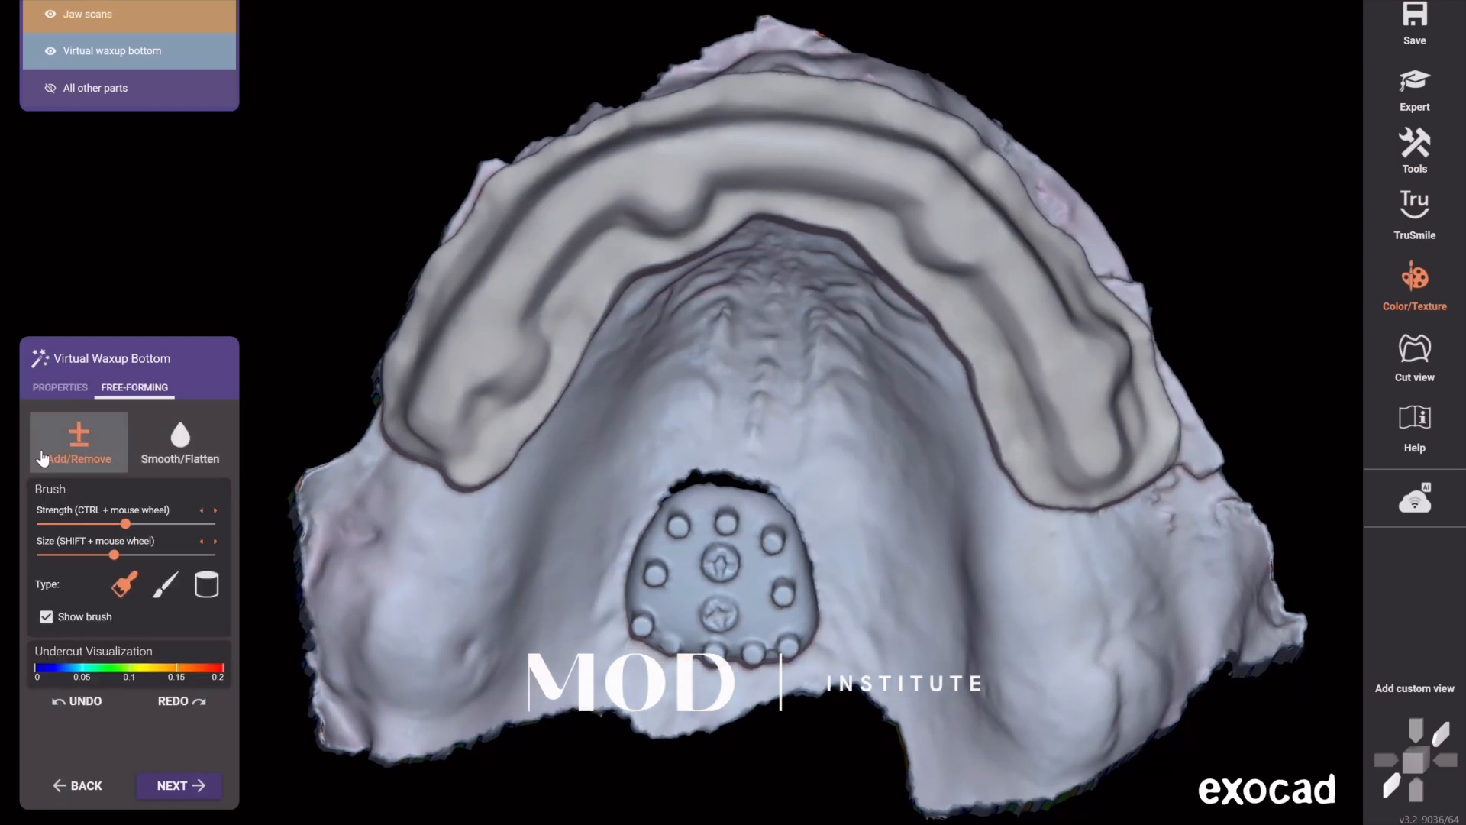
{"action": "left_click", "coordinate": [163, 591]}
{"action": "right_click", "coordinate": [424, 458]}
{"action": "left_click", "coordinate": [471, 420]}
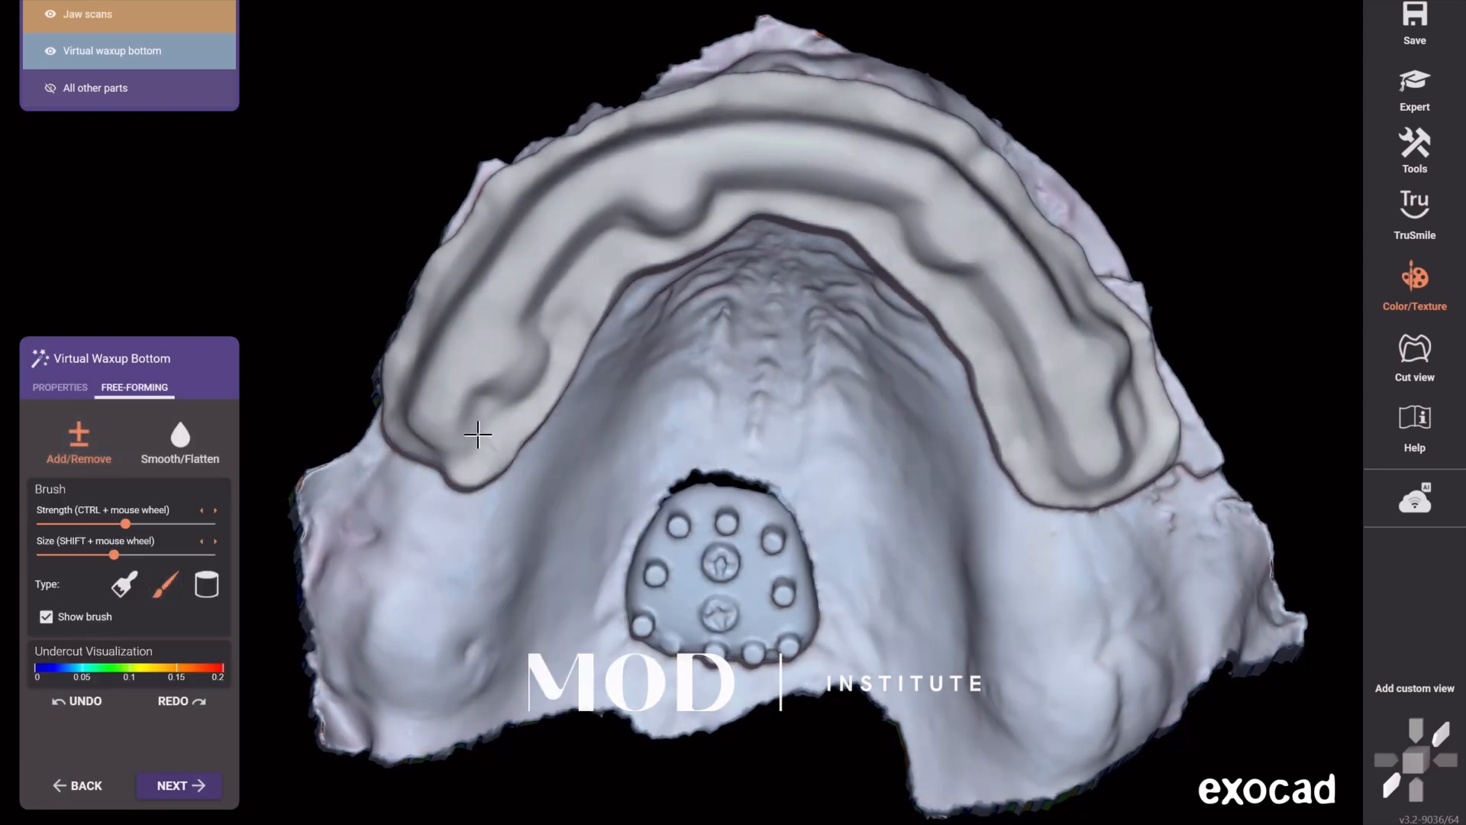
{"action": "scroll", "coordinate": [489, 447], "scroll_direction": "up", "scroll_amount": 5, "text": "ctrl"}
{"action": "scroll", "coordinate": [486, 441], "scroll_direction": "up", "scroll_amount": 2}
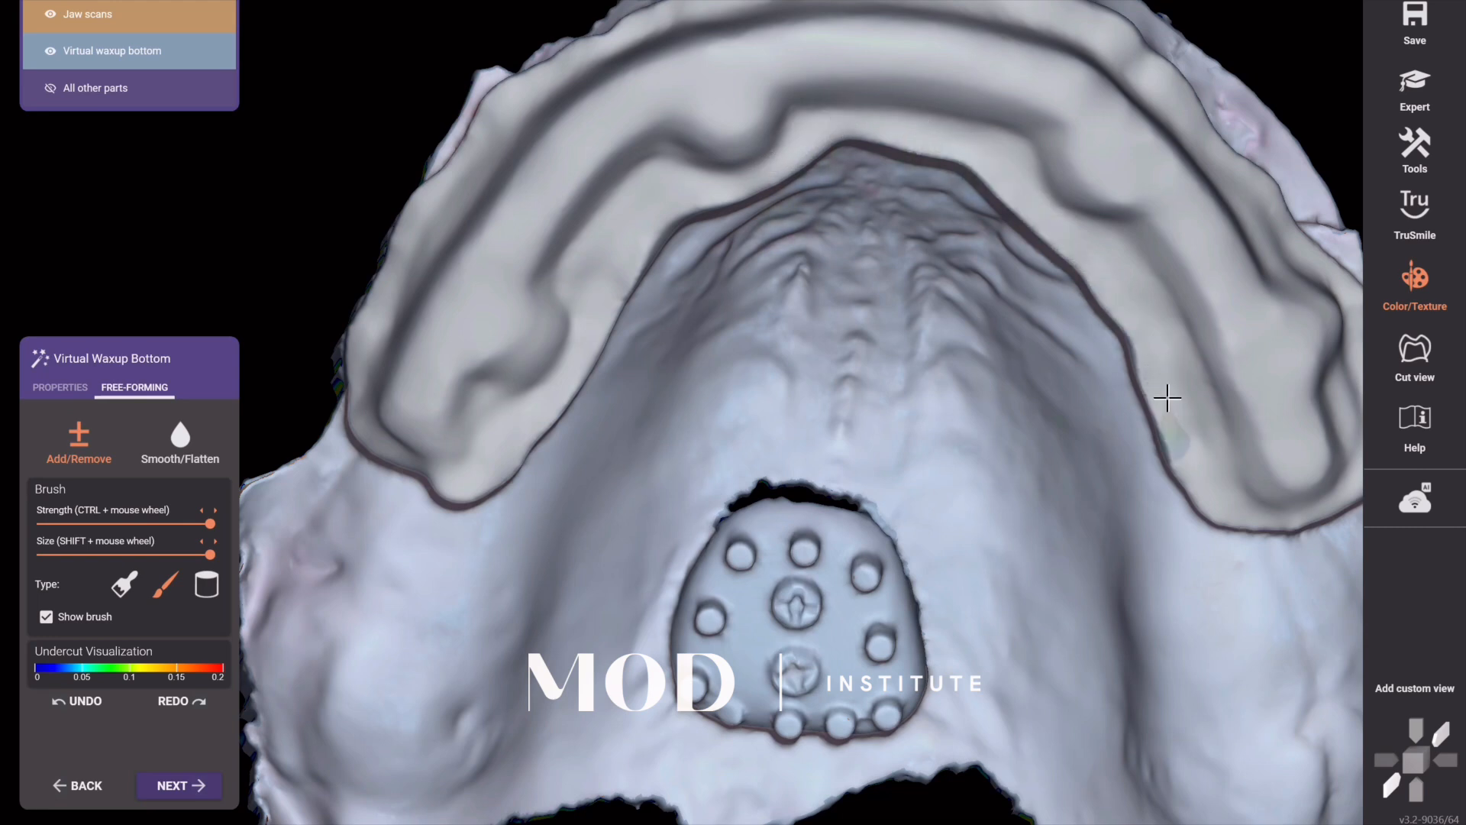
{"action": "right_click_drag", "start_coordinate": [1322, 500], "coordinate": [1109, 525]}
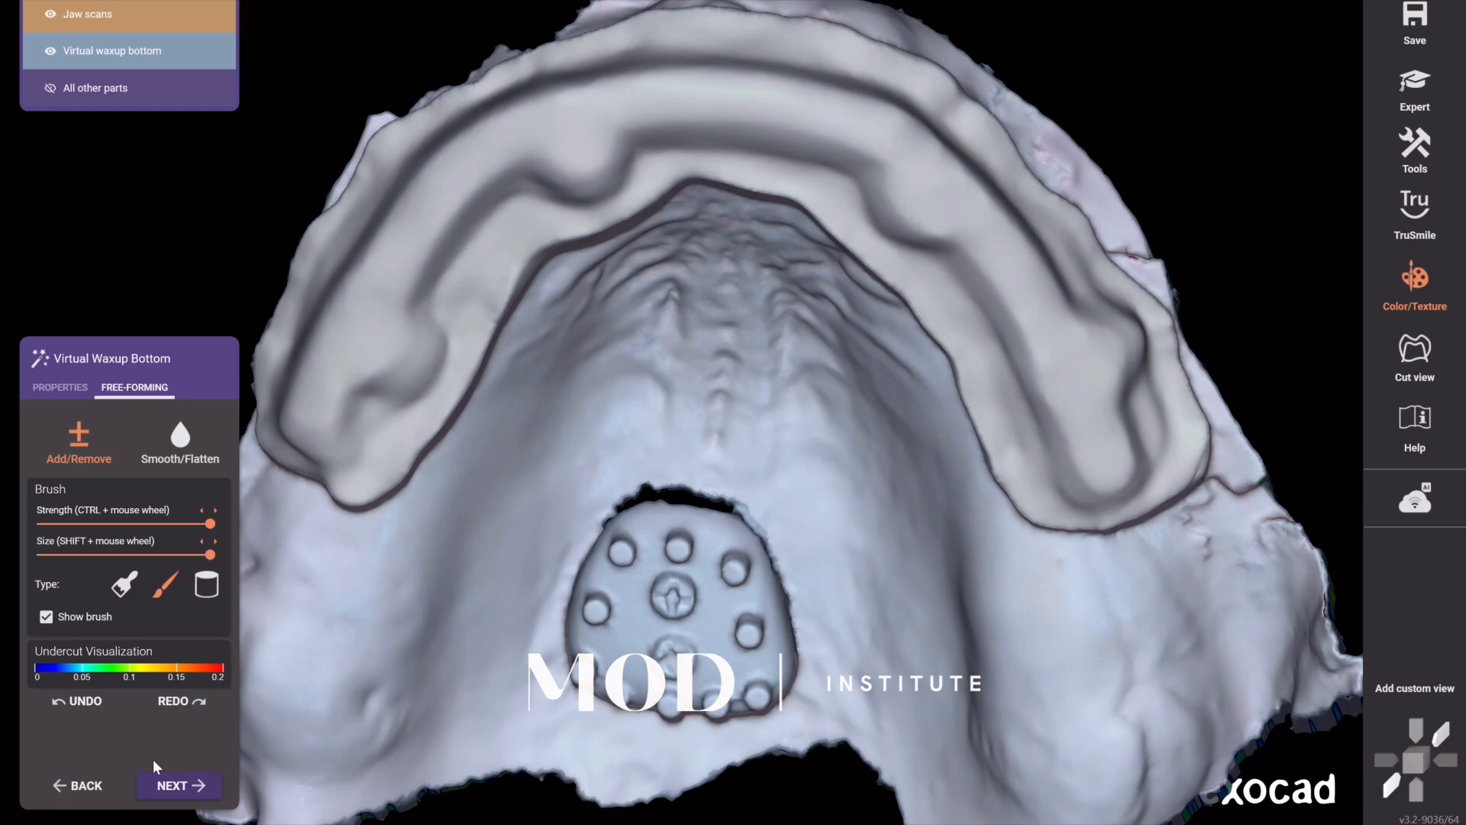
{"action": "left_click", "coordinate": [143, 791]}
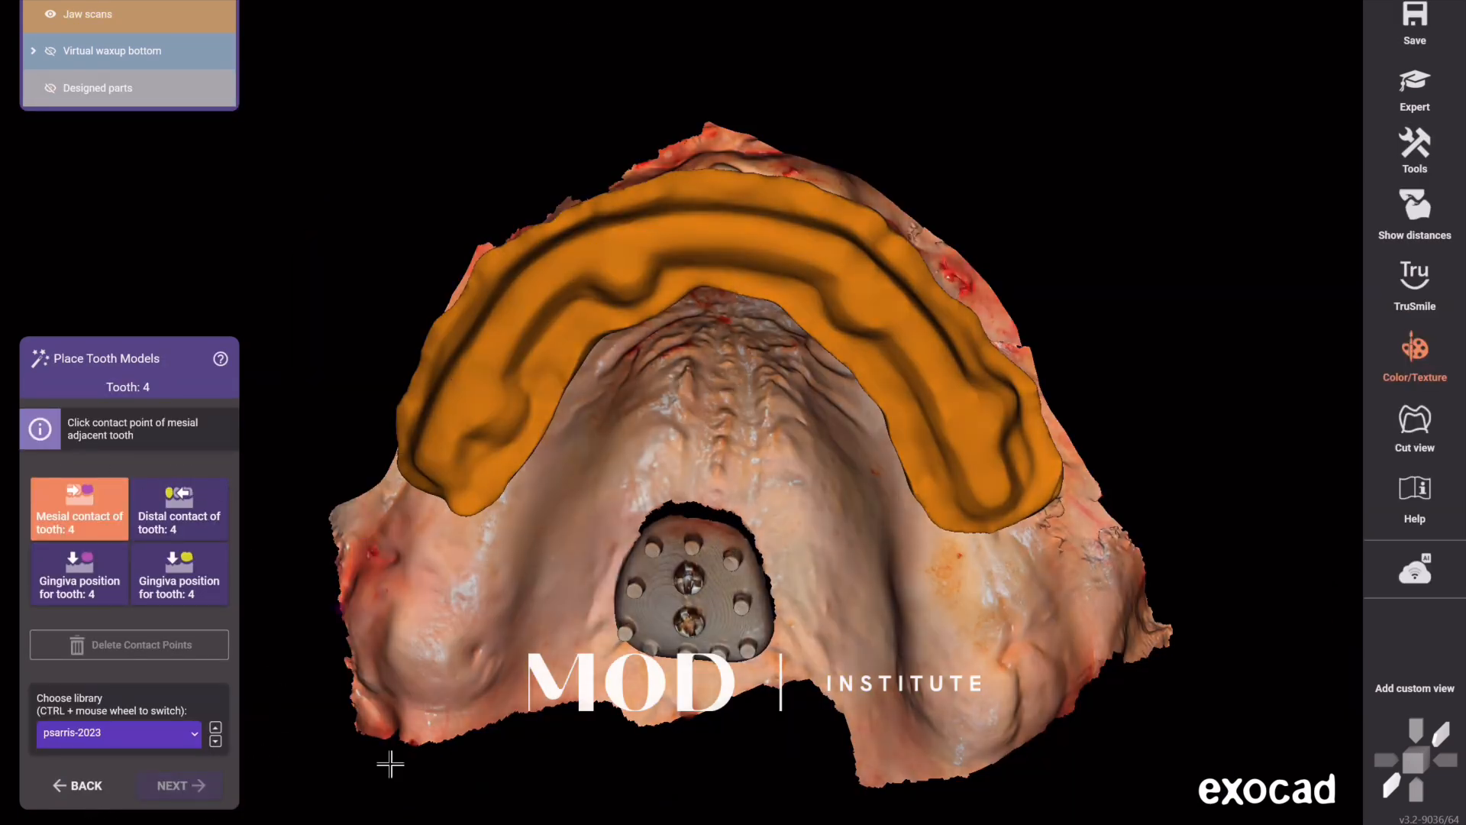
- Switch to expert mode and load the "monolithic part wally" mesh from Downloads as a waxup scan
{"action": "left_click", "coordinate": [1416, 85]}
{"action": "left_click", "coordinate": [1414, 147]}
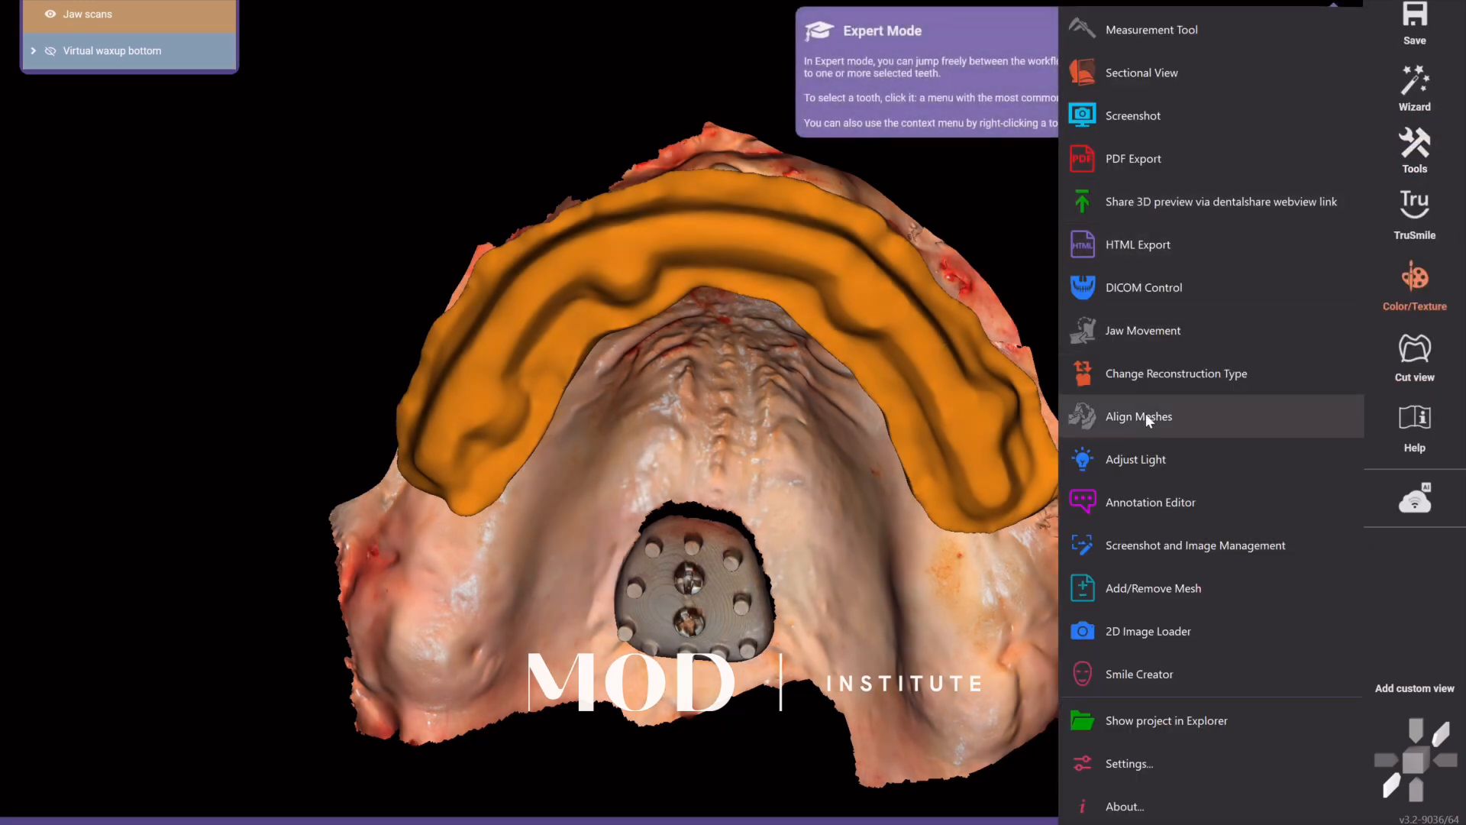
{"action": "left_click", "coordinate": [1153, 588]}
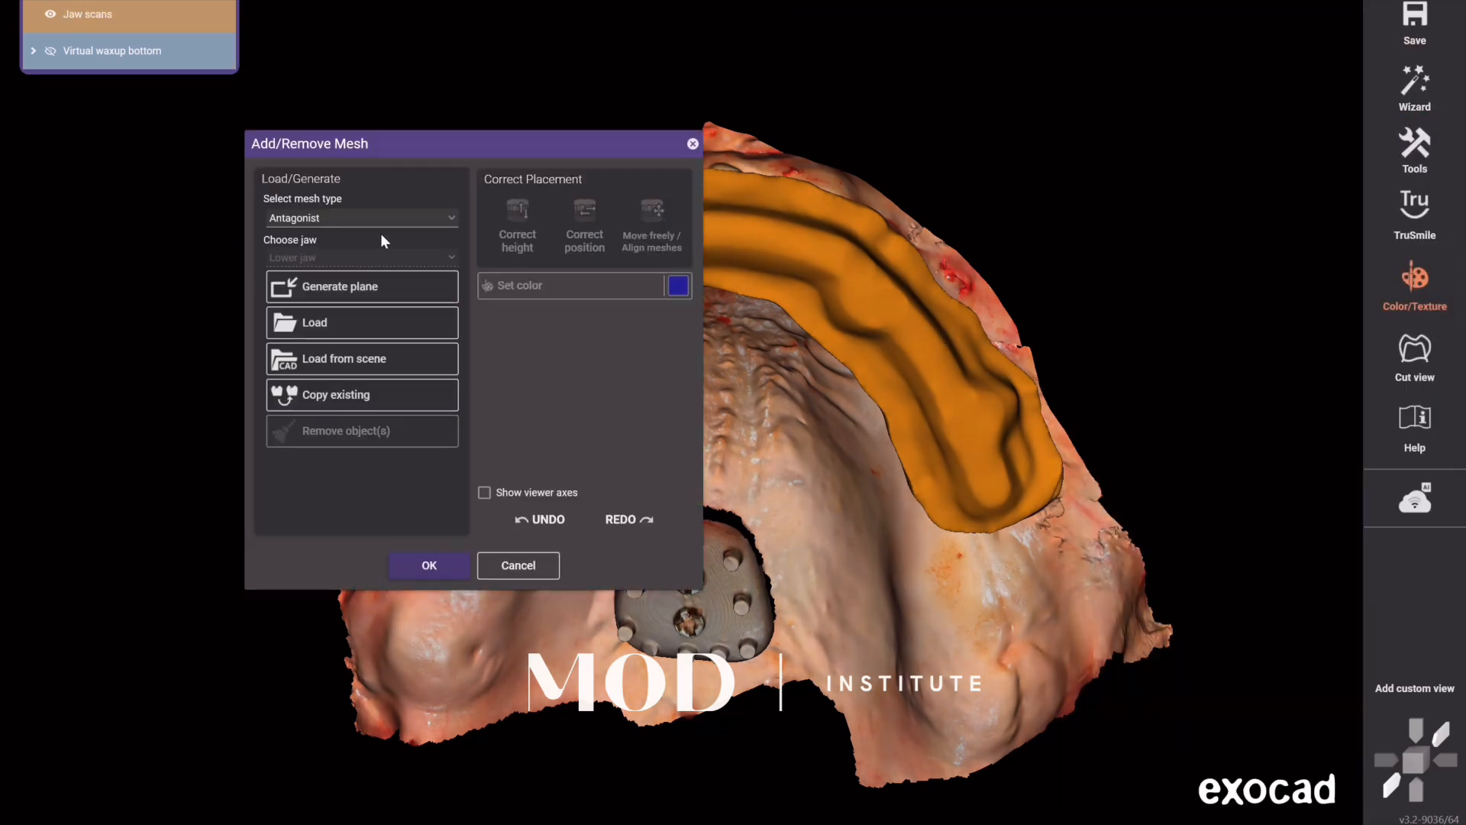
{"action": "left_click", "coordinate": [385, 218]}
{"action": "left_click", "coordinate": [340, 355]}
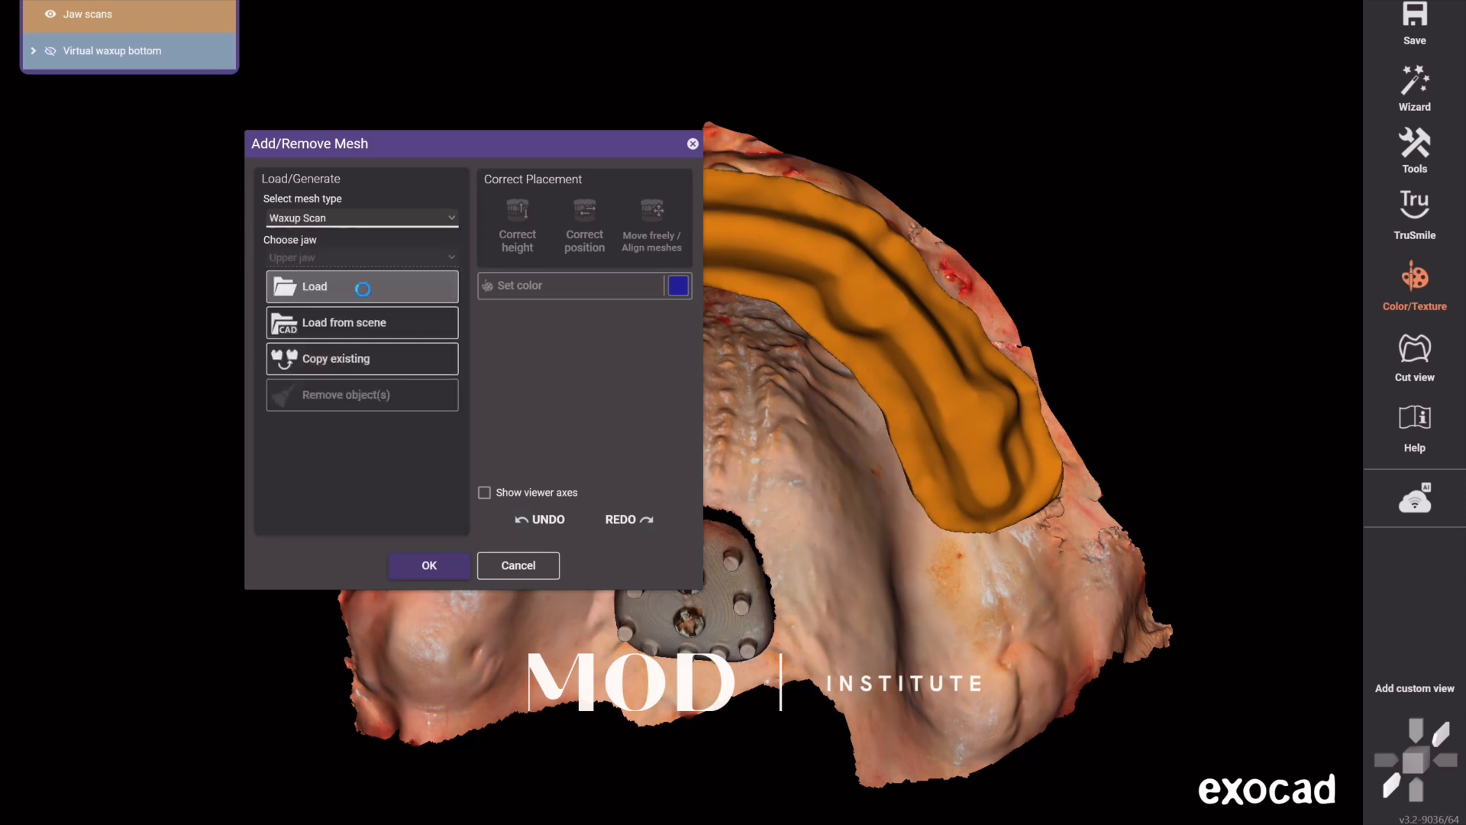
{"action": "left_click", "coordinate": [362, 289]}
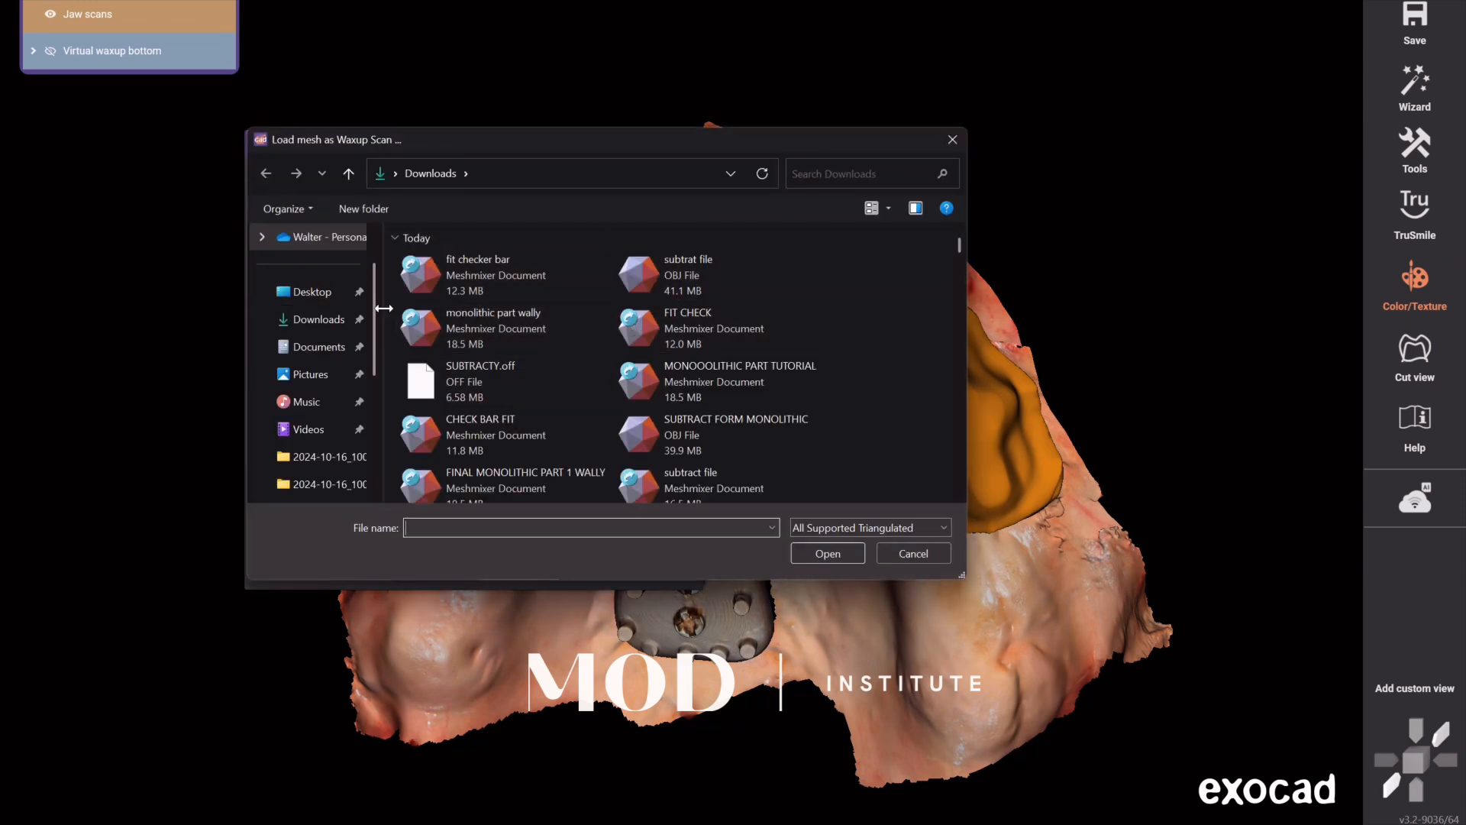
{"action": "double_click", "coordinate": [466, 323]}
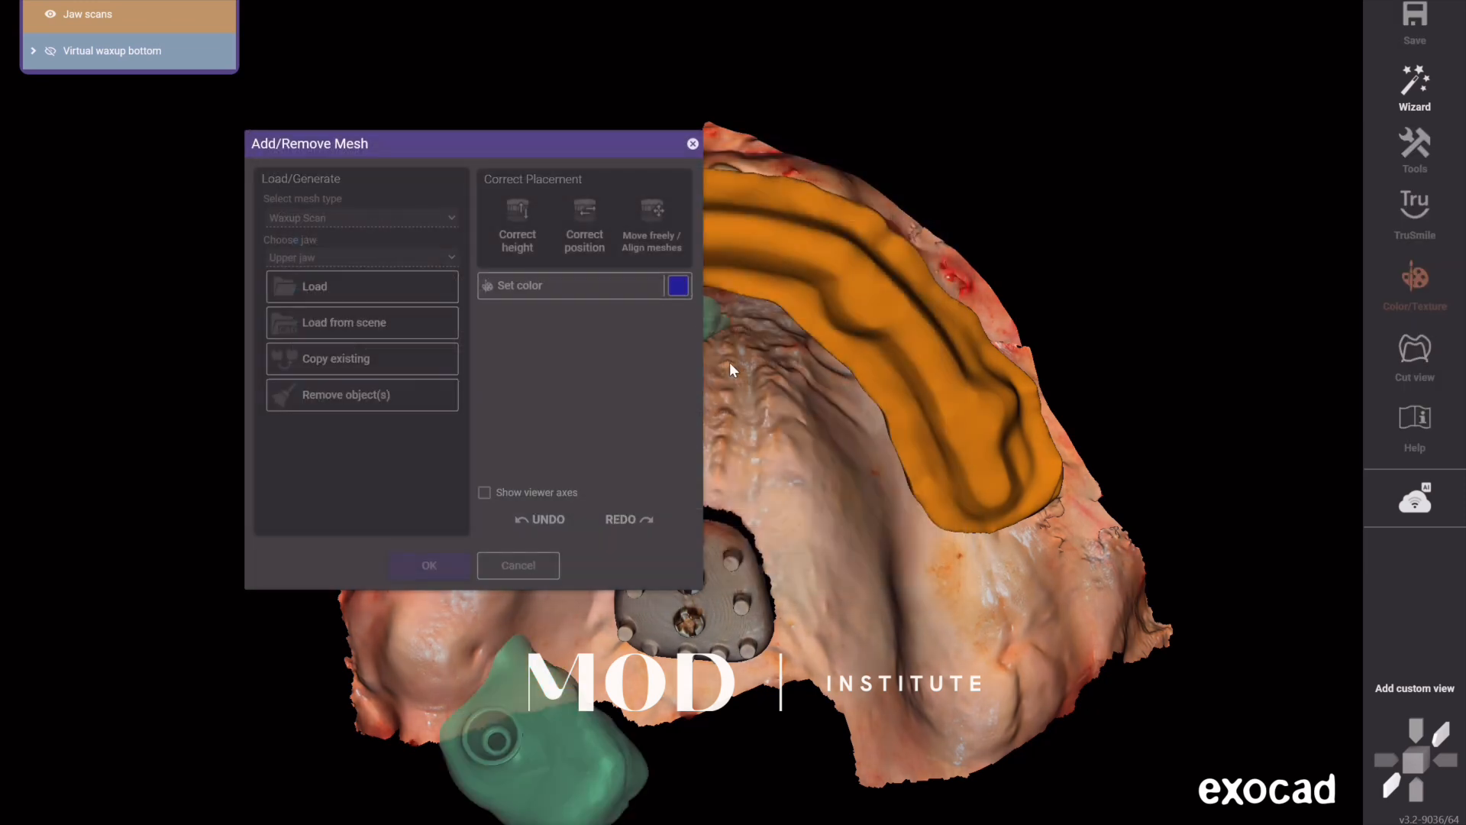
{"action": "left_click", "coordinate": [802, 290]}
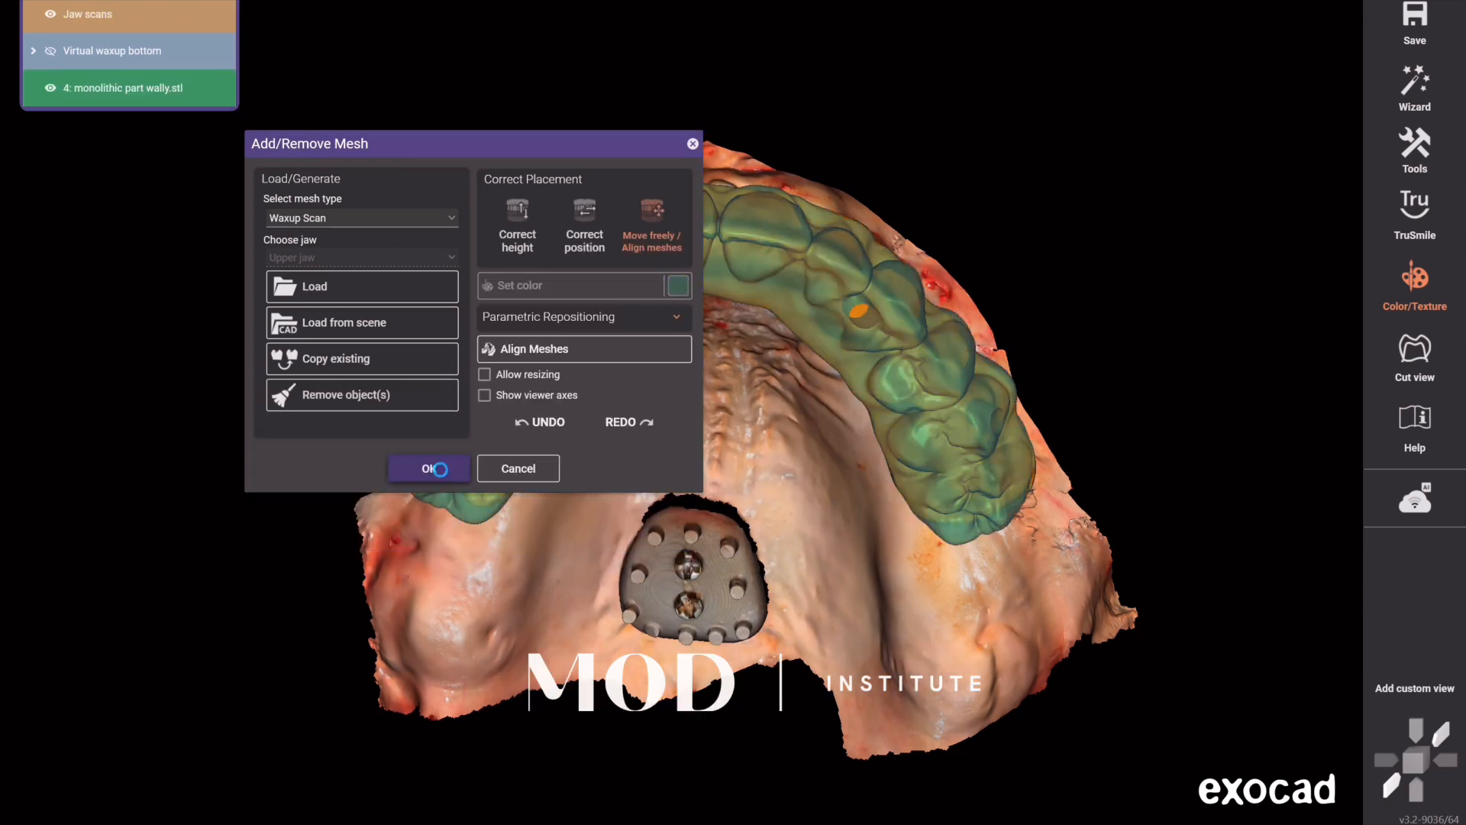
{"action": "left_click", "coordinate": [435, 468]}
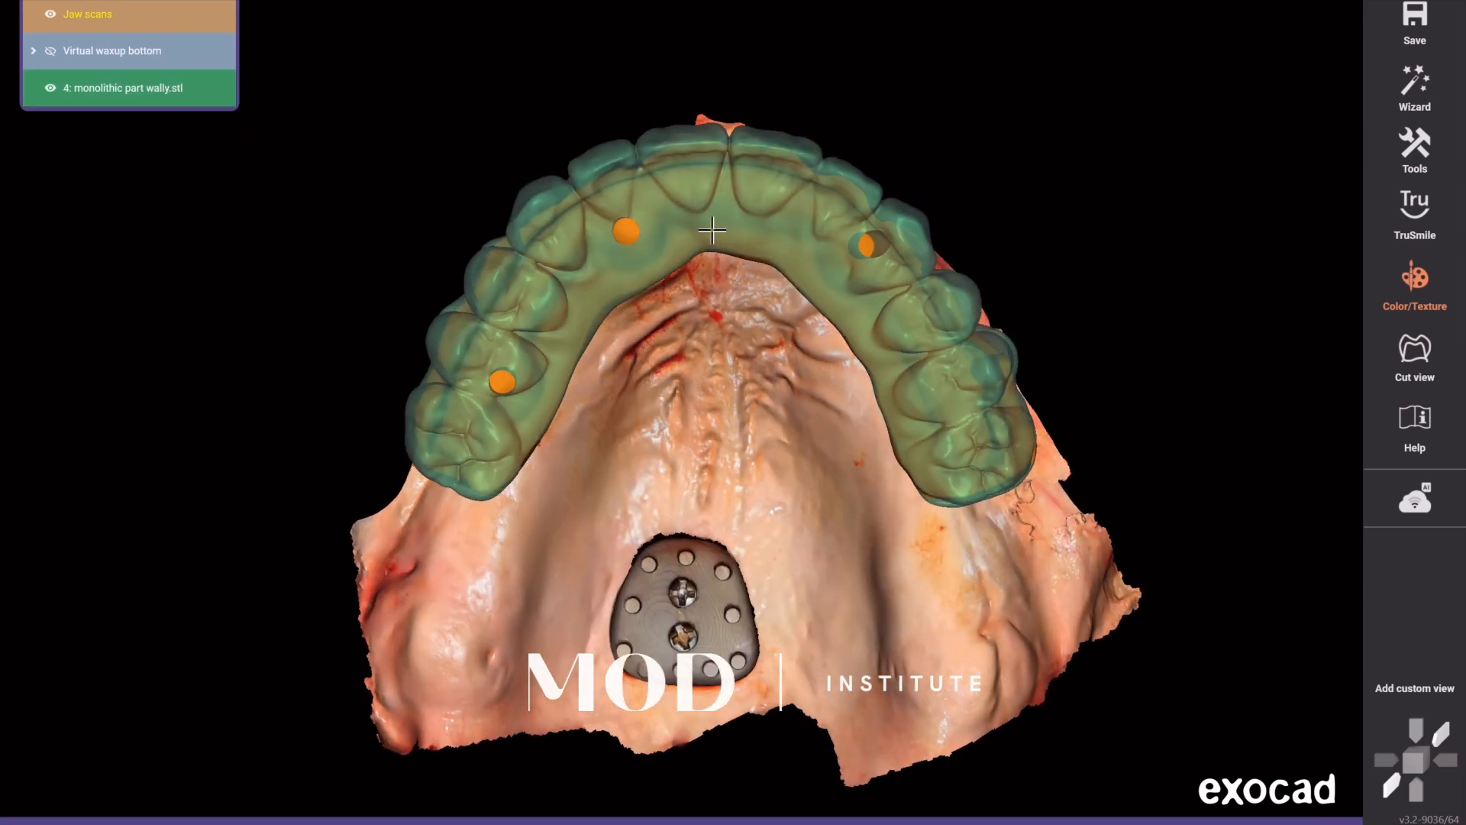
- Run the waxup calculation on the loaded monolithic scan and open the resulting design for free-forming
{"action": "right_click", "coordinate": [710, 210]}
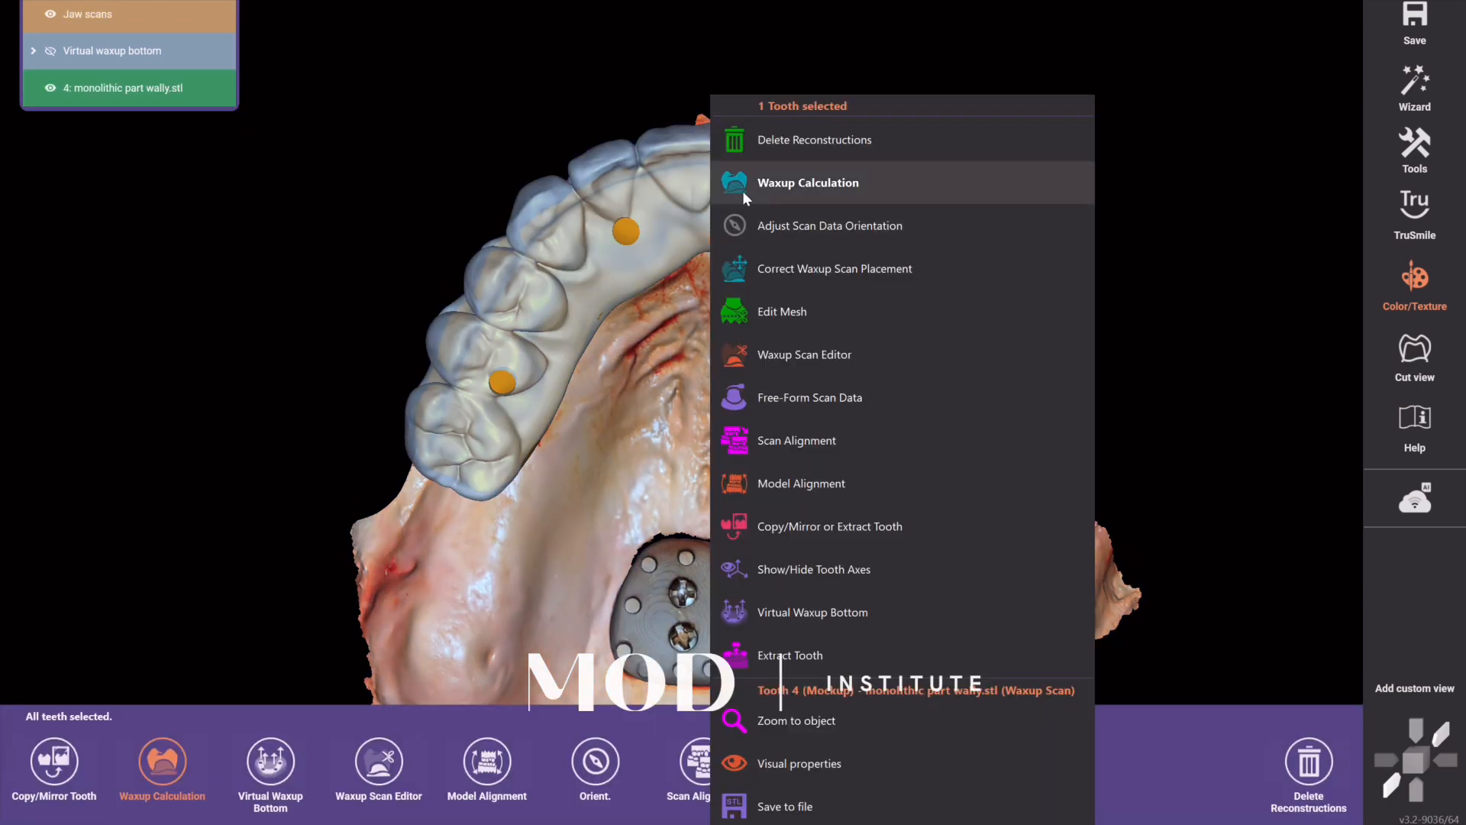
{"action": "left_click", "coordinate": [747, 187]}
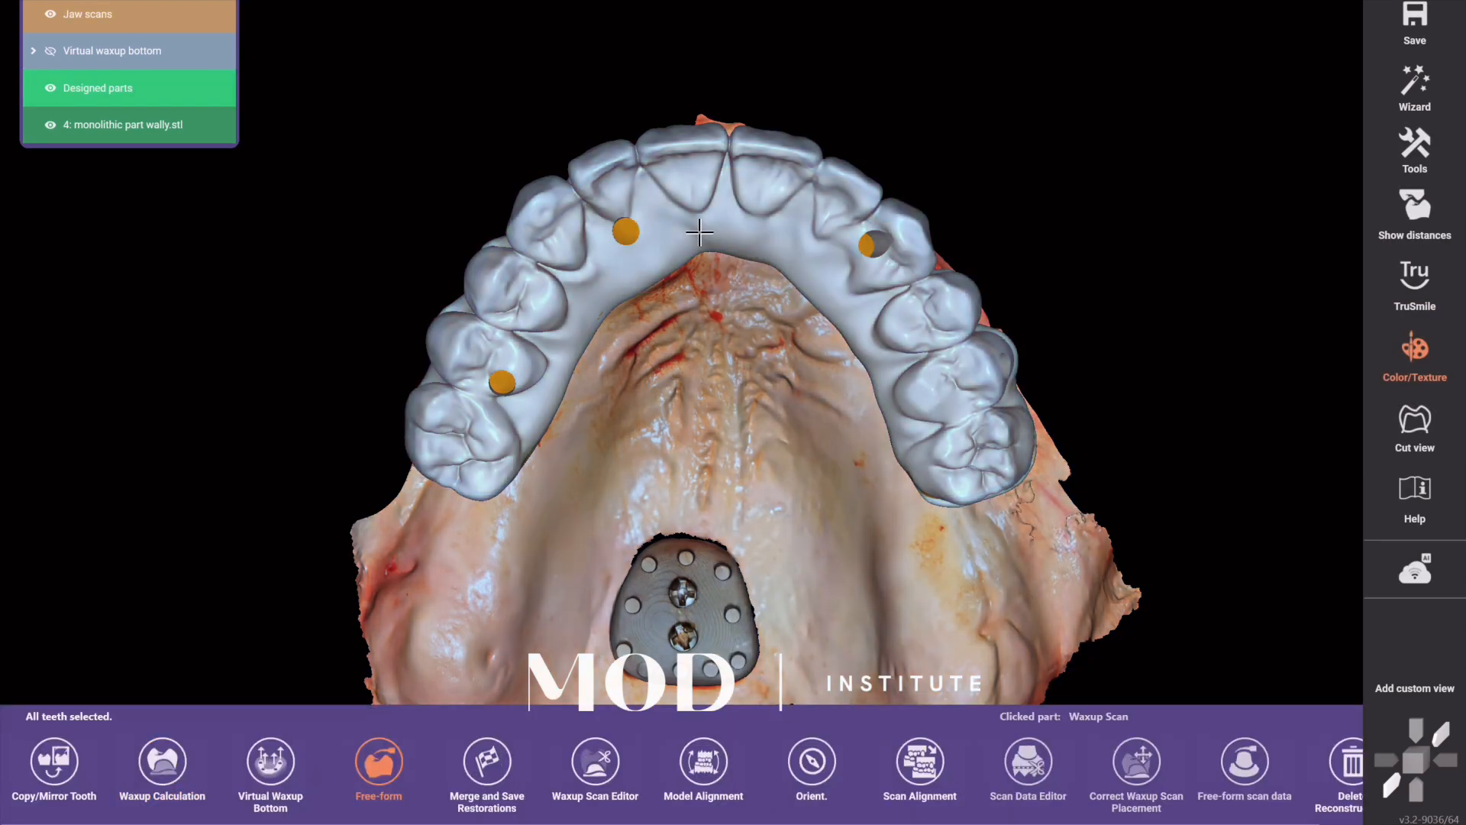
{"action": "left_click", "coordinate": [576, 430]}
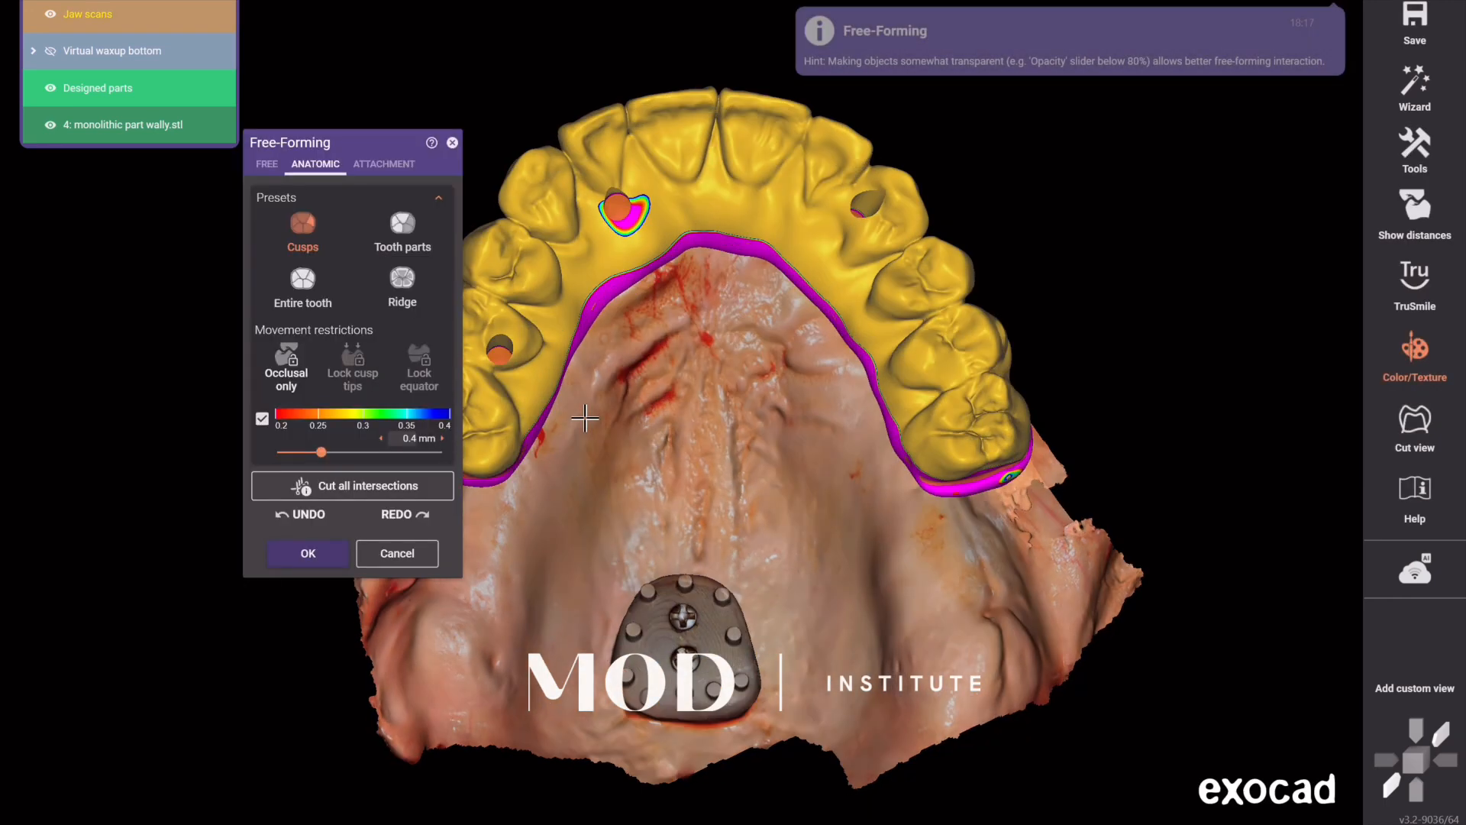
- Show the virtual waxup bottom and touch up the coloured spots below the last molar with the Add/Remove brush
{"action": "right_click_drag", "start_coordinate": [585, 418], "coordinate": [573, 427]}
{"action": "right_click_drag", "start_coordinate": [672, 408], "coordinate": [903, 566]}
{"action": "left_click", "coordinate": [50, 51]}
{"action": "scroll", "coordinate": [902, 567], "scroll_direction": "up", "scroll_amount": 6}
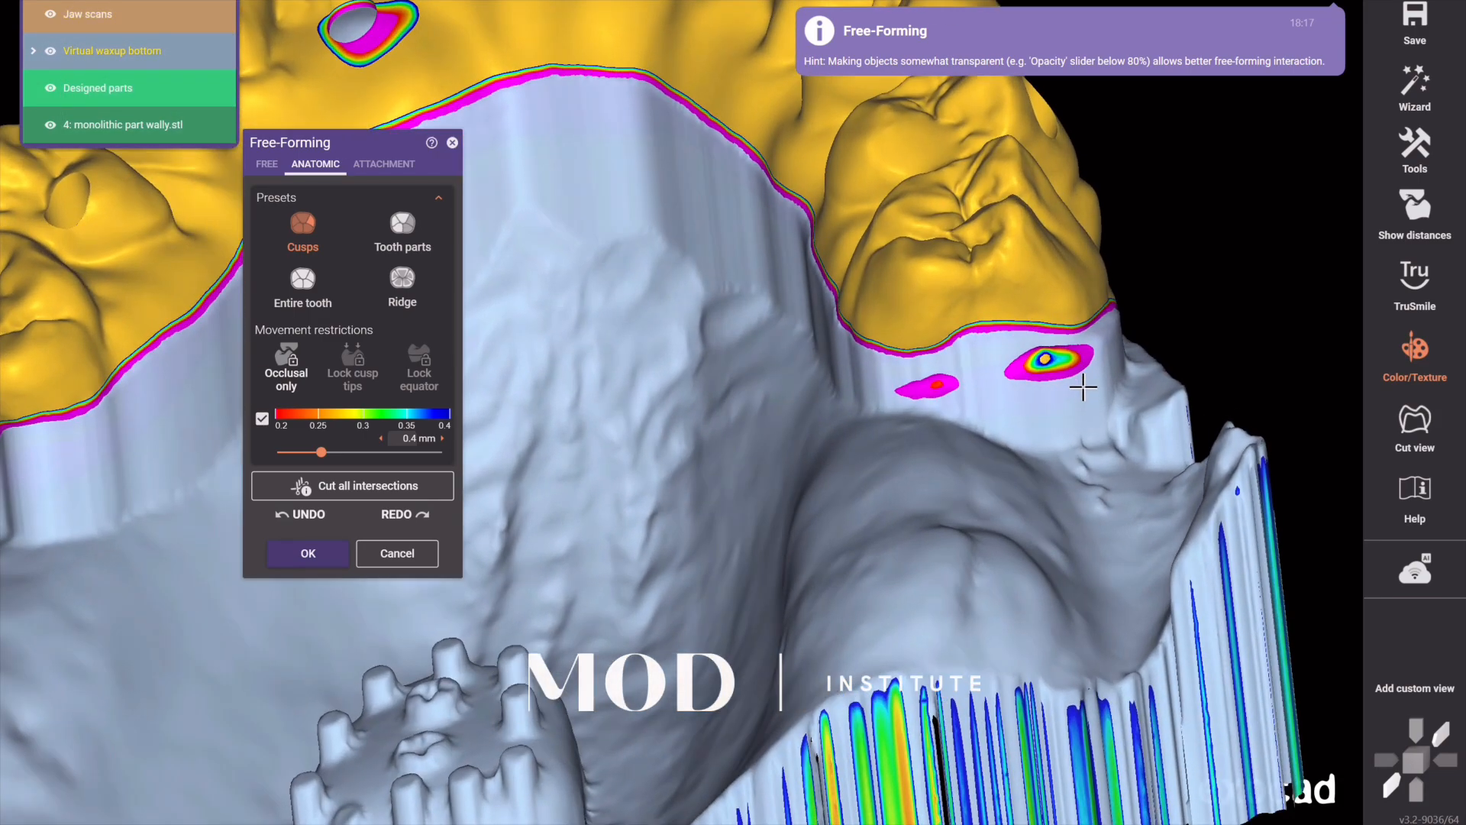
{"action": "scroll", "coordinate": [1082, 388], "scroll_direction": "up", "scroll_amount": 2}
{"action": "left_click", "coordinate": [273, 162]}
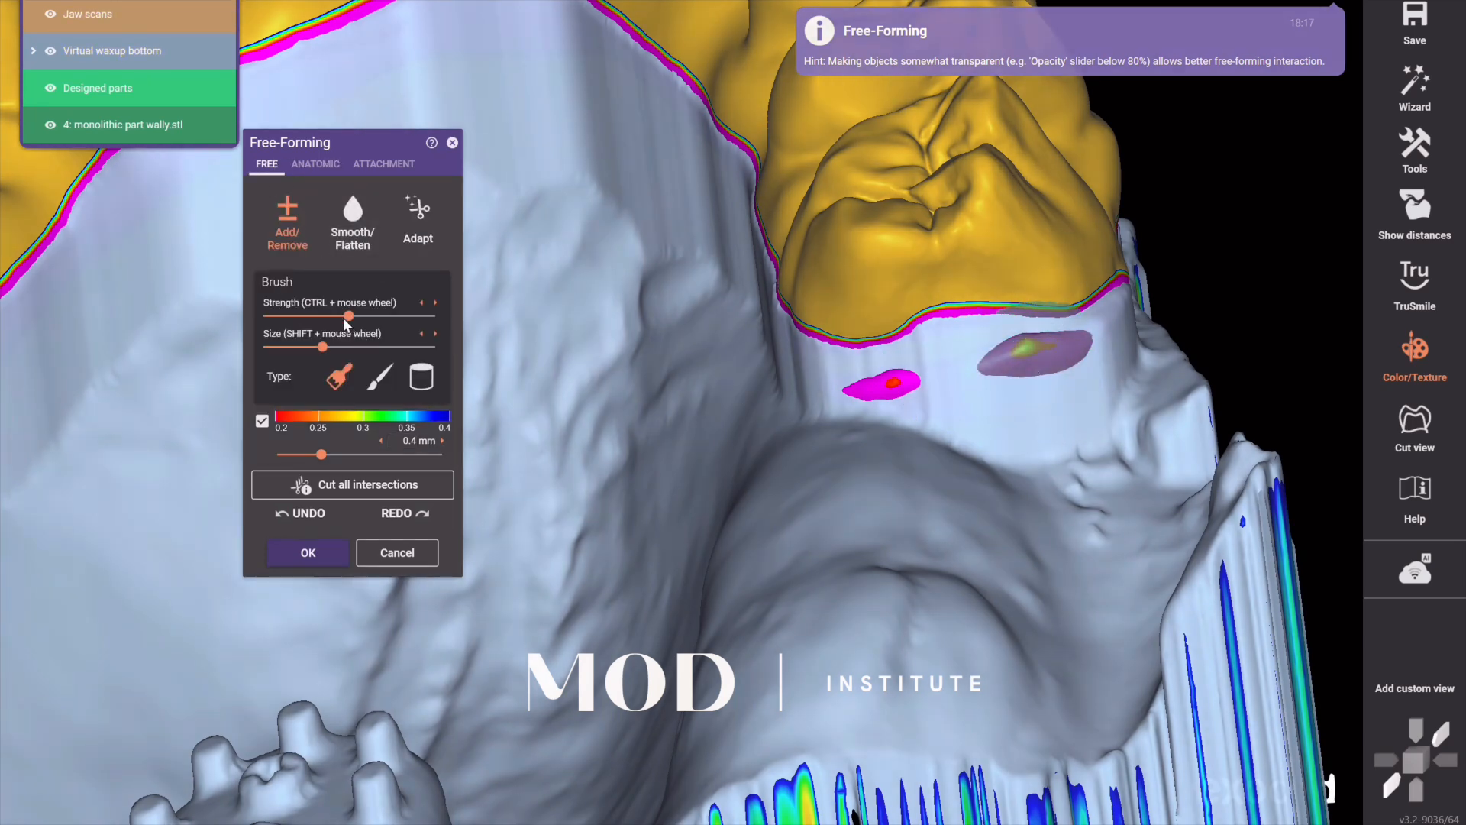
{"action": "left_click", "coordinate": [909, 399]}
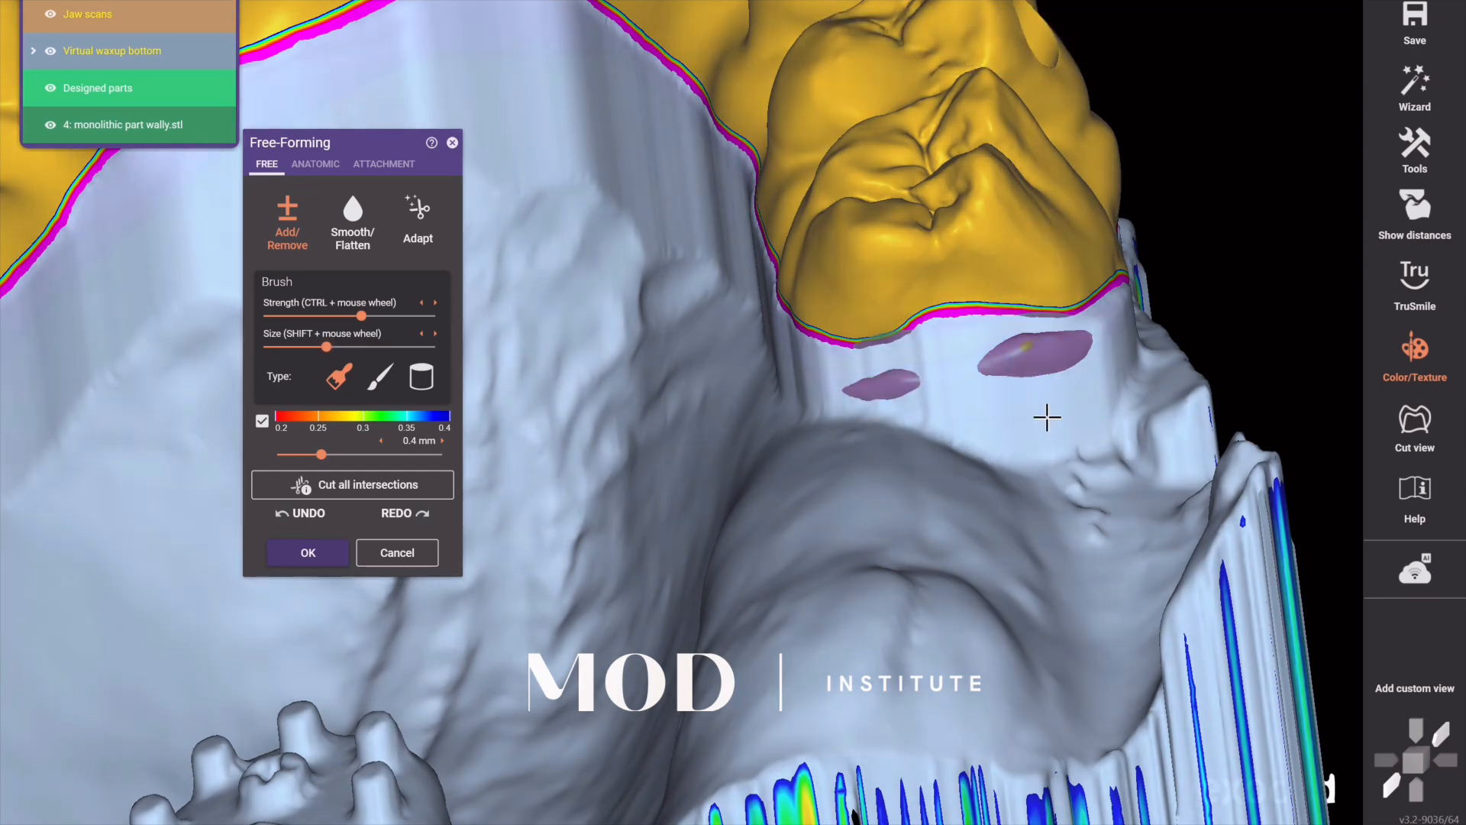
{"action": "right_click_drag", "start_coordinate": [1046, 416], "coordinate": [854, 361]}
{"action": "mouse_move", "coordinate": [854, 360]}
{"action": "left_mouse_down"}
{"action": "mouse_move", "coordinate": [807, 367]}
{"action": "mouse_move", "coordinate": [818, 409]}
{"action": "left_mouse_up"}
{"action": "mouse_move", "coordinate": [817, 410]}
{"action": "right_mouse_down"}
{"action": "mouse_move", "coordinate": [795, 432]}
{"action": "mouse_move", "coordinate": [1070, 484]}
{"action": "mouse_move", "coordinate": [975, 418]}
{"action": "mouse_move", "coordinate": [962, 419]}
{"action": "mouse_move", "coordinate": [1060, 466]}
{"action": "mouse_move", "coordinate": [1045, 471]}
{"action": "right_mouse_up"}
{"action": "key", "text": "ctrl+z"}
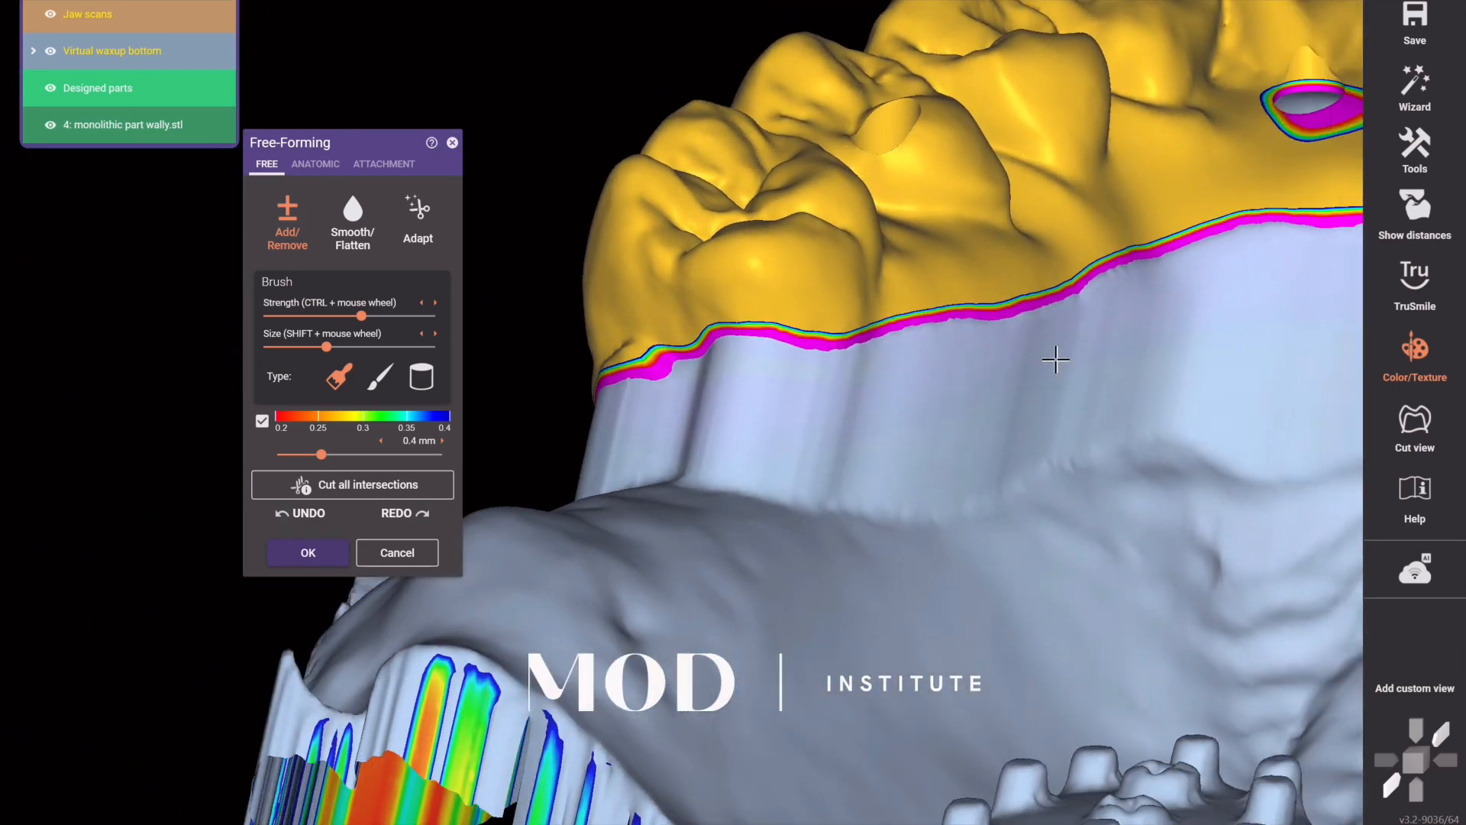
- Set the distance colour scale for the designed arch to 0.37 mm
{"action": "mouse_move", "coordinate": [1055, 360]}
{"action": "right_mouse_down"}
{"action": "mouse_move", "coordinate": [1052, 243]}
{"action": "mouse_move", "coordinate": [959, 297]}
{"action": "mouse_move", "coordinate": [826, 246]}
{"action": "mouse_move", "coordinate": [324, 455]}
{"action": "right_mouse_up"}
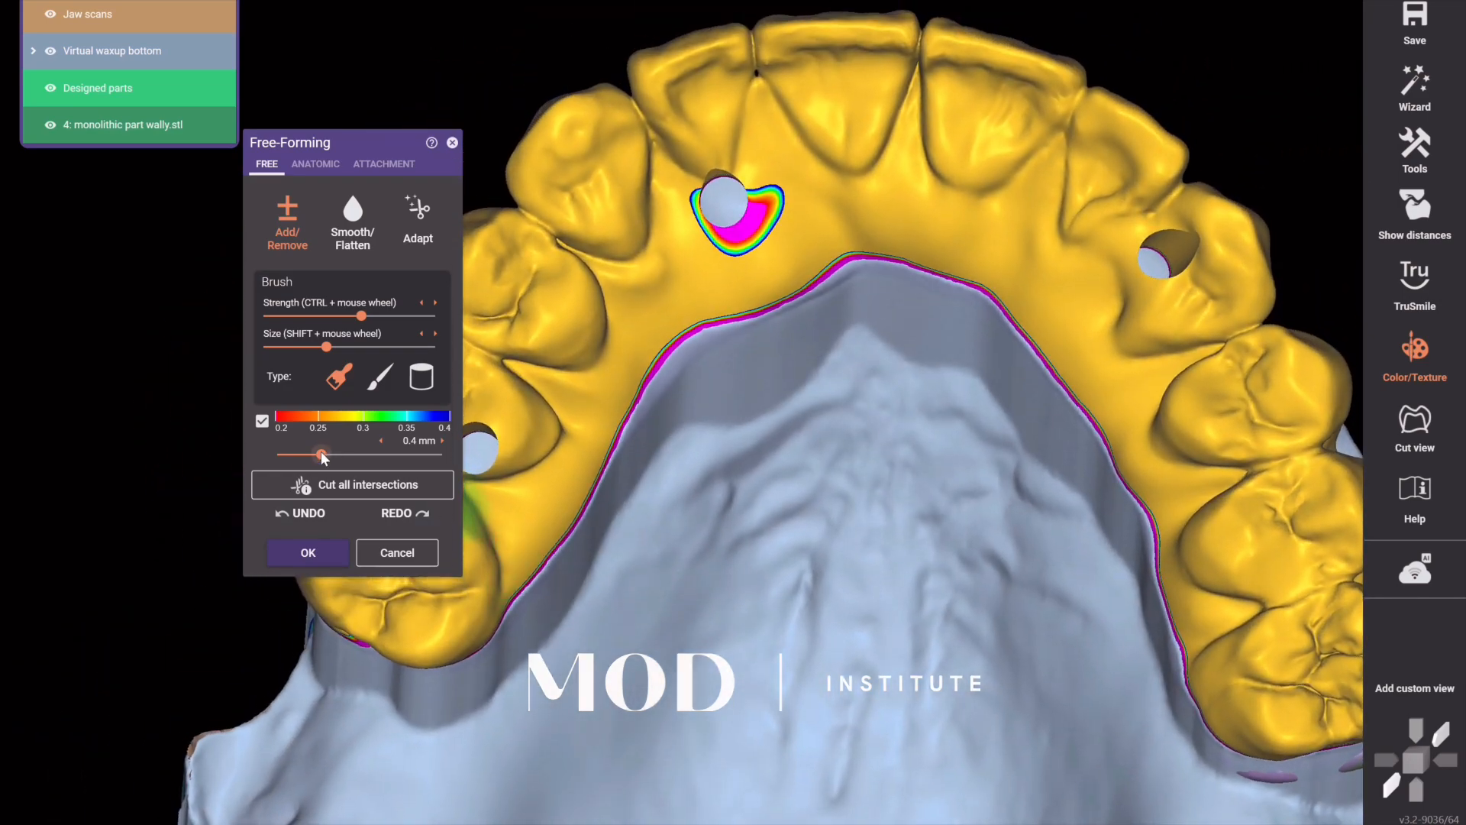
{"action": "left_click_drag", "start_coordinate": [302, 455], "coordinate": [273, 451]}
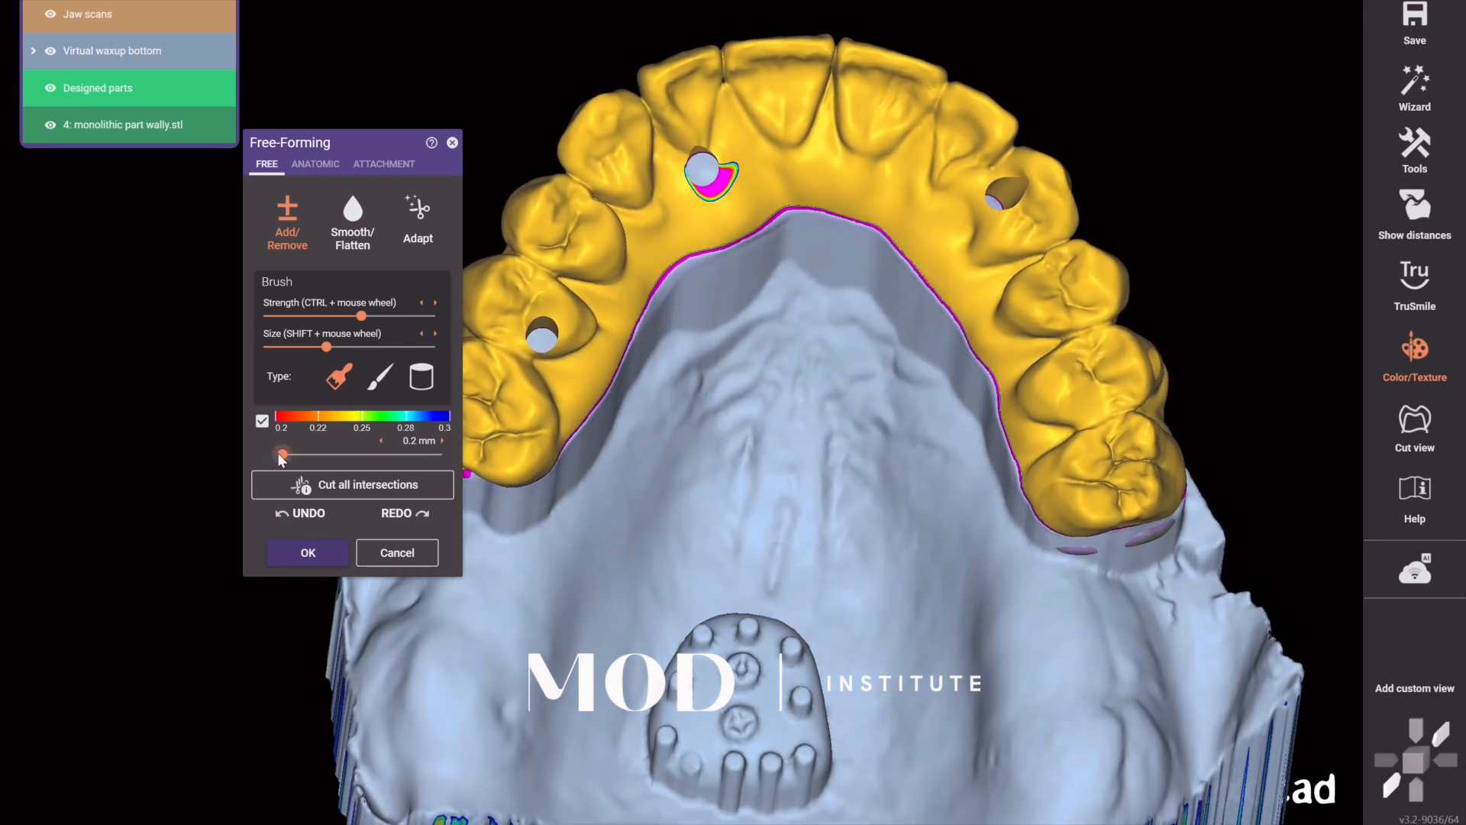
{"action": "left_click_drag", "start_coordinate": [281, 455], "coordinate": [317, 455]}
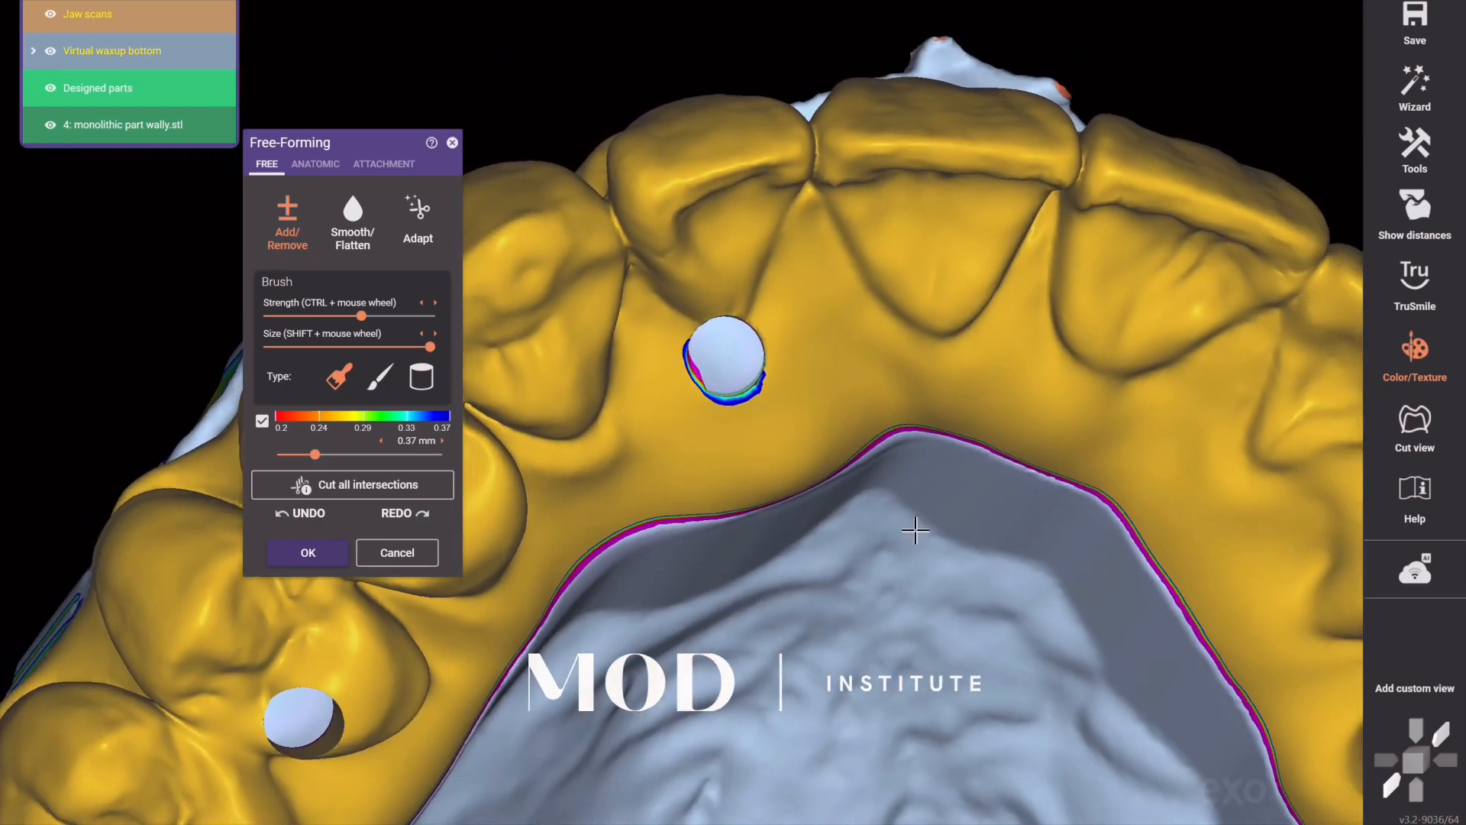
- Adapt the design to the jaw scan with a hard cut at 0 mm
{"action": "left_click", "coordinate": [294, 165]}
{"action": "left_click", "coordinate": [275, 165]}
{"action": "left_click", "coordinate": [418, 214]}
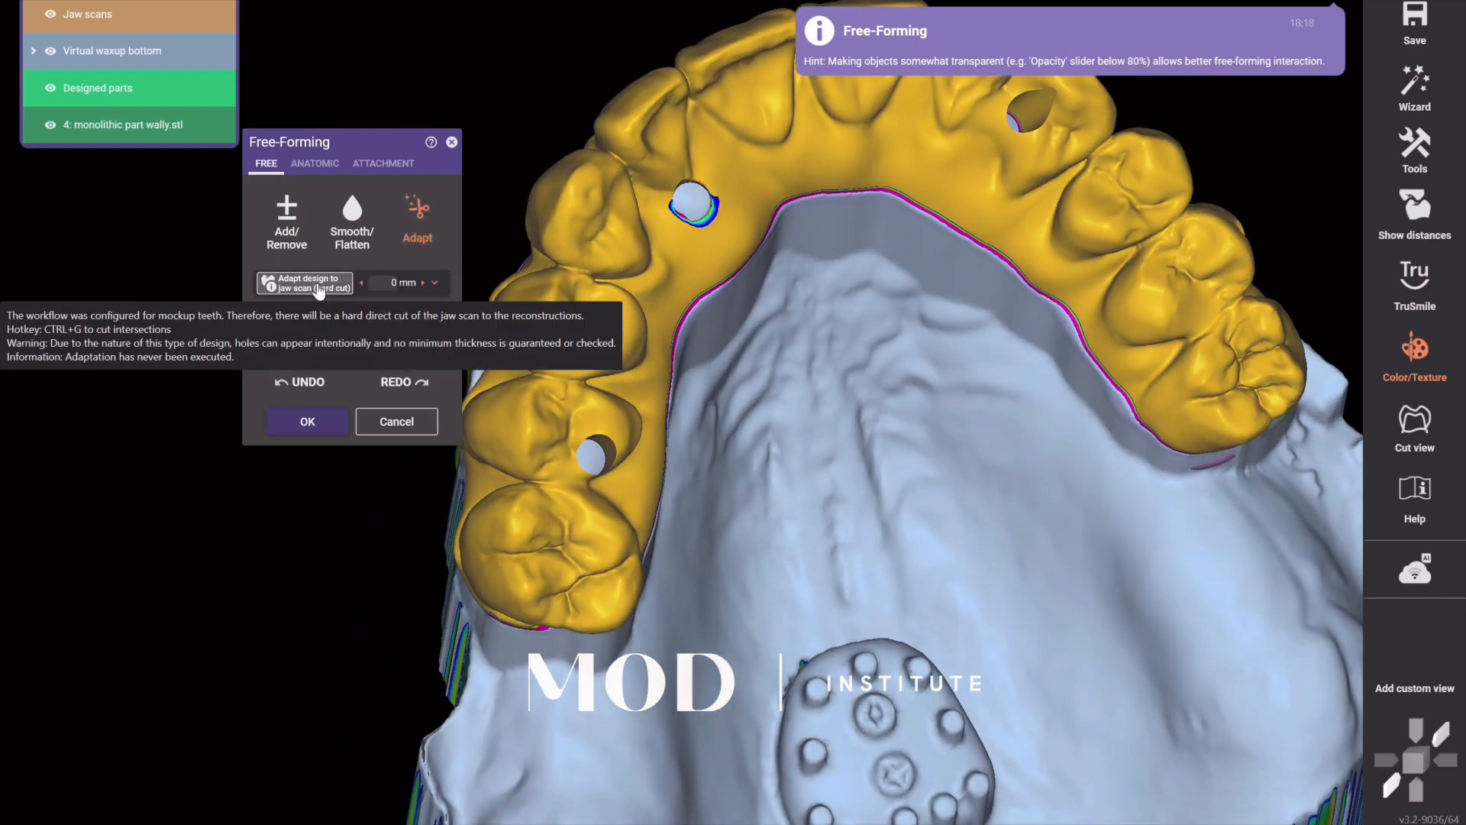
{"action": "left_click", "coordinate": [318, 284]}
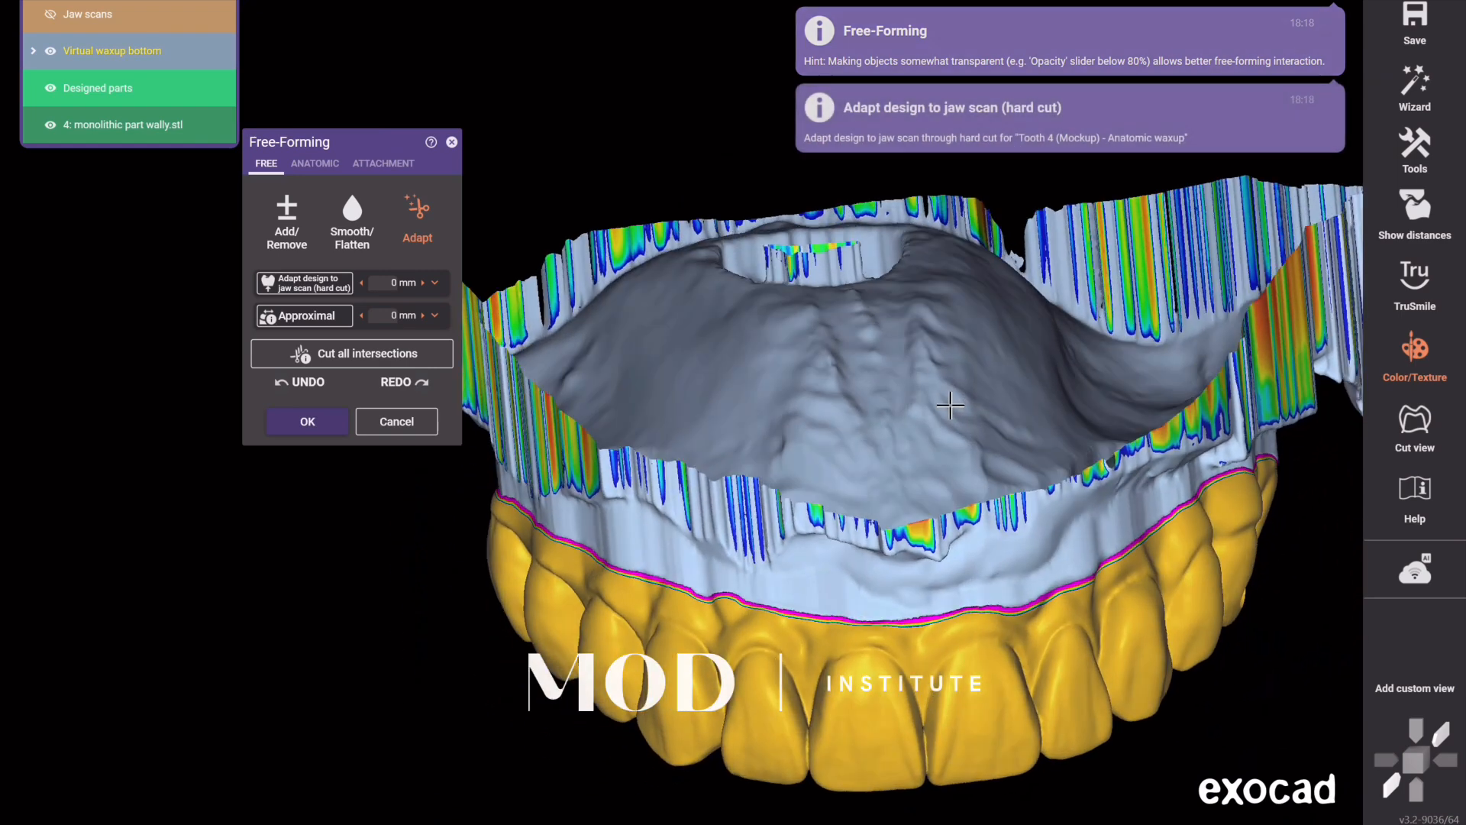
- Hide the virtual waxup bottom and monolithic scan to check the cut underside, and accept the free-forming
{"action": "right_click_drag", "start_coordinate": [951, 405], "coordinate": [866, 567]}
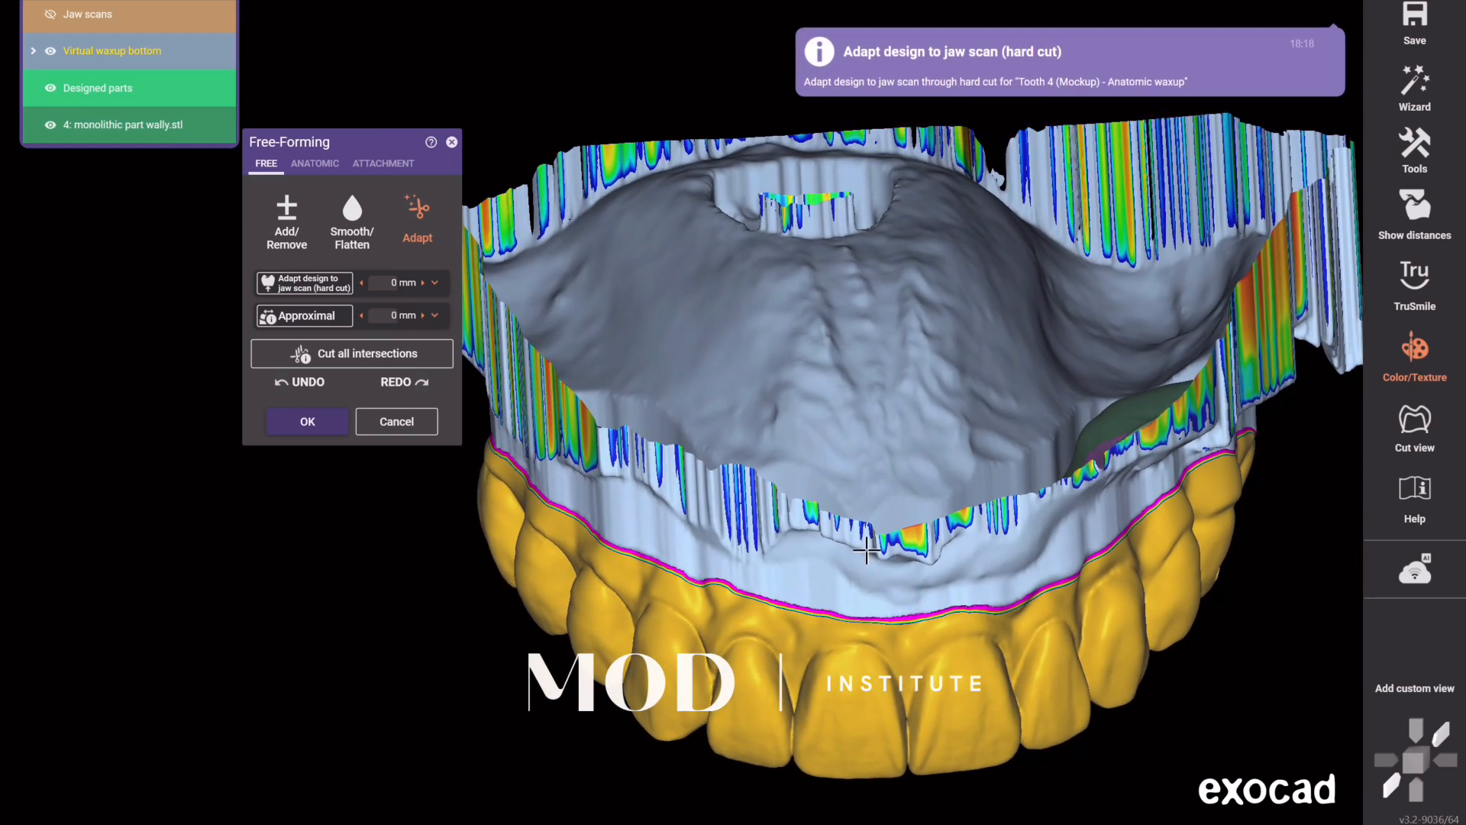
{"action": "middle_click", "coordinate": [865, 537], "text": "shift"}
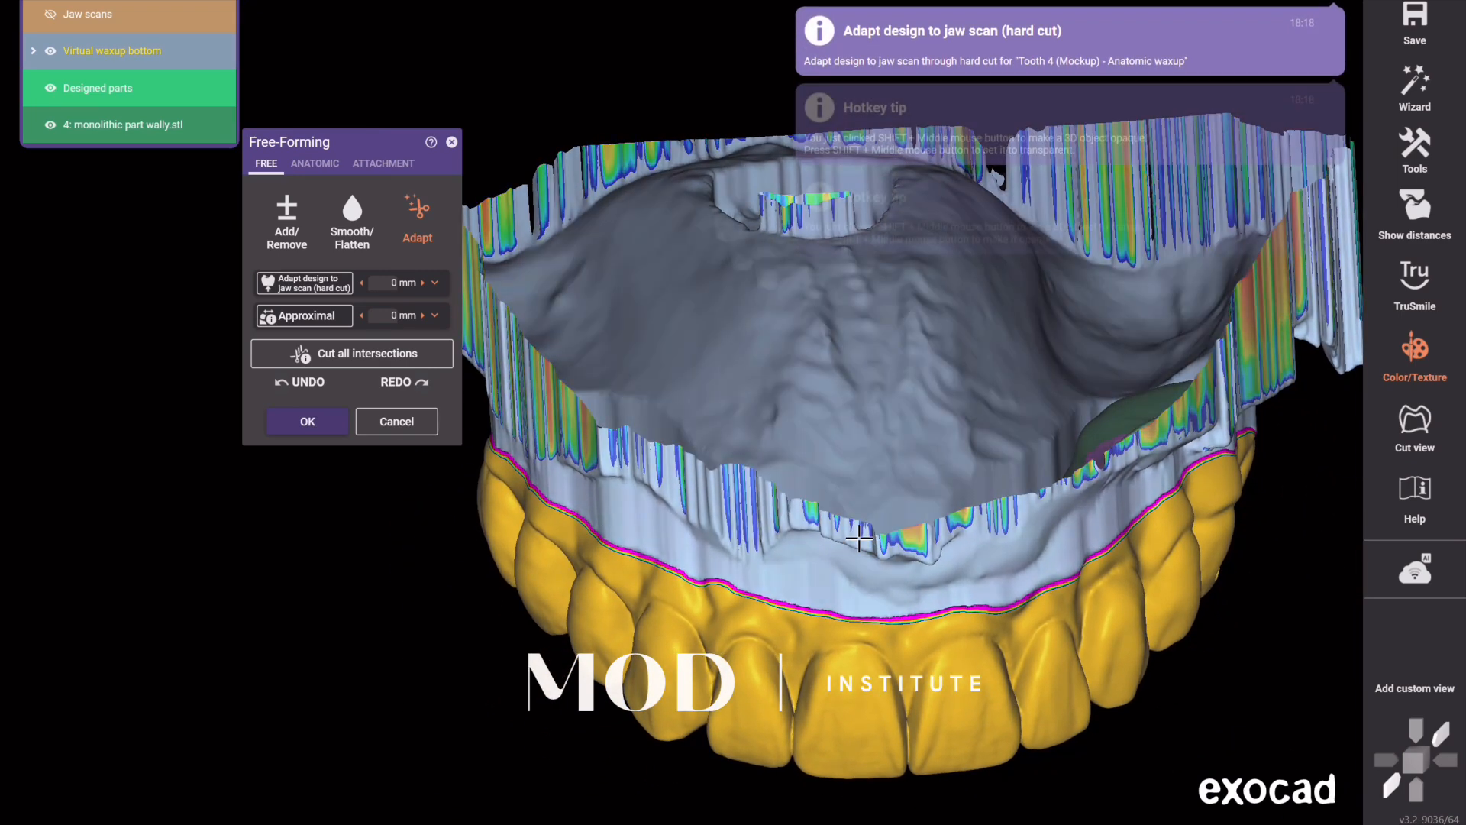
{"action": "middle_click", "coordinate": [865, 539], "text": "shift"}
{"action": "middle_click", "coordinate": [865, 539], "text": "shift"}
{"action": "left_click", "coordinate": [55, 50]}
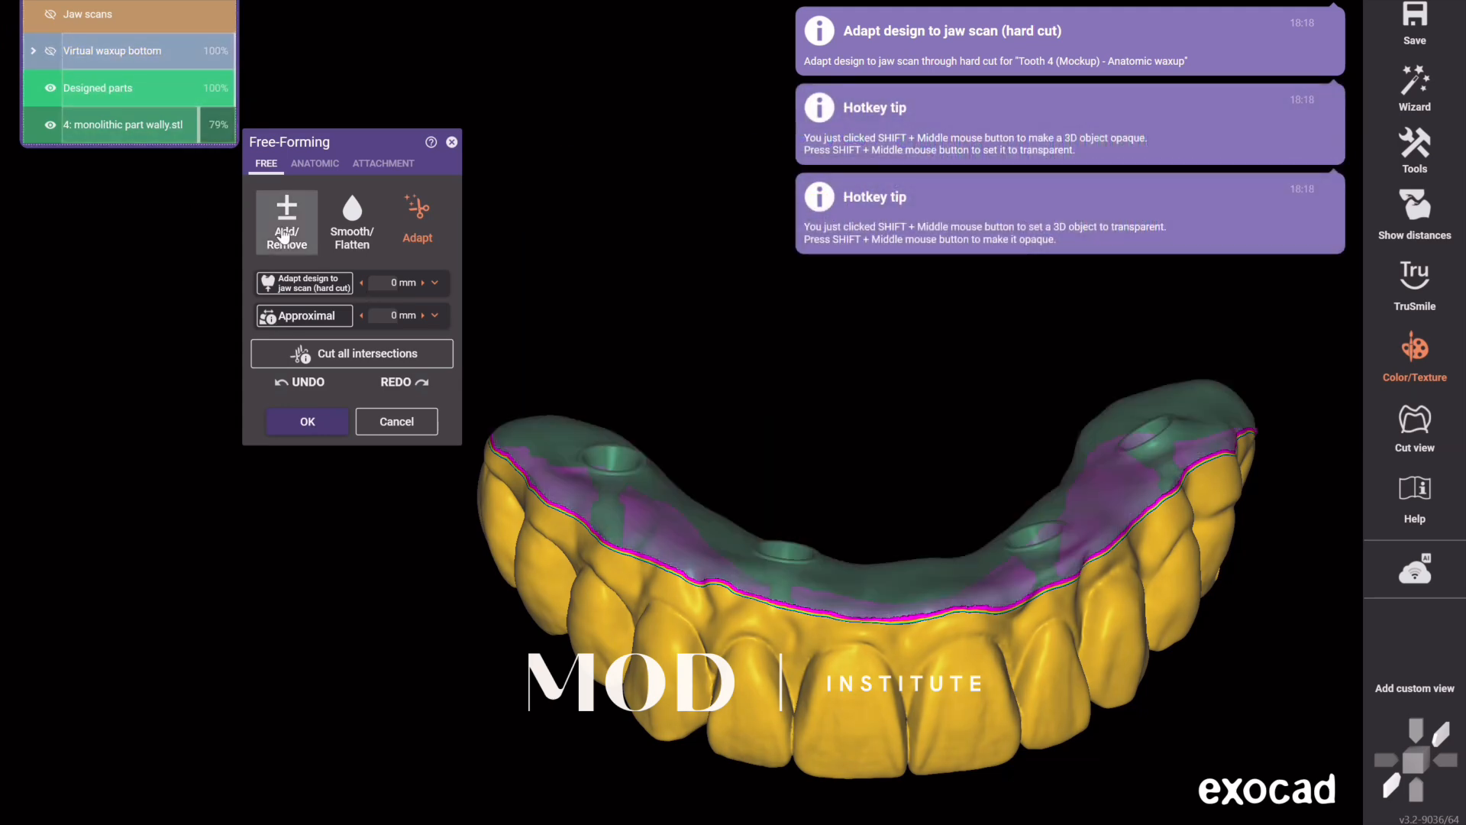
{"action": "middle_click", "coordinate": [656, 518], "text": "ctrl"}
{"action": "right_click_drag", "start_coordinate": [657, 517], "coordinate": [1095, 485]}
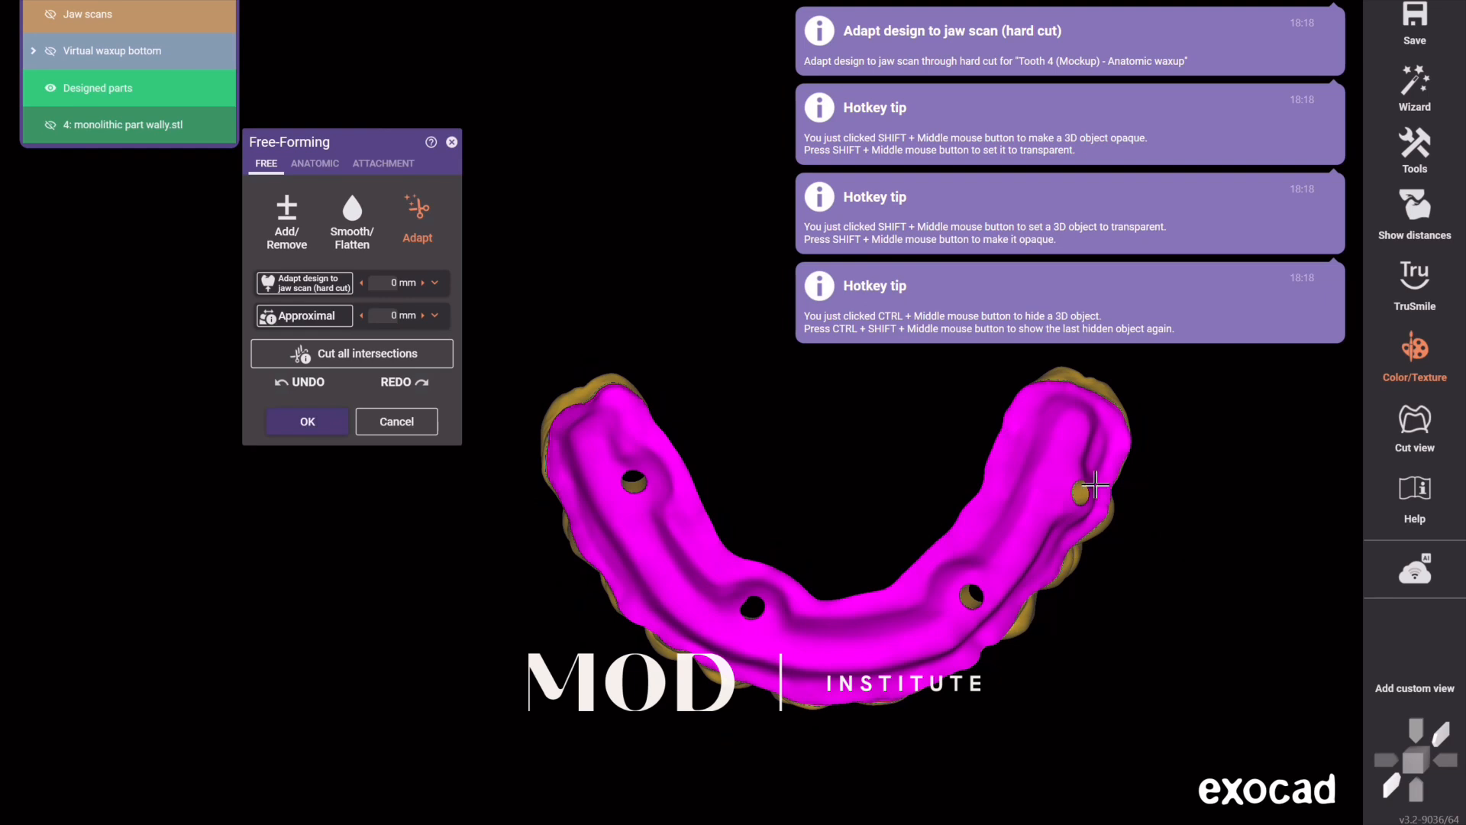
{"action": "left_click", "coordinate": [319, 433]}
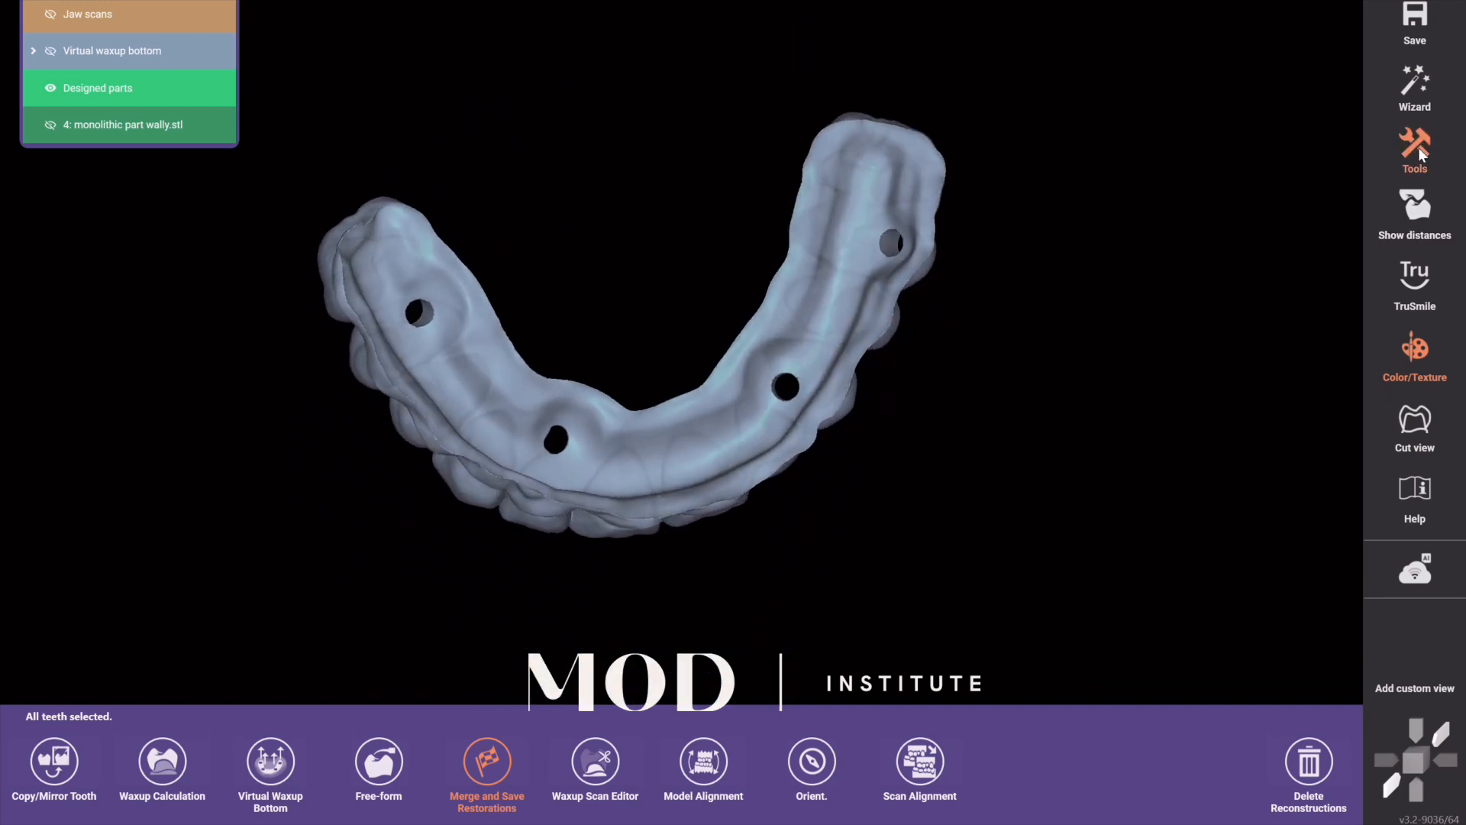
- Load the "fit checker bar" mesh from Downloads as gingiva, stored relative to the scan data
{"action": "left_click", "coordinate": [1416, 148]}
{"action": "left_click", "coordinate": [1158, 534]}
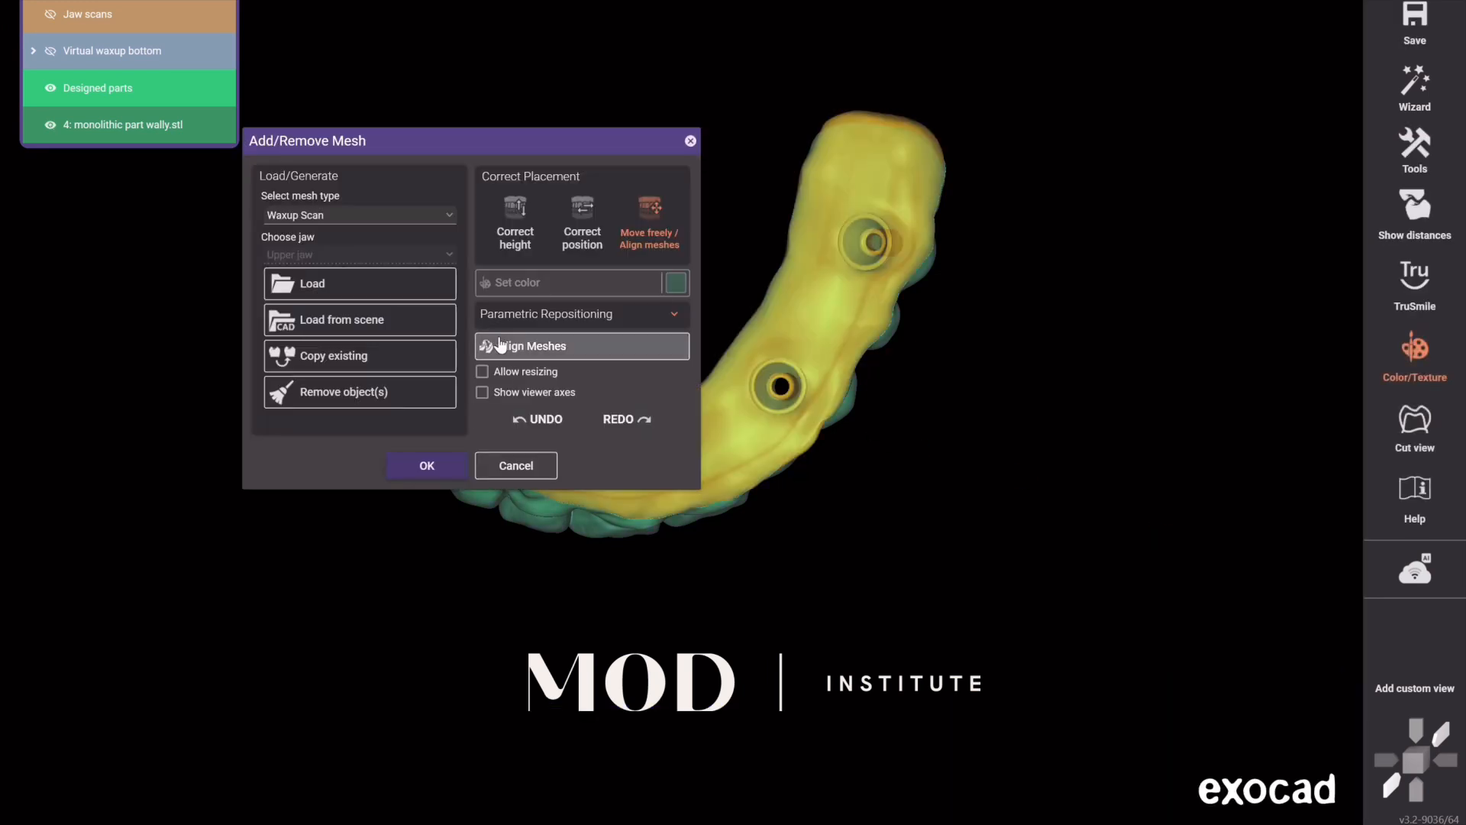
{"action": "left_click", "coordinate": [412, 215]}
{"action": "left_click", "coordinate": [366, 252]}
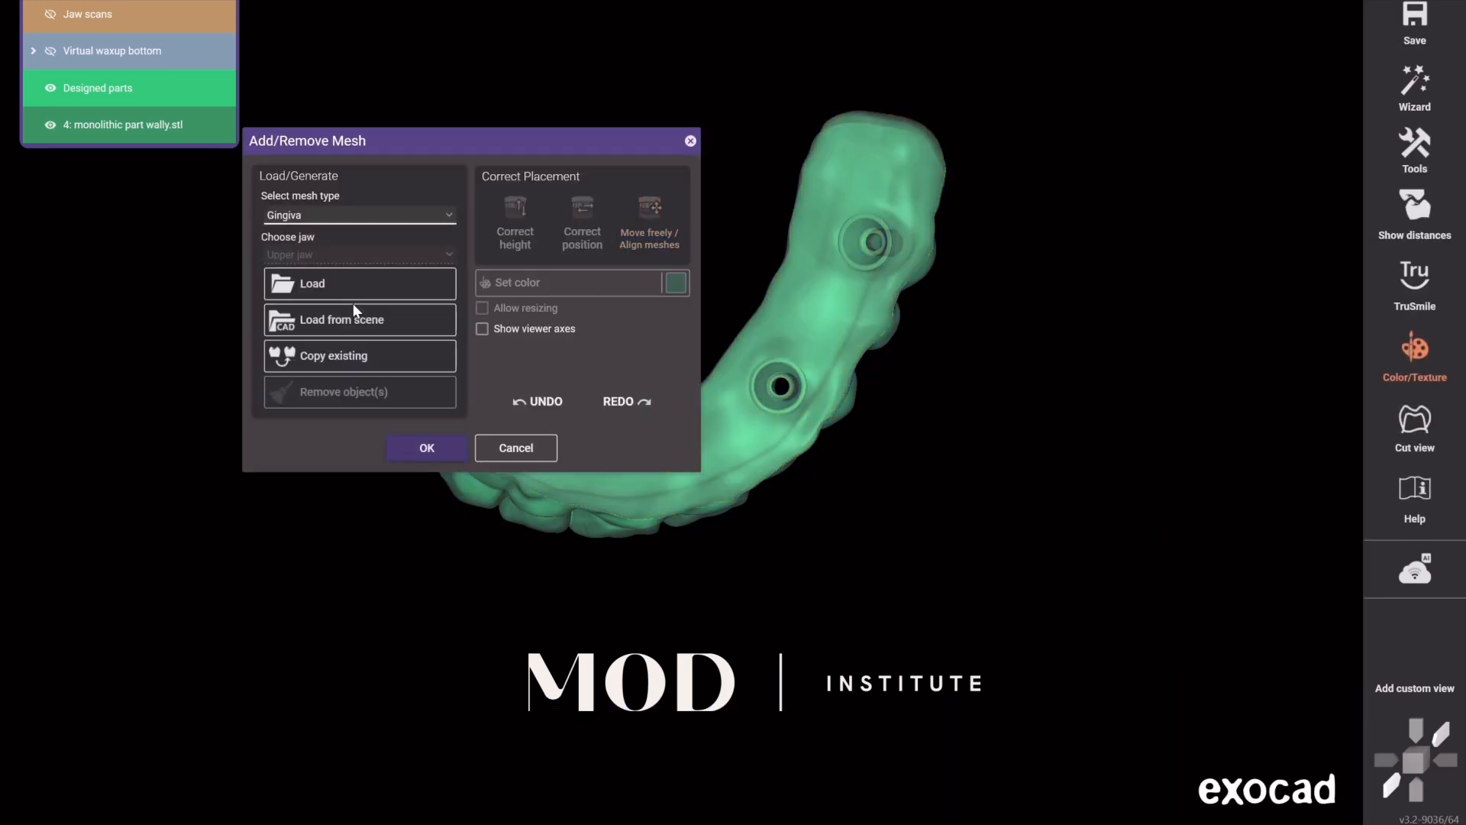
{"action": "left_click", "coordinate": [363, 279]}
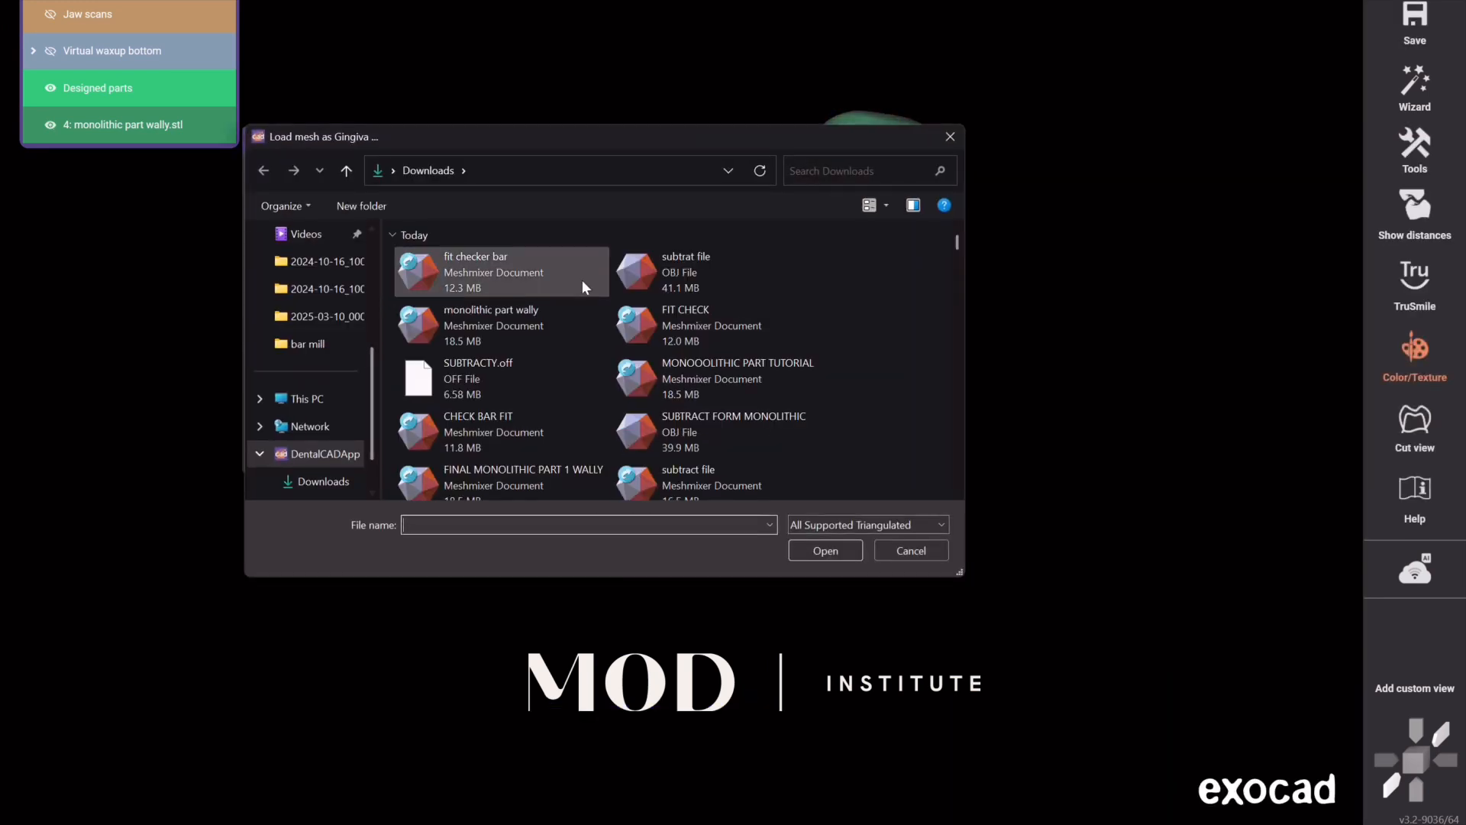
{"action": "double_click", "coordinate": [484, 273]}
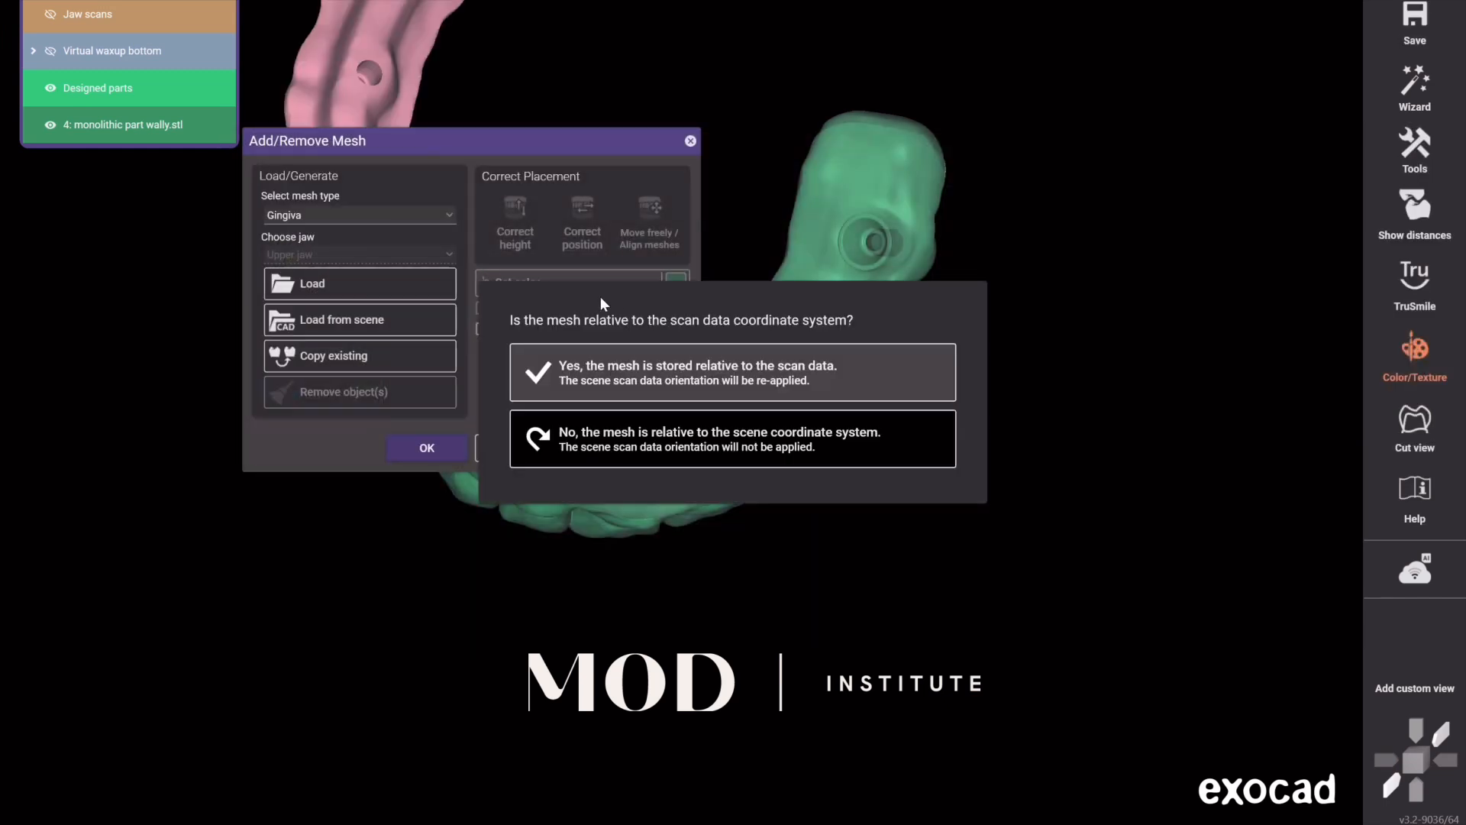
{"action": "left_click", "coordinate": [595, 362]}
{"action": "left_click", "coordinate": [439, 460]}
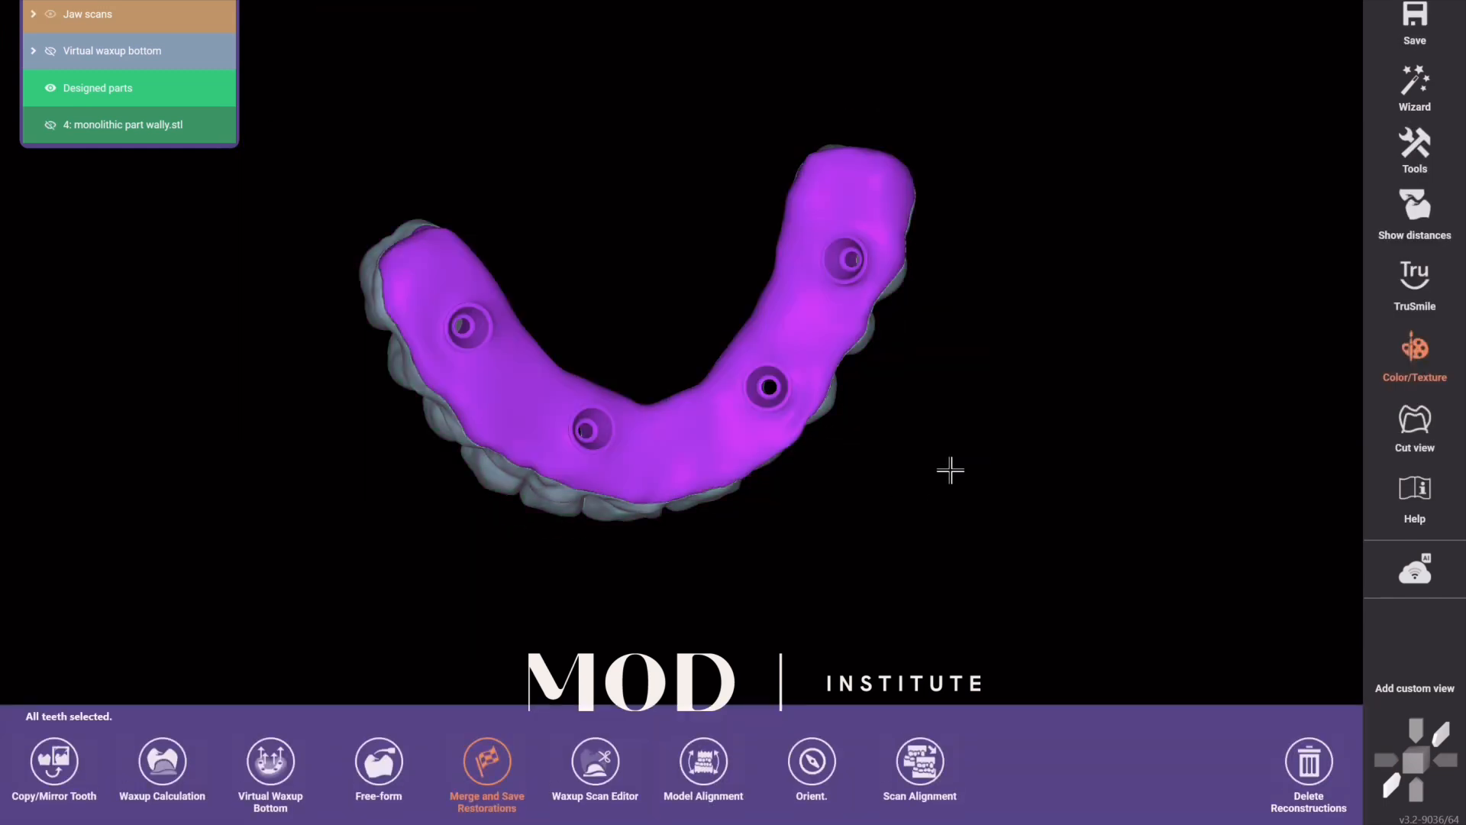
- Turn on TruSmile rendering and vary the designed parts' opacity to examine how the superstructure seats on the bar
{"action": "left_click", "coordinate": [1414, 263]}
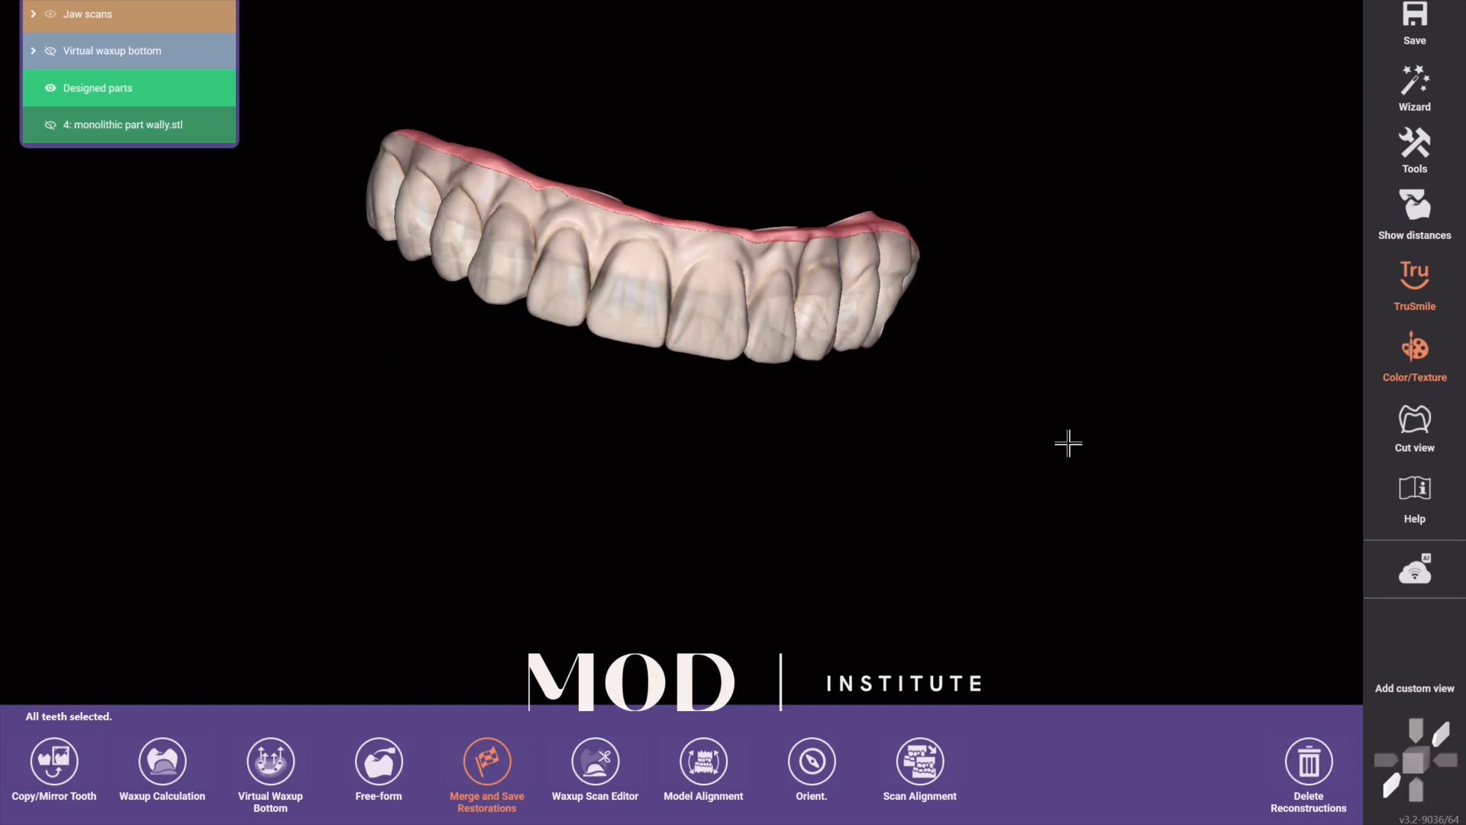
{"action": "right_click_drag", "start_coordinate": [495, 229], "coordinate": [515, 240]}
{"action": "scroll", "coordinate": [101, 93], "scroll_direction": "up", "scroll_amount": 5}
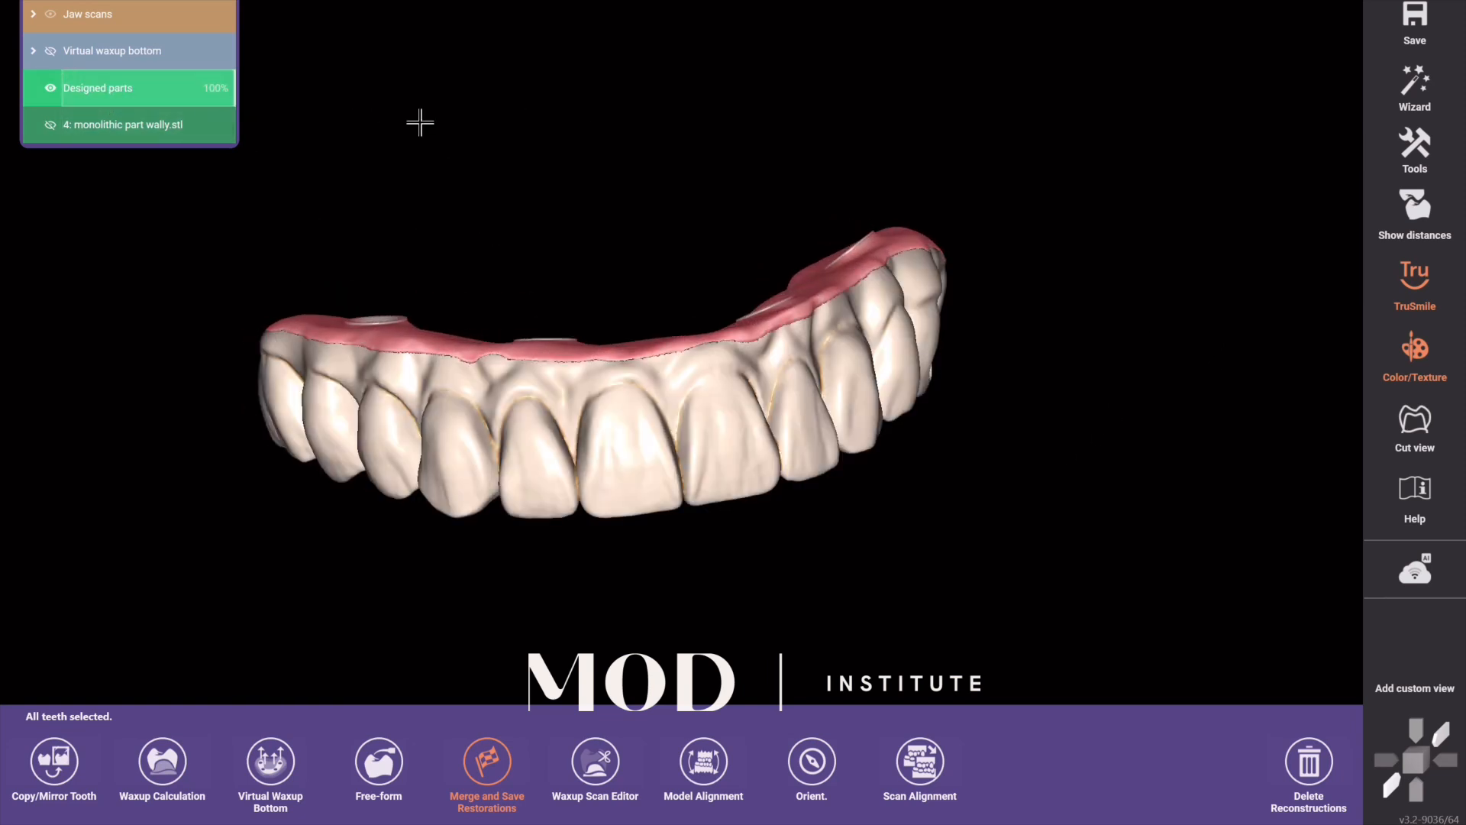
{"action": "right_click_drag", "start_coordinate": [419, 122], "coordinate": [1043, 543]}
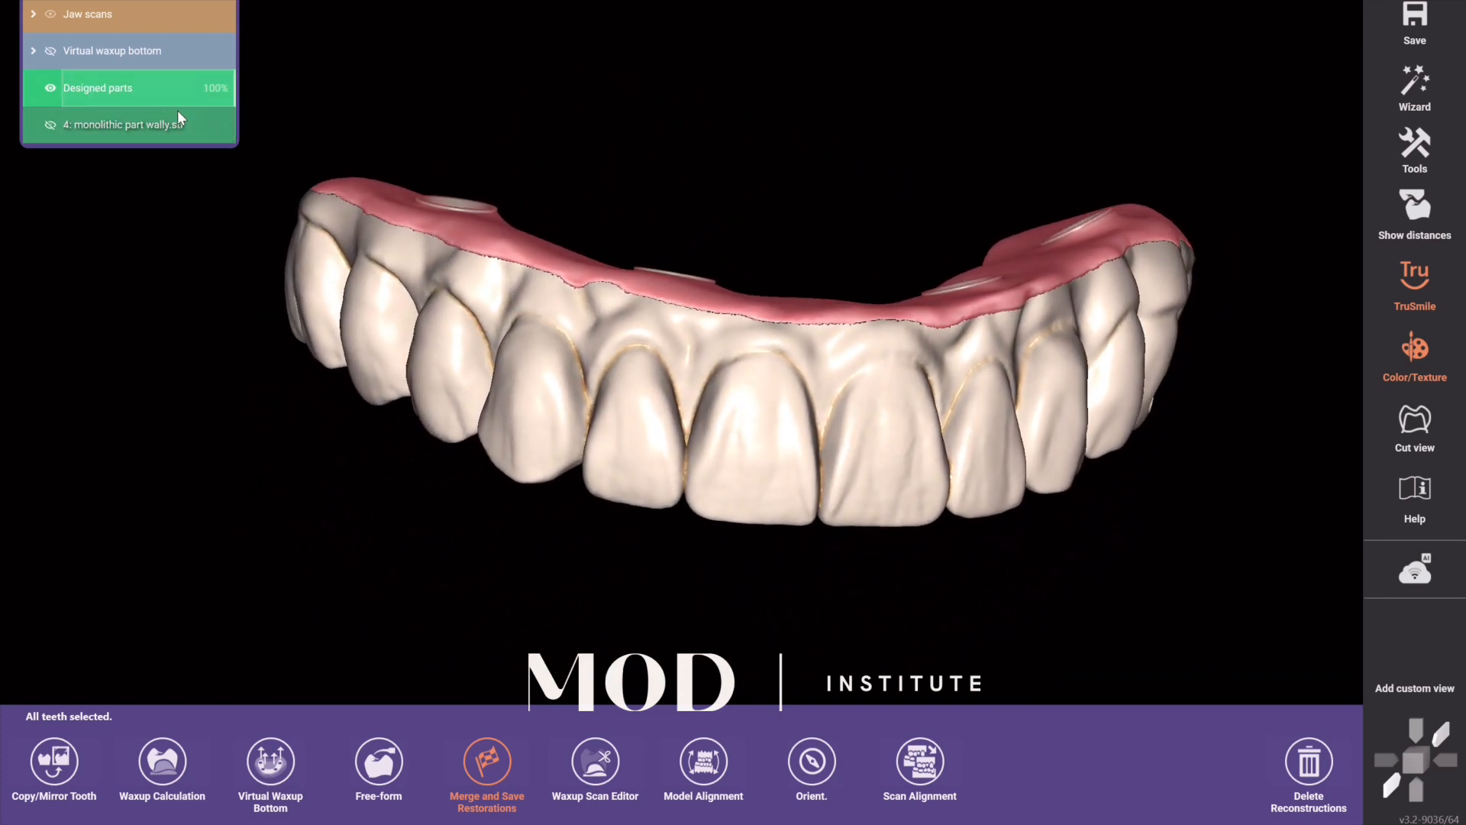
{"action": "left_click", "coordinate": [166, 92]}
{"action": "left_click_drag", "start_coordinate": [166, 92], "coordinate": [291, 102]}
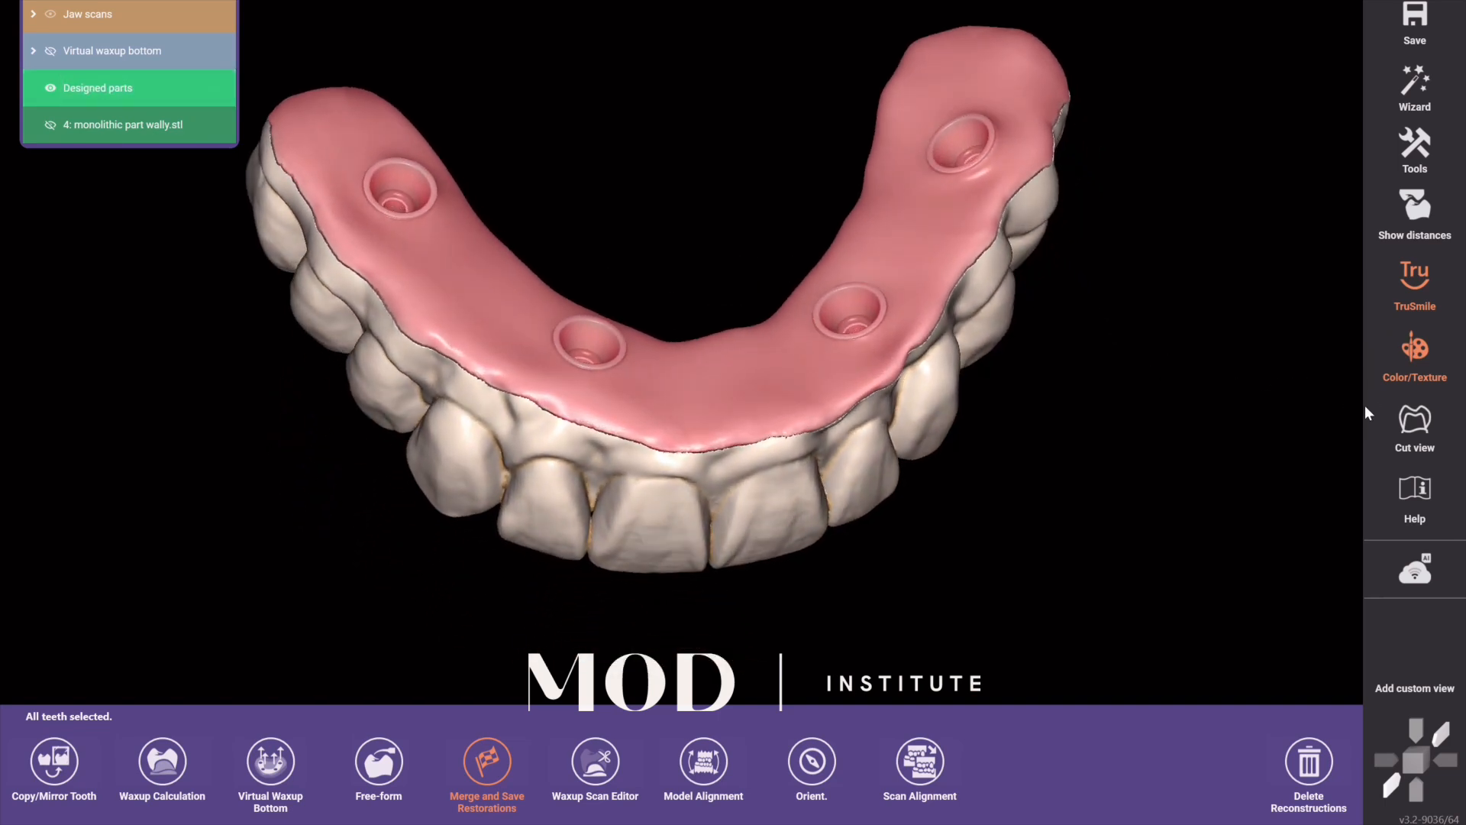
- Place a cut view through the front of the arch and rotate its plane toward the midline to examine the superstructure-to-bar fit
{"action": "left_click", "coordinate": [1410, 424]}
{"action": "right_click_drag", "start_coordinate": [744, 439], "coordinate": [708, 310]}
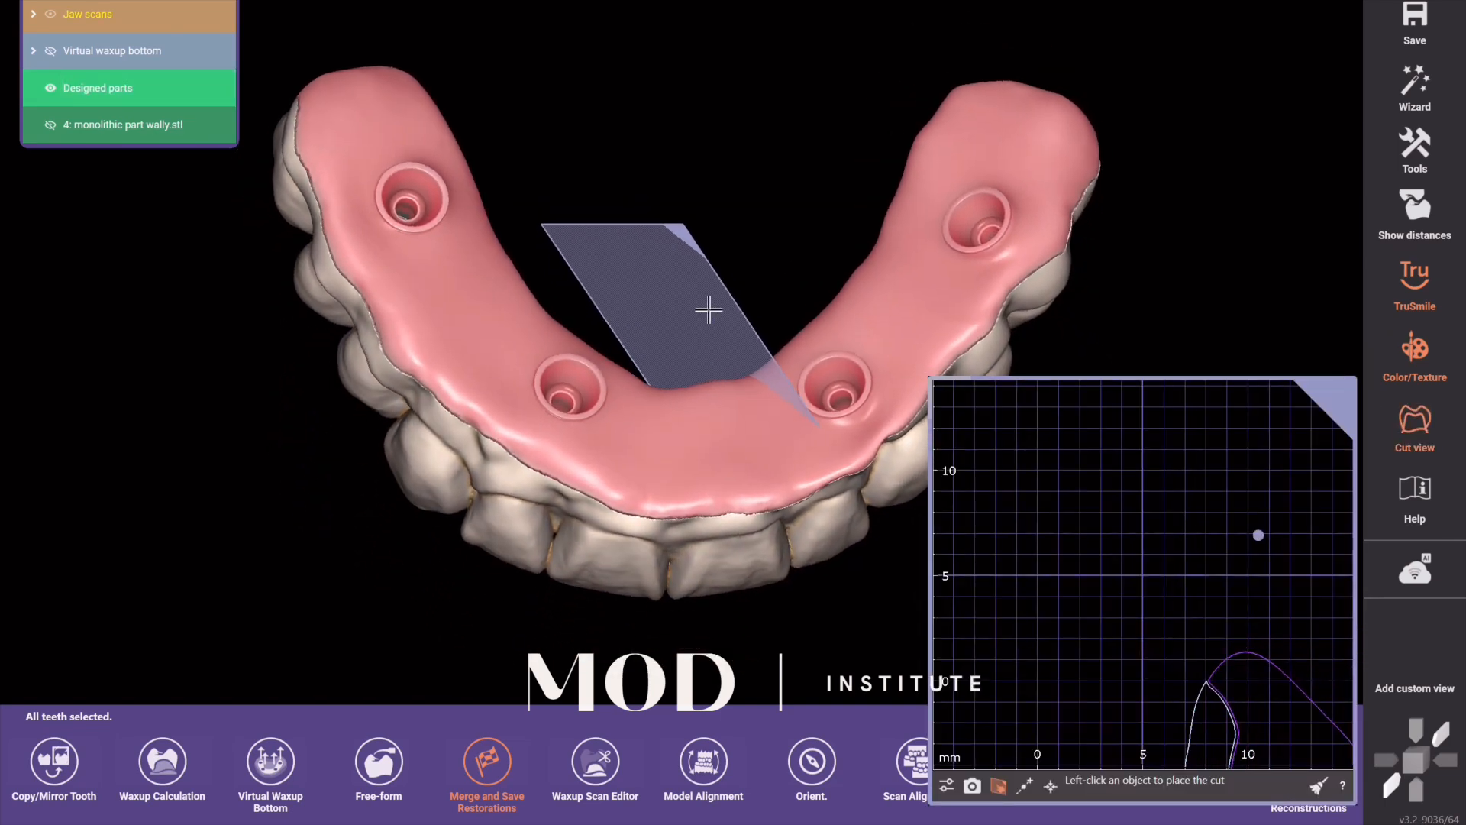
{"action": "scroll", "coordinate": [718, 393], "scroll_direction": "down", "scroll_amount": 3}
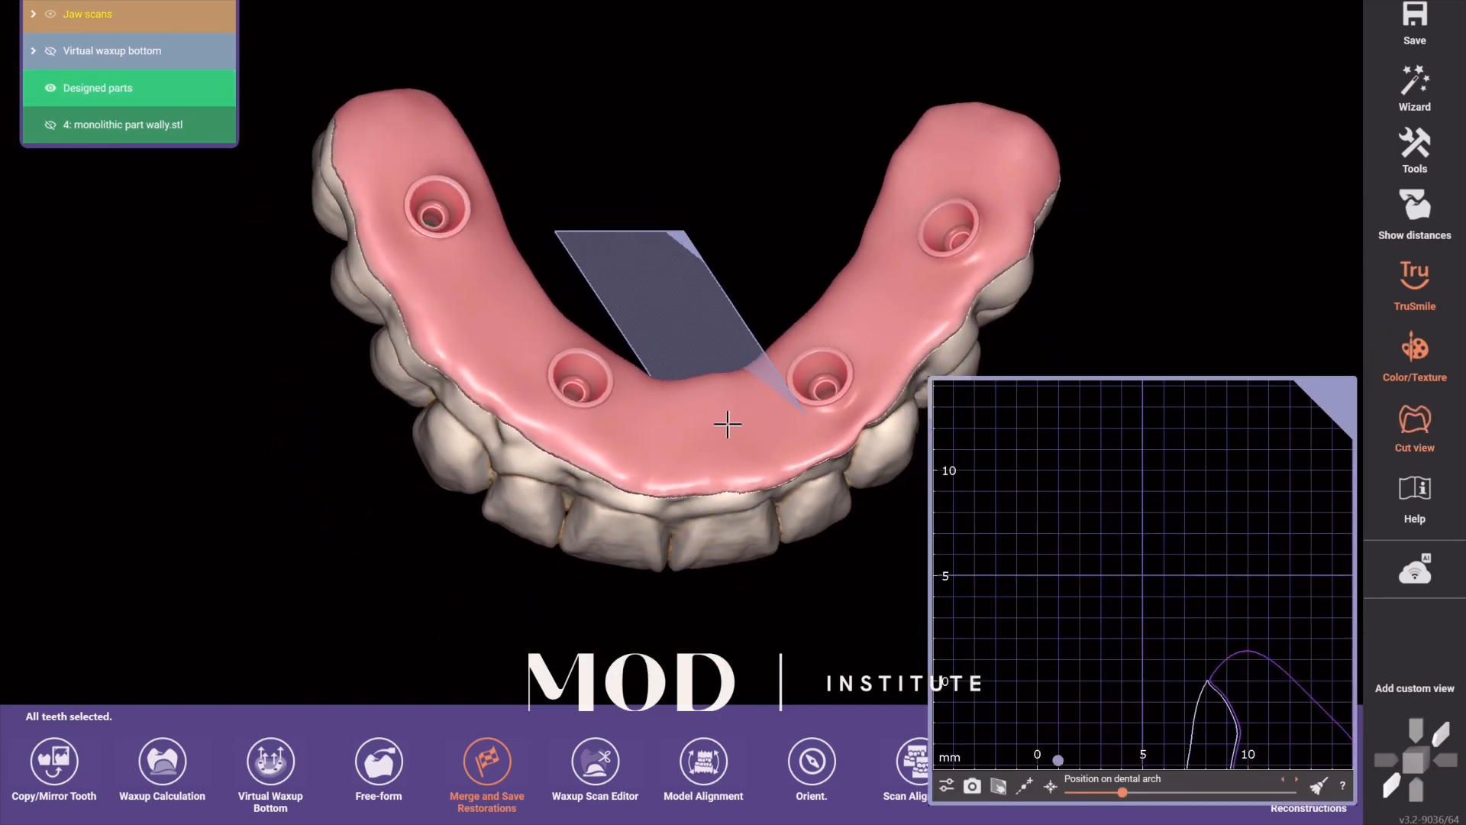
{"action": "scroll", "coordinate": [1146, 527], "scroll_direction": "down", "scroll_amount": 8}
{"action": "scroll", "coordinate": [853, 457], "scroll_direction": "down", "scroll_amount": 2}
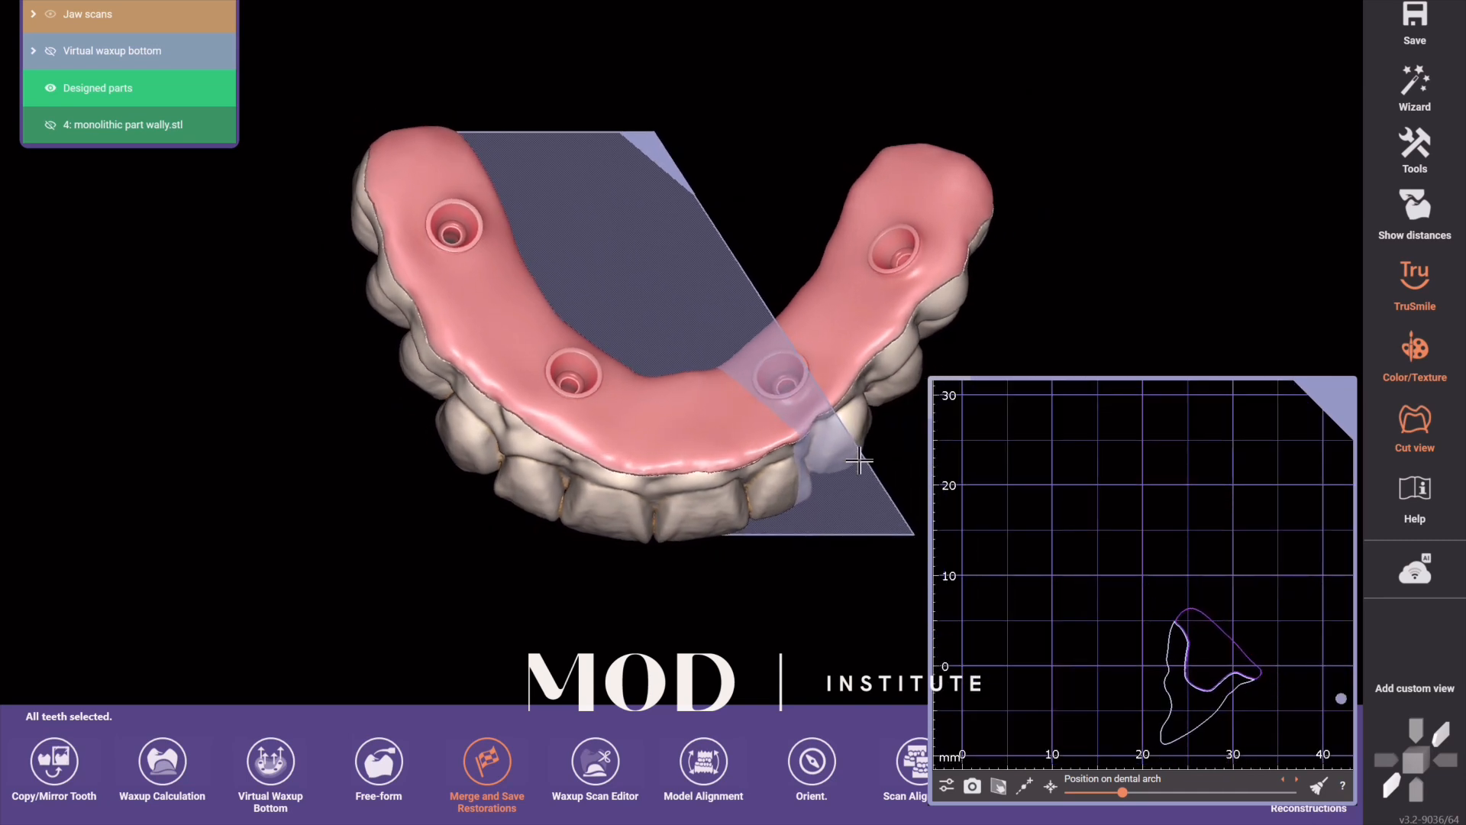
{"action": "left_click_drag", "start_coordinate": [866, 462], "coordinate": [796, 494]}
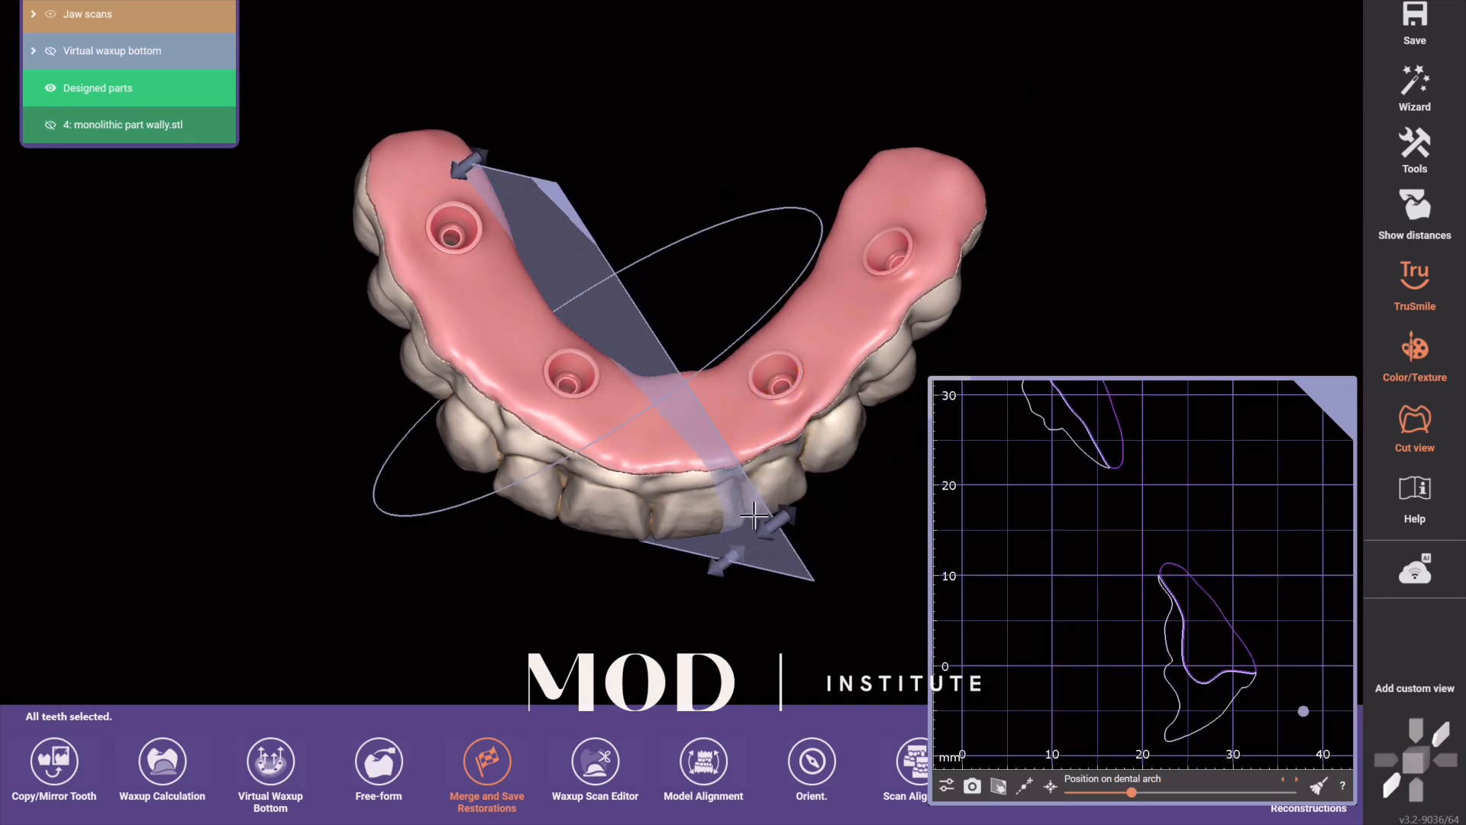
{"action": "left_click_drag", "start_coordinate": [718, 560], "coordinate": [622, 557]}
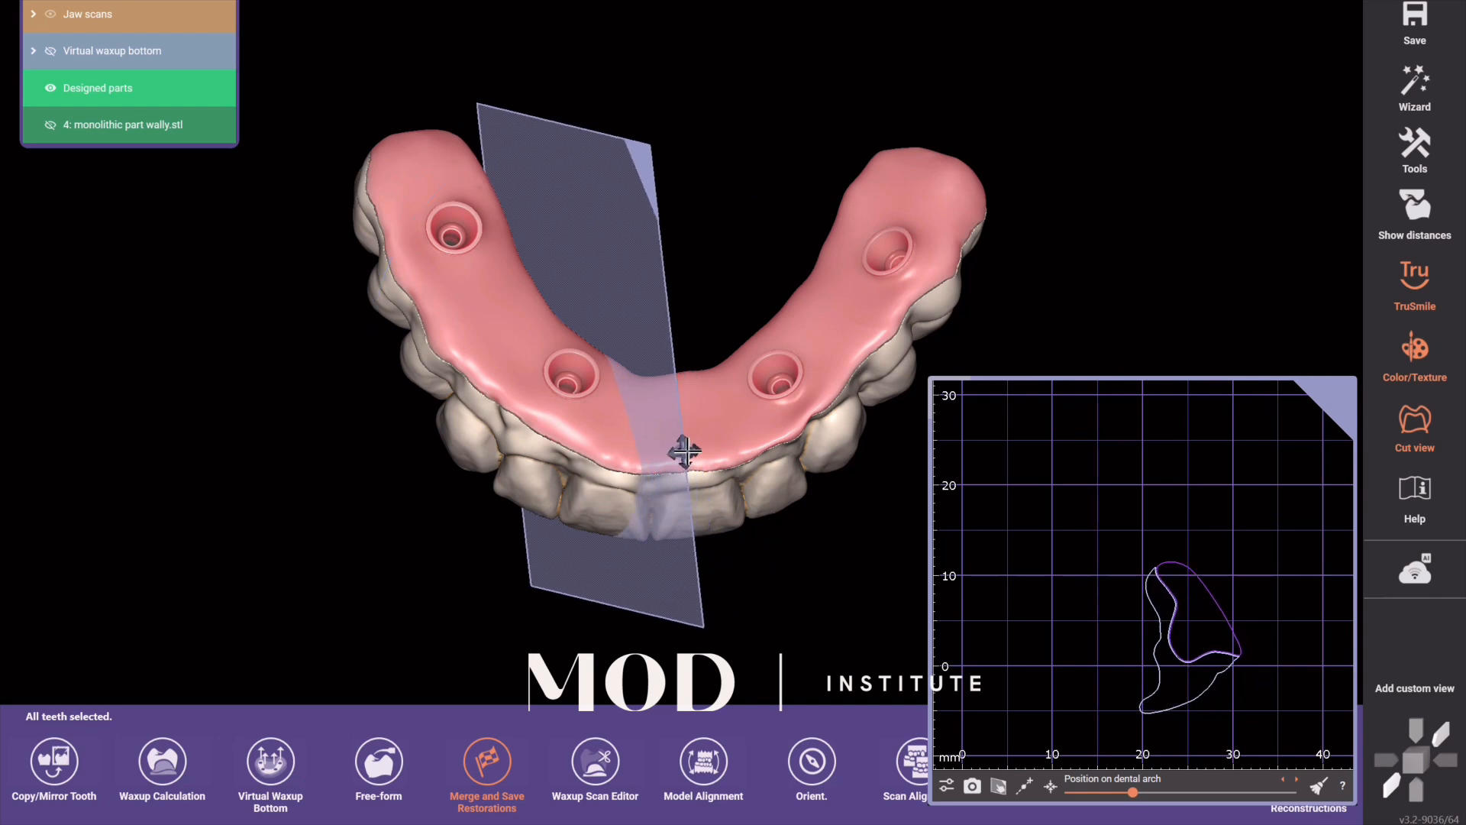
- Shift the cut plane across a front implant channel, inspect the fit there in close-up, and close the cut view
{"action": "left_click_drag", "start_coordinate": [683, 452], "coordinate": [842, 440]}
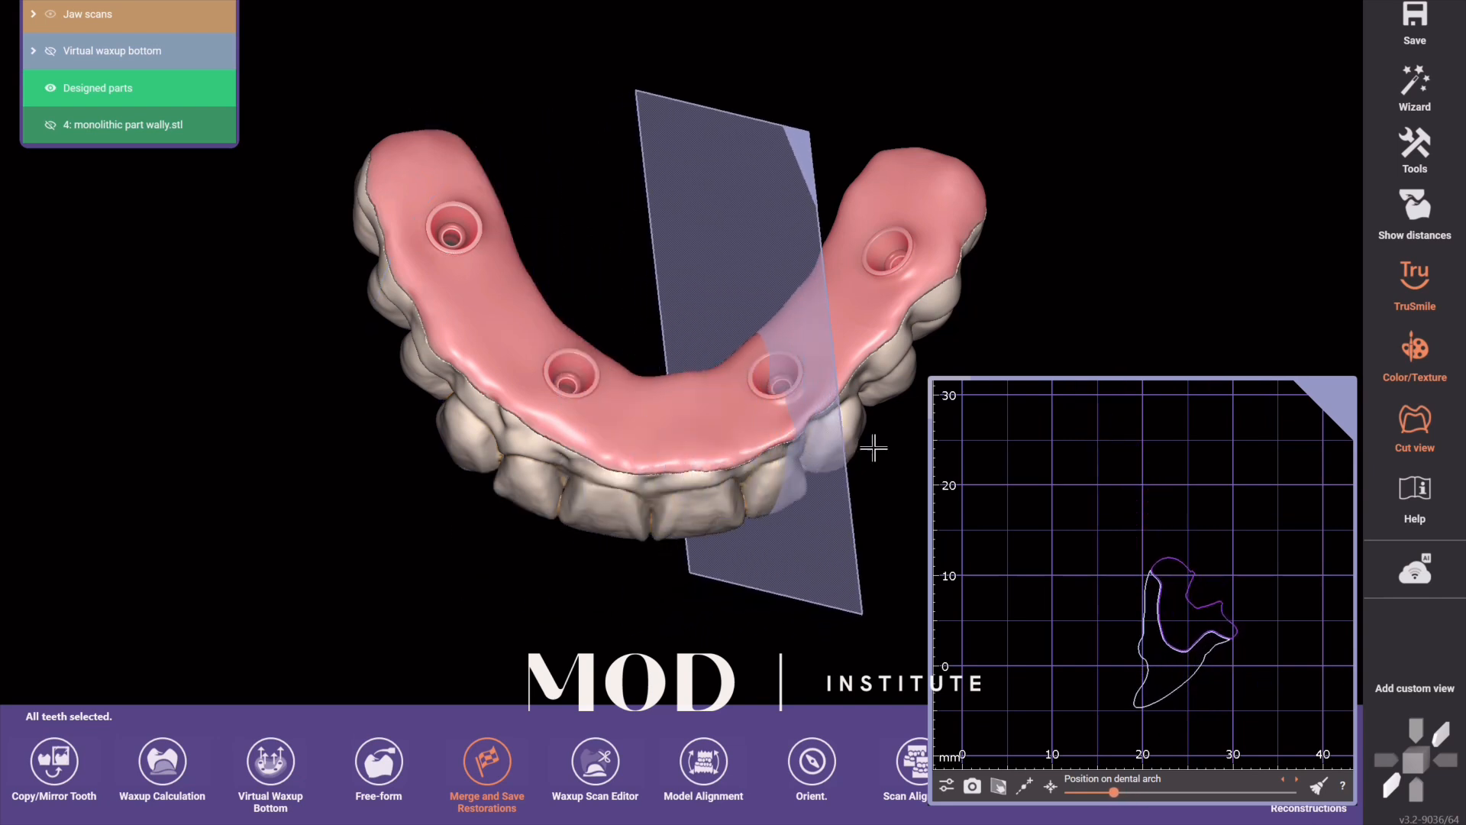
{"action": "scroll", "coordinate": [1211, 697], "scroll_direction": "up", "scroll_amount": 5}
{"action": "scroll", "coordinate": [1128, 583], "scroll_direction": "down", "scroll_amount": 1}
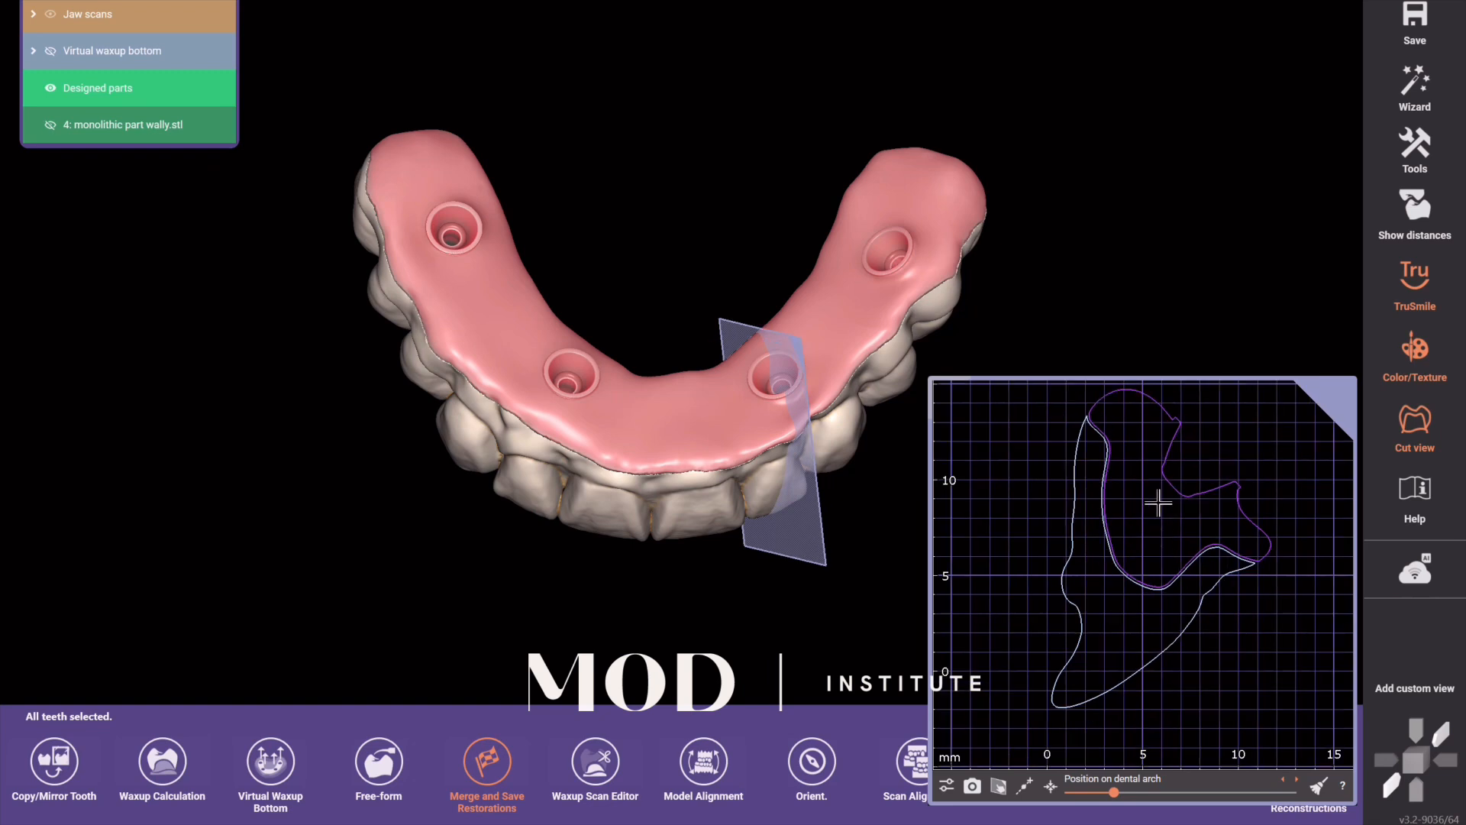
{"action": "left_click", "coordinate": [1417, 433]}
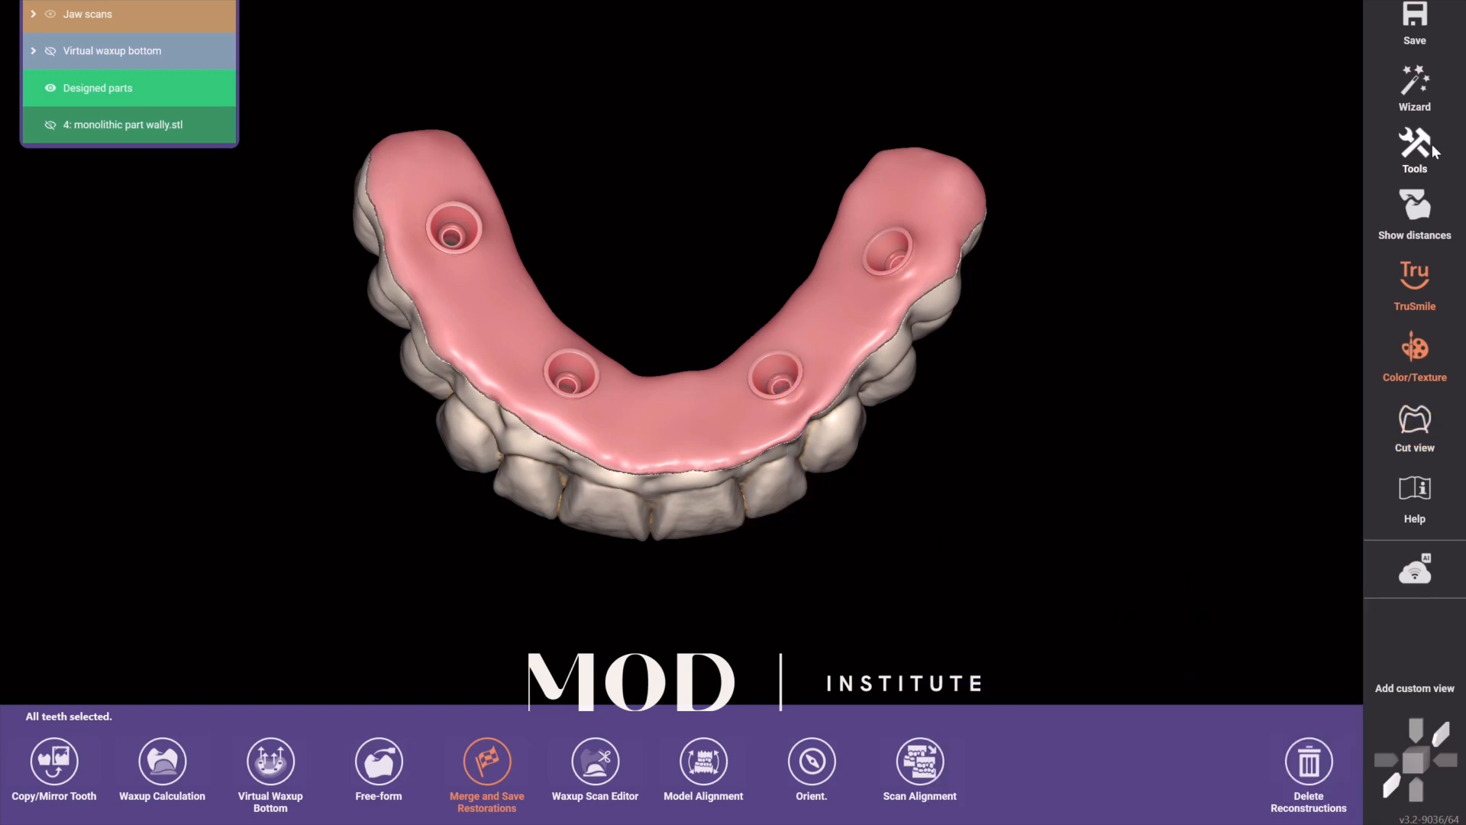
- Inspect the superstructure with a Sectional View clip plane, and return the designed parts to full opacity
{"action": "left_click", "coordinate": [1426, 147]}
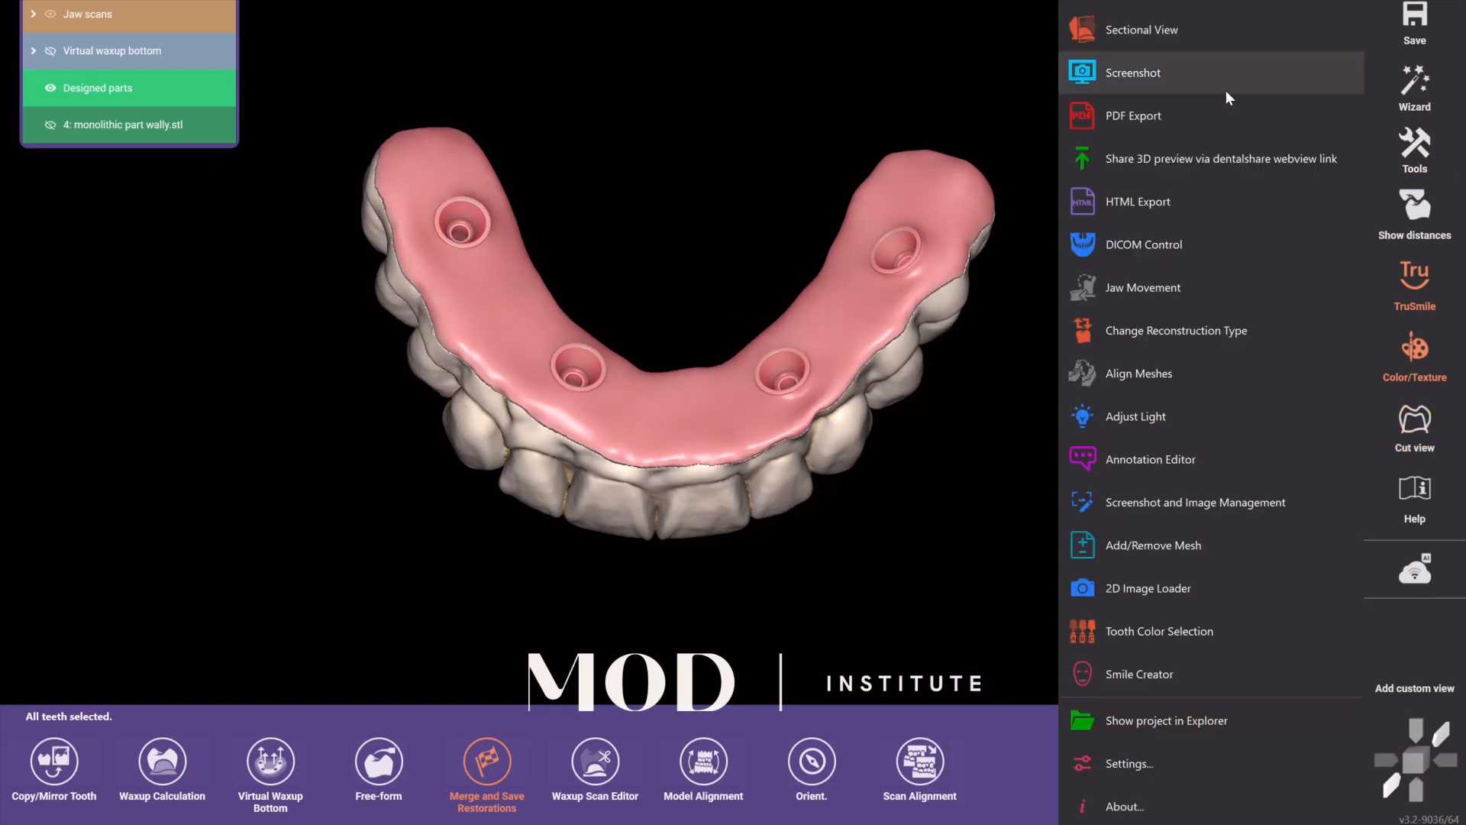
{"action": "left_click", "coordinate": [1189, 35]}
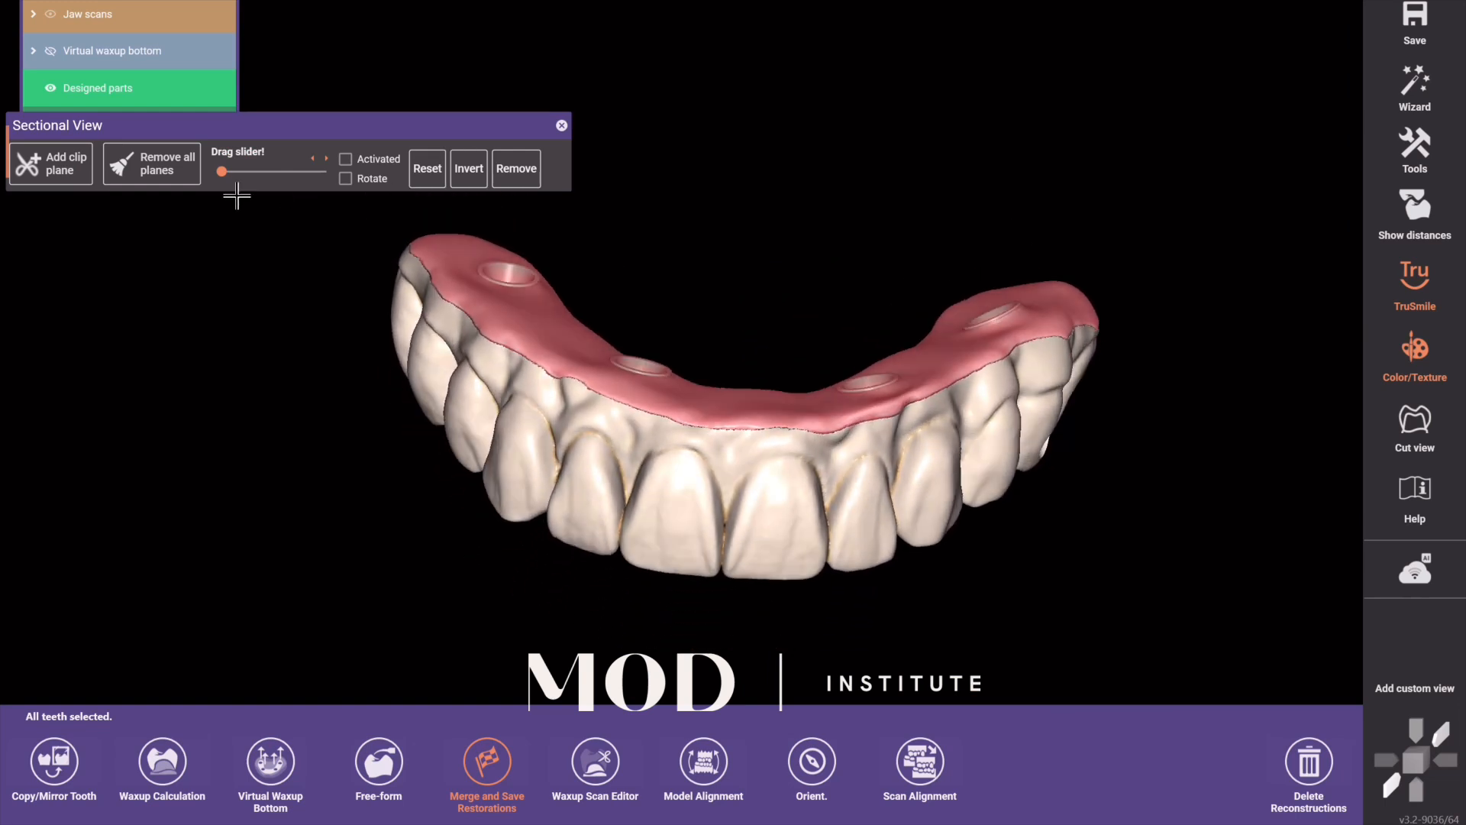
{"action": "mouse_move", "coordinate": [222, 171]}
{"action": "left_mouse_down"}
{"action": "mouse_move", "coordinate": [286, 168]}
{"action": "mouse_move", "coordinate": [221, 172]}
{"action": "left_mouse_up"}
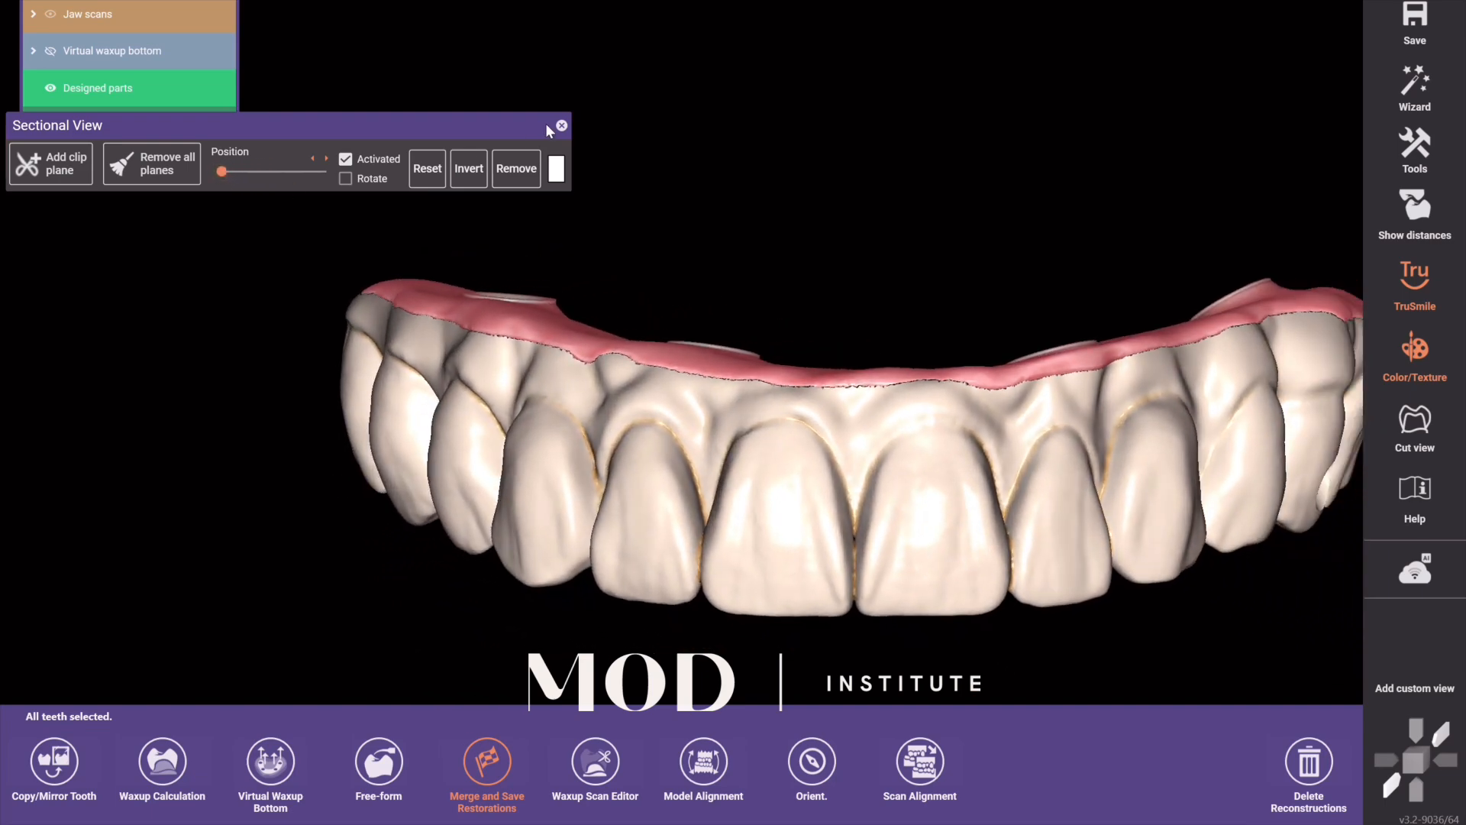
{"action": "left_click", "coordinate": [561, 125]}
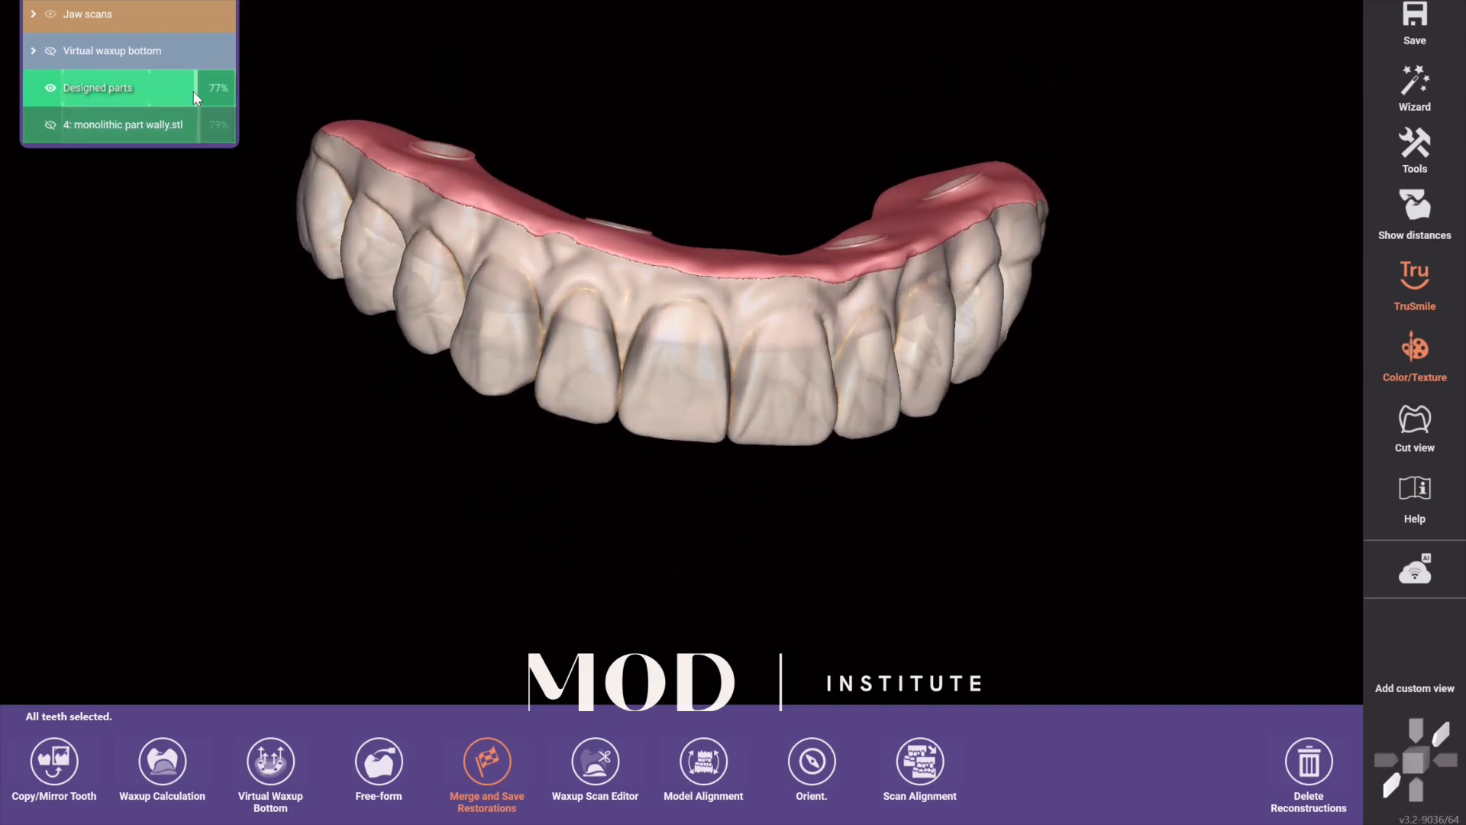
{"action": "left_click_drag", "start_coordinate": [194, 90], "coordinate": [233, 114]}
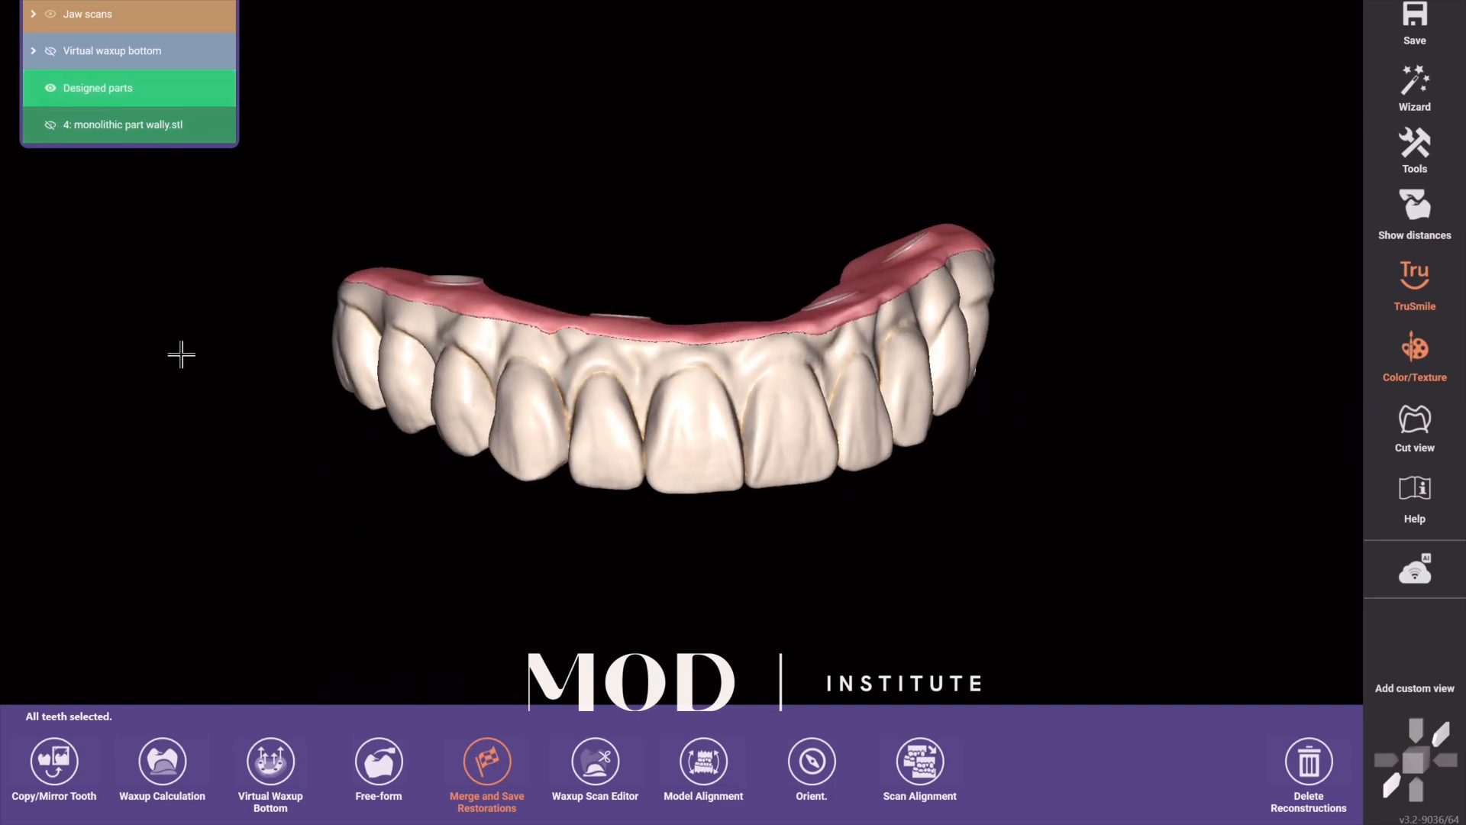